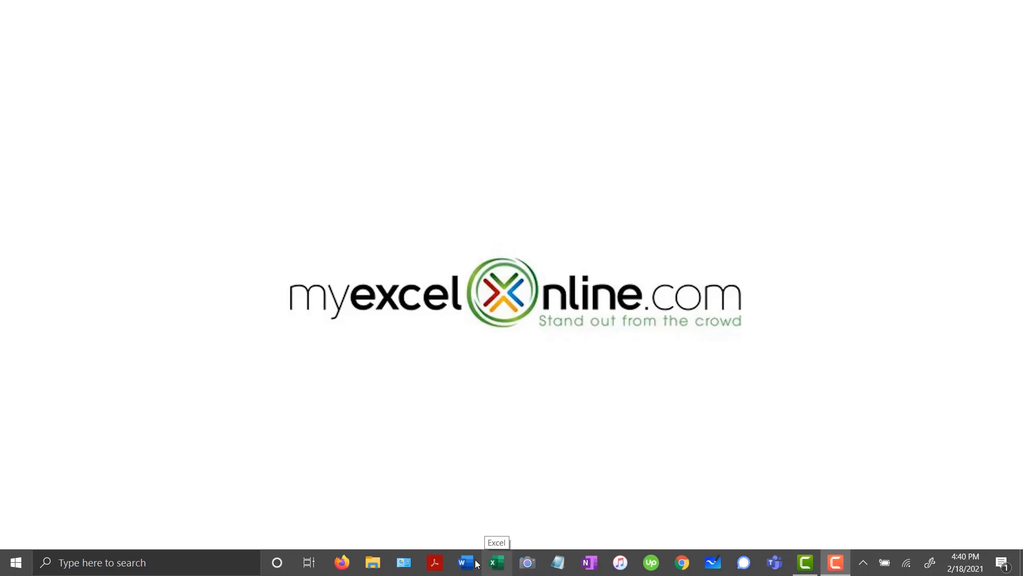
Step: Launch Excel from the list of installed programs
left_click(6, 566)
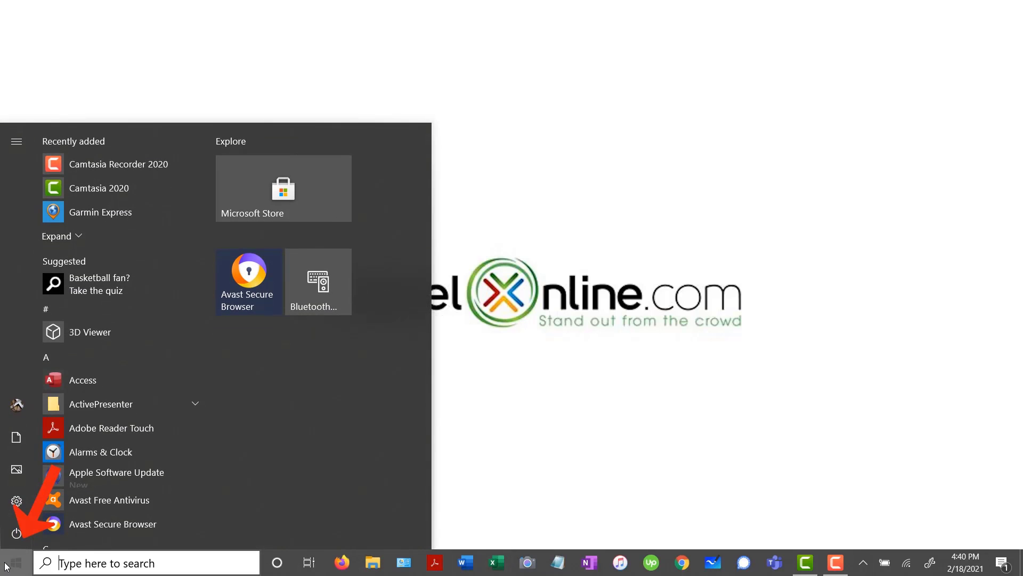
scroll(123, 444, "down", 6)
scroll(123, 444, "down", 3)
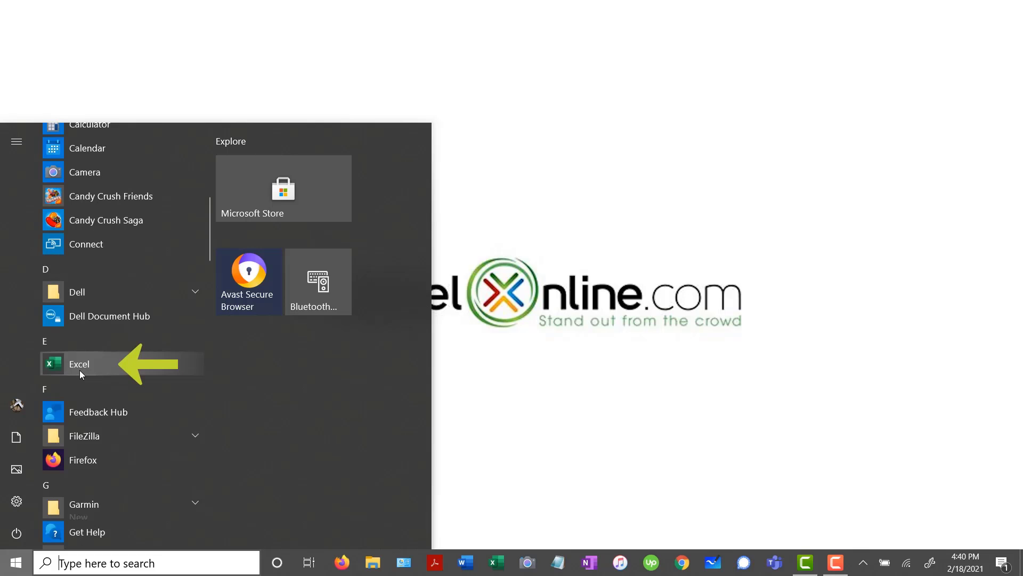
left_click(79, 365)
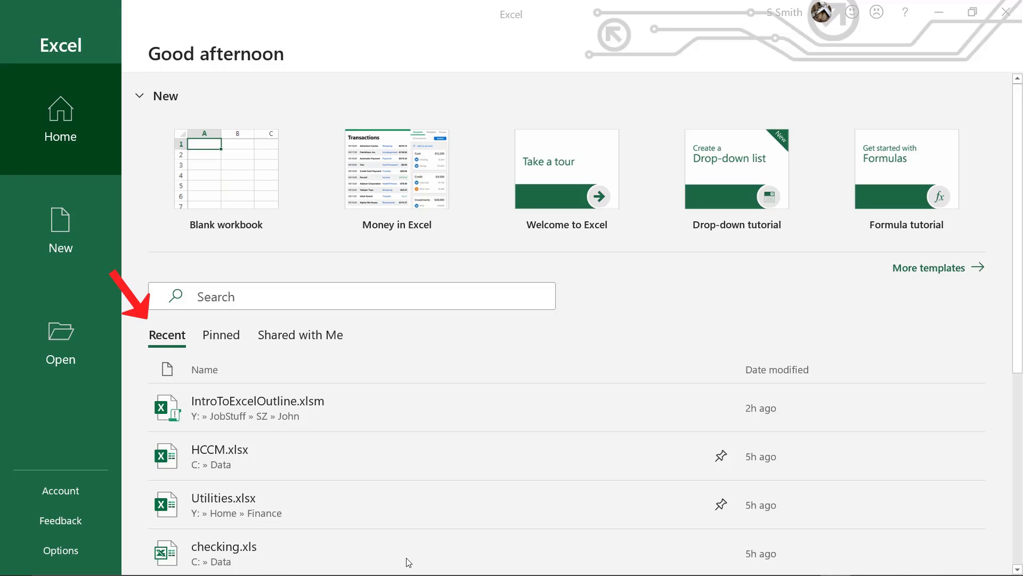
Step: Look at the pinned workbooks, and browse the workbook templates for budgets, calendars, schedules and invoices
left_click(216, 342)
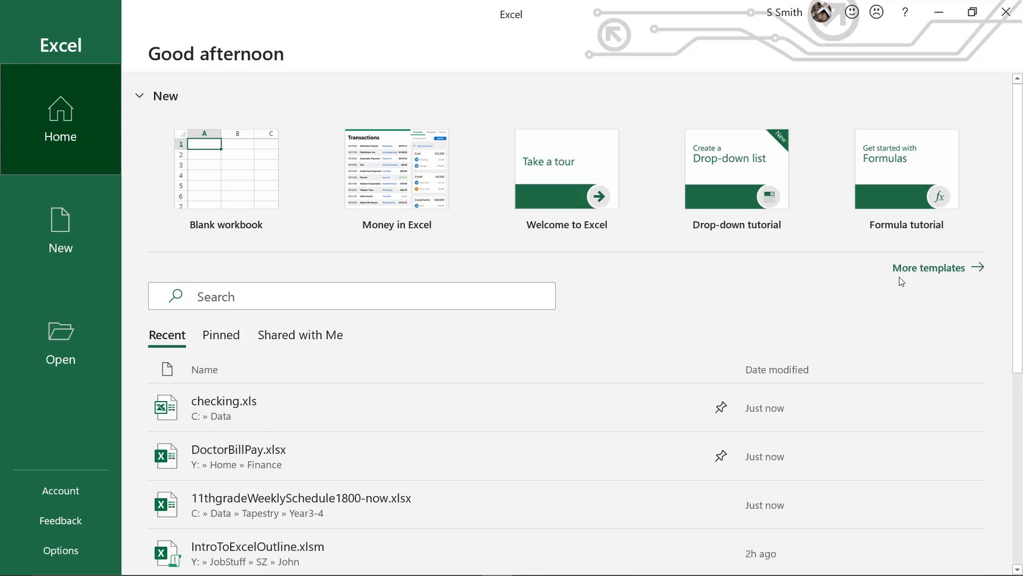
left_click(913, 273)
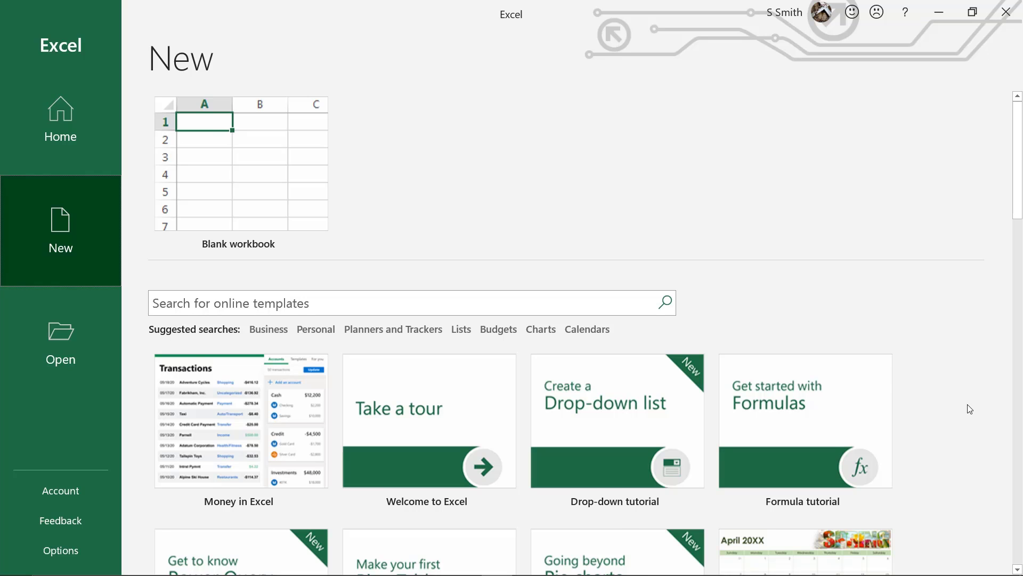
scroll(969, 412, "down", 2)
scroll(972, 410, "down", 3)
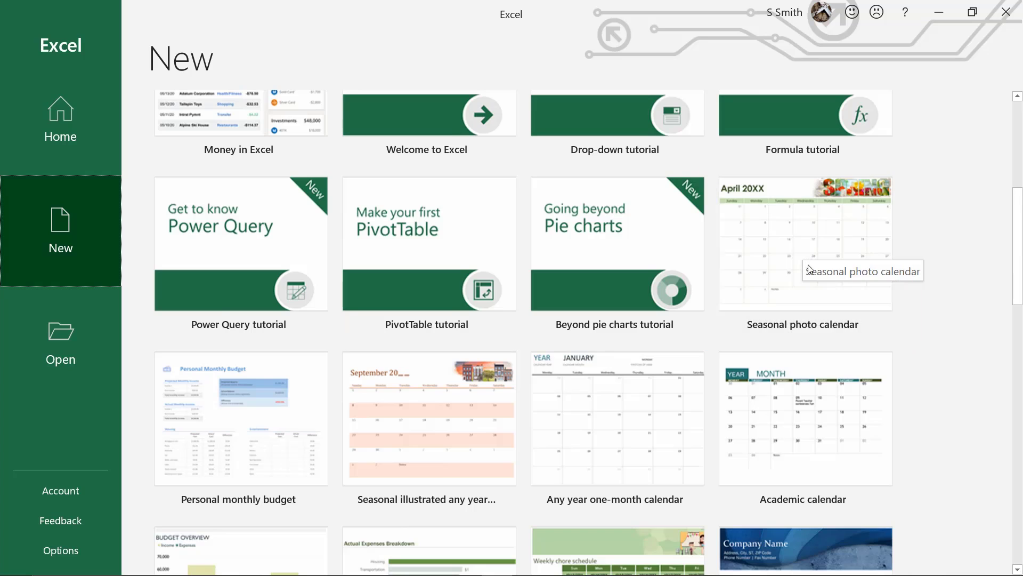
scroll(959, 410, "down", 3)
scroll(980, 429, "down", 1)
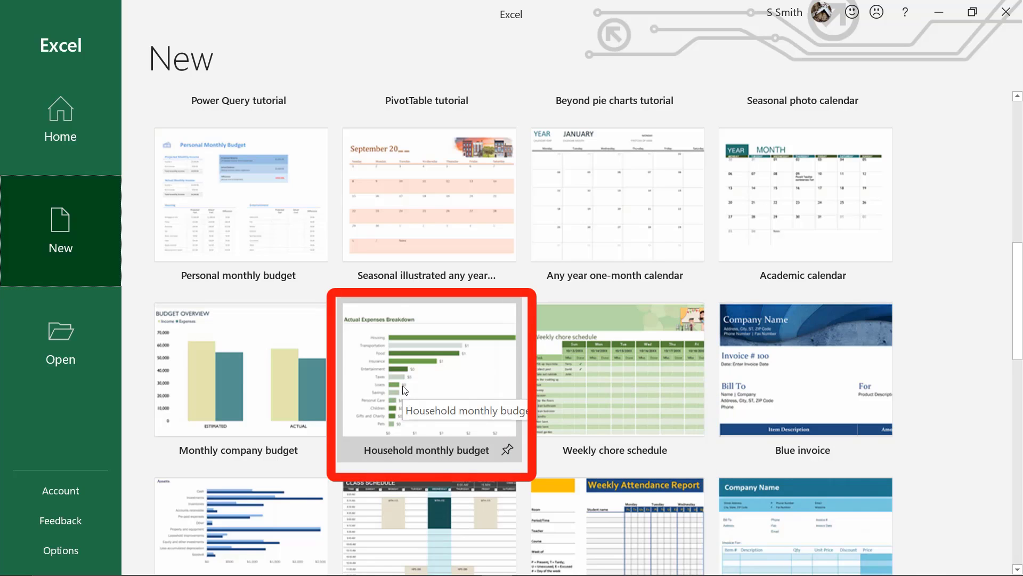
scroll(405, 390, "down", 2)
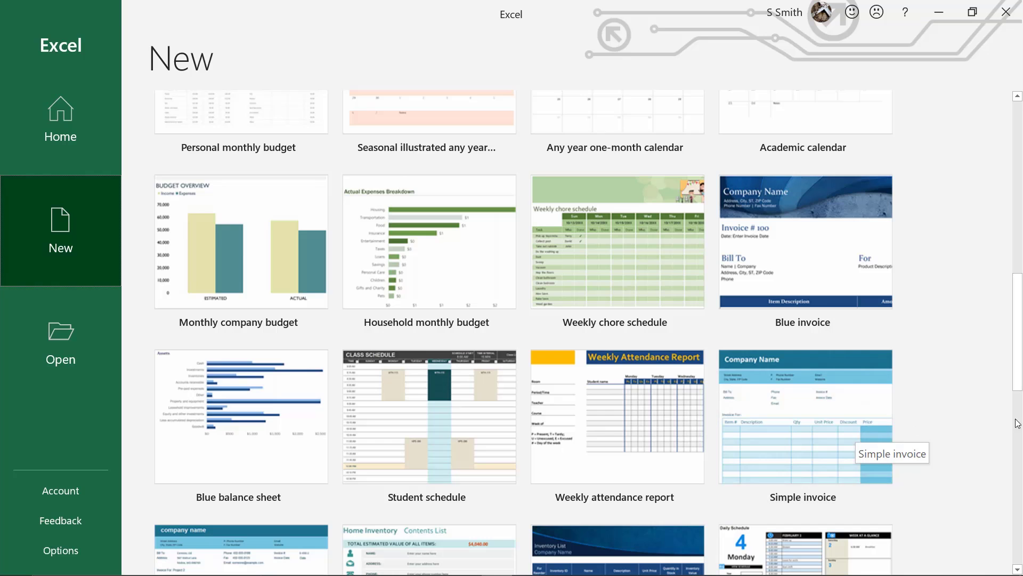
Step: Create a new blank workbook instead of using a template
scroll(1019, 436, "up", 6)
scroll(1019, 436, "up", 2)
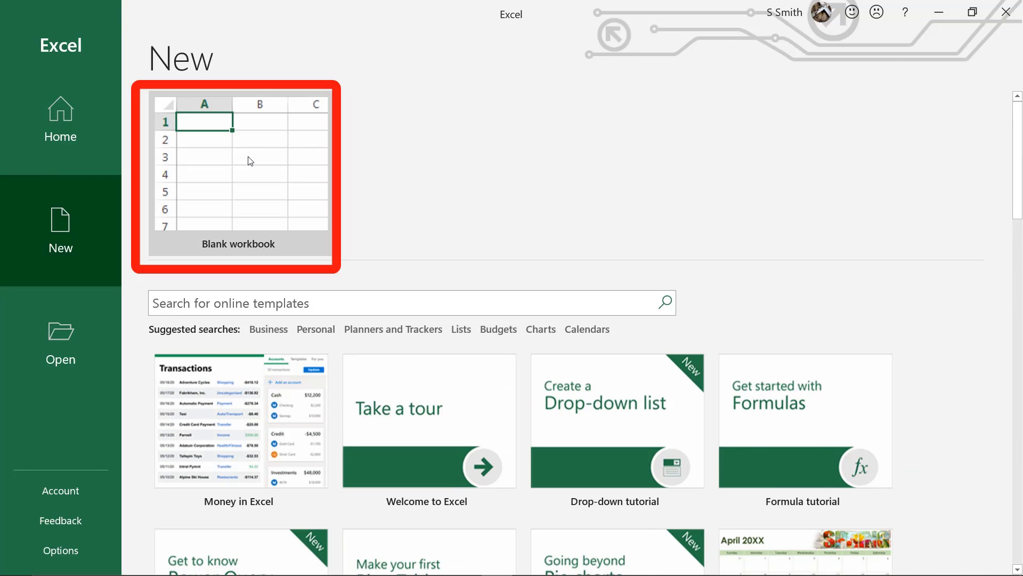
left_click(248, 155)
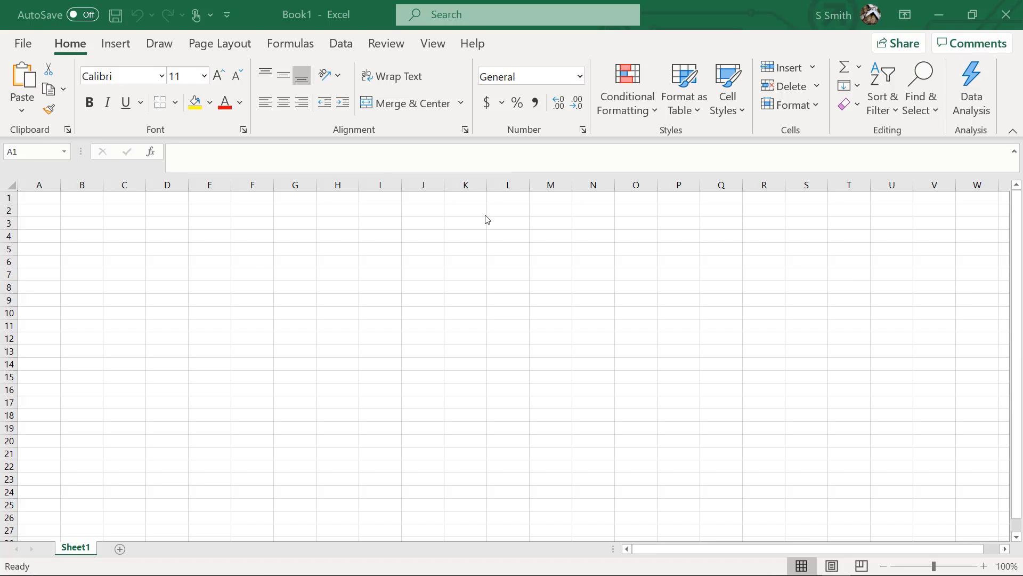
Step: Select single cells at different places in the empty grid, including F6 and F14
left_click(255, 263)
left_click(255, 262)
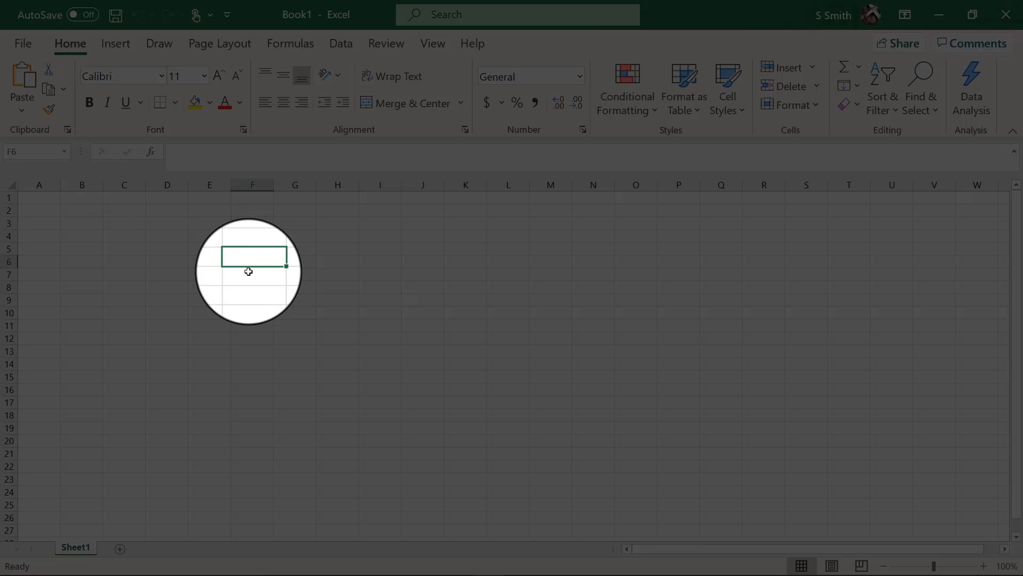
left_click(106, 224)
left_click(240, 361)
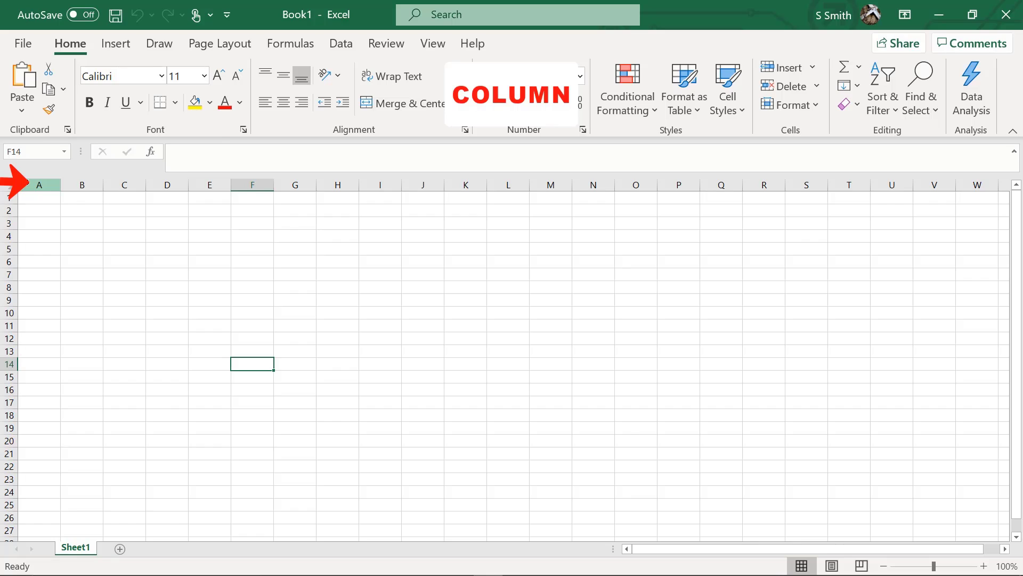
Step: Select the entire columns A, L and W one at a time
left_click(28, 182)
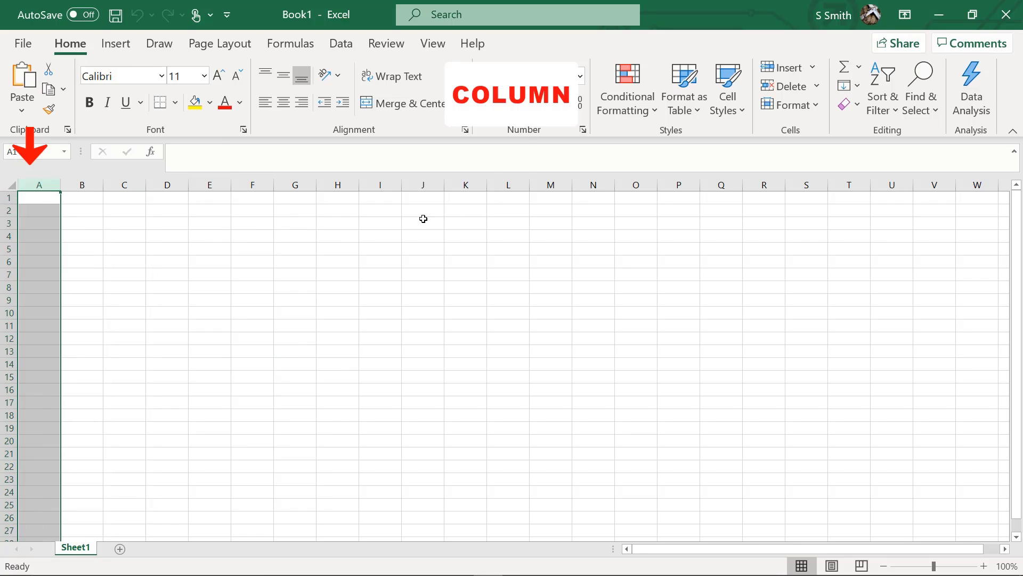
left_click(509, 184)
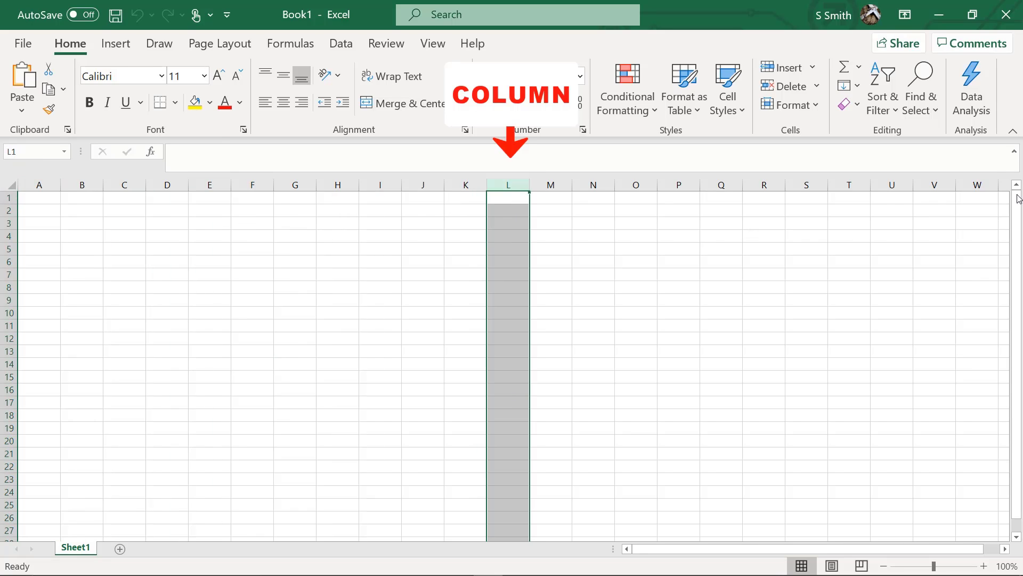
left_click(977, 185)
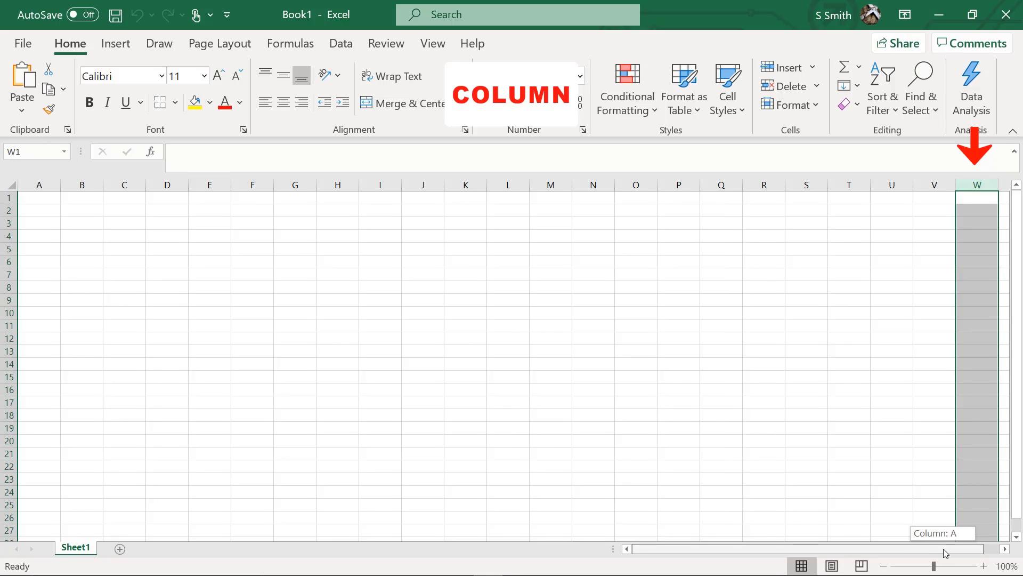
Step: Select the entire columns Z, AA and AB one at a time to view how lettering continues past Z
left_click(1005, 549)
left_click(1005, 548)
left_click(1005, 549)
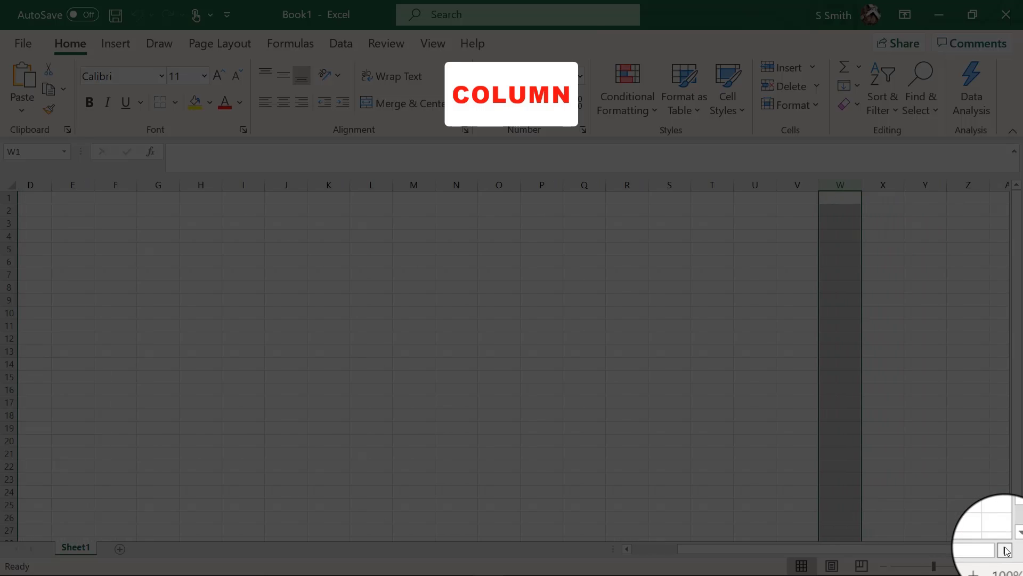
left_click(1005, 548)
left_click(1005, 549)
left_click(888, 185)
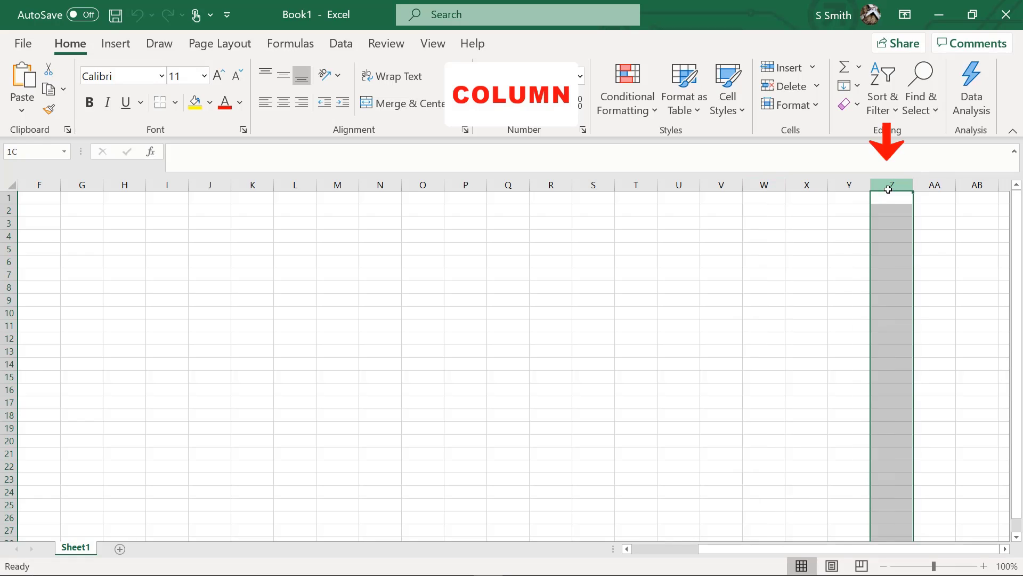
left_click(932, 185)
left_click(976, 185)
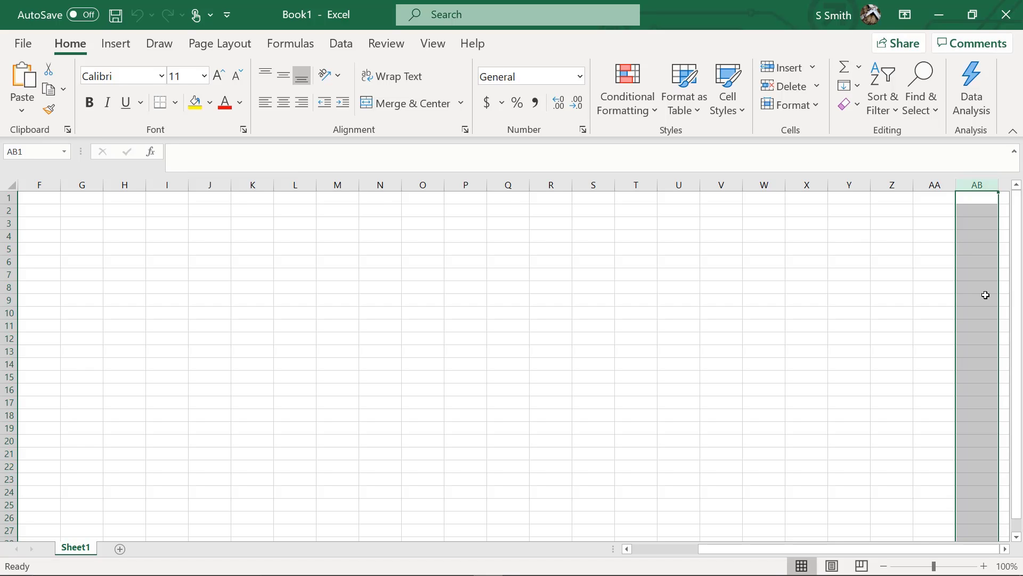
Step: Select the entire rows 1, 9, 20 and 27 one at a time, and view the rows beyond 27
left_click(10, 198)
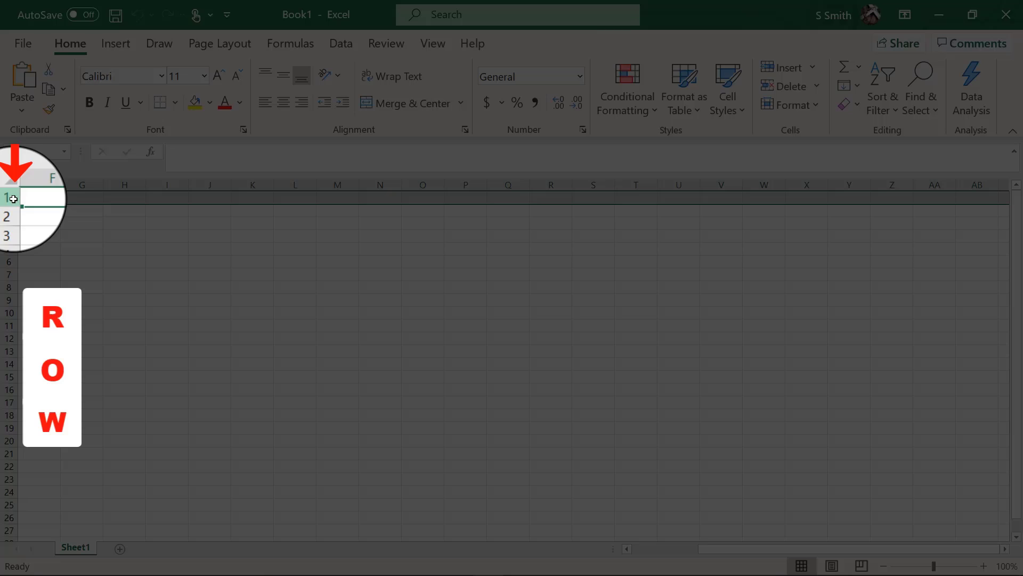
left_click(629, 552)
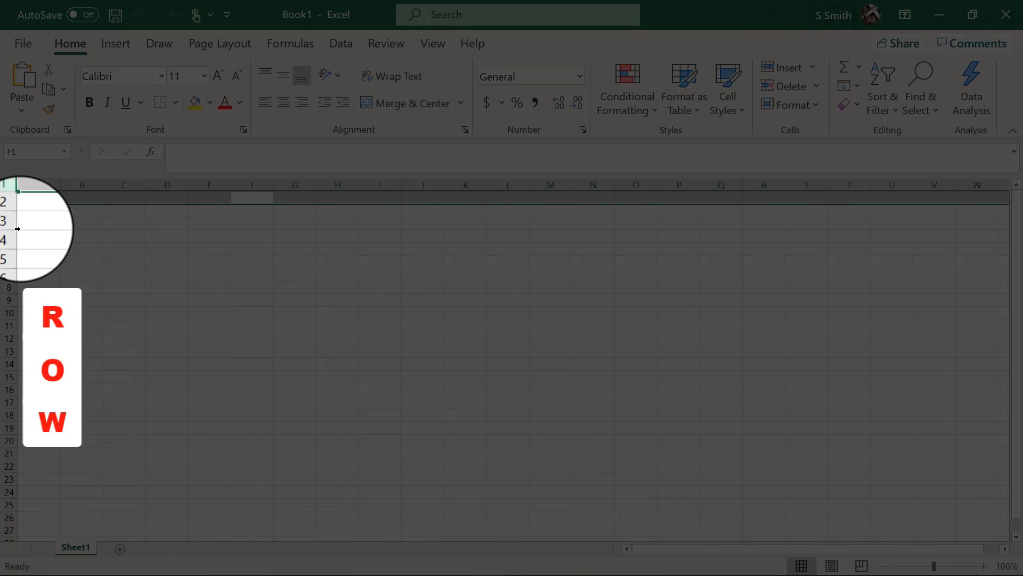
left_click(8, 441)
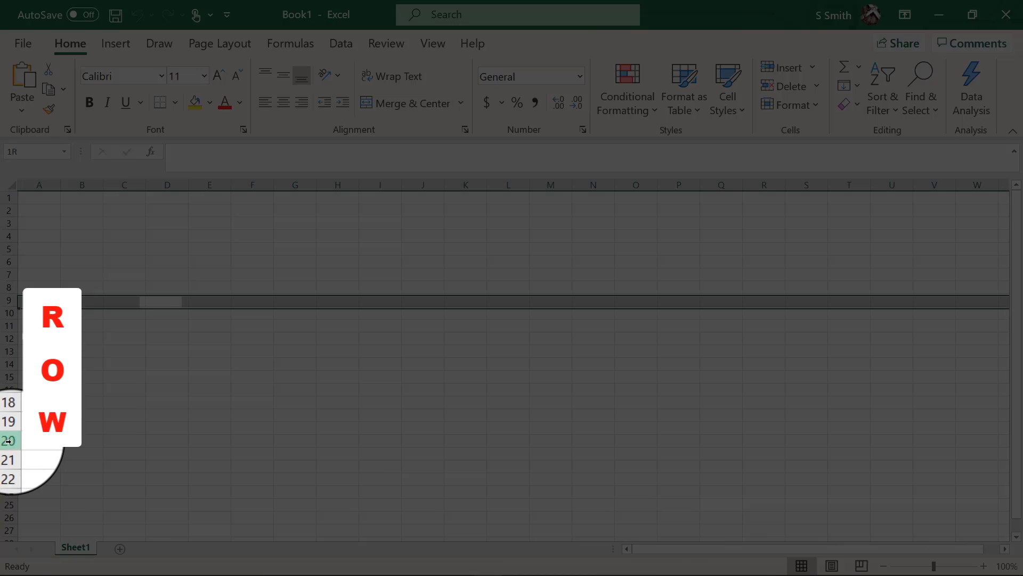
left_click(8, 530)
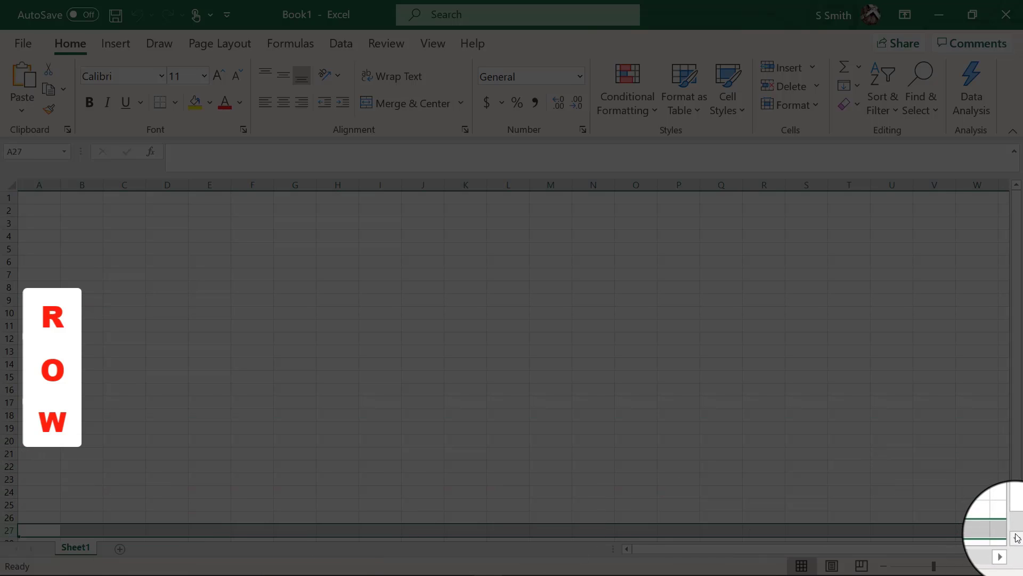
scroll(1016, 537, "down", 9)
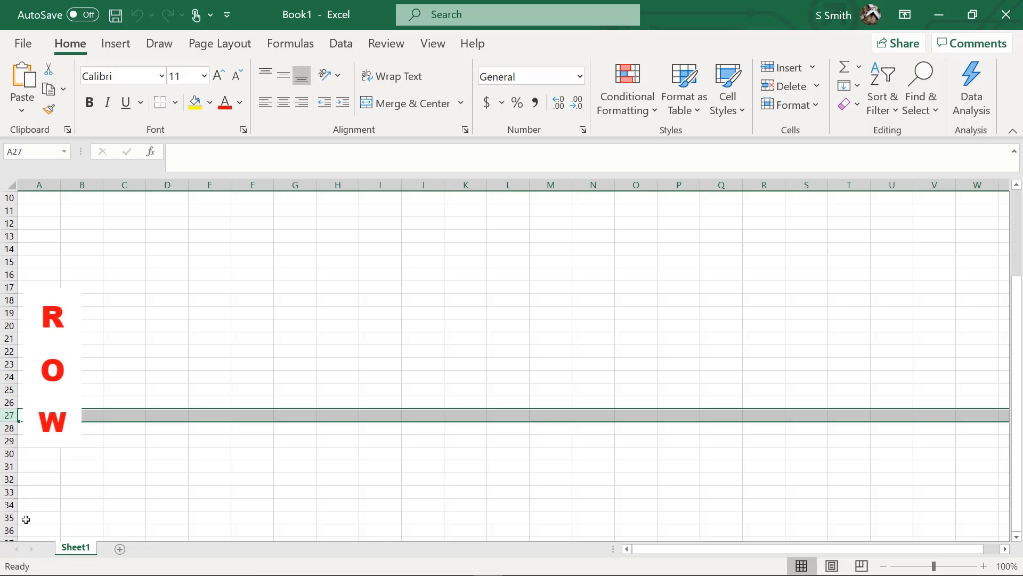
scroll(107, 331, "up", 3)
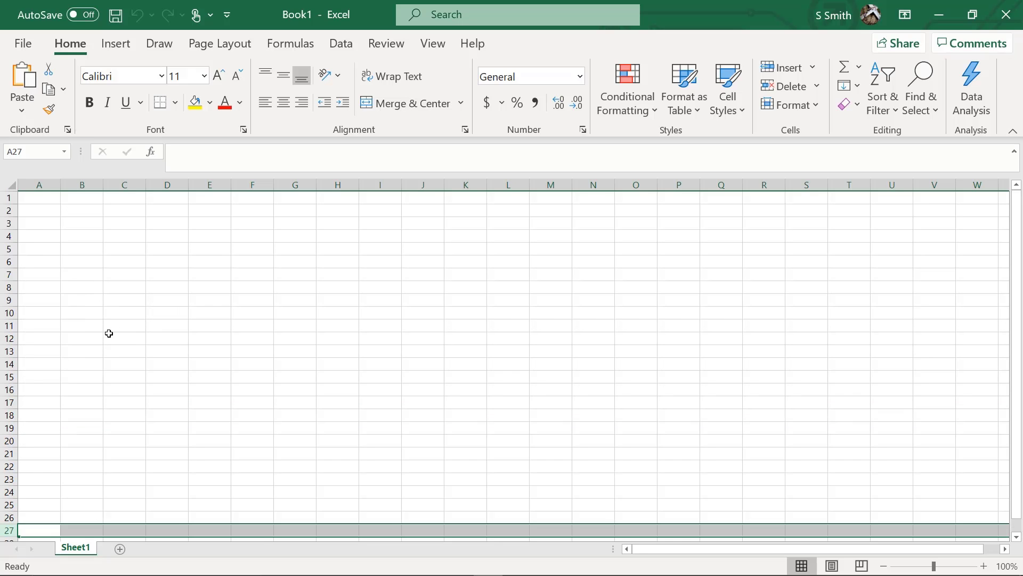
Step: Select cell D5, column D and row 5 in turn, and return to D5 where the column and row intersect
left_click(168, 251)
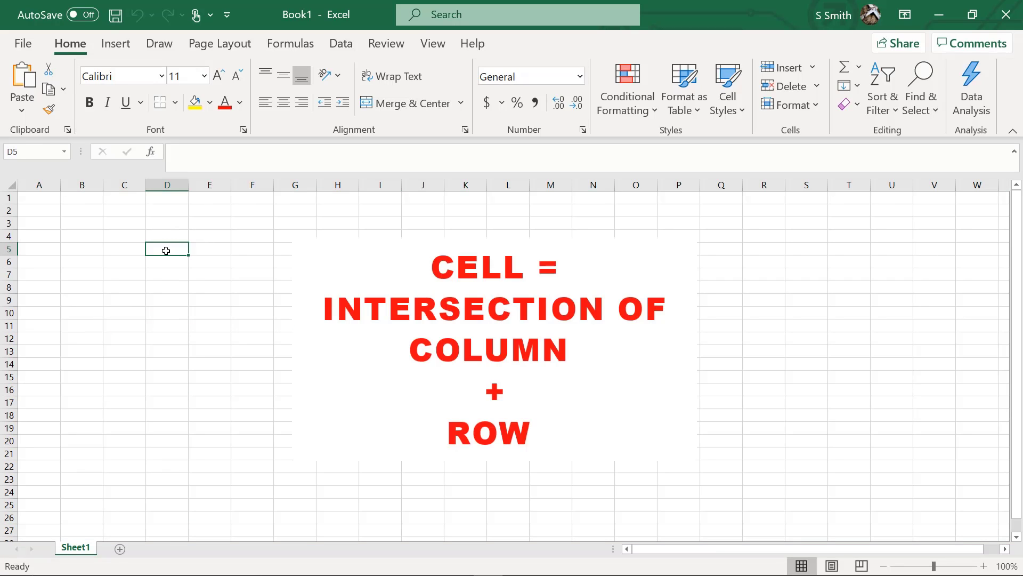
left_click(166, 185)
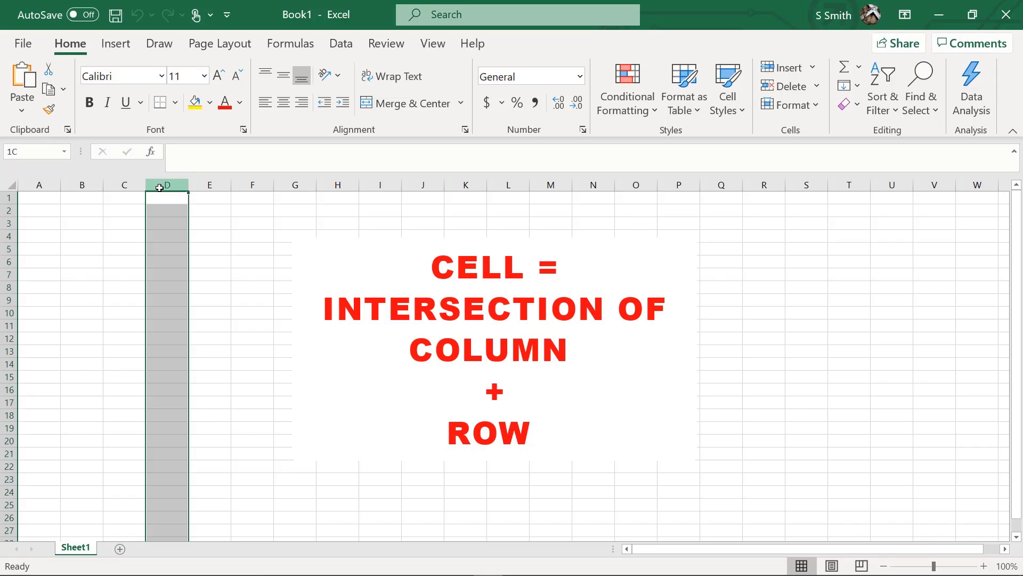
left_click(12, 248)
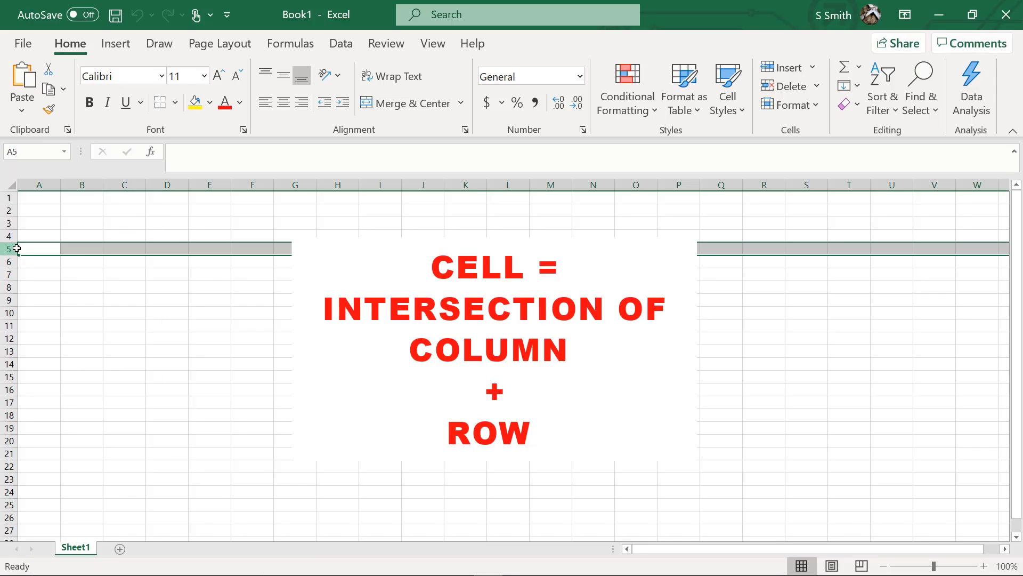
left_click(169, 249)
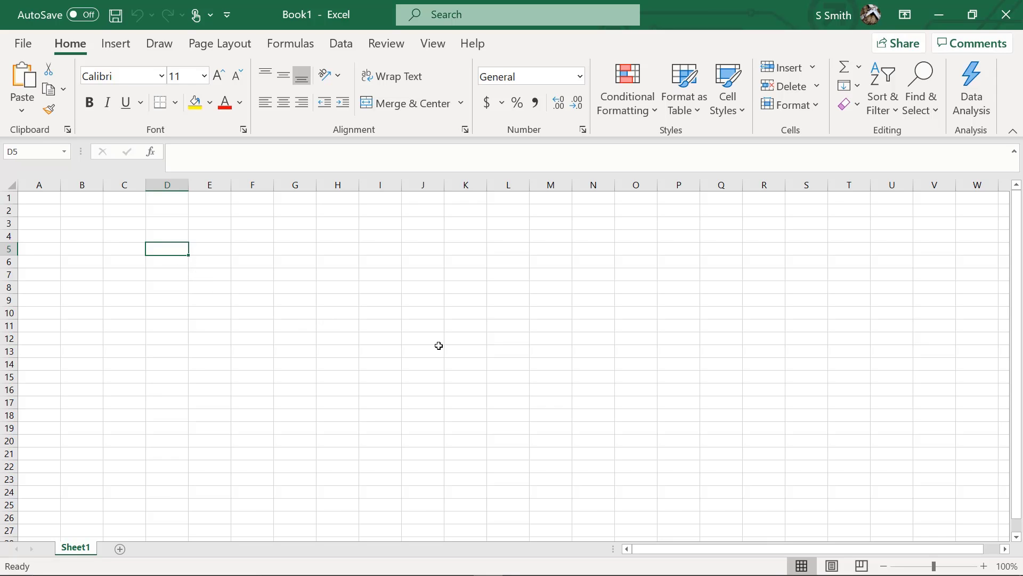
Step: Select cell K12 and inspect its cell address in the Name Box
left_click(466, 337)
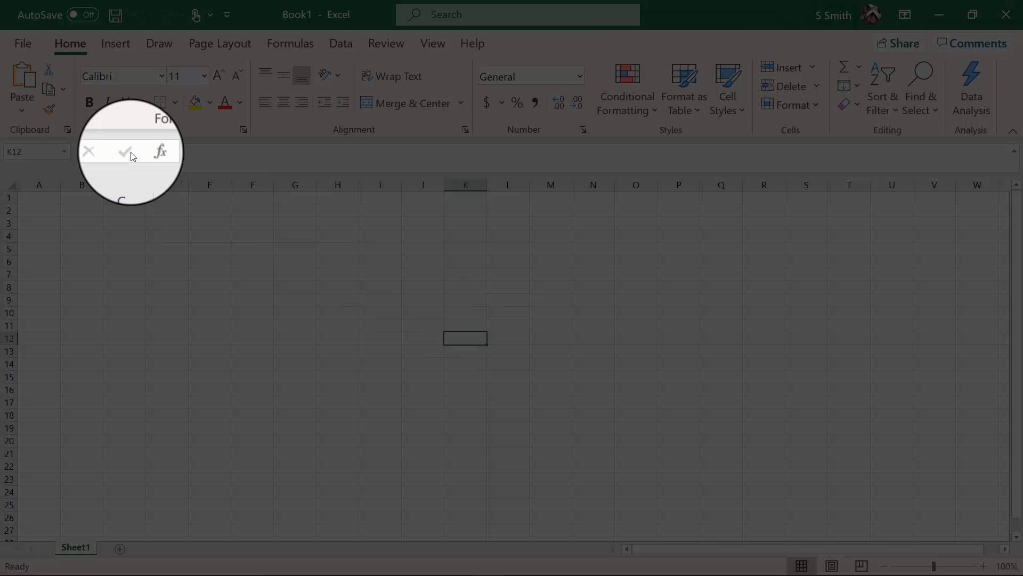
left_click(23, 151)
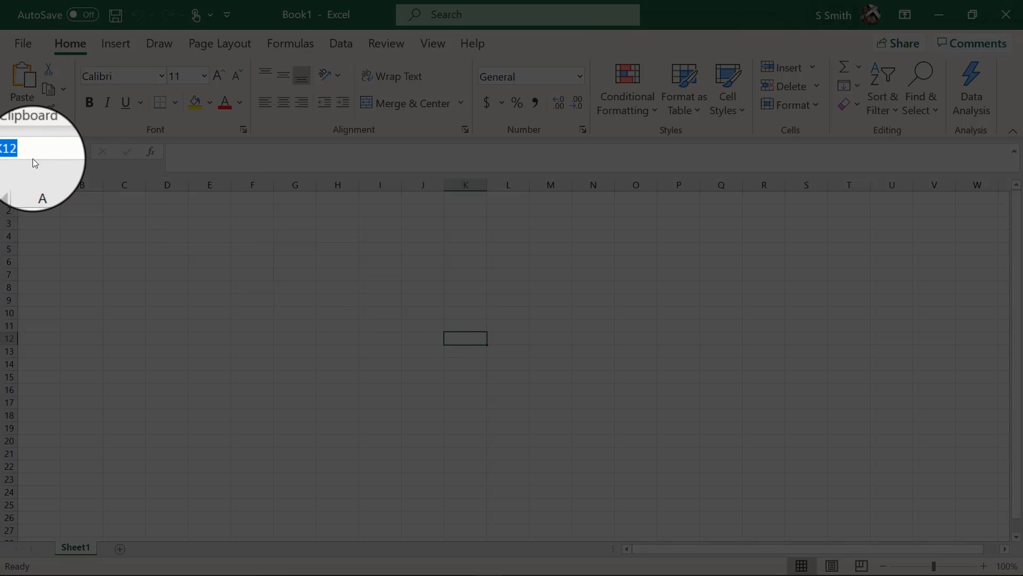
left_click(25, 152)
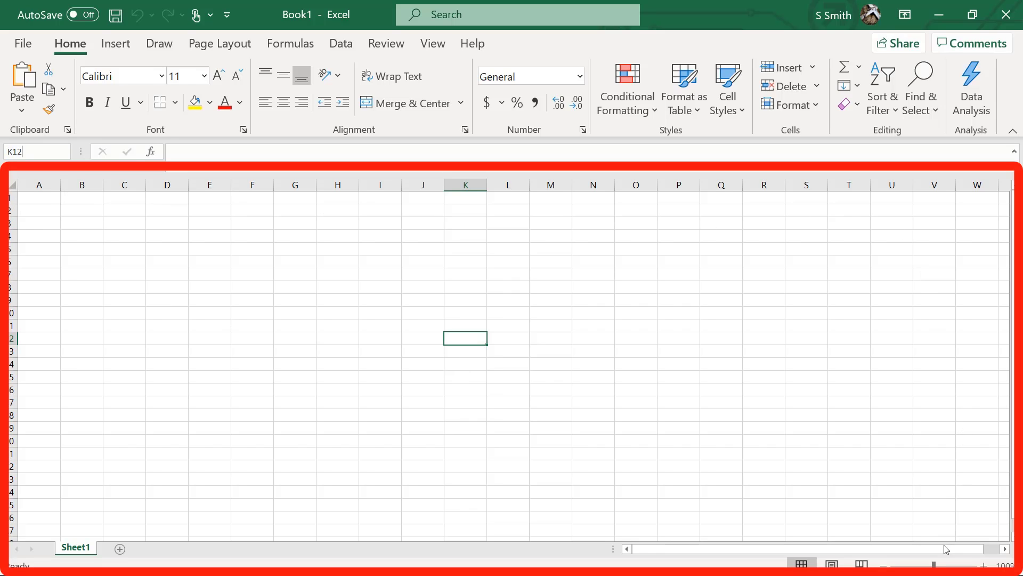
Step: Examine the worksheet area beyond the visible columns and rows, and return the view to the sheet's beginning
left_click_drag(947, 547, 992, 544)
left_click(1015, 536)
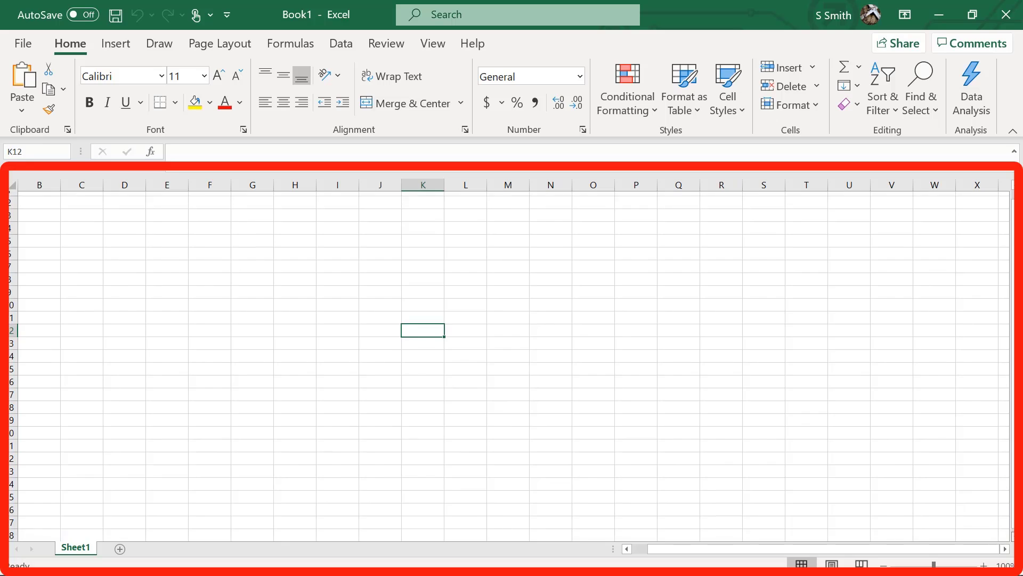
left_click(1015, 536)
left_click(1005, 549)
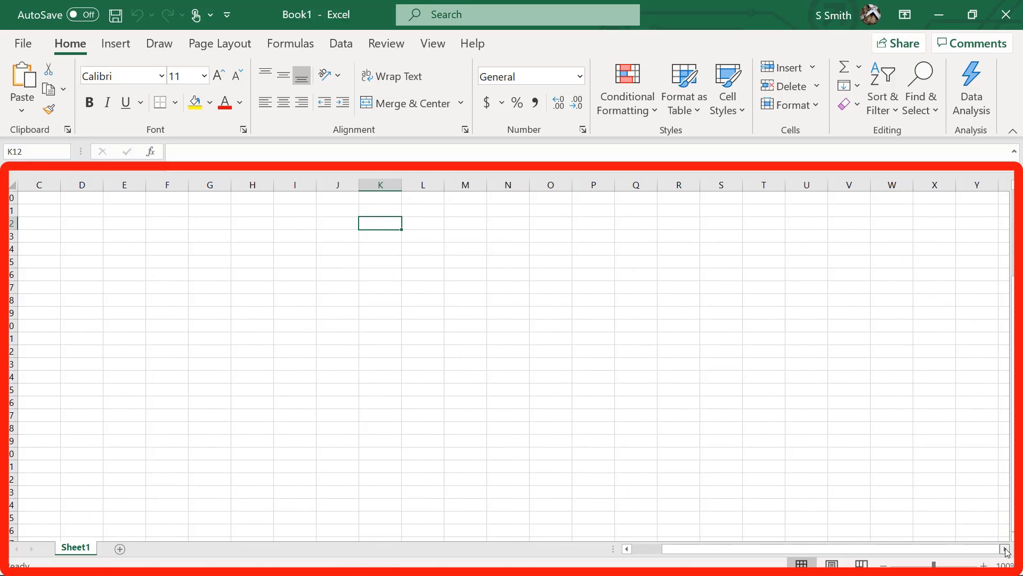
left_click_drag(819, 548, 646, 548)
left_click_drag(1014, 394, 1015, 272)
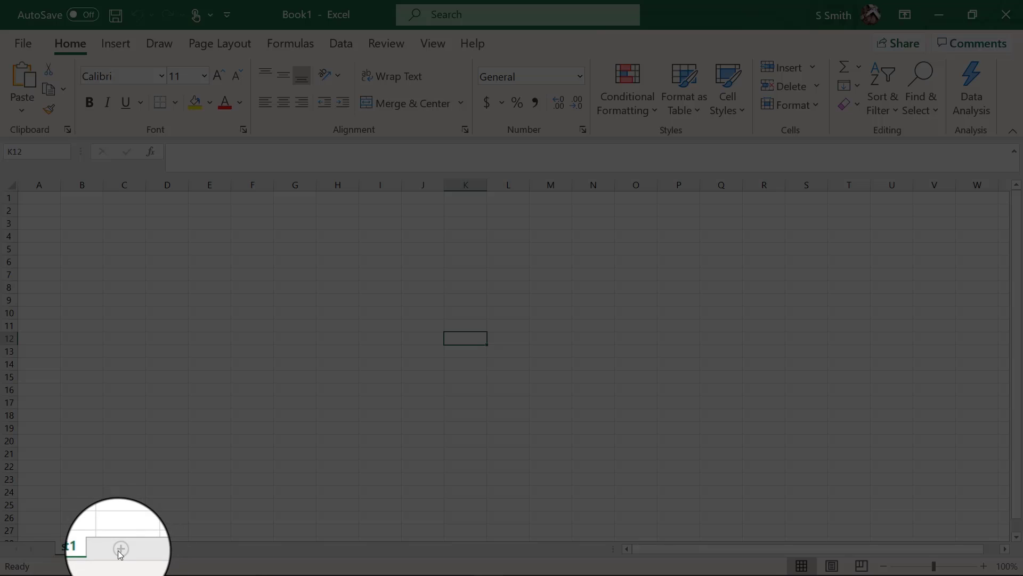
Step: Add a second worksheet to the workbook after Sheet1
left_click(119, 550)
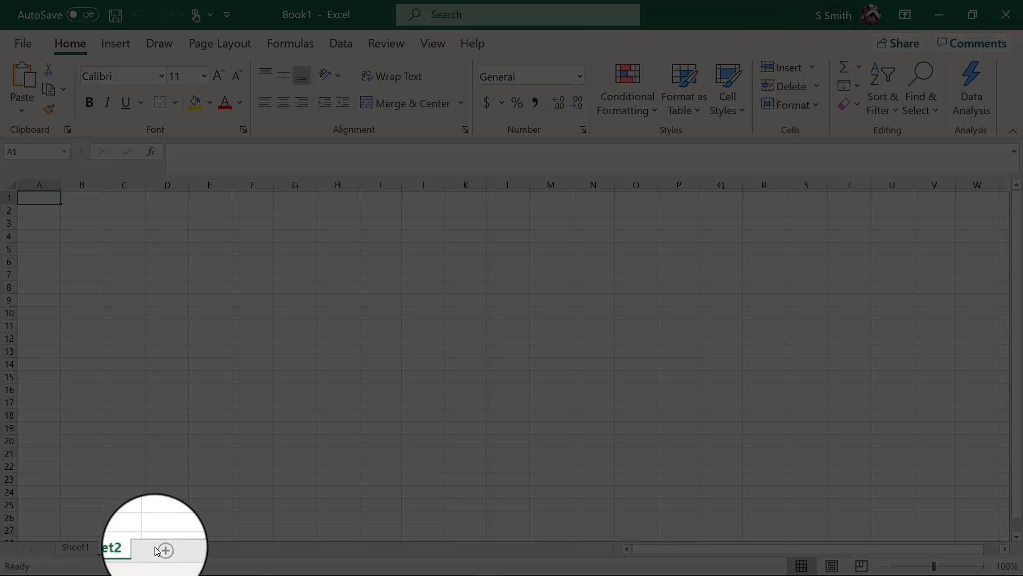
Step: Add a third worksheet to the workbook and activate Sheet3 from the list of all sheets
left_click(207, 549)
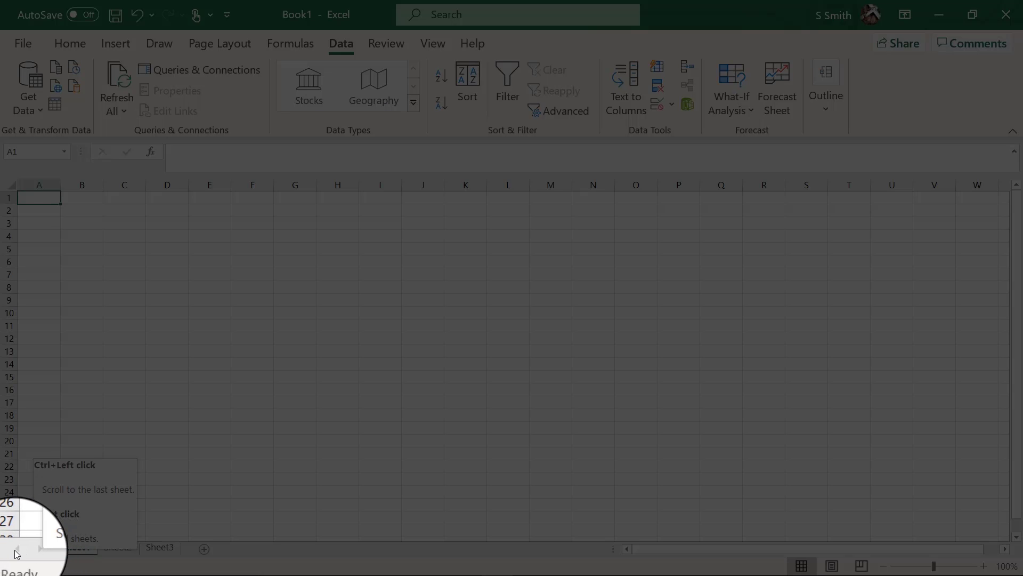
right_click(16, 549)
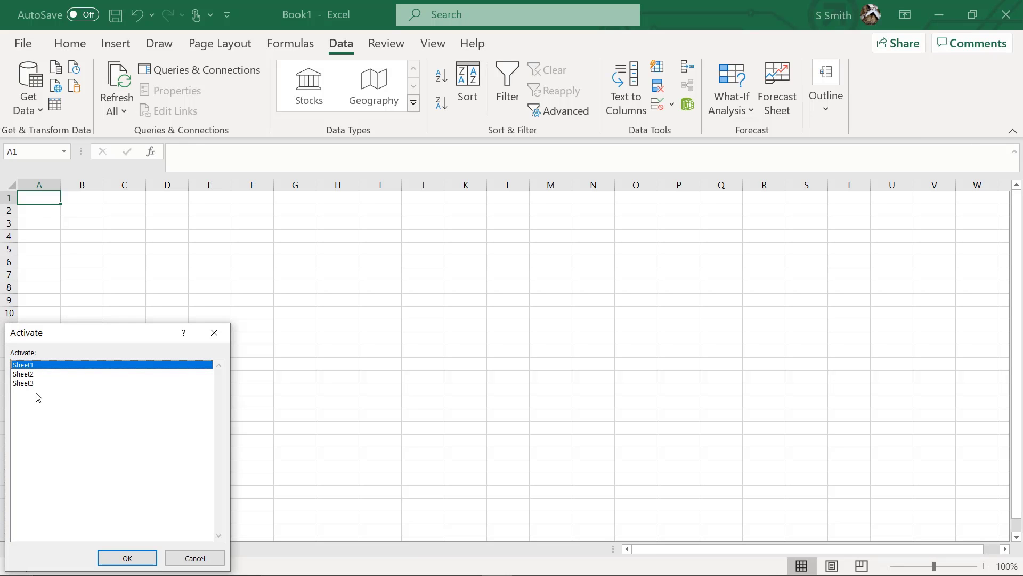
left_click(24, 383)
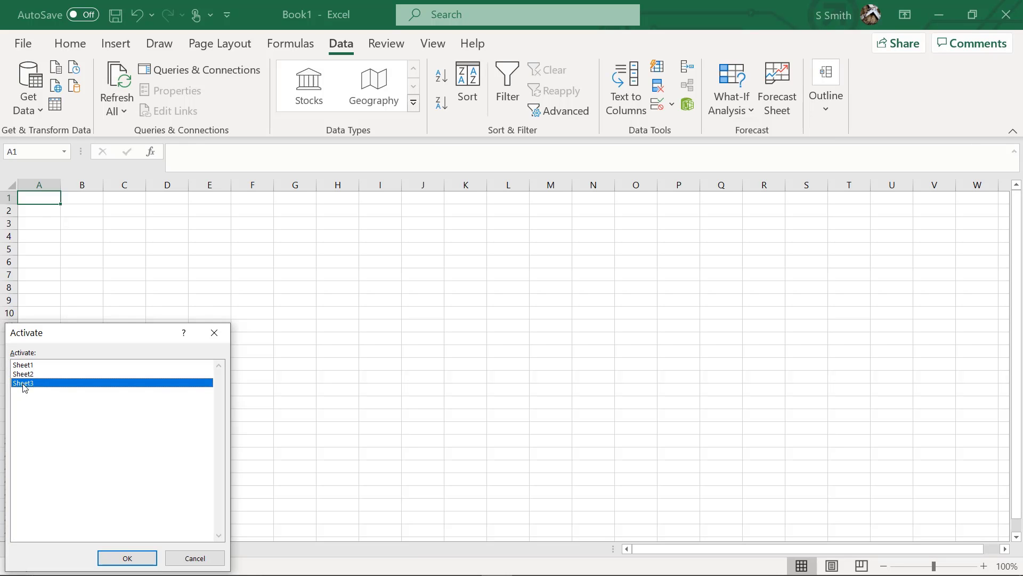
left_click(127, 557)
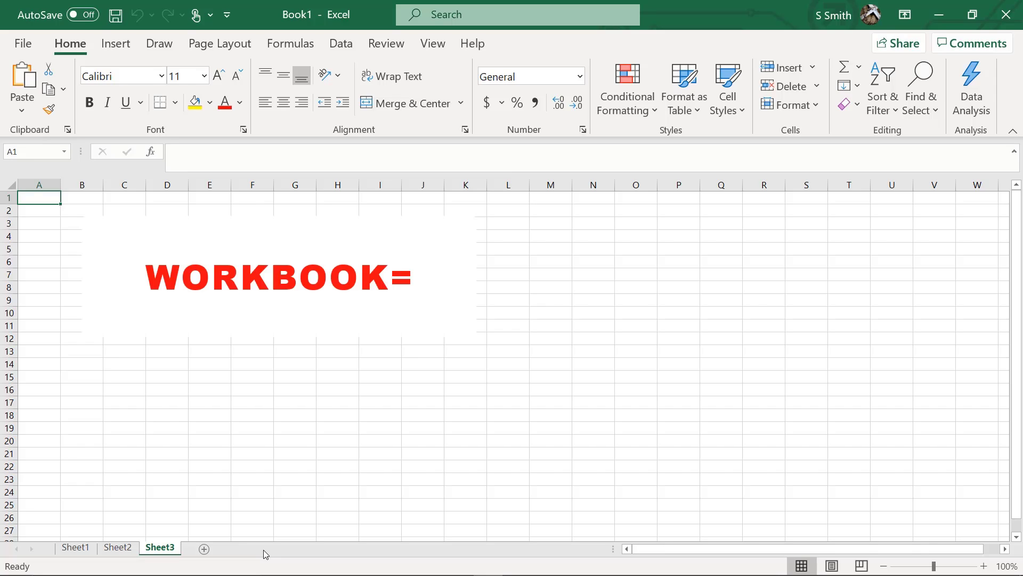
Step: Switch to Sheet1 and view the Page Layout, Data and Home ribbon commands in turn
left_click(75, 549)
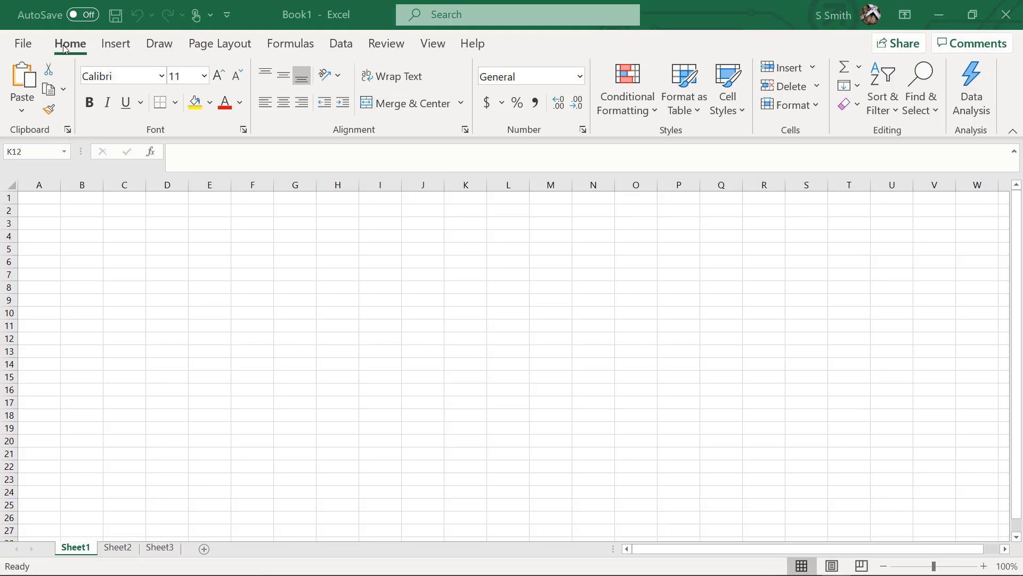
left_click(213, 44)
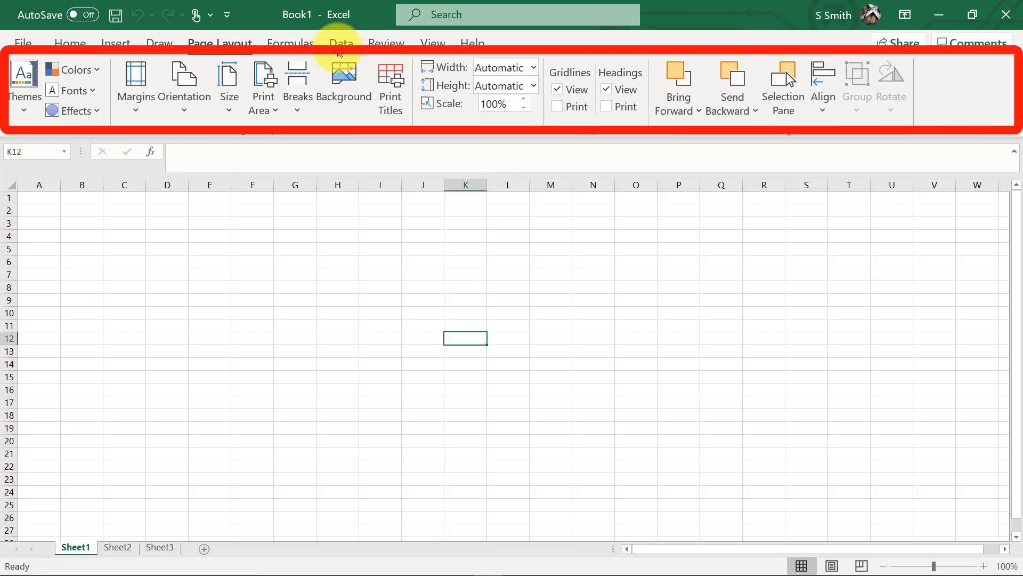
left_click(339, 48)
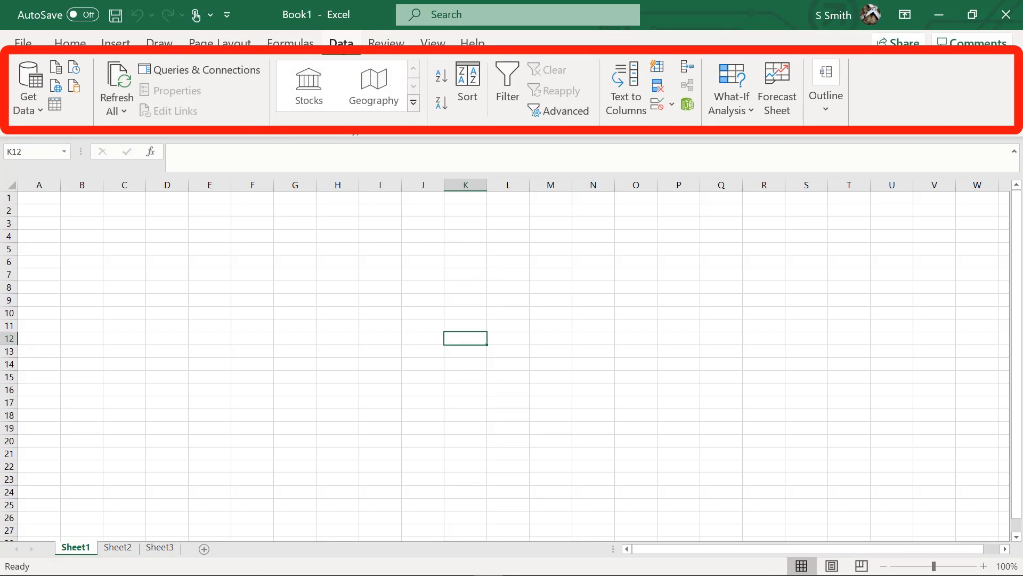
left_click(78, 44)
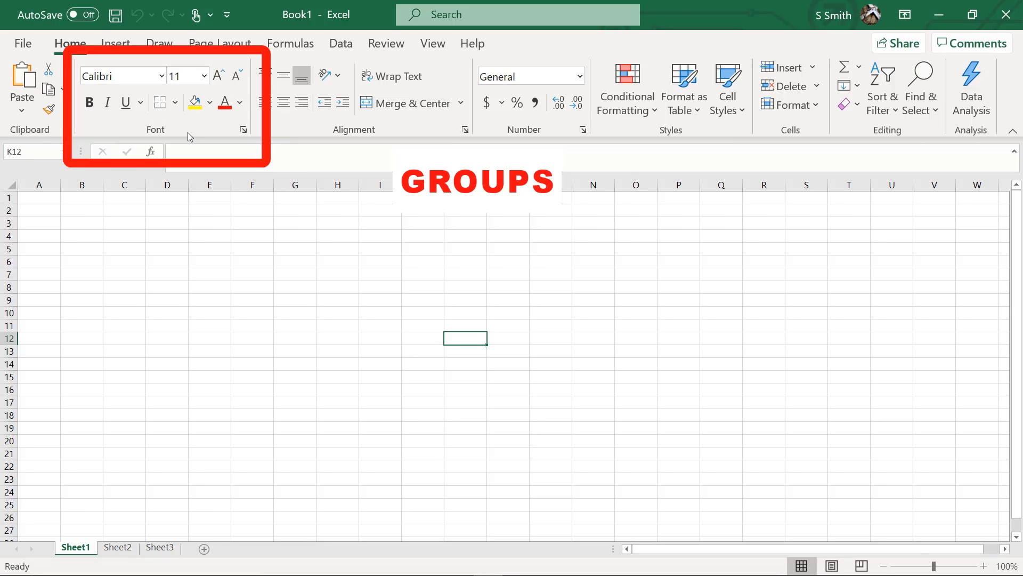
Step: View the full Font settings in Format Cells, dismiss them without applying anything, and look over the Insert and Draw commands
left_click(244, 132)
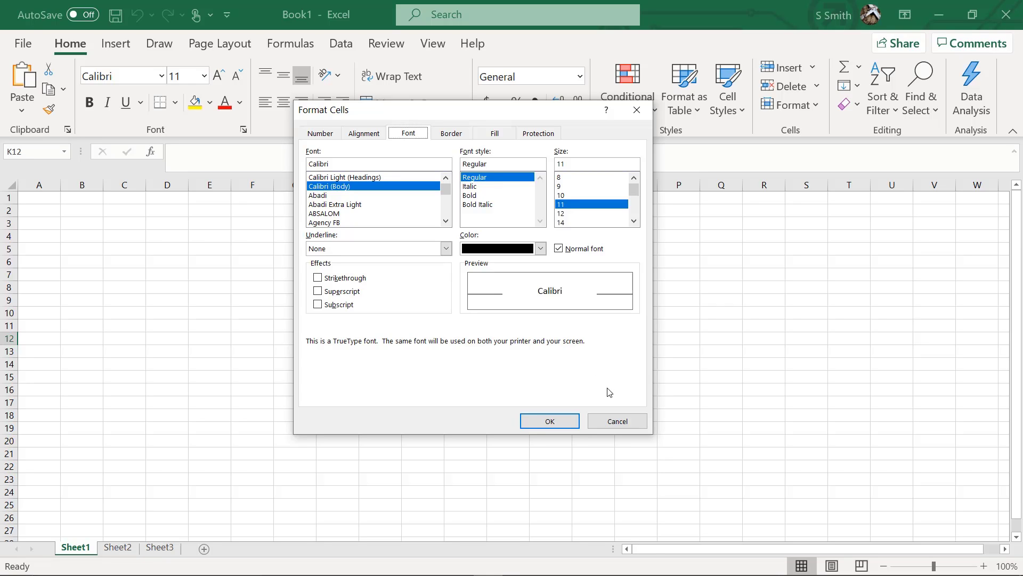
left_click(613, 422)
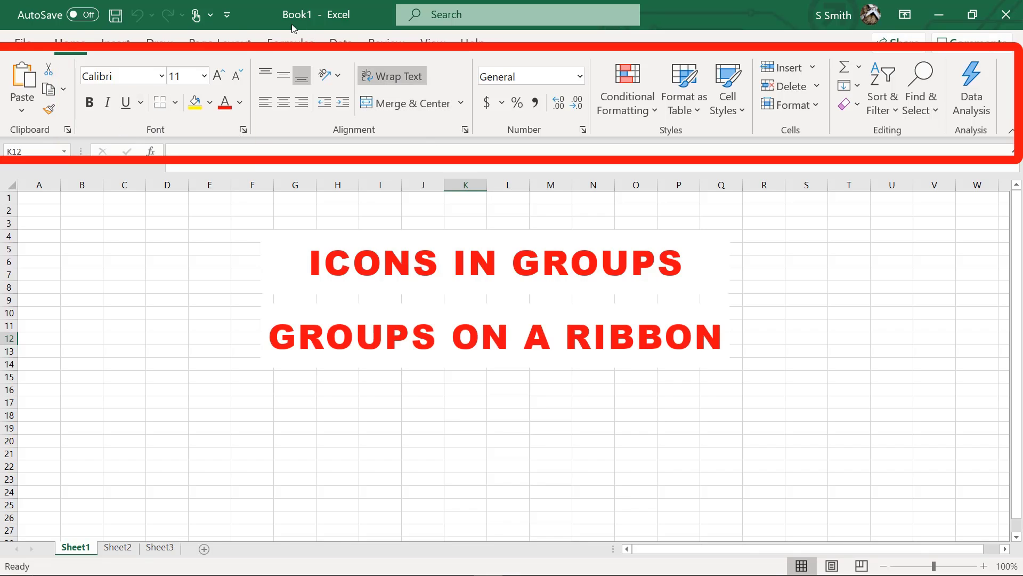
left_click(122, 48)
left_click(160, 45)
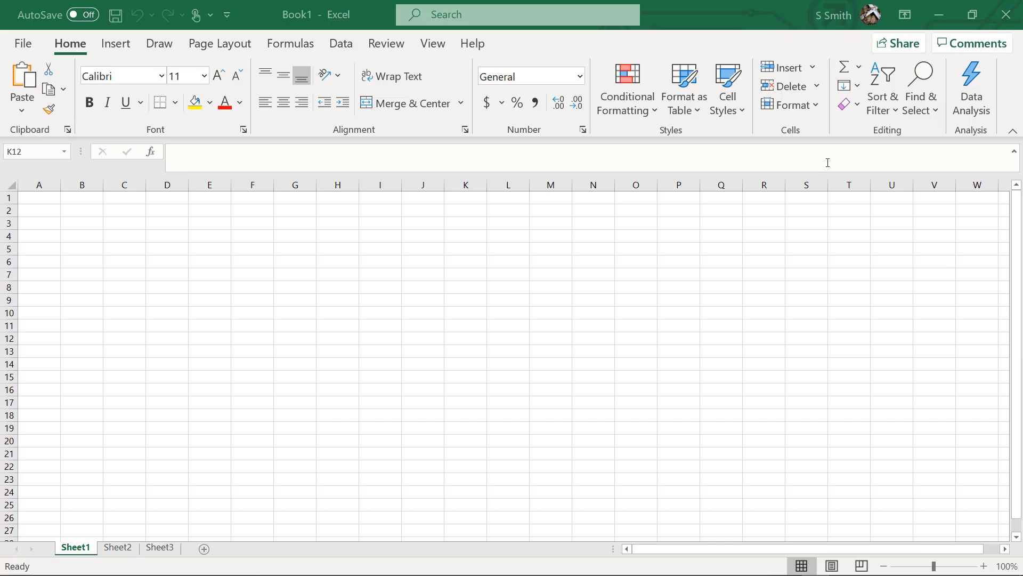
Step: Select the separate cells B3, G11 and M15 in turn, and finish at cell A1
left_click(95, 221)
left_click(313, 326)
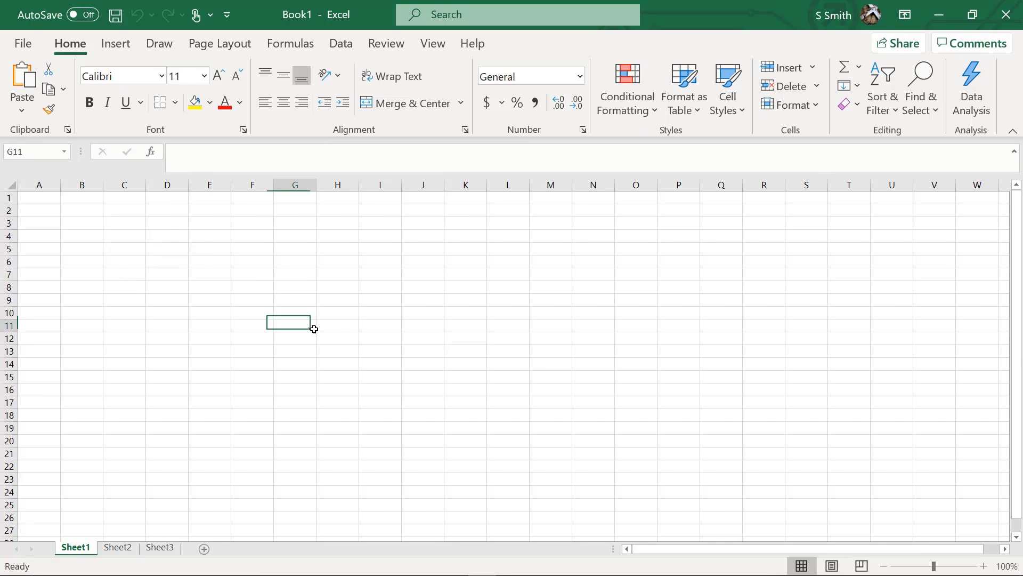
left_click(537, 374)
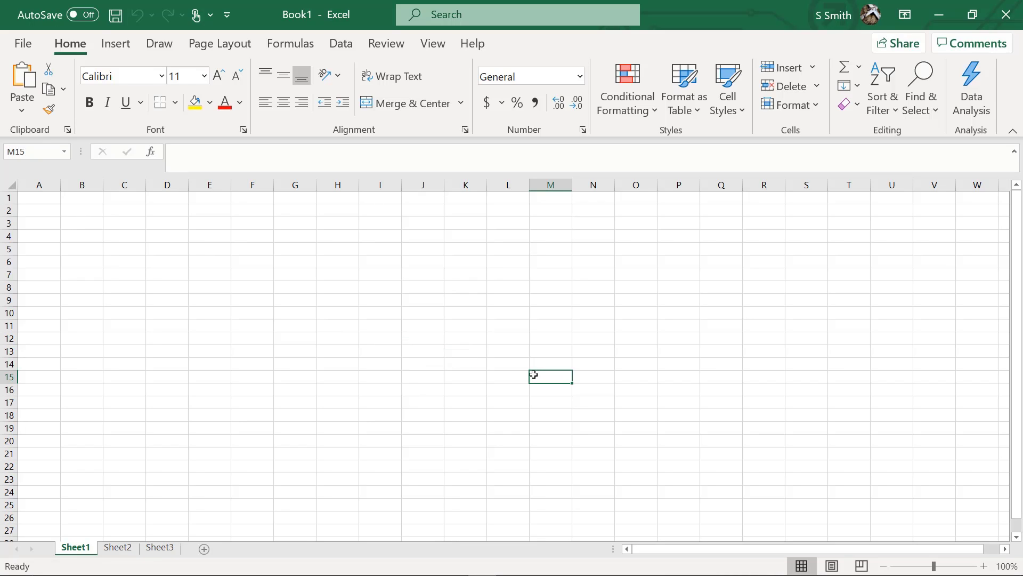
left_click(24, 199)
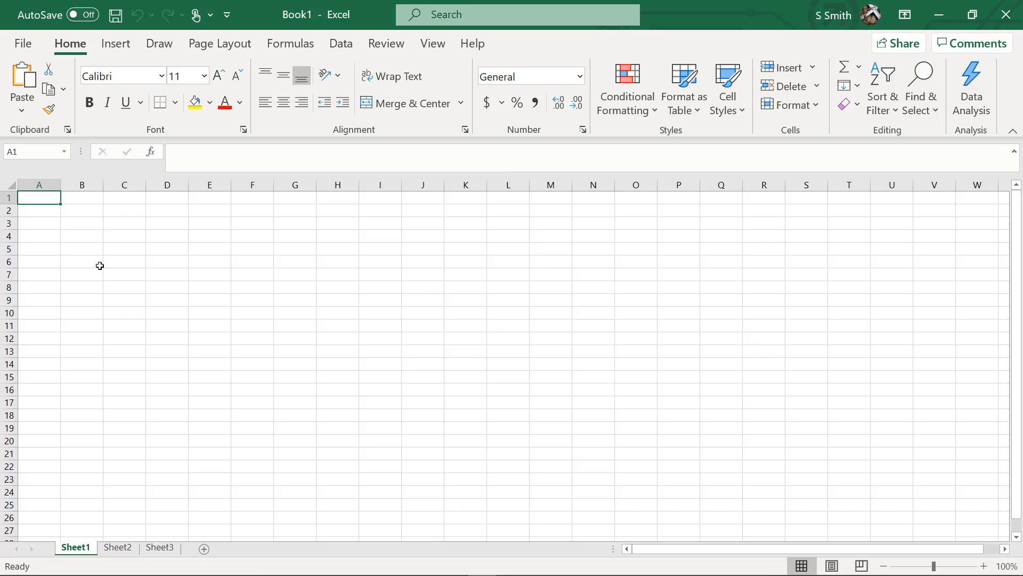
Step: Move the active cell one cell at a time from A1 through A2, B2, B1, B3 and C3 to A3
key("Return")
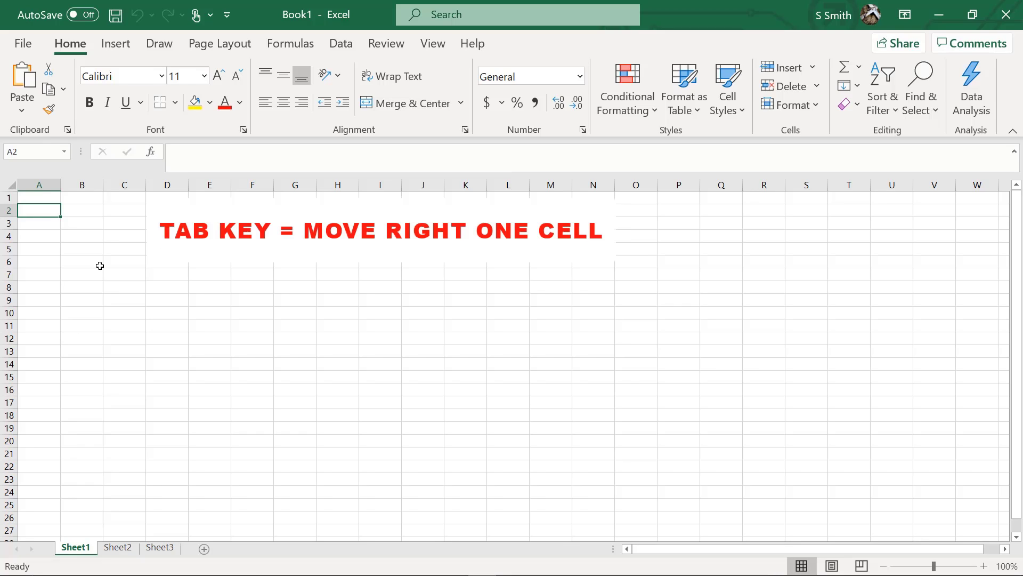
key("Tab")
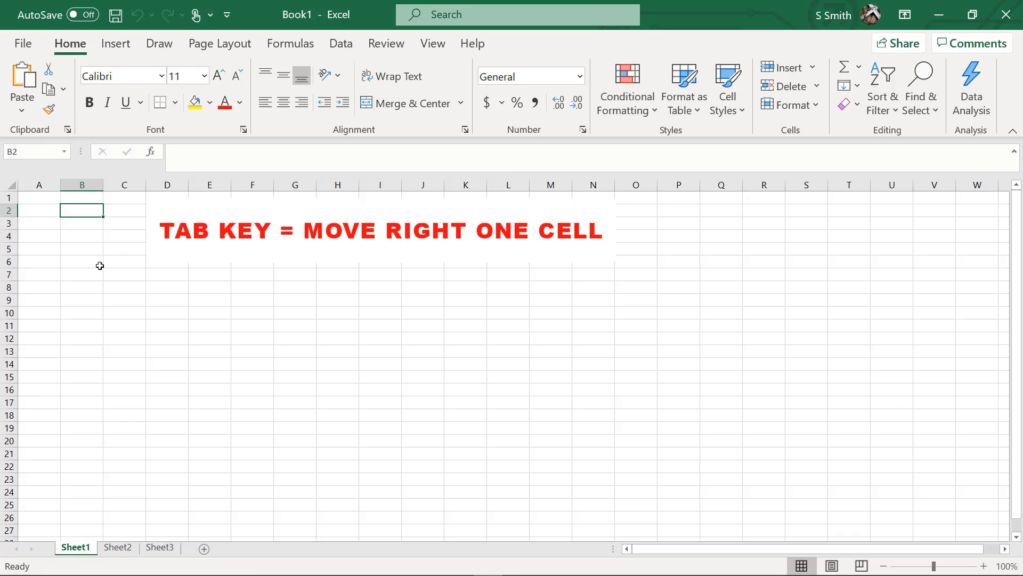
key("Up")
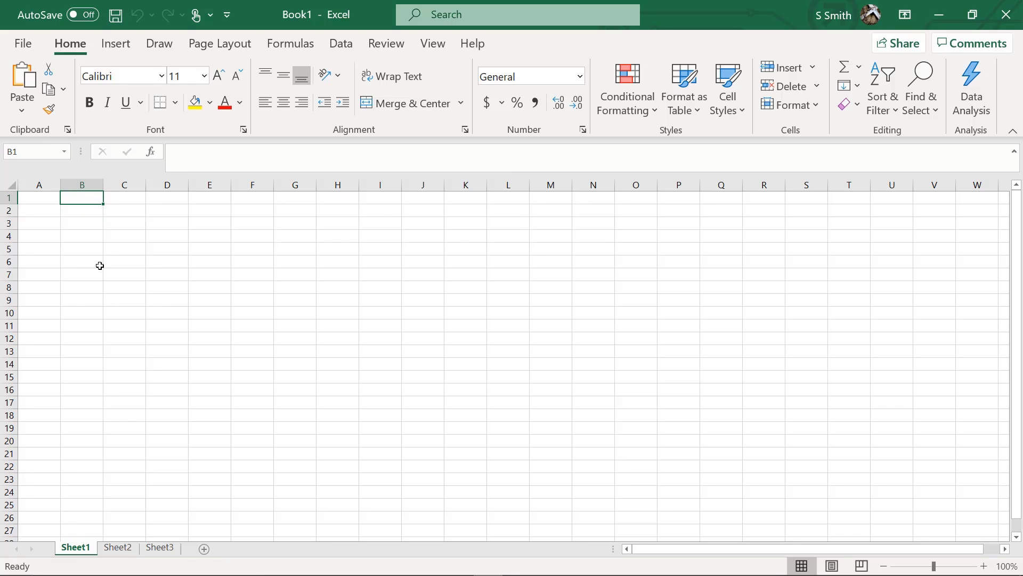
key("Down")
key("Down")
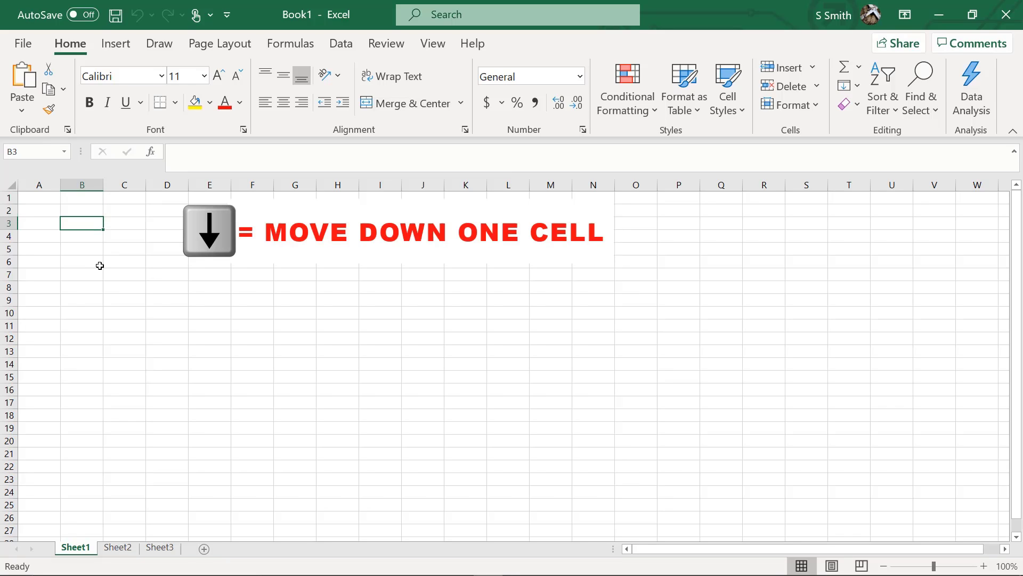
key("Right")
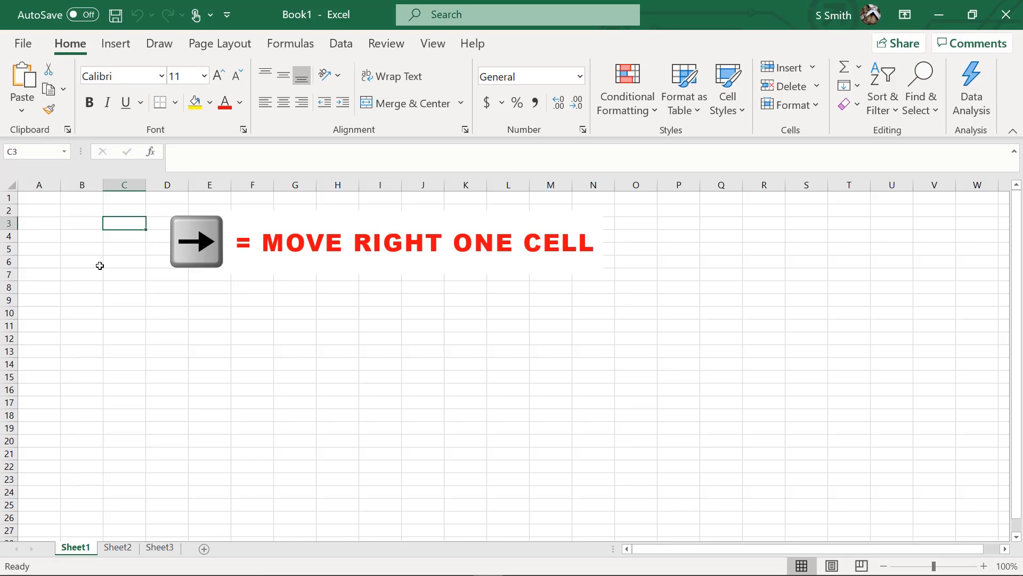
key("Left")
key("Left")
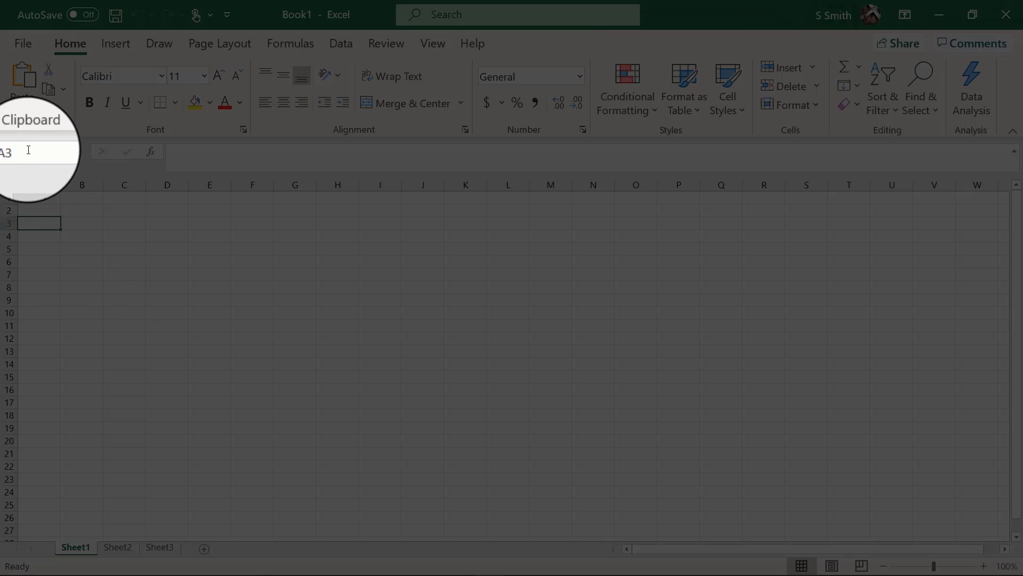
Step: Jump directly to cell Q12 by entering its address in the Name Box
left_click(27, 151)
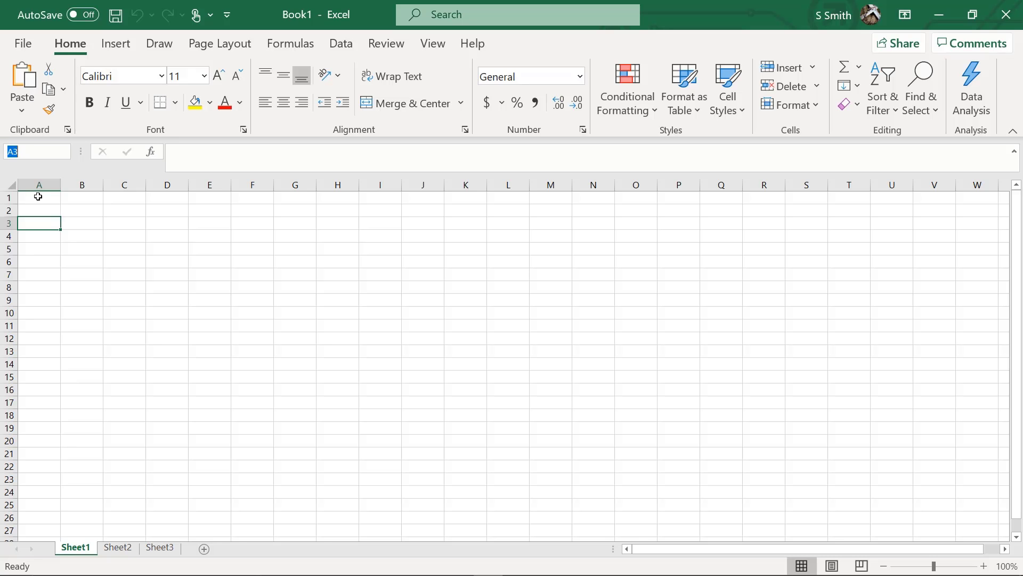
type("Q12")
key("Return")
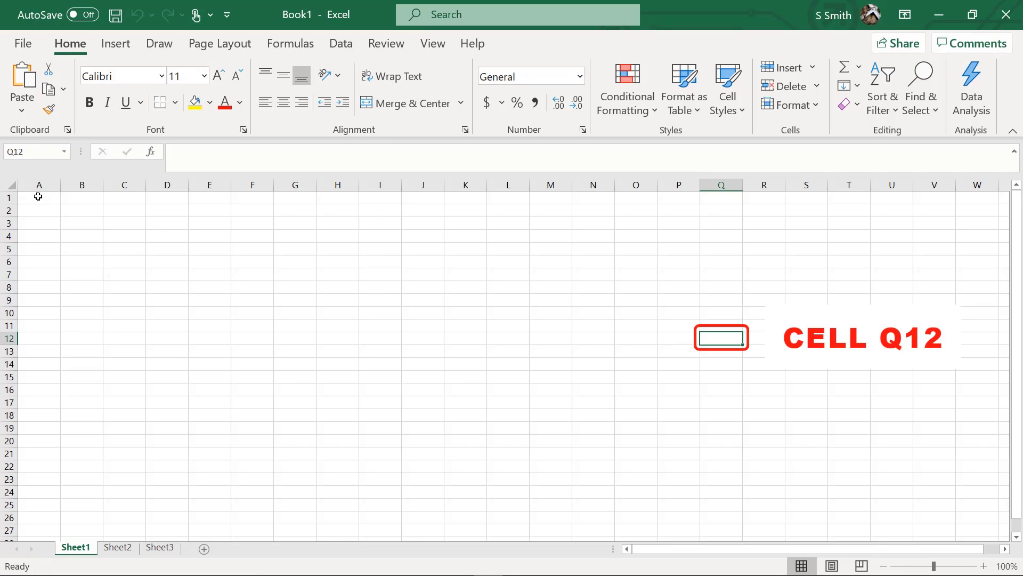
Step: From cell C1, jump to the sheet's last column, its last row, back to column A and up to A1
double_click(132, 256)
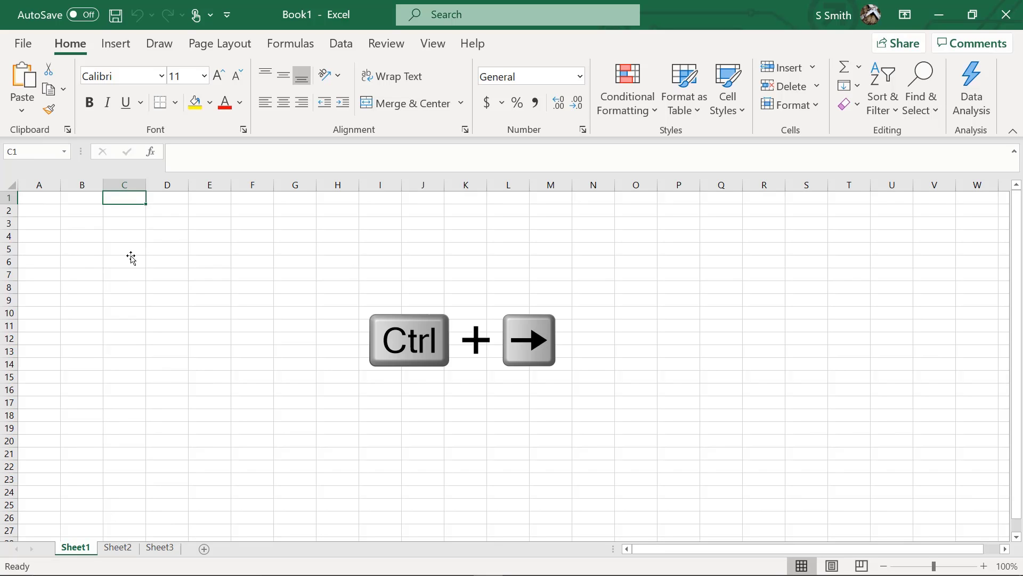
key("ctrl+Right")
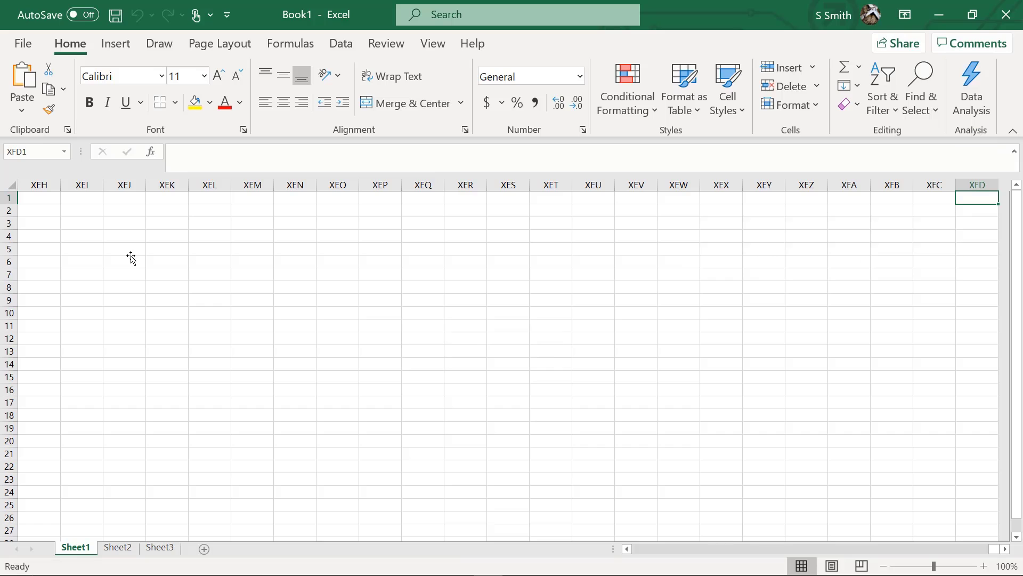
key("ctrl+Down")
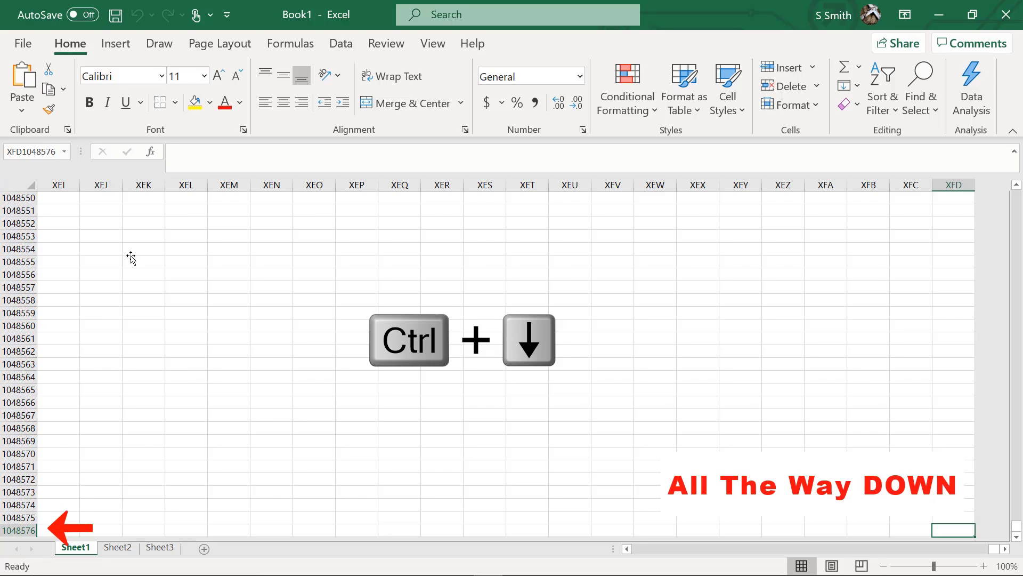
key("ctrl+Left")
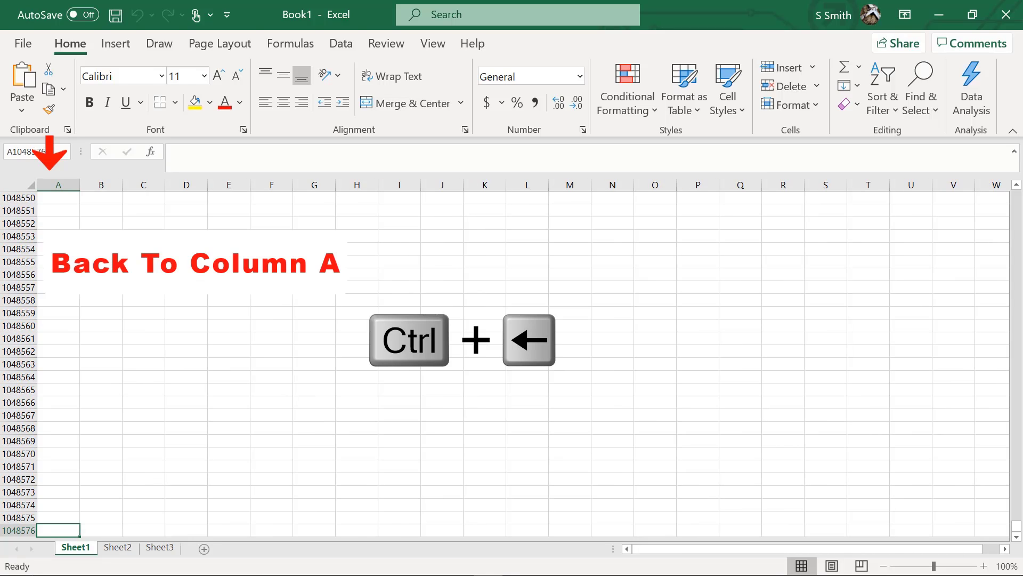
key("ctrl+Up")
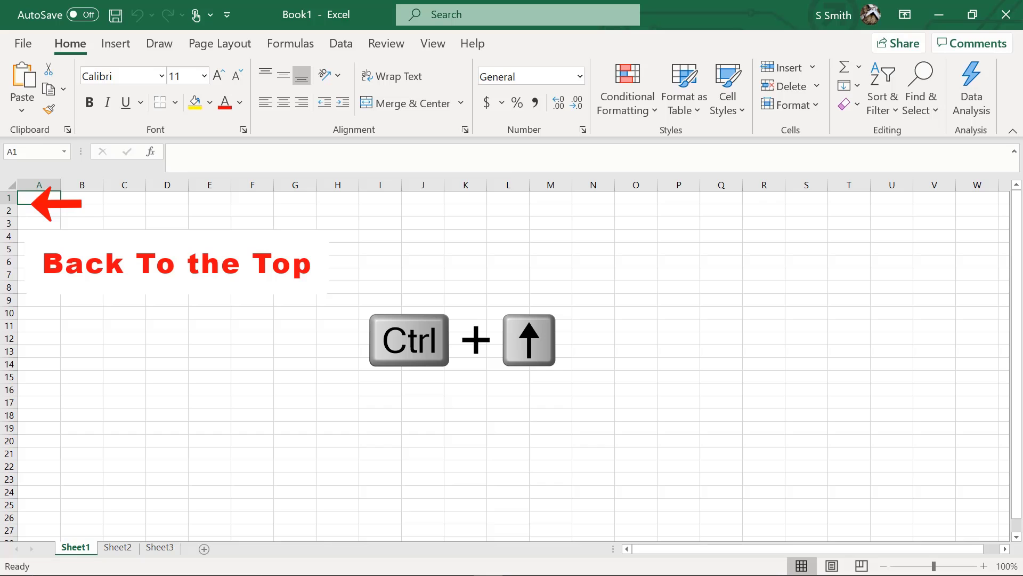
Step: Repeat the jumps around the sheet's corner cells XFD1, XFD1048576 and A1048576, ending at A1
key("ctrl+Right")
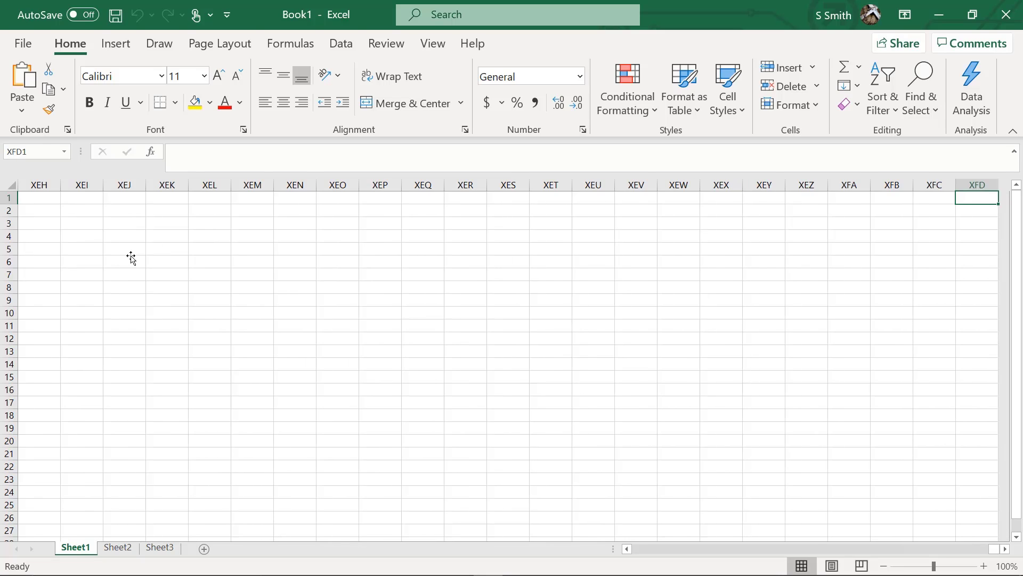
key("ctrl+Down")
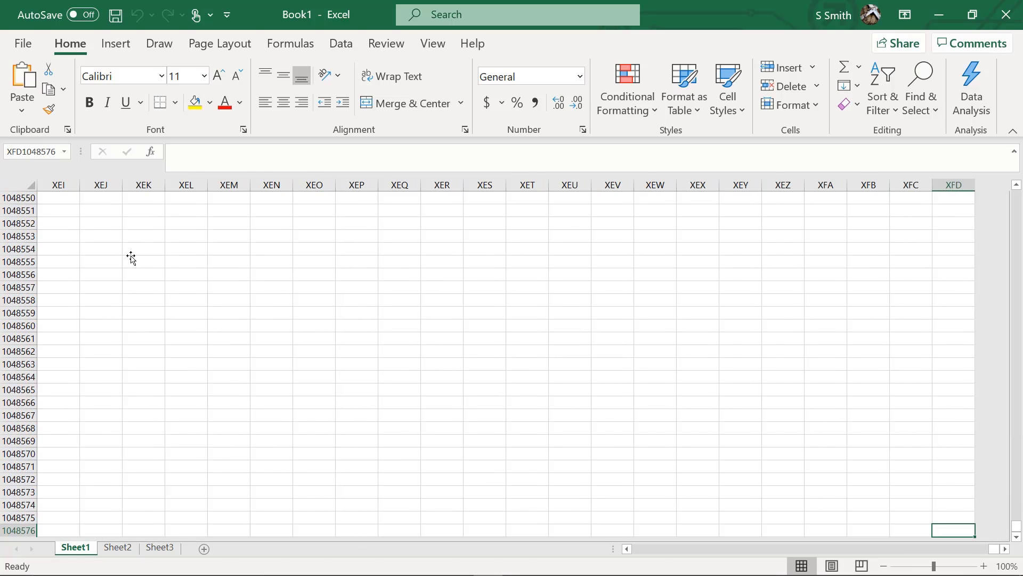
key("ctrl+Left")
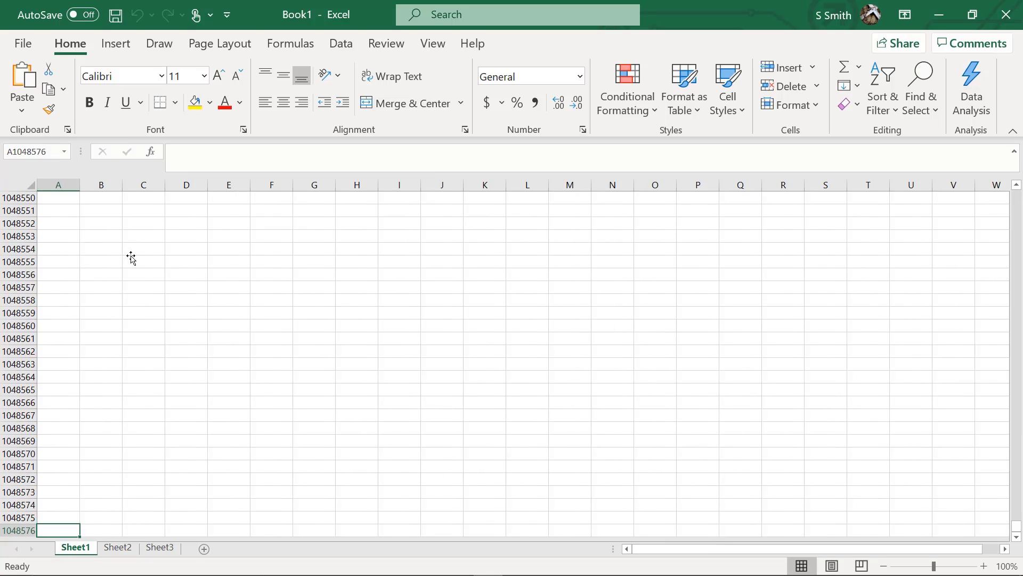
key("ctrl+Up")
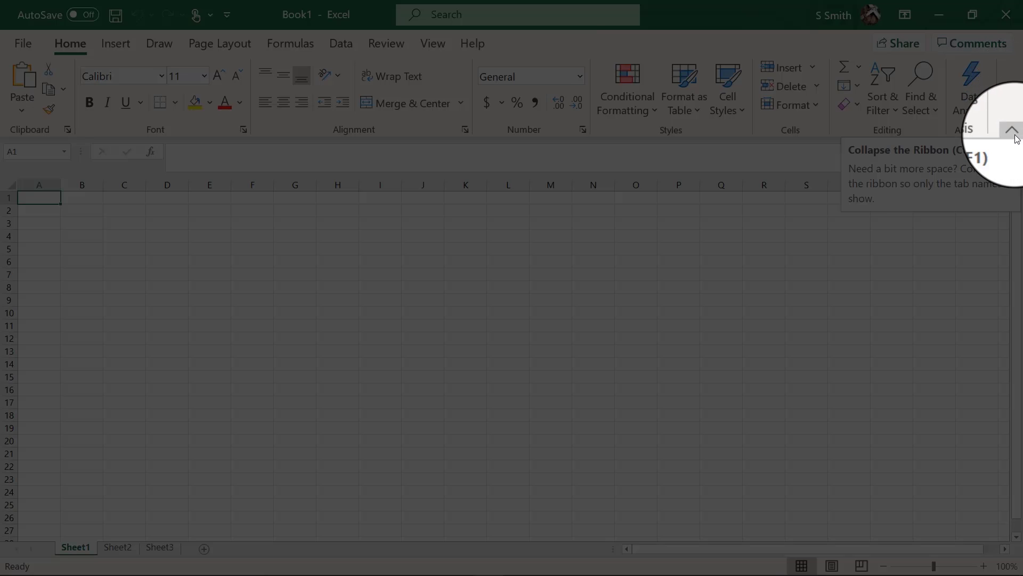
Step: Collapse the ribbon to its tab names, display the Home commands temporarily, and pin the ribbon open again
left_click(1012, 132)
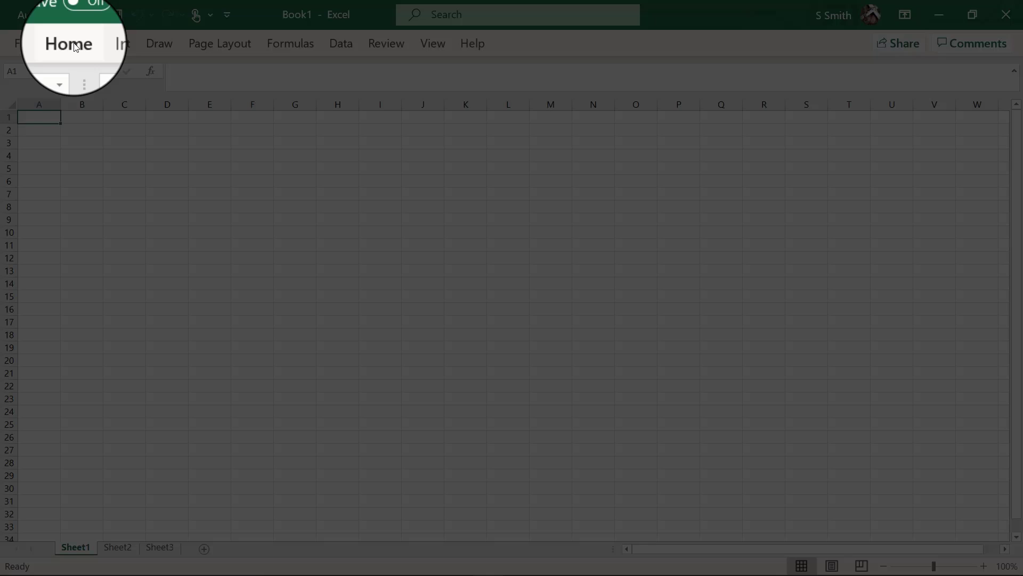
left_click(76, 47)
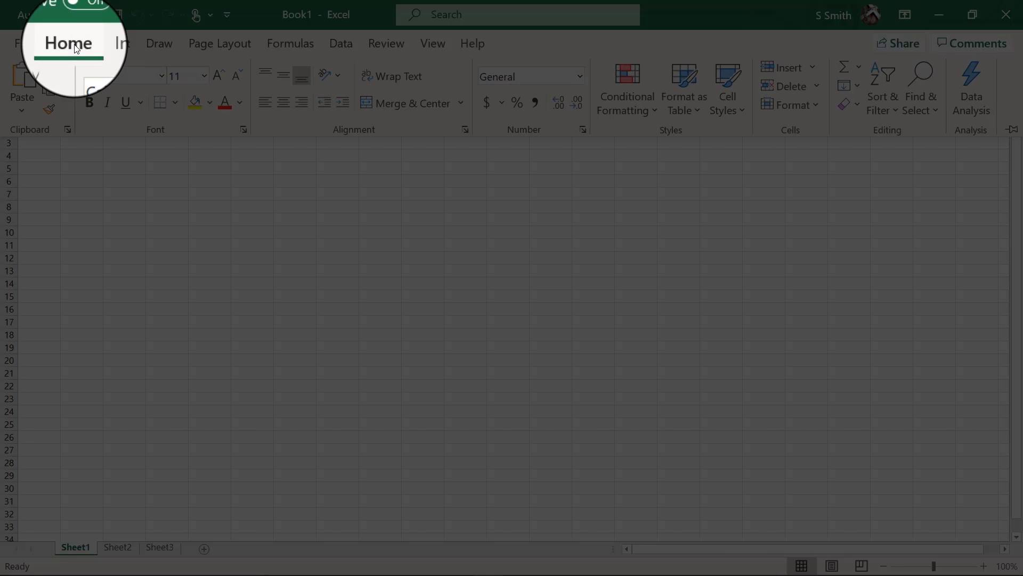
left_click(1012, 129)
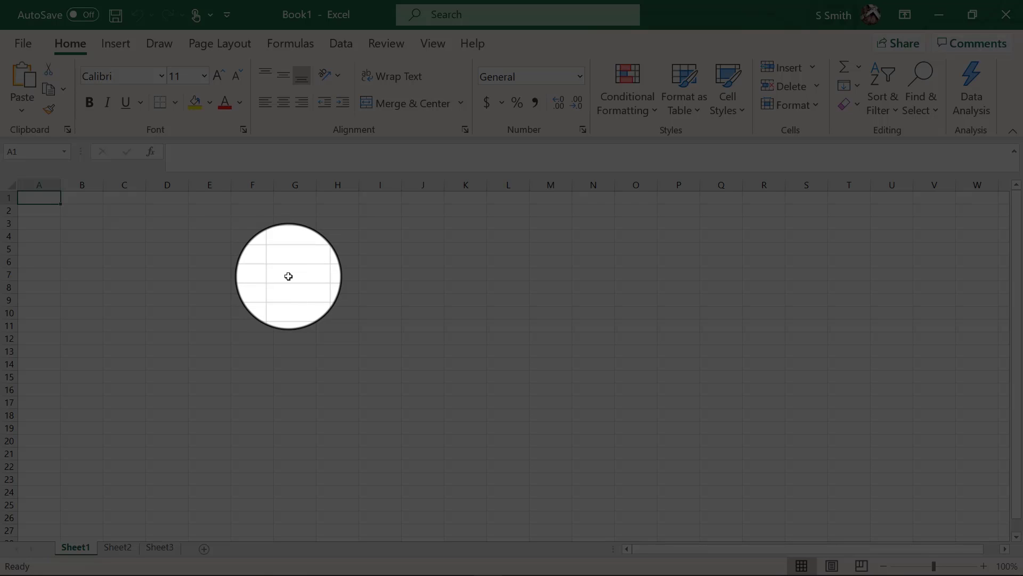
left_click(288, 276)
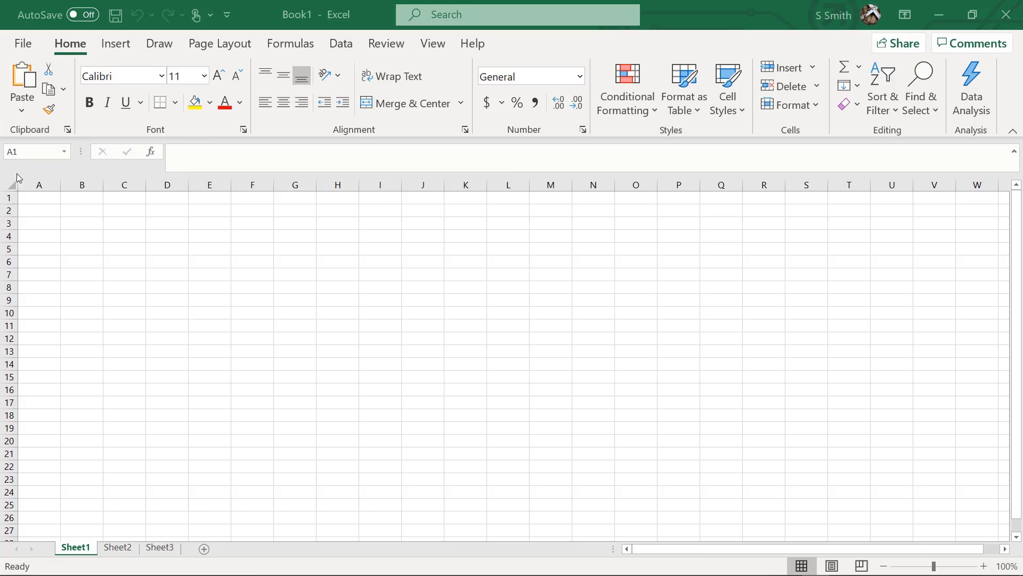
Step: Enter the title "Monthly Budget" in cell A1
left_click(26, 198)
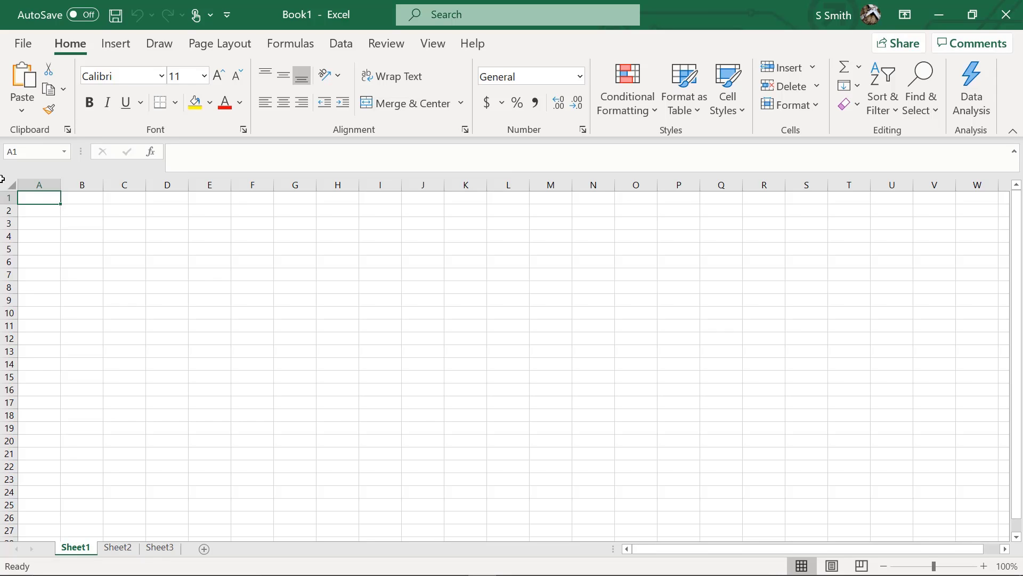
type("Monthly")
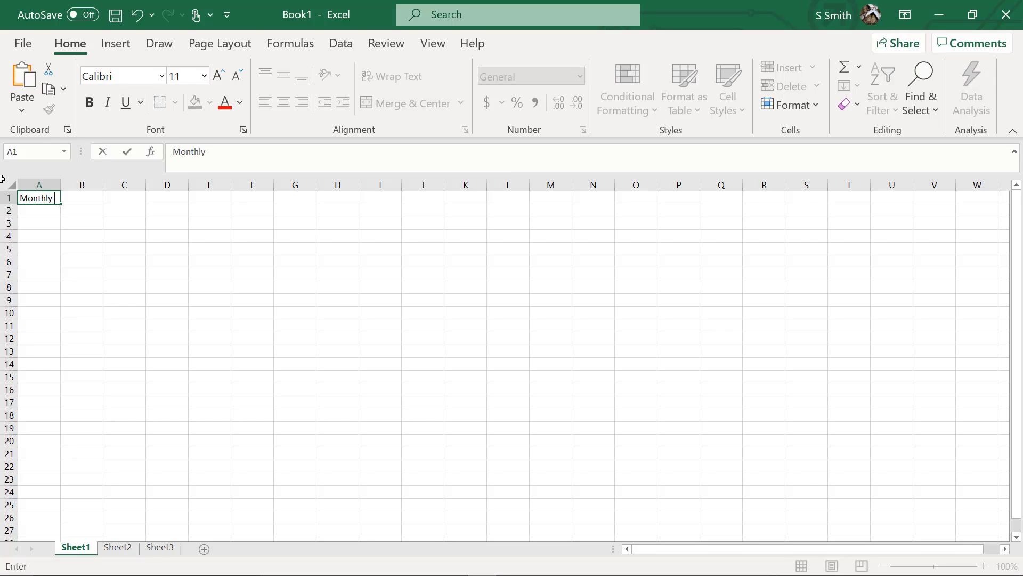
type(" Budget")
key("Return")
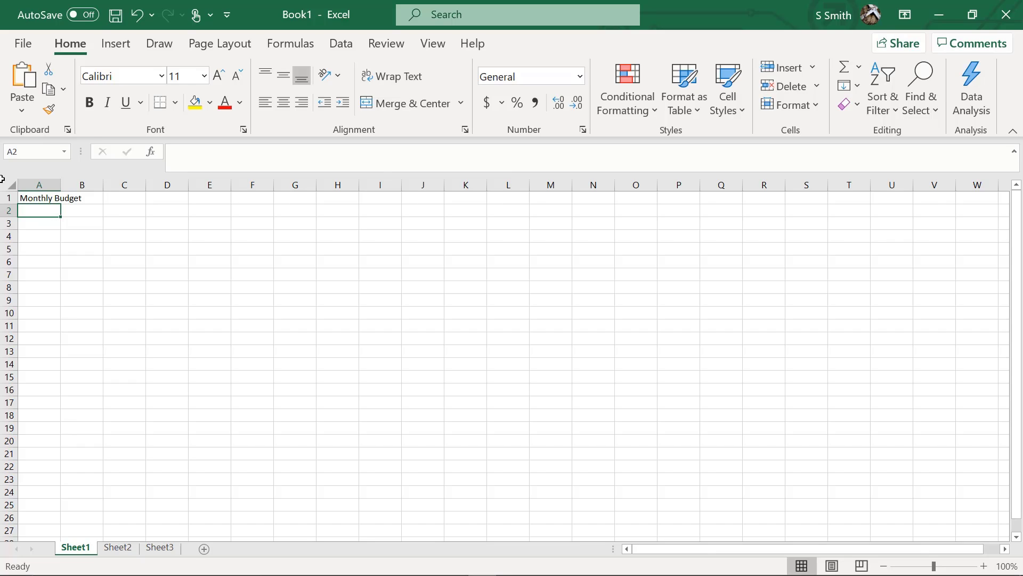
Step: Enter the column headings Date, Purchase, Category and Cost in cells A2 to D2
type("Date")
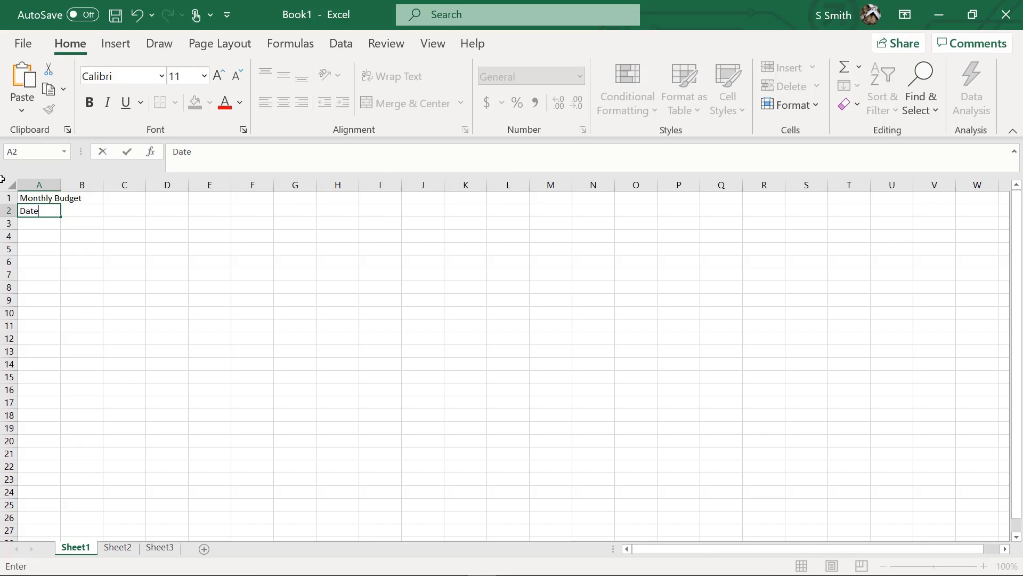
key("Tab")
type("Purchase")
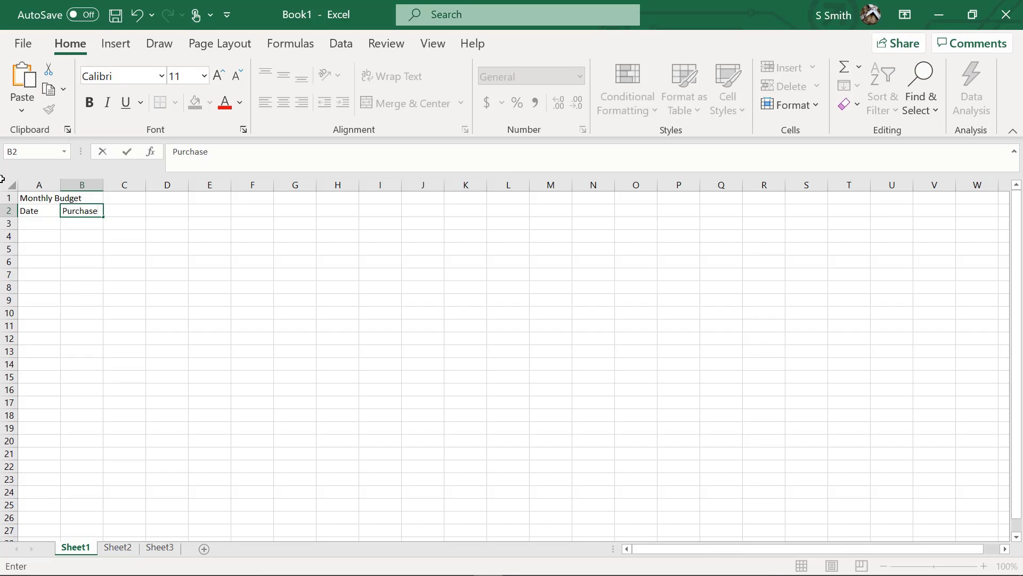
key("Tab")
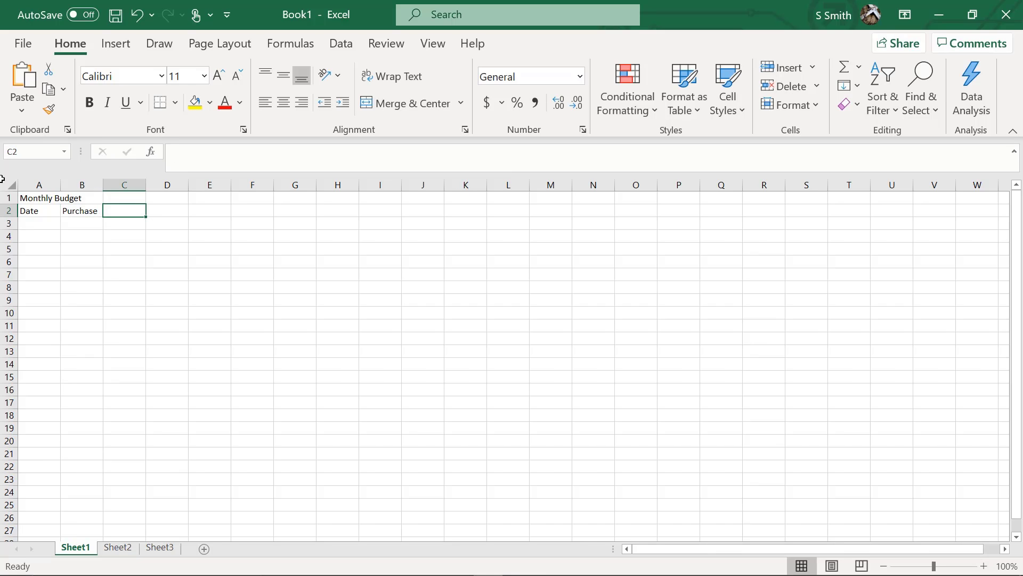
type("Category")
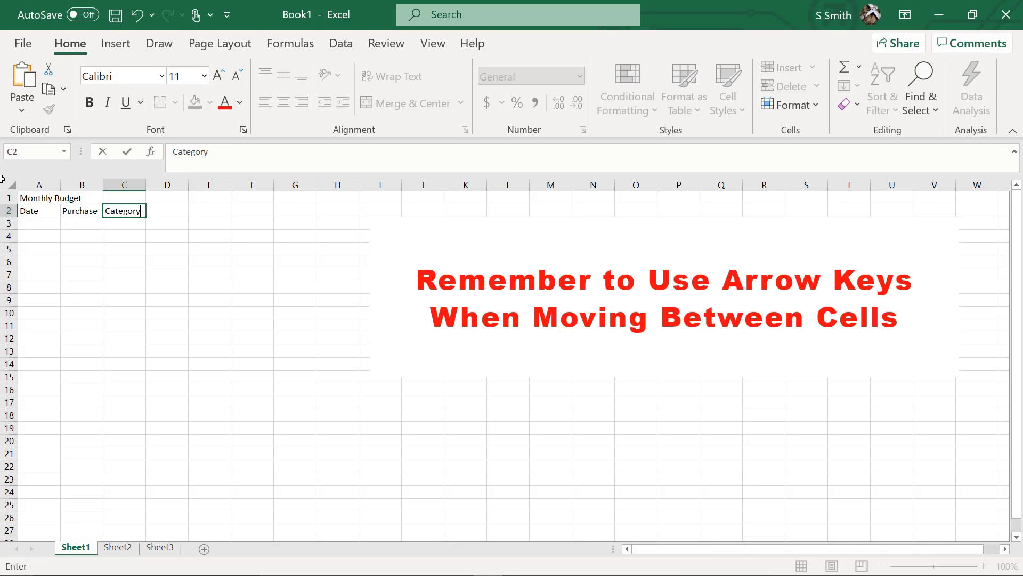
key("Right")
type("Cost")
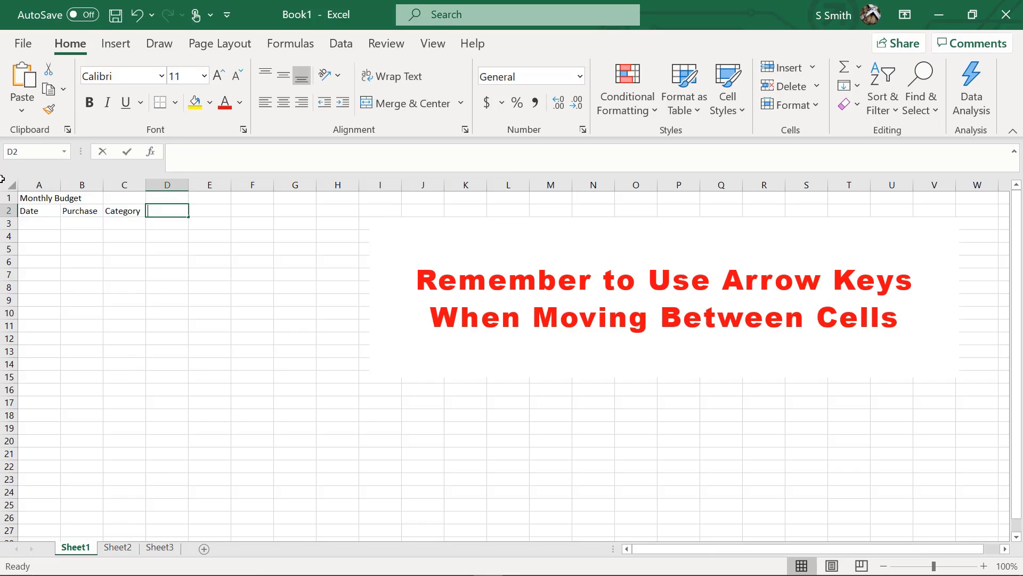
key("Down")
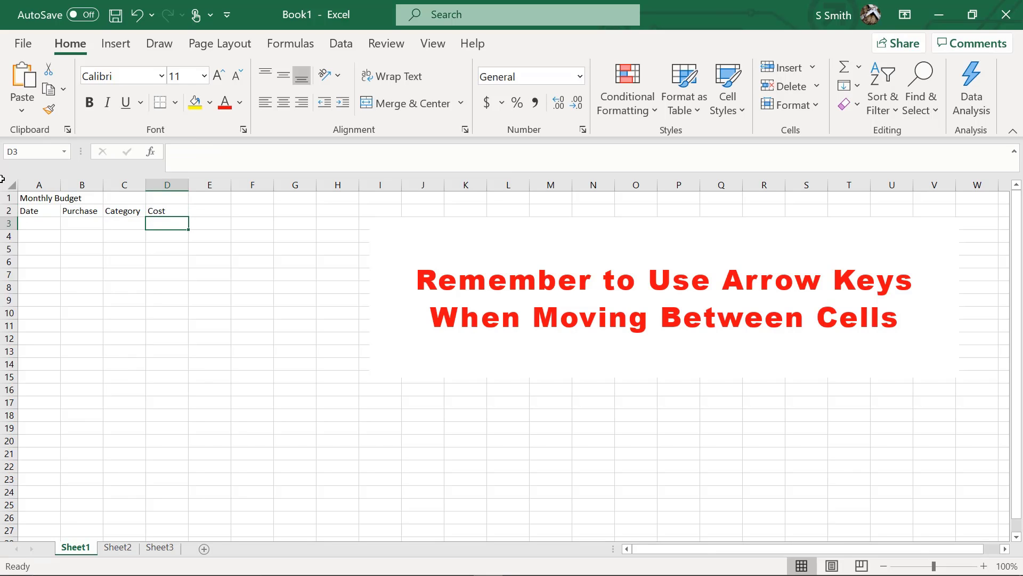
Step: Fill row 3 with the first expense: date 2/1, purchase "oil change", category "car" and cost 35
key("Left")
key("Left")
key("Left")
type("2")
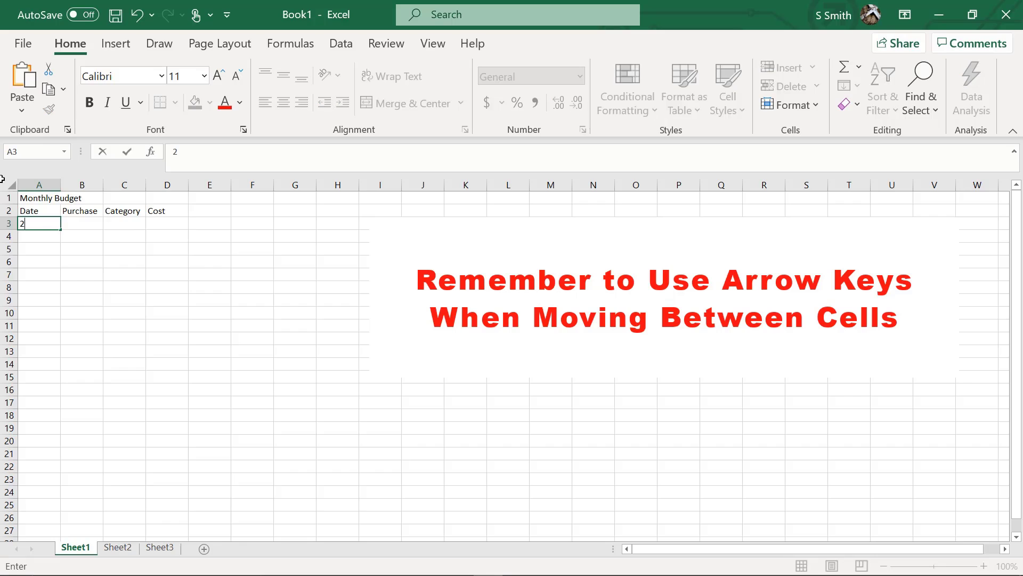
type("/1")
key("Right")
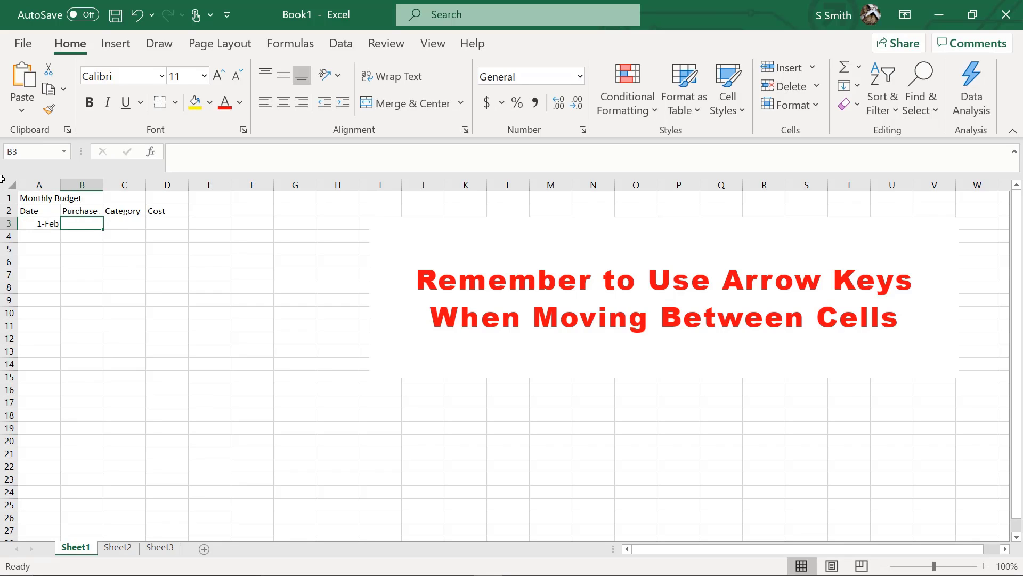
type("oil change")
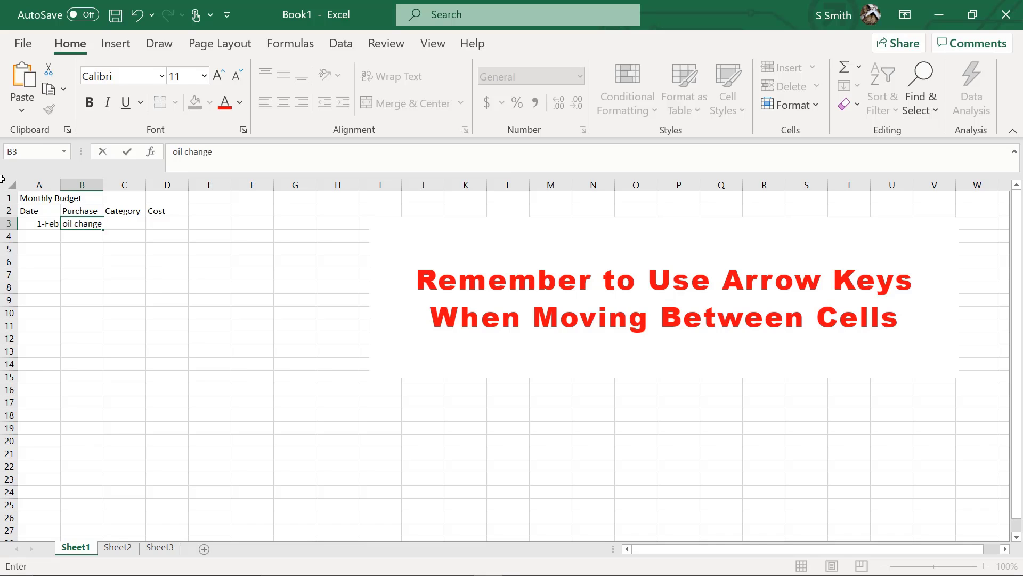
key("Right")
type("car")
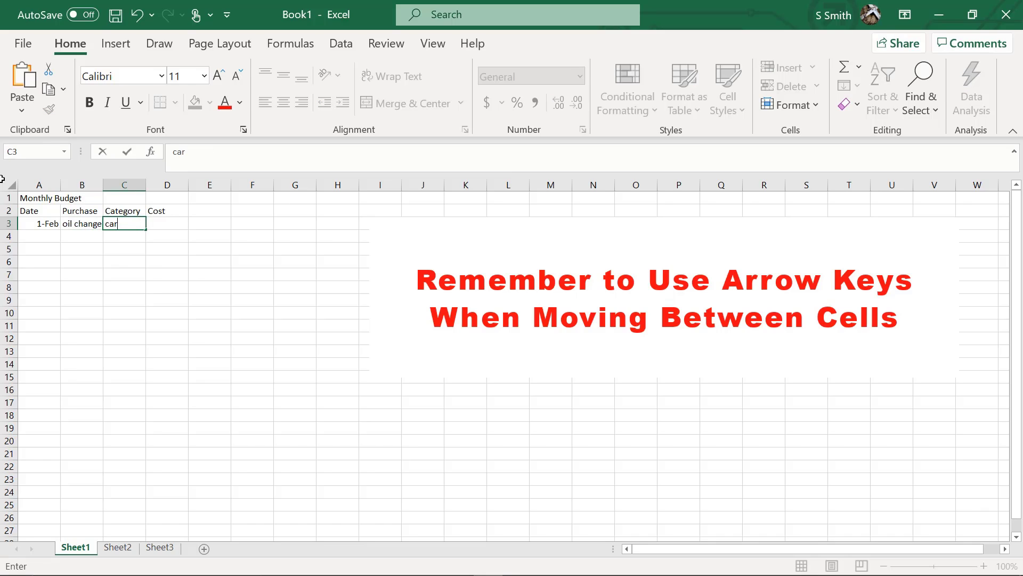
key("Right")
type("35")
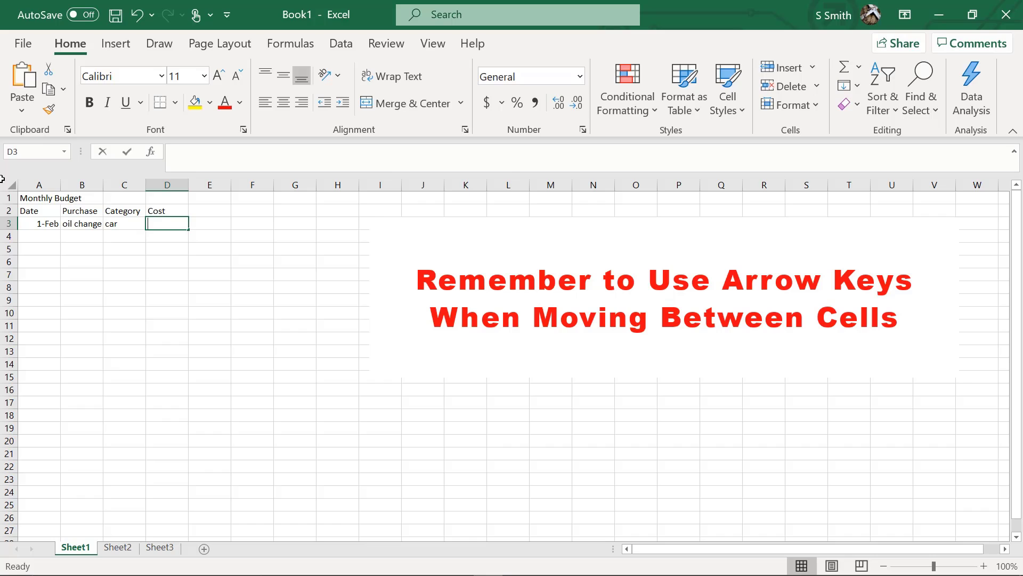
key("Return")
Step: Fill row 4 with date 2/2, purchase "grocery", category "food" and cost 125, and move to the start of row 5
key("Left")
key("Left")
key("Left")
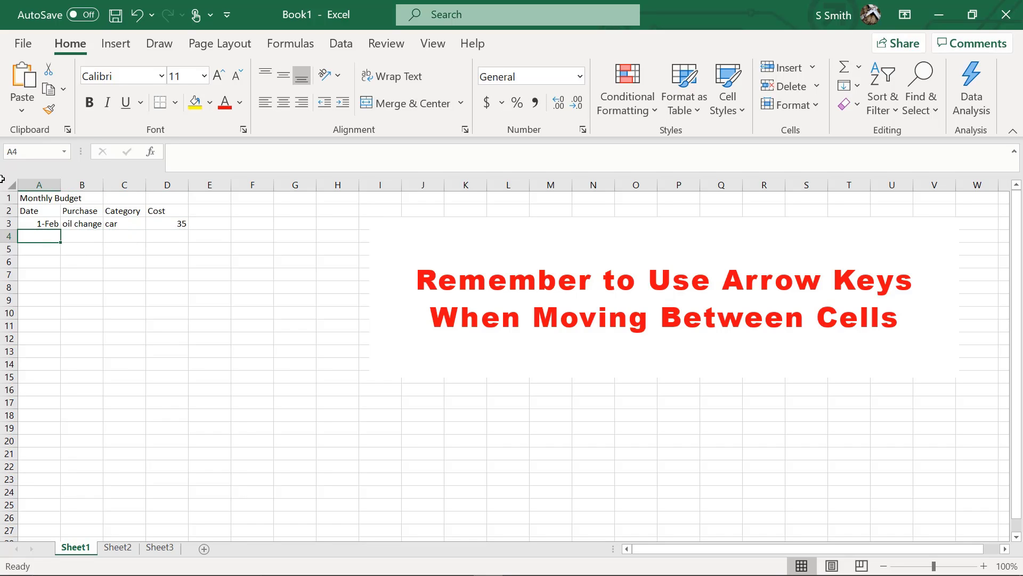
type("2/2")
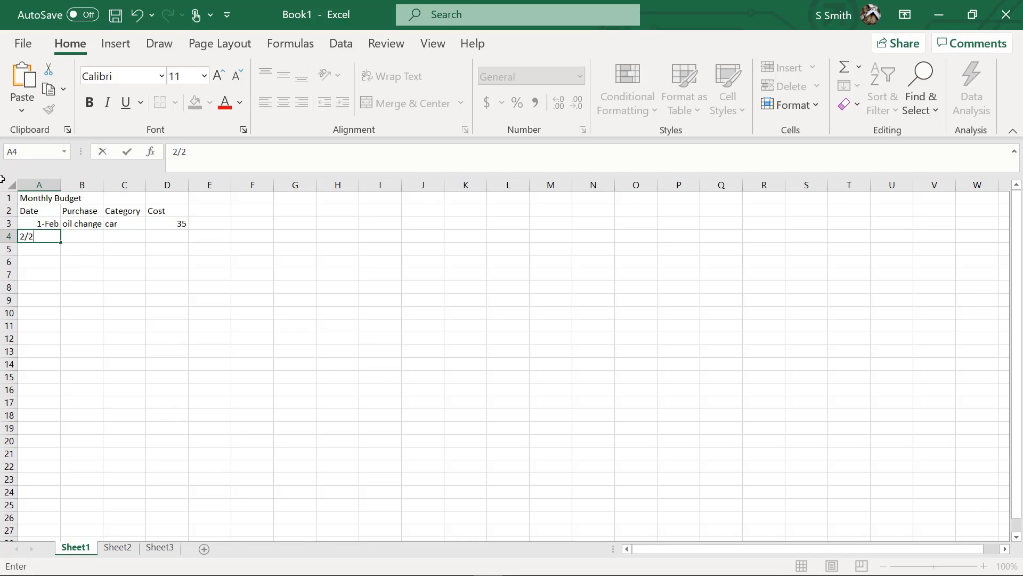
key("Tab")
type("grocery")
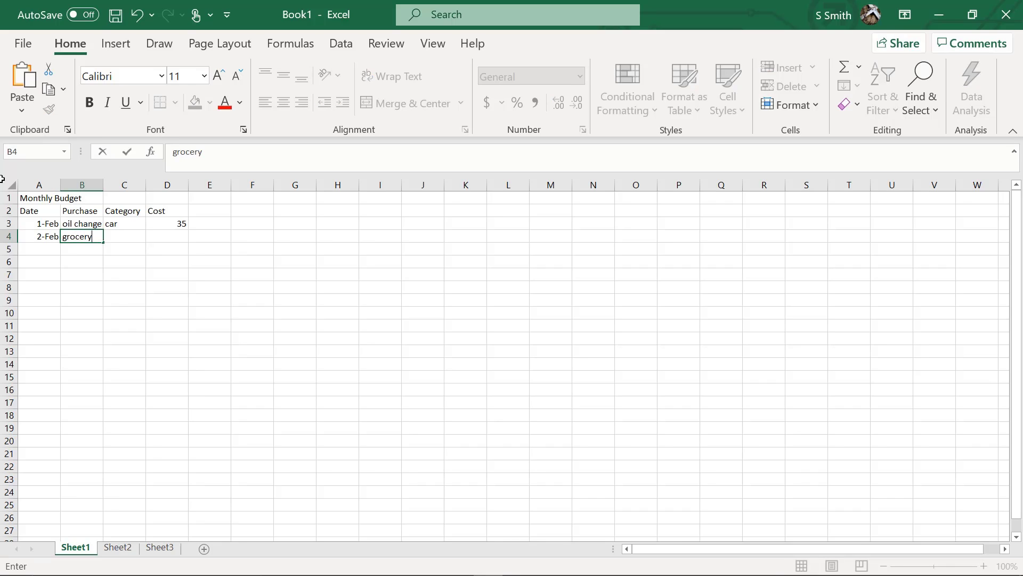
key("Tab")
type("food")
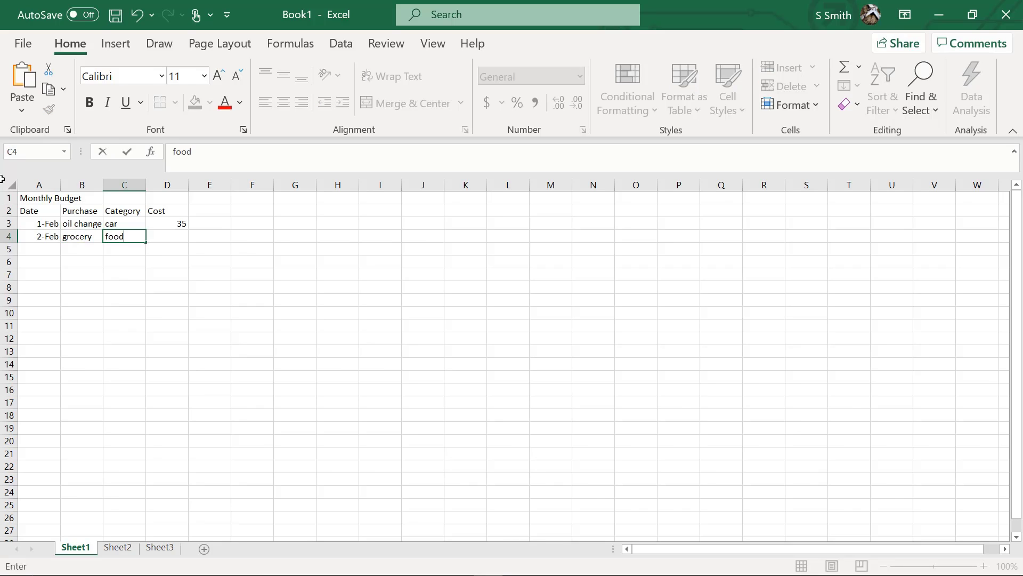
key("Tab")
type("125")
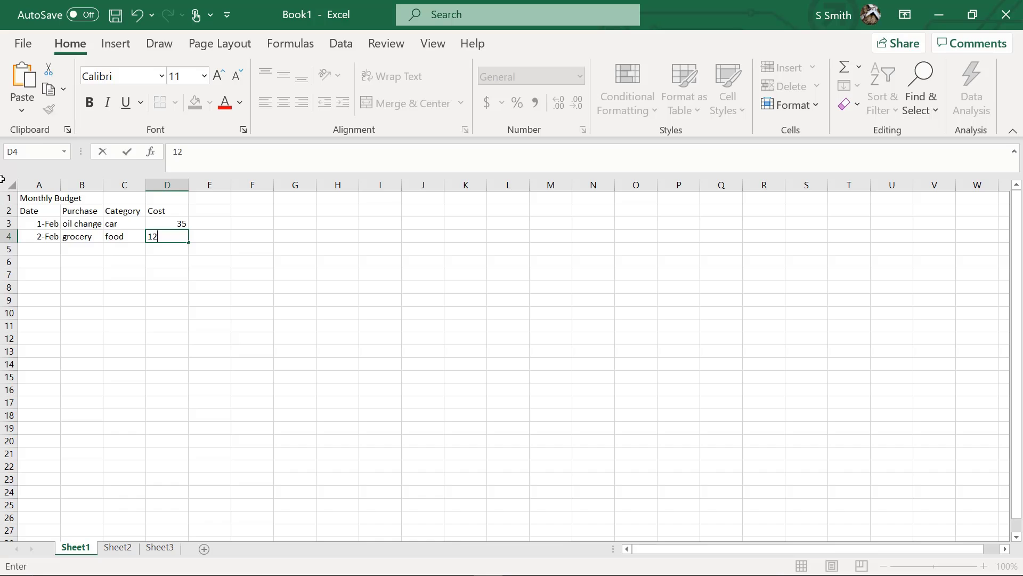
key("Return")
key("Left")
key("Left")
key("Left")
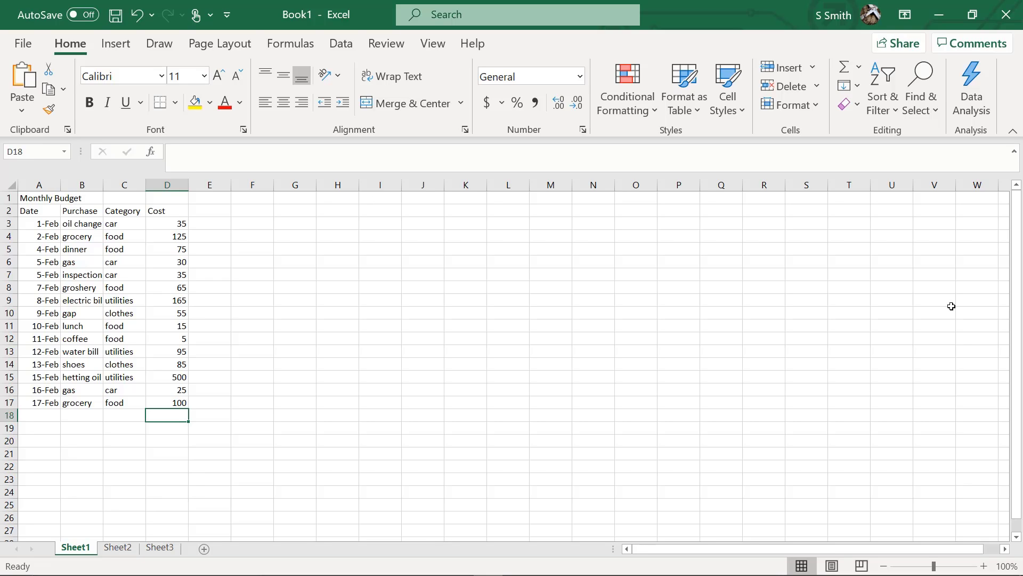
Step: Replace the misspelled purchase in cell B15 with "heating oil"
left_click(68, 379)
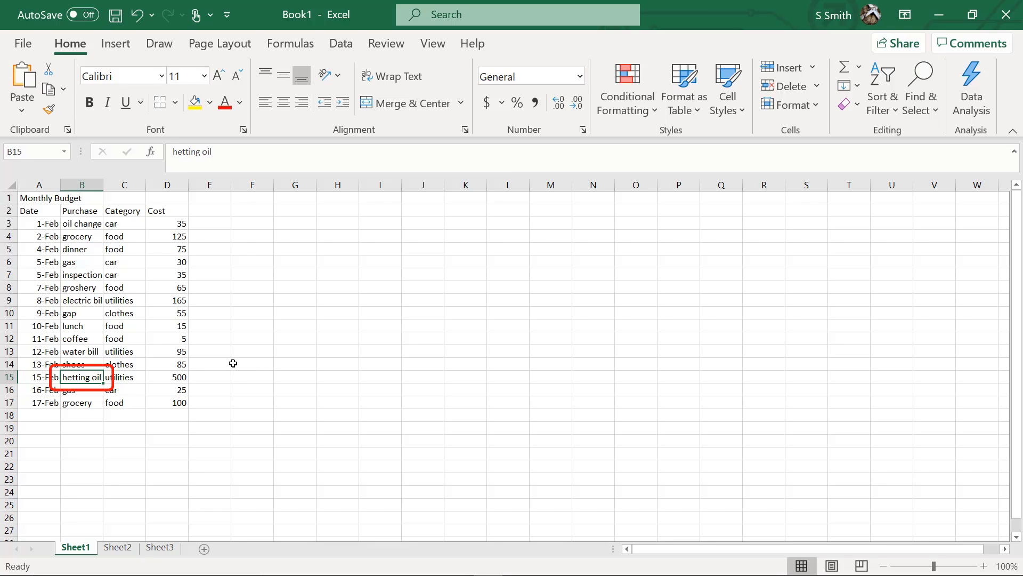
key("F2")
type("heating")
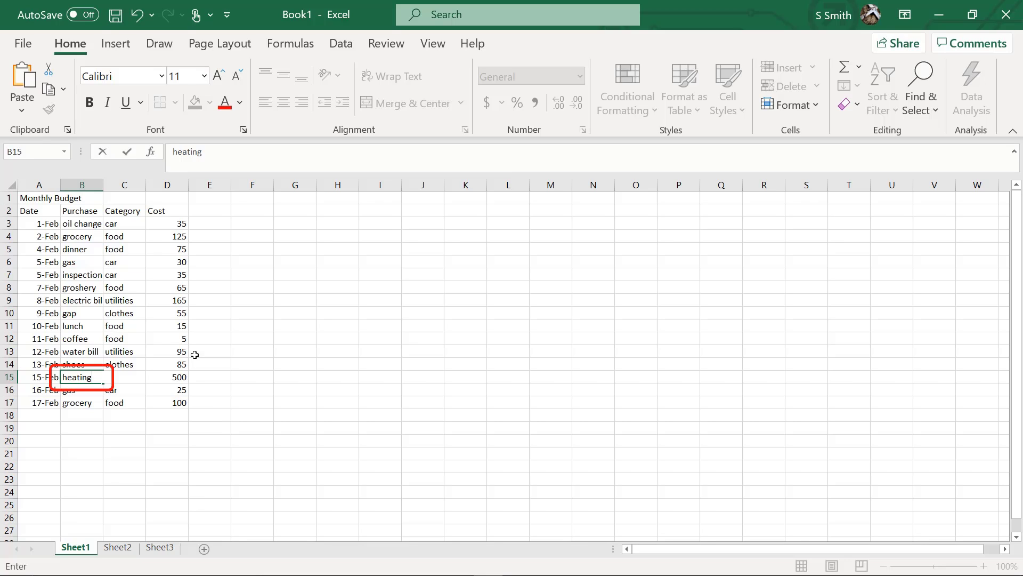
type("oil")
key("Return")
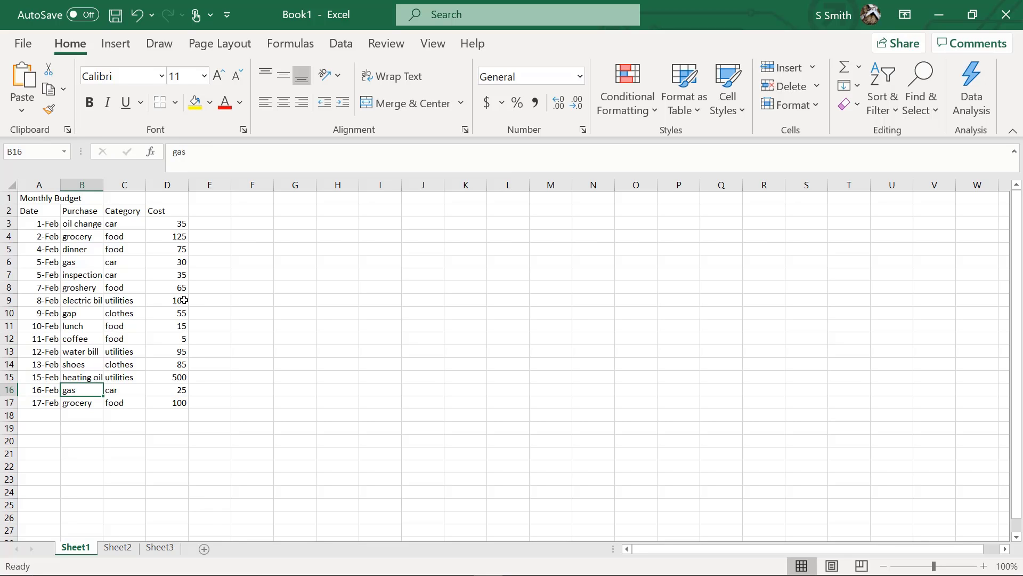
Step: Edit the misspelled "groshery" in cell B8 in place, removing the letters "sh"
left_click(73, 288)
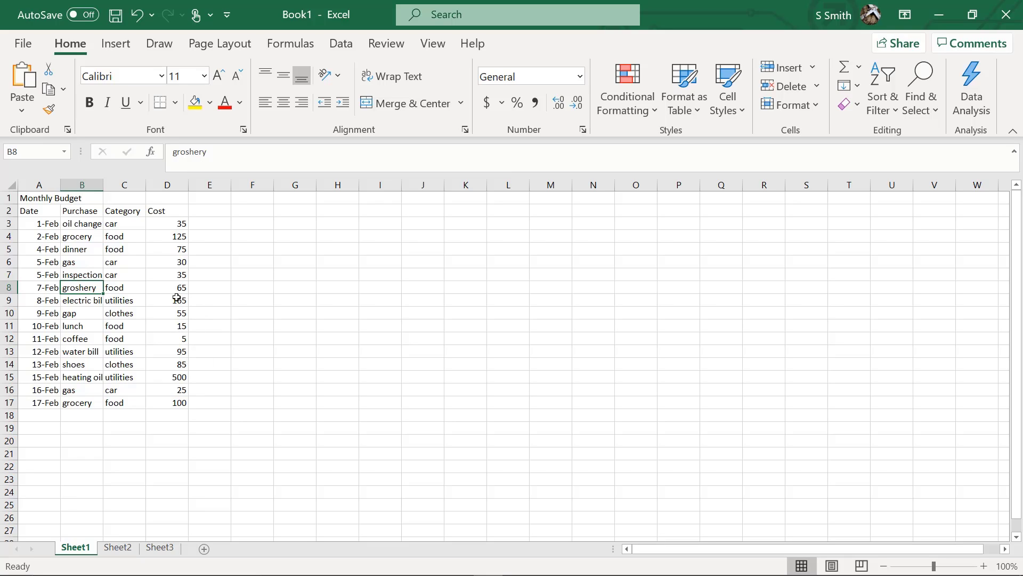
double_click(81, 288)
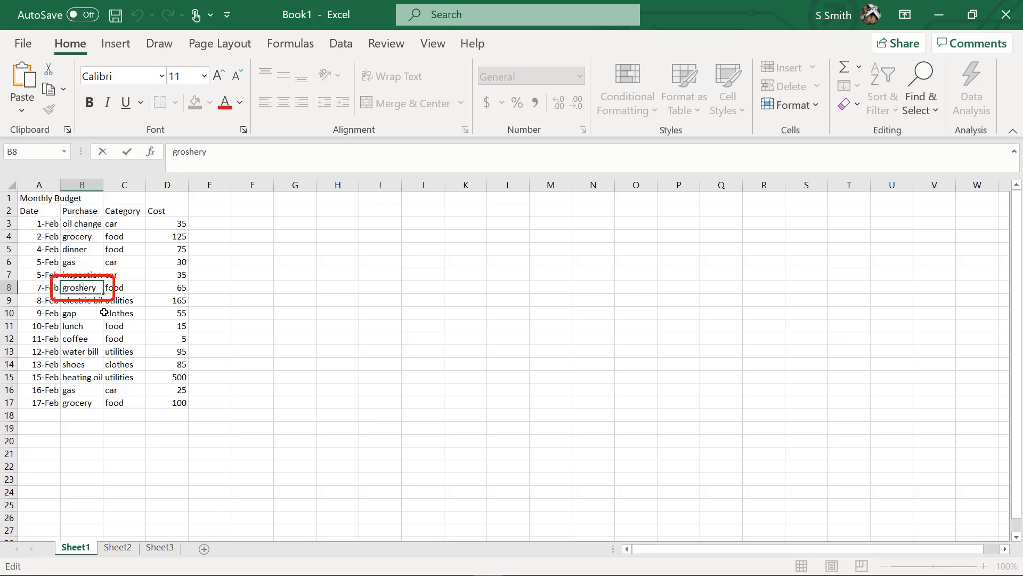
key("BackSpace")
key("BackSpace")
type("c")
key("Return")
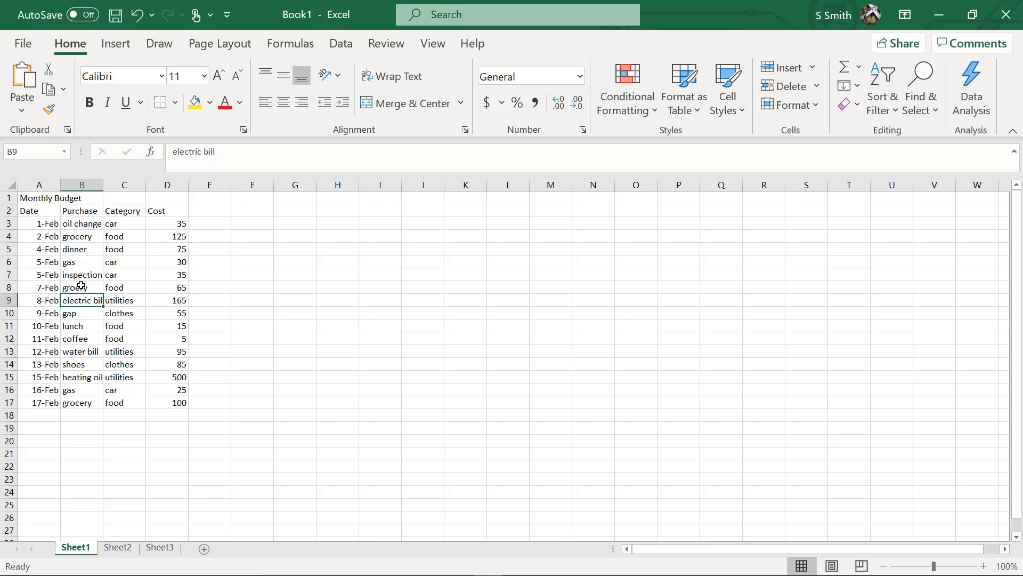
Step: Correct the purchase in cell B8 to "grocery" by inserting the missing "c" in the formula bar
key("ctrl+z")
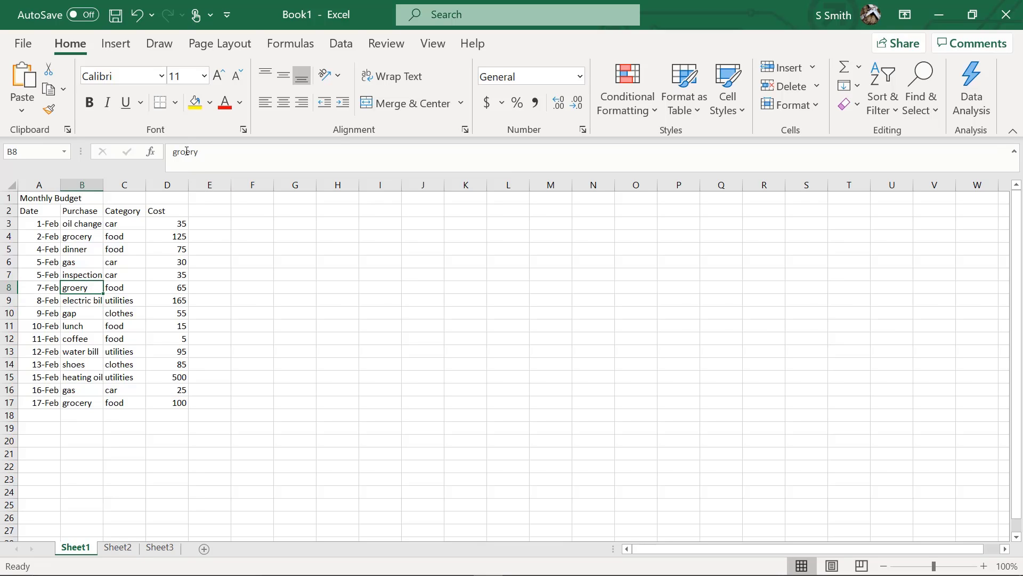
left_click(182, 153)
left_click(183, 153)
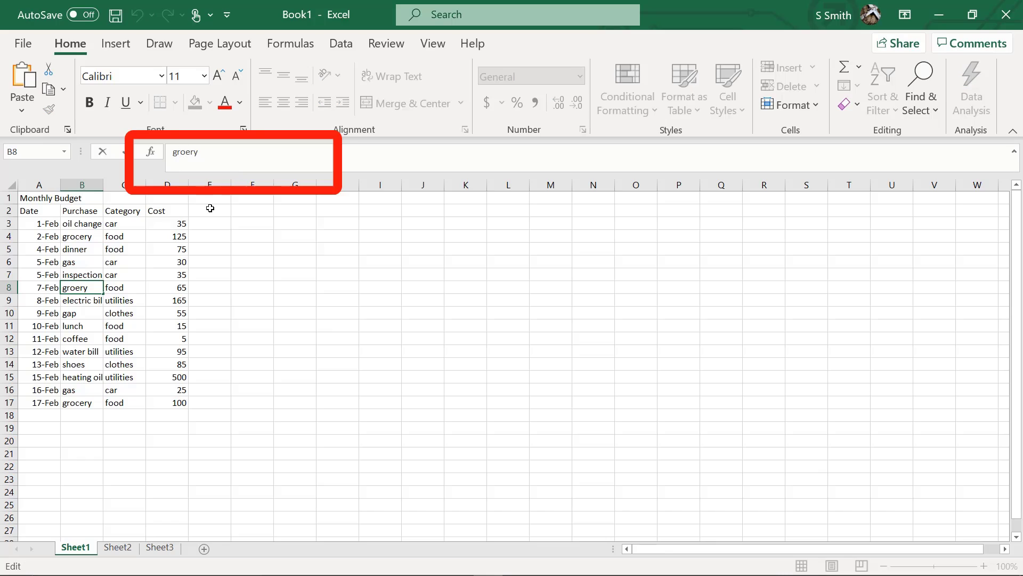
type("c")
key("Return")
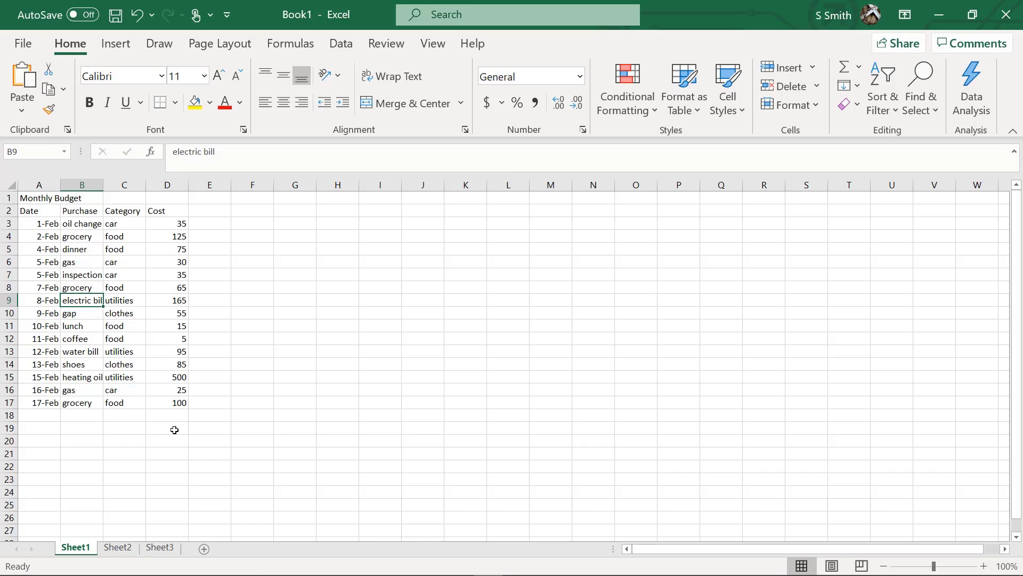
Step: Start overwriting the purchase in cell B10 with "cdcdc", cancel the change, and open the original entry for editing
left_click(77, 313)
type("cdcdc")
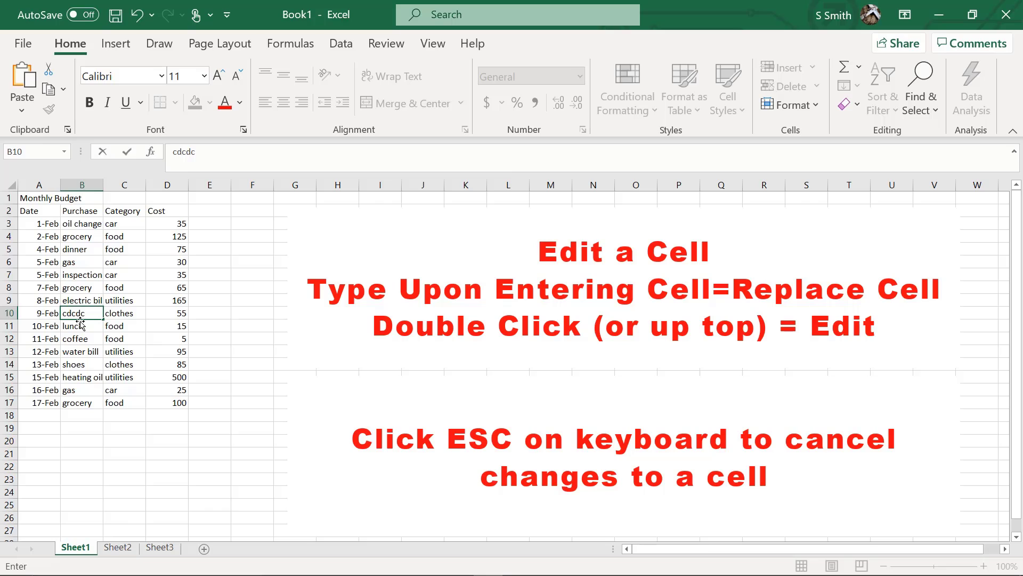
key("Escape")
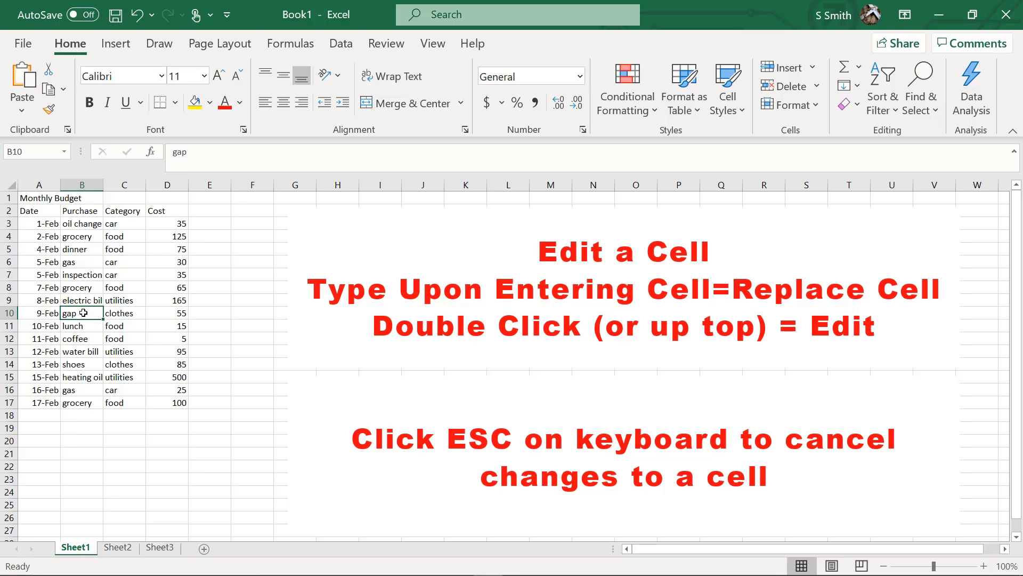
double_click(84, 313)
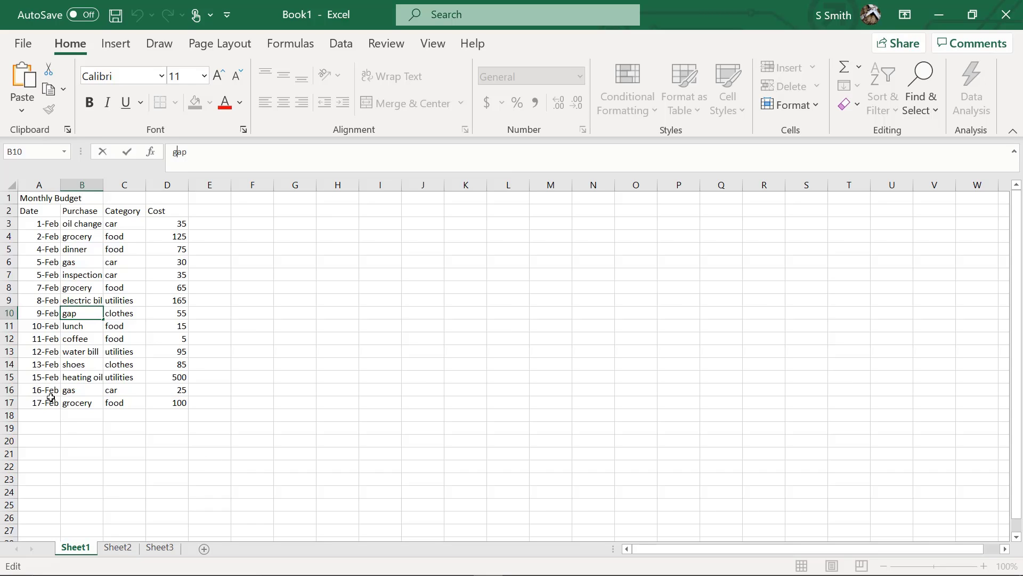
Step: Copy the purchase and category in B17:C17 to row 18, and remove the pasted entries again
left_click_drag(47, 400, 175, 404)
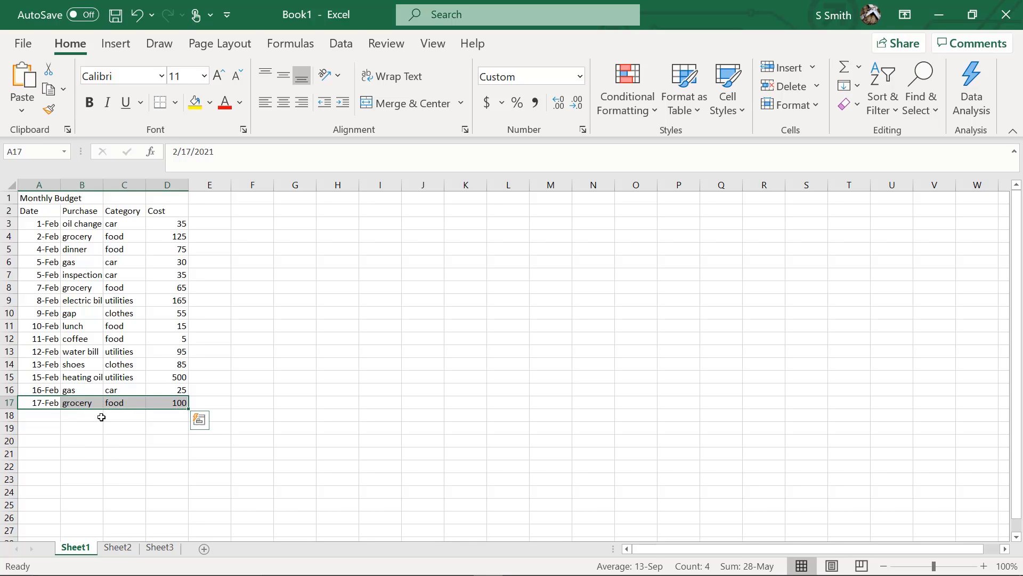
left_click_drag(84, 404, 104, 402)
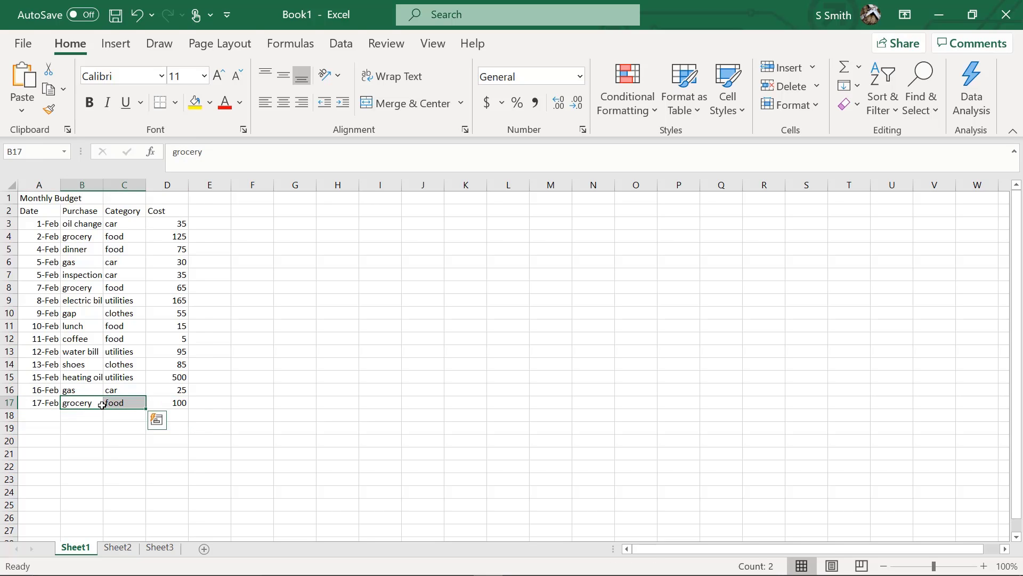
right_click(104, 403)
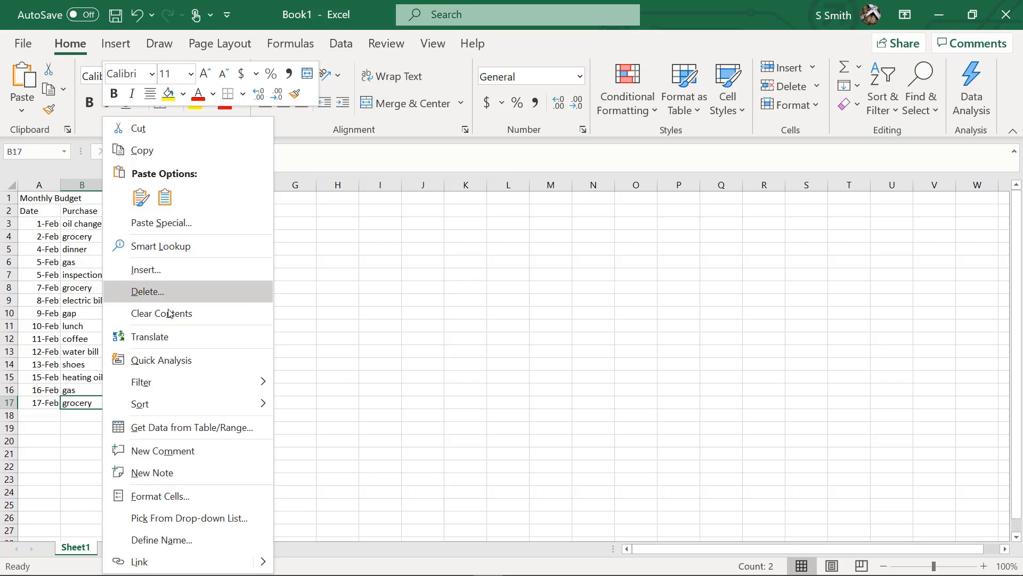
left_click(145, 152)
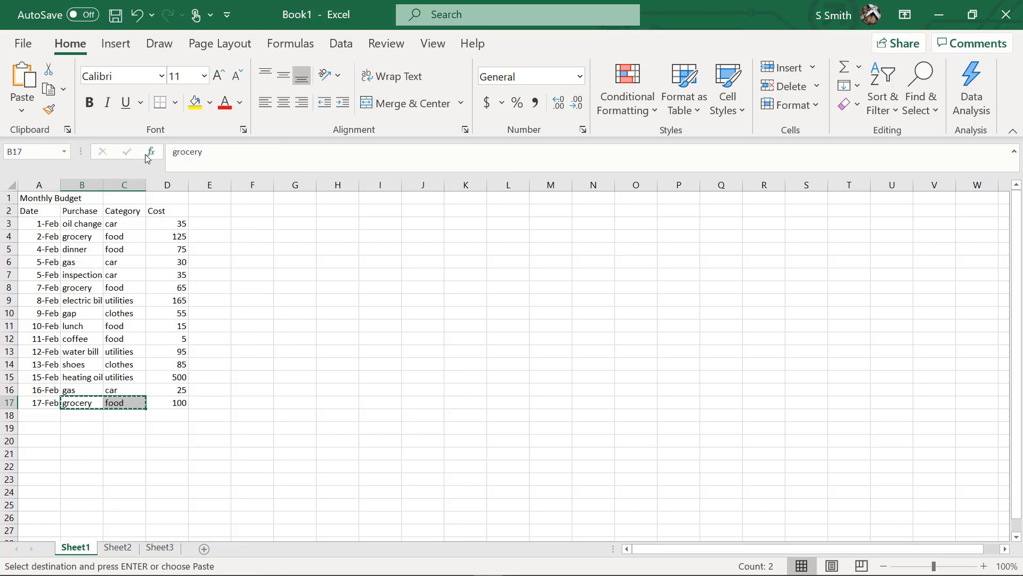
left_click(77, 415)
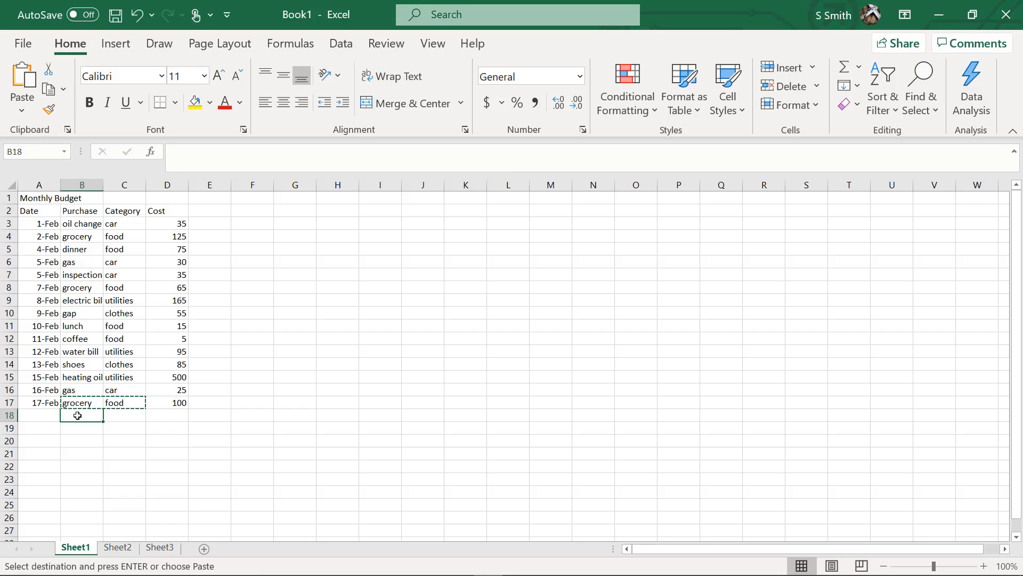
right_click(77, 415)
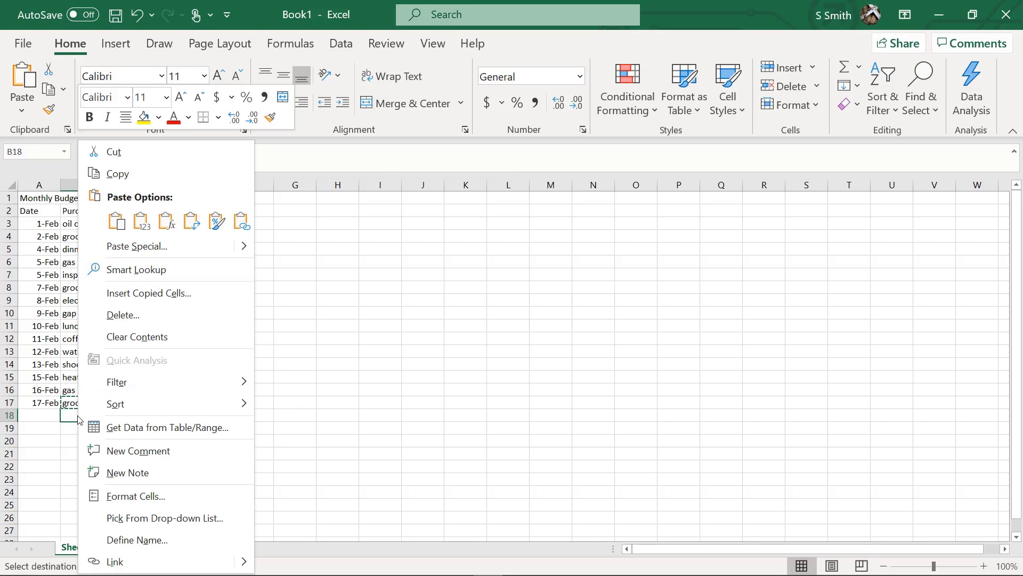
left_click(118, 228)
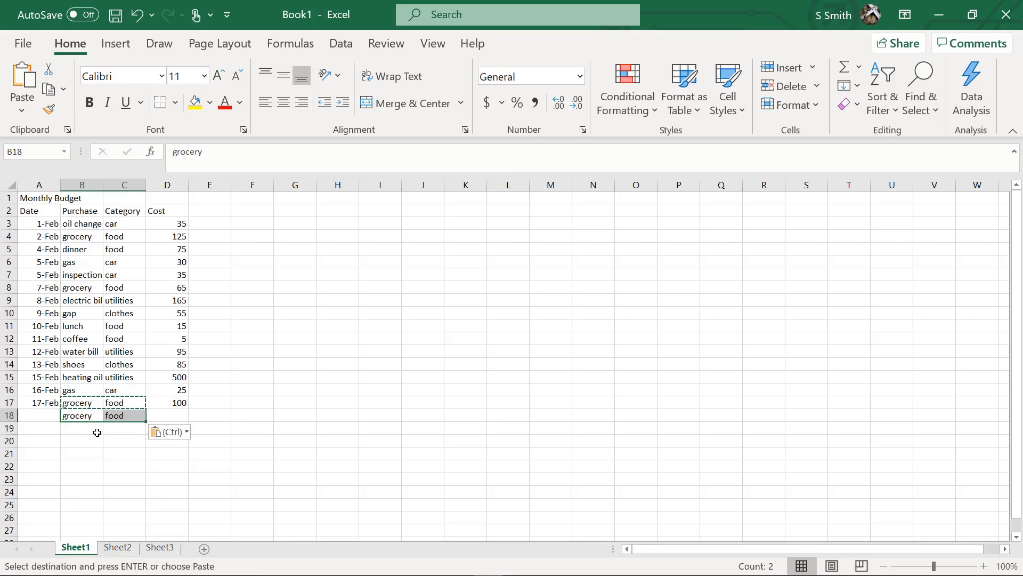
left_click_drag(94, 417, 118, 404)
key("Delete")
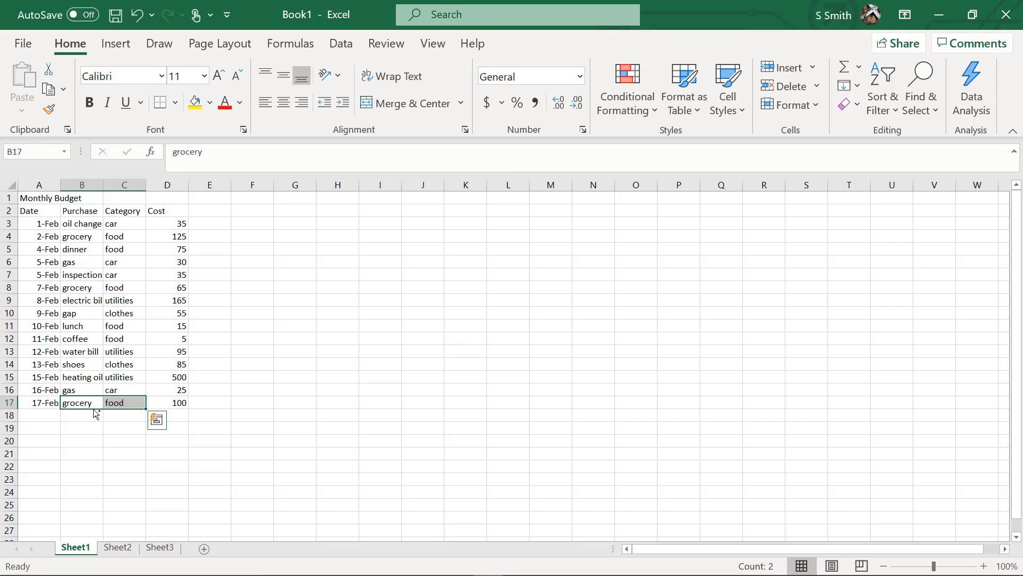
Step: Duplicate the "grocery" and "food" entries from B17:C17 into B18:C18, keeping the default paste format
key("ctrl+c")
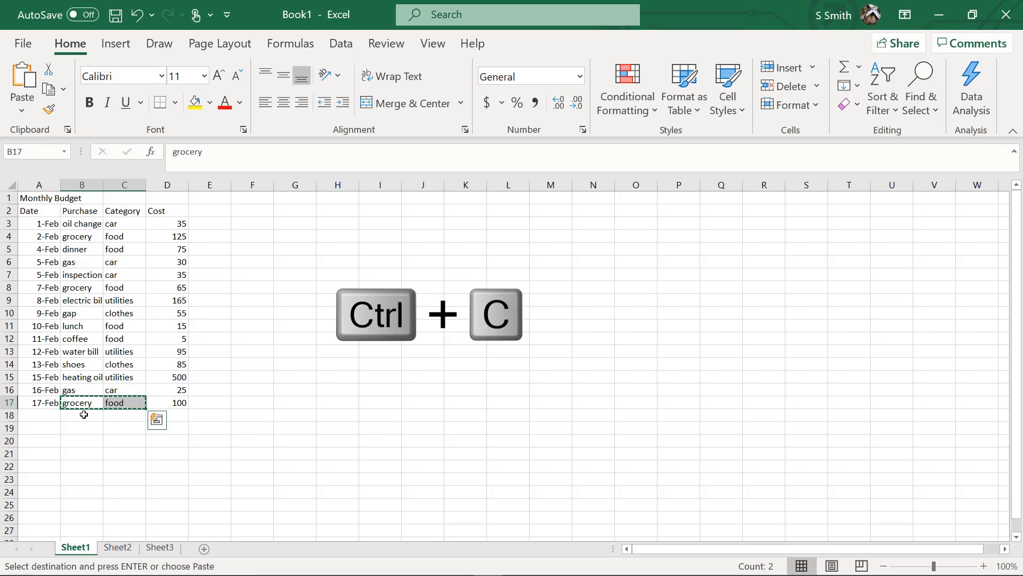
left_click(83, 415)
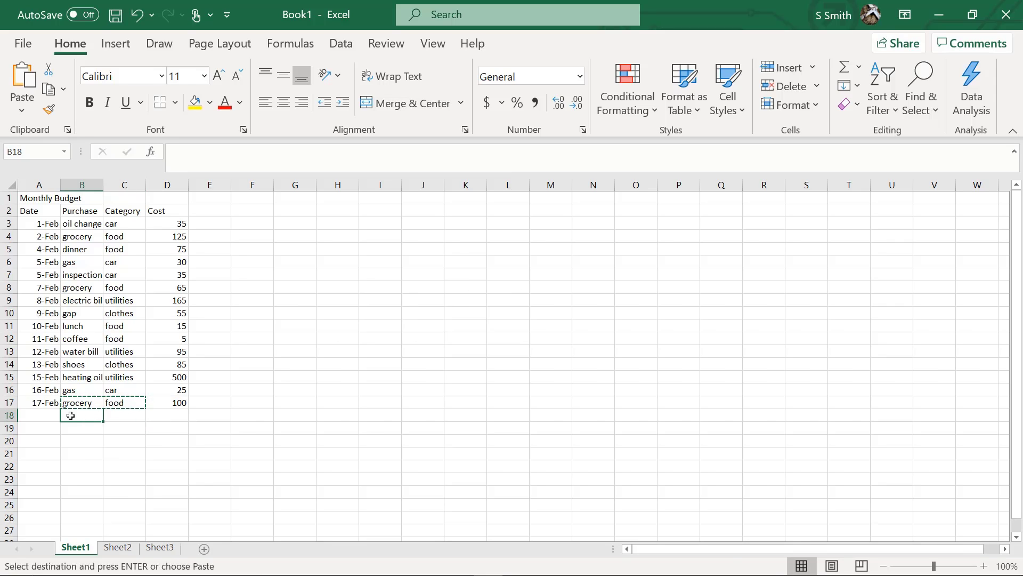
key("ctrl+v")
key("ctrl")
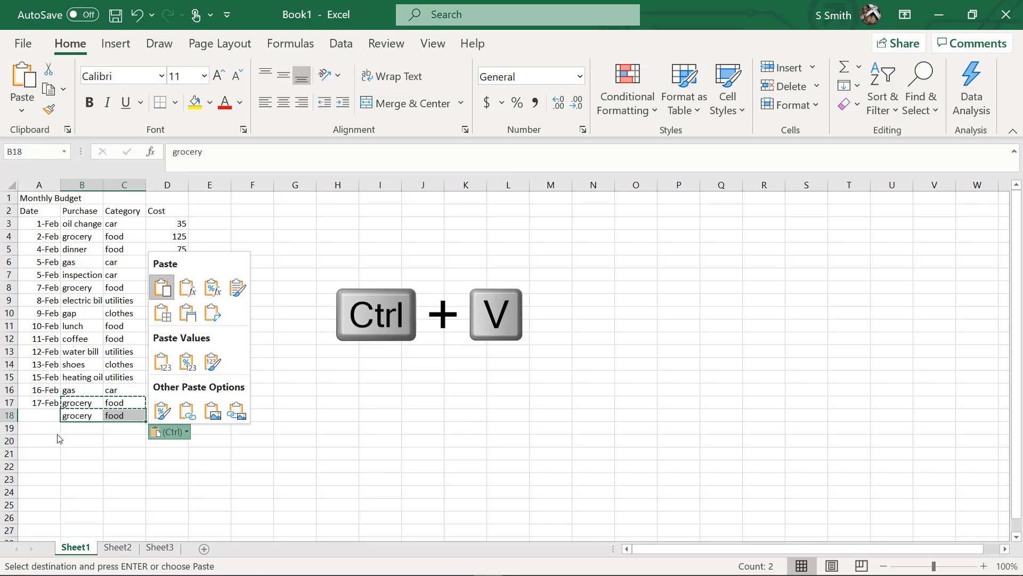
left_click(46, 416)
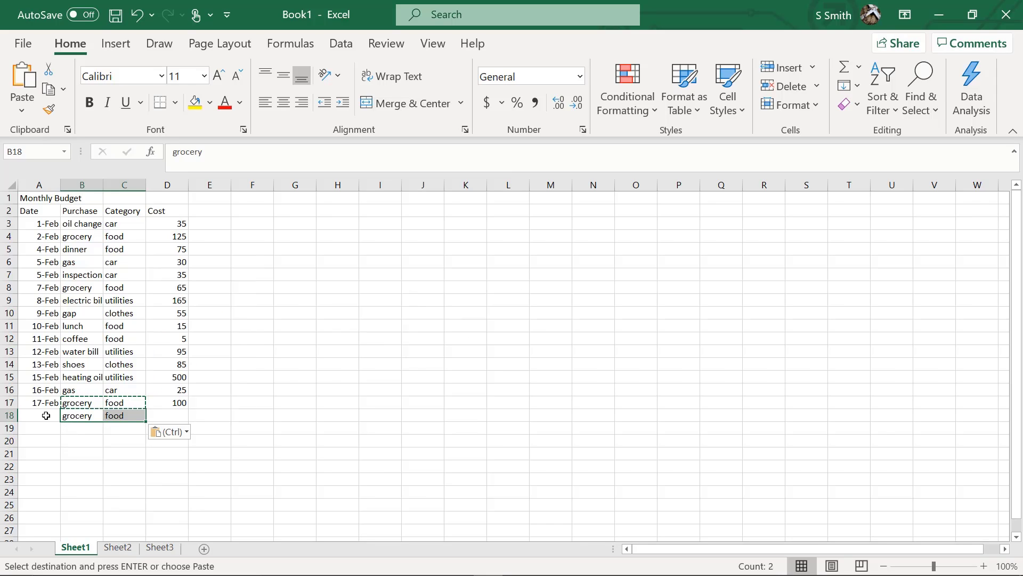
Step: Complete row 18 by entering the date 2/18 in A18 and the cost 25 in D18
left_click(40, 414)
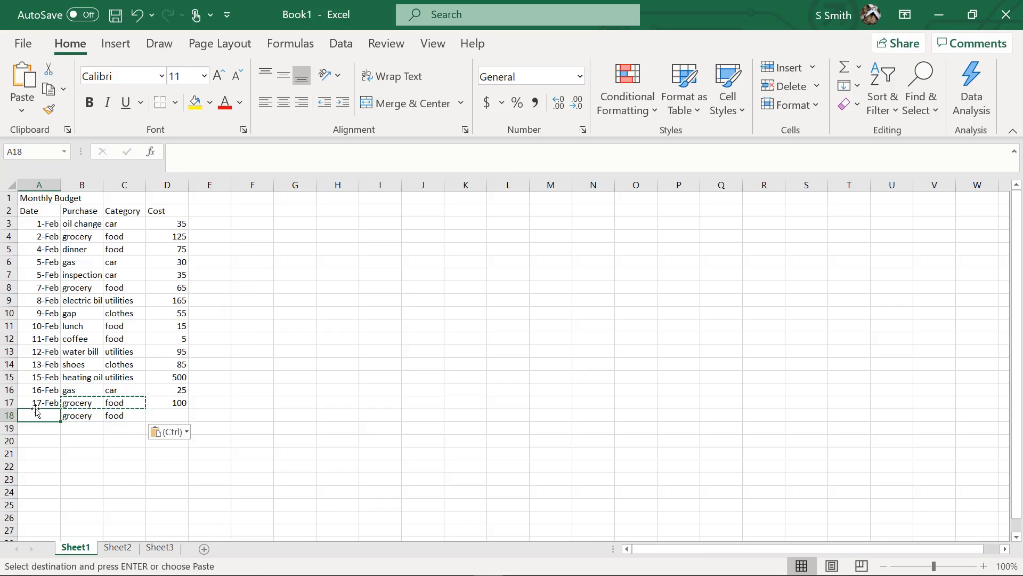
type("2/18")
key("Tab")
key("Tab")
key("Tab")
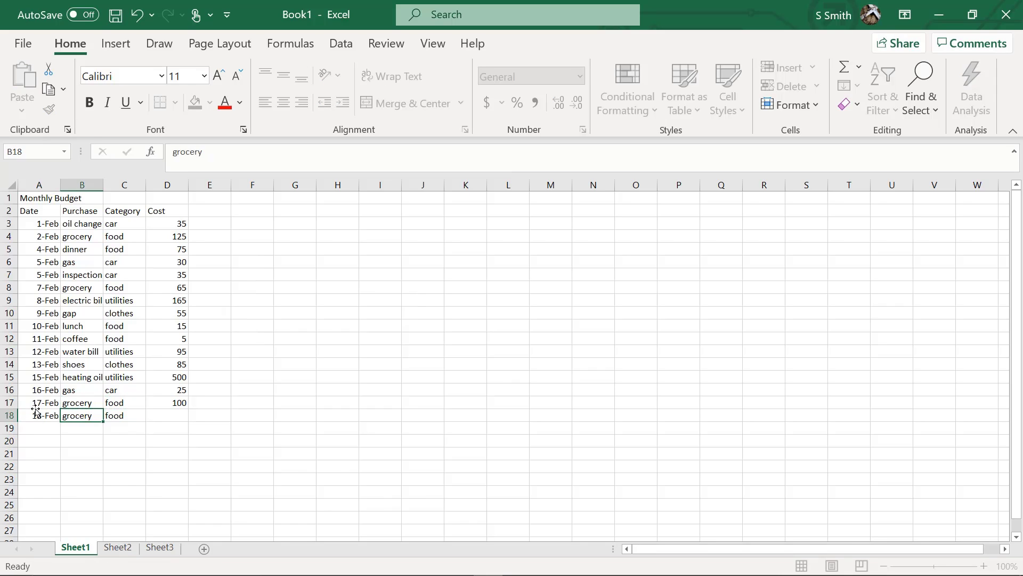
type("25")
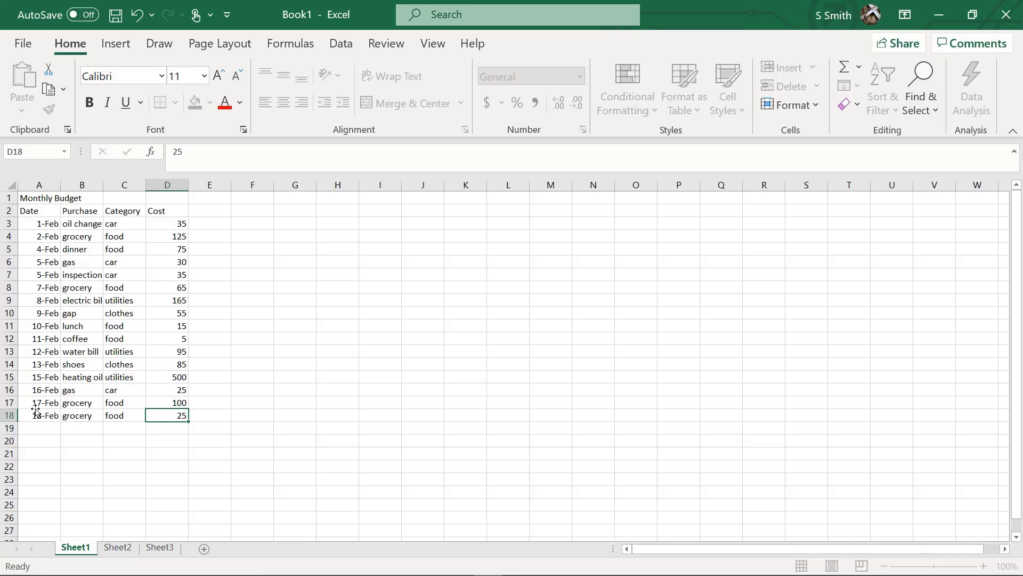
key("Return")
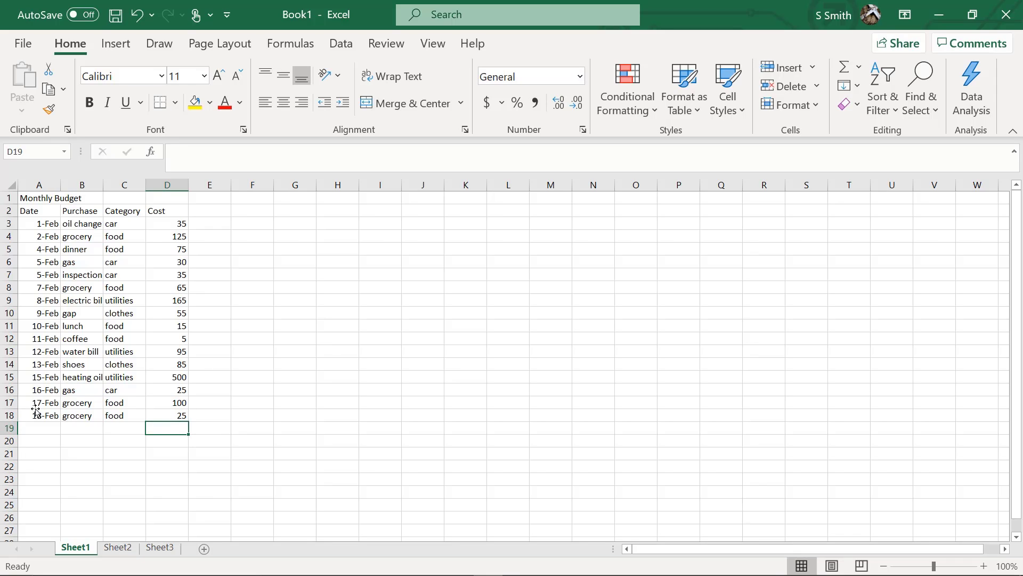
Step: Insert a blank row above the 15-Feb heating oil entry in row 15
left_click(10, 377)
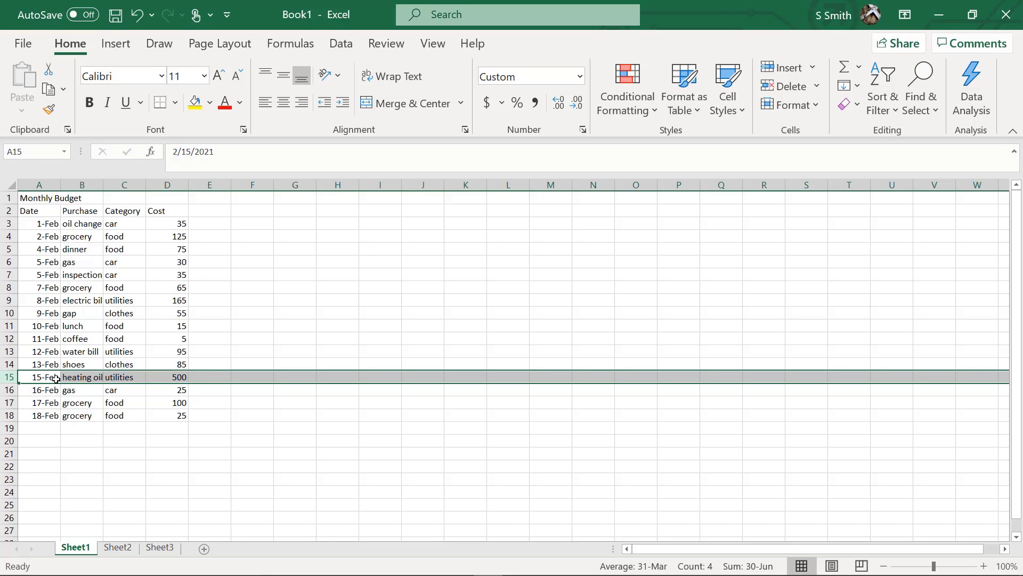
right_click(9, 377)
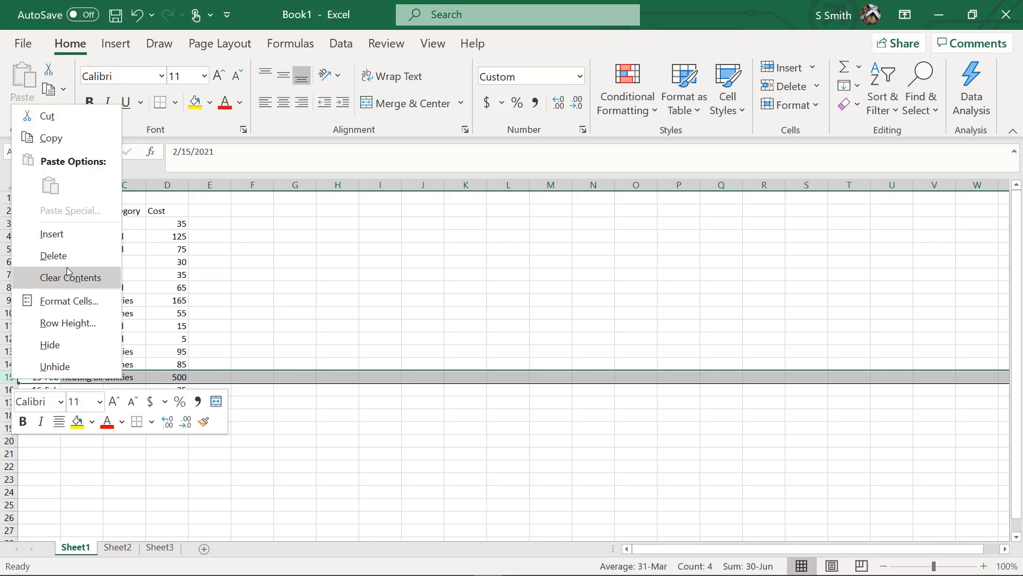
left_click(63, 241)
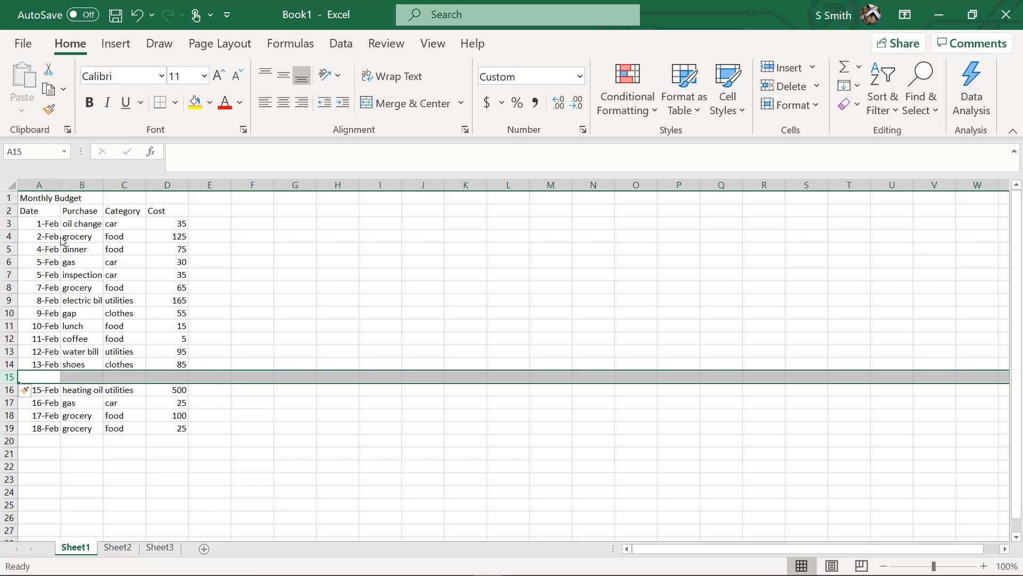
Step: Fill the blank row 15 with date 2/14, purchase "Valentine's gift", category "gift" and cost 45
left_click(35, 375)
type("2/")
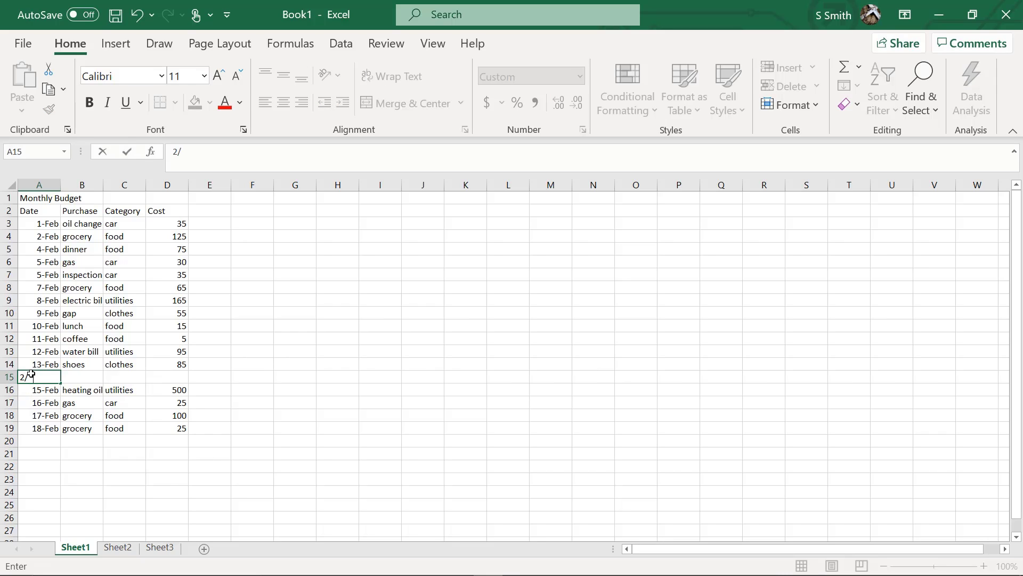
type("14")
key("Tab")
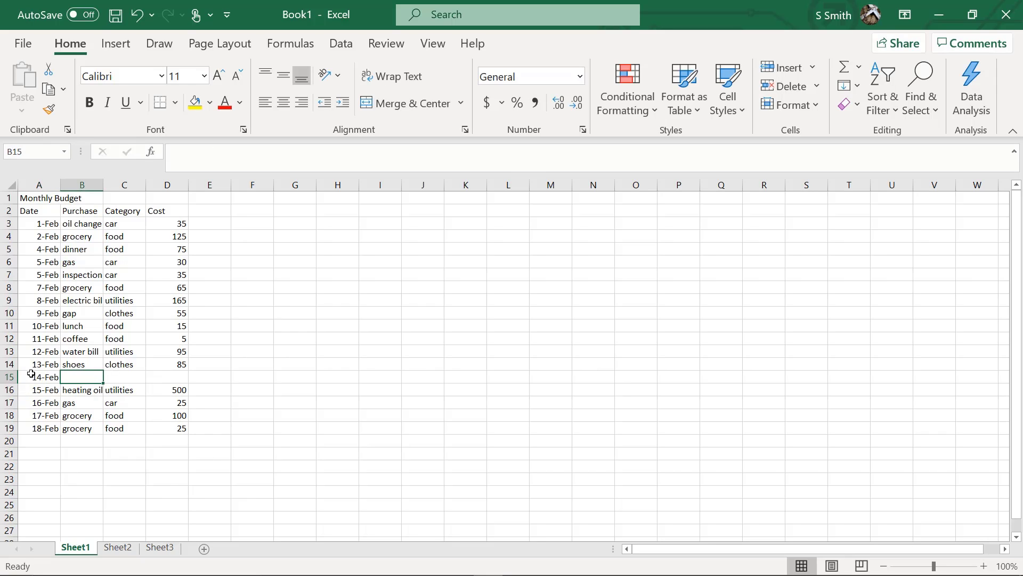
type("Val")
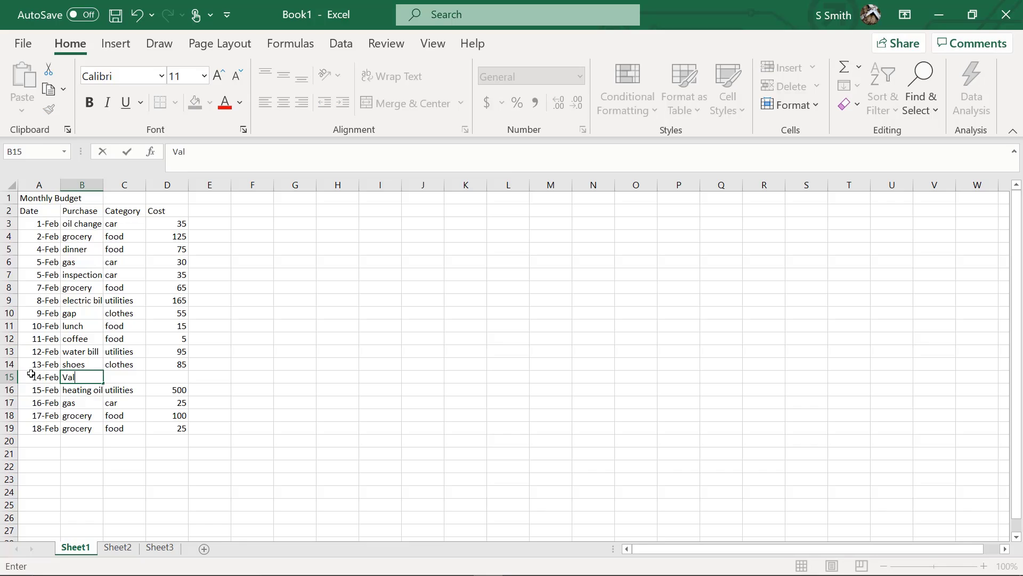
type("entine's gift")
key("Tab")
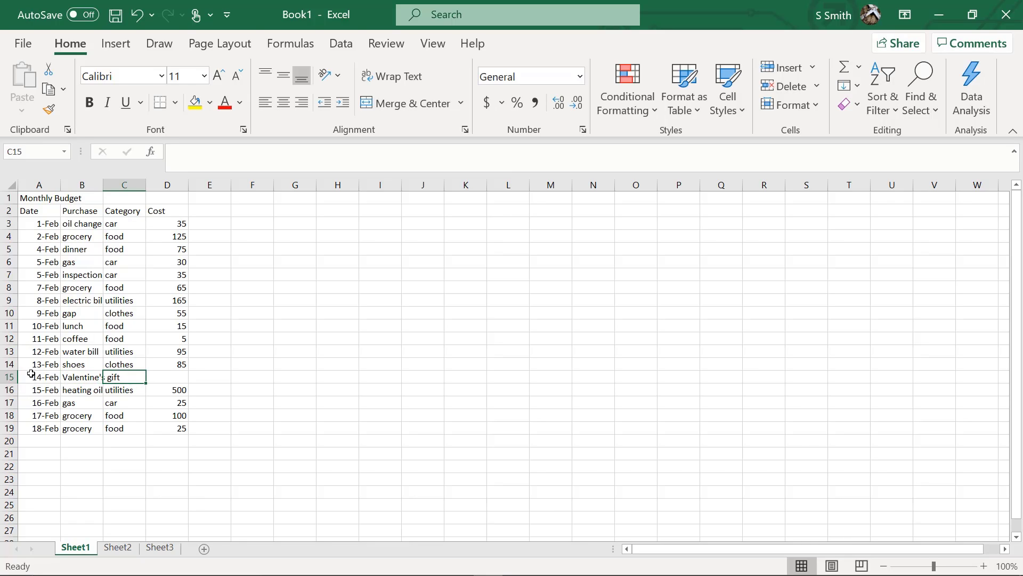
type("gift")
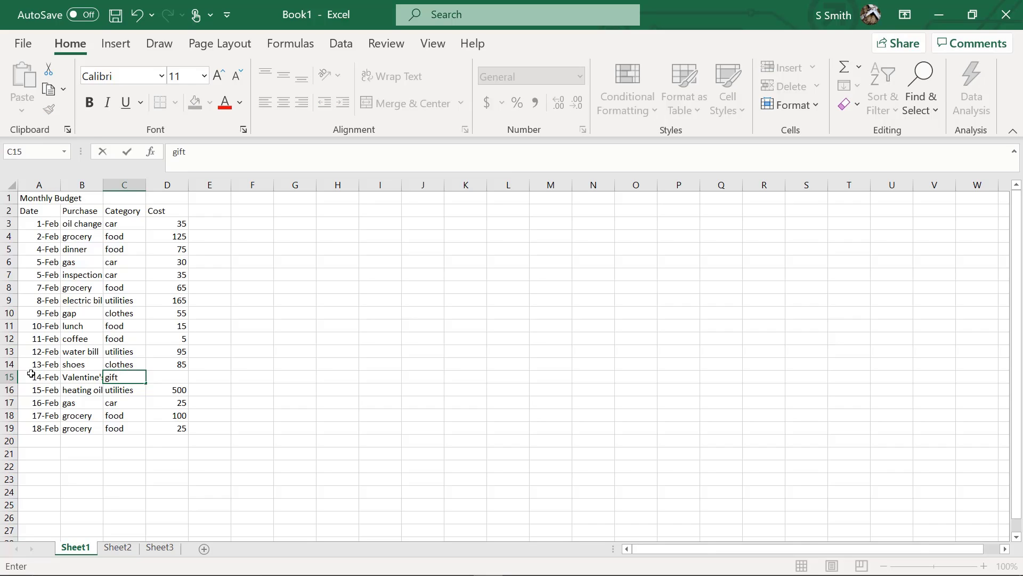
key("Tab")
type("45")
key("Return")
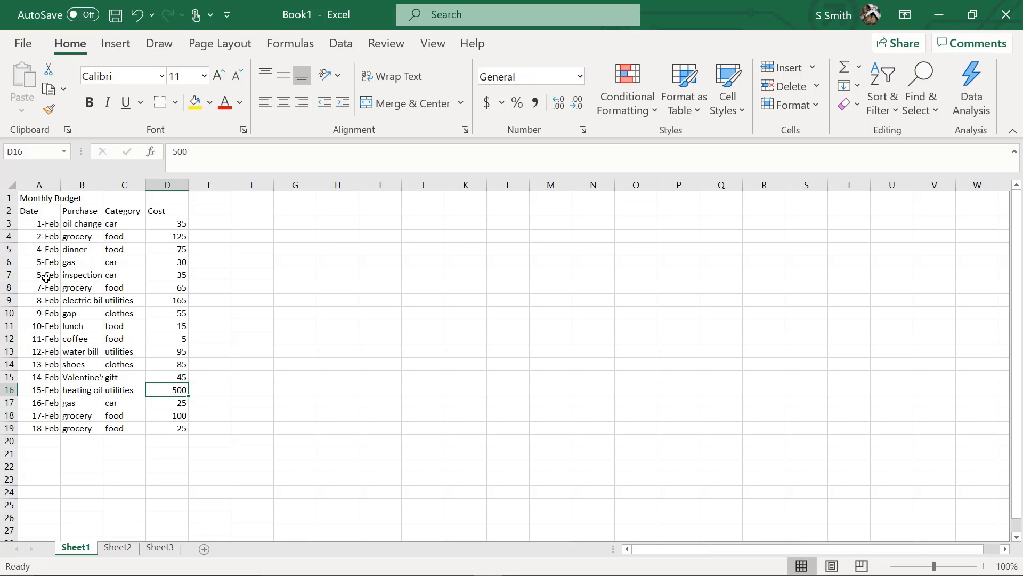
Step: Add a purchase in row 20 with date 2/2, purchase "dinner", category "food" and cost 30
left_click(38, 440)
type("2/2")
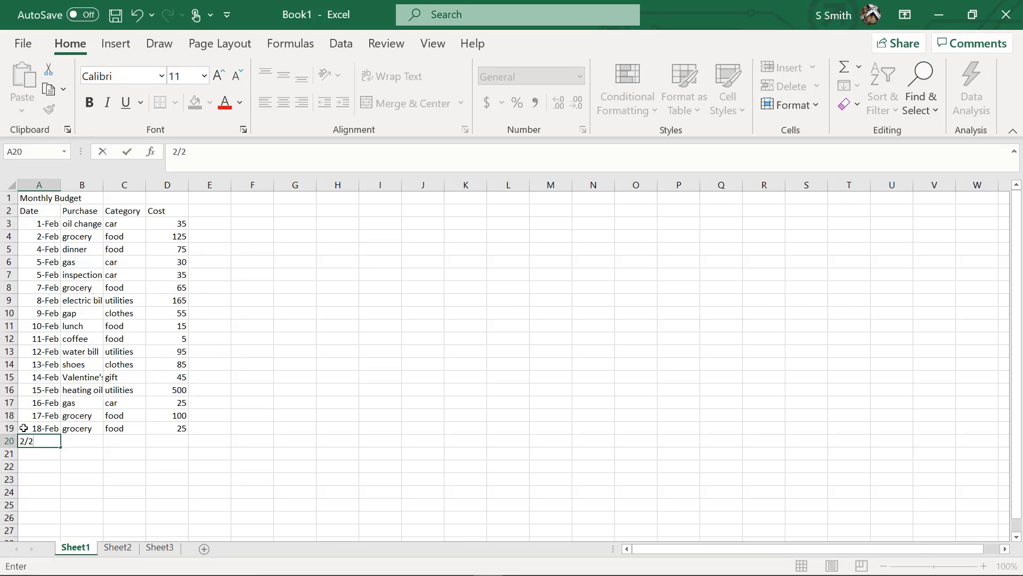
key("Tab")
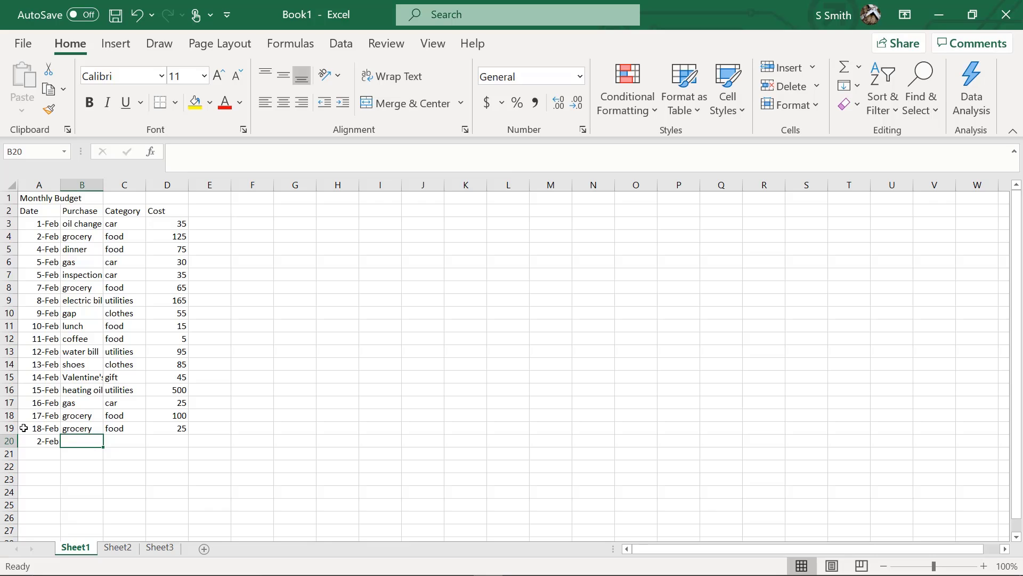
type("dinner")
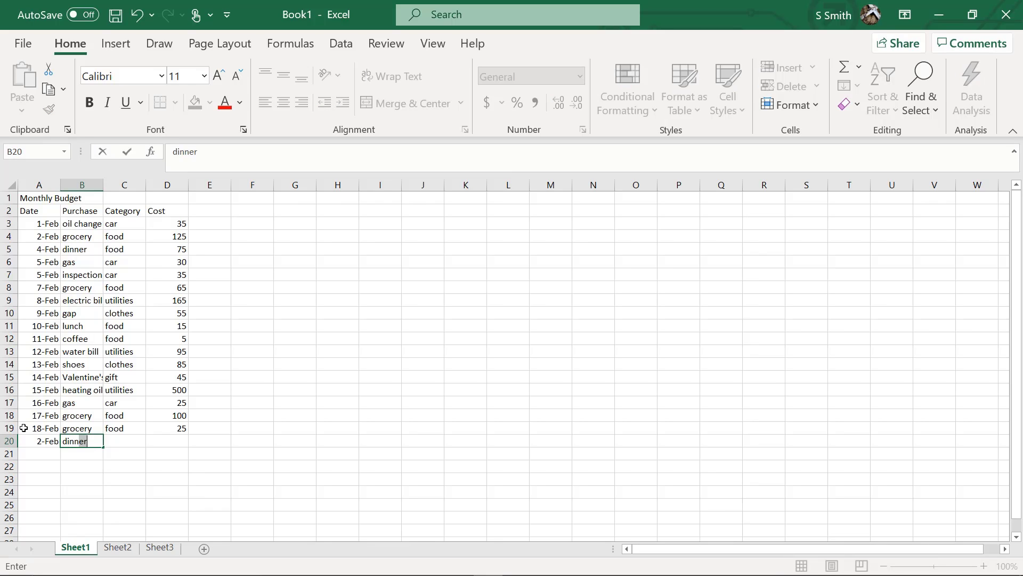
key("Tab")
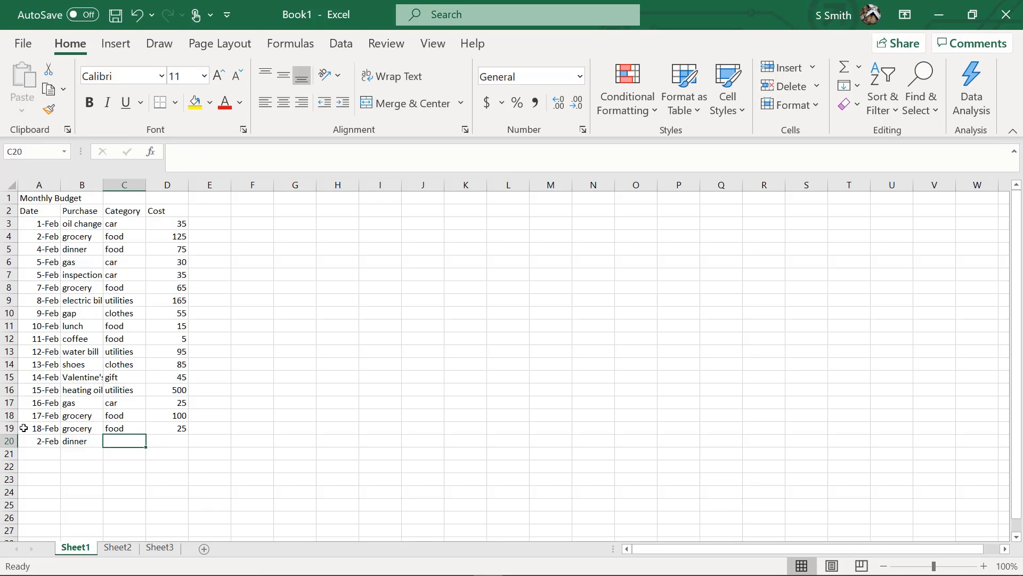
type("food")
key("Tab")
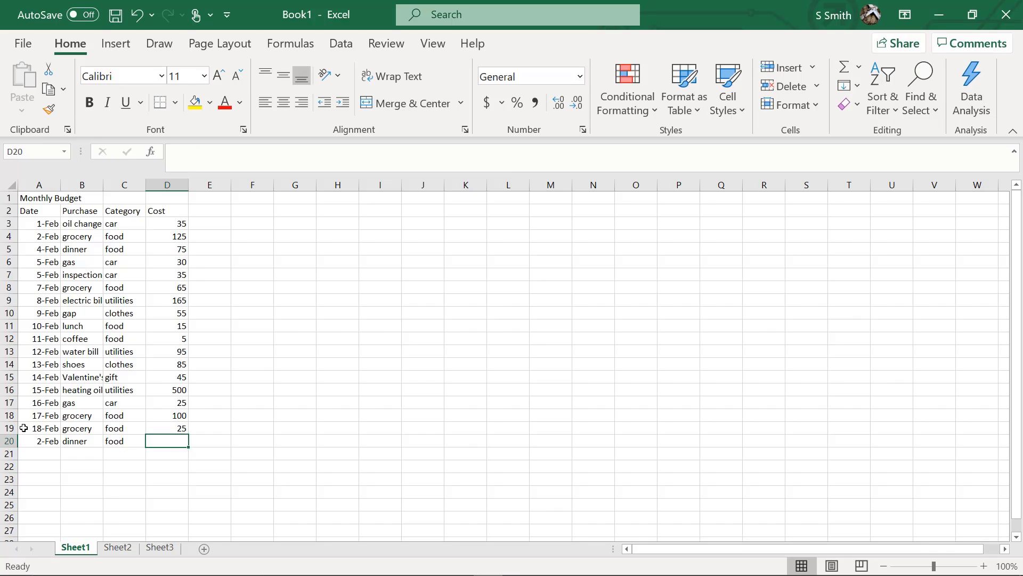
type("30")
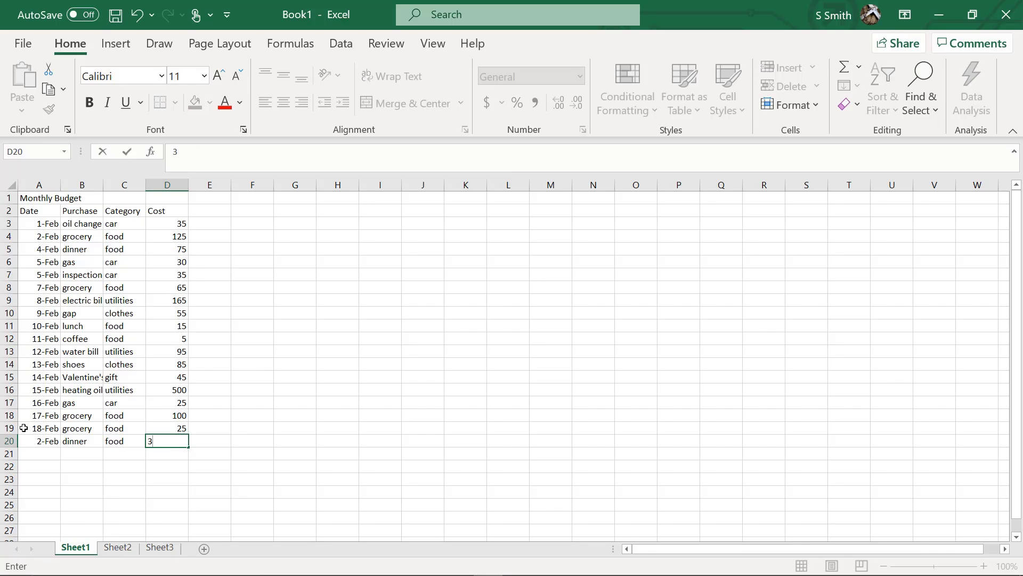
left_click(35, 454)
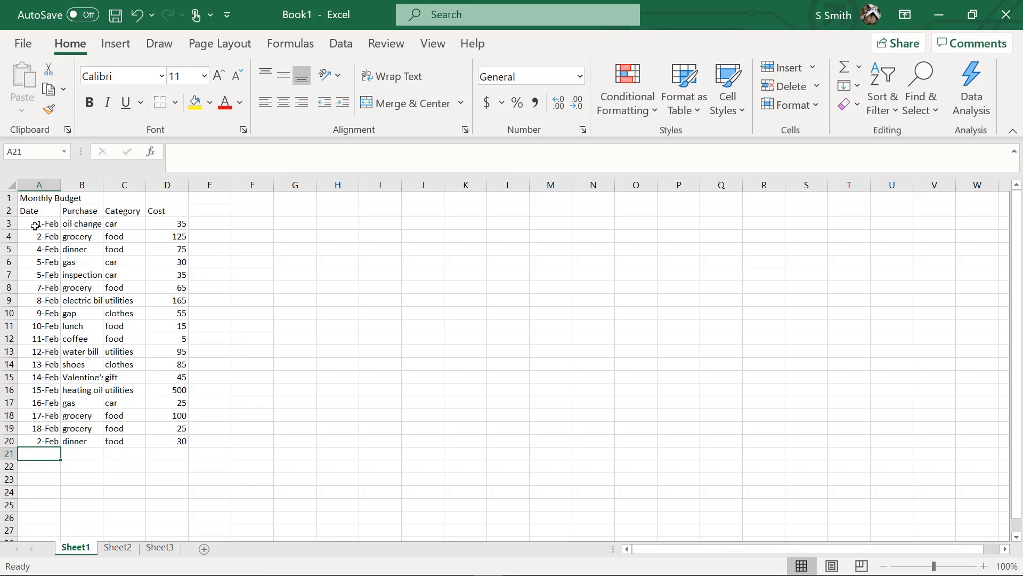
Step: Sort the budget entries in A3:D20 by date from oldest to newest
left_click_drag(36, 224, 174, 440)
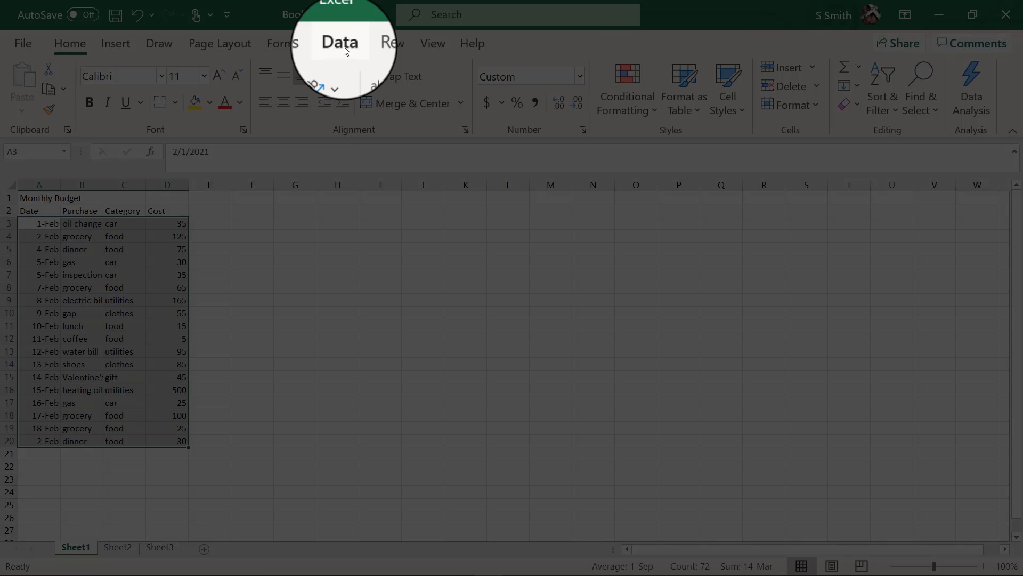
left_click(344, 46)
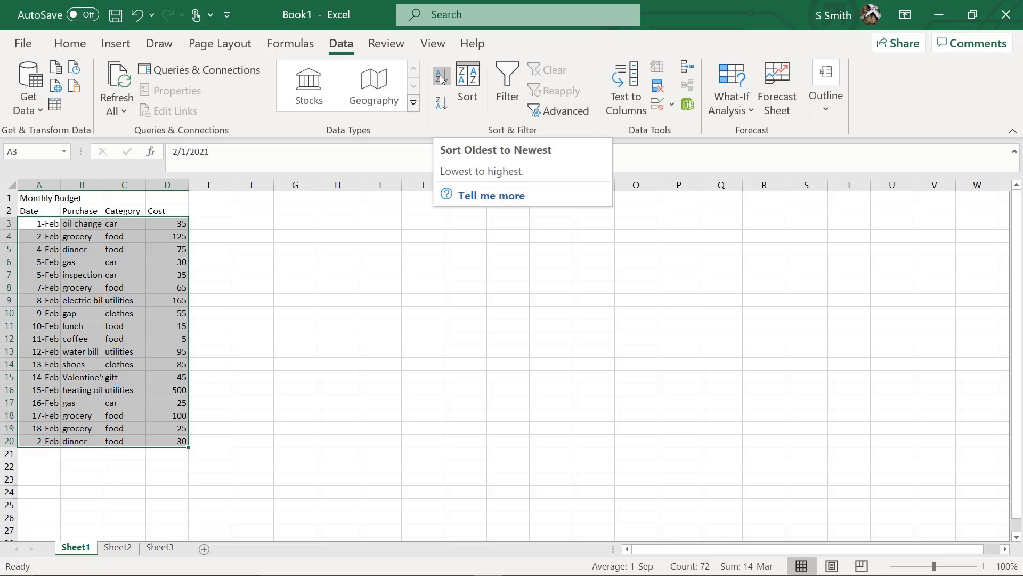
left_click(441, 77)
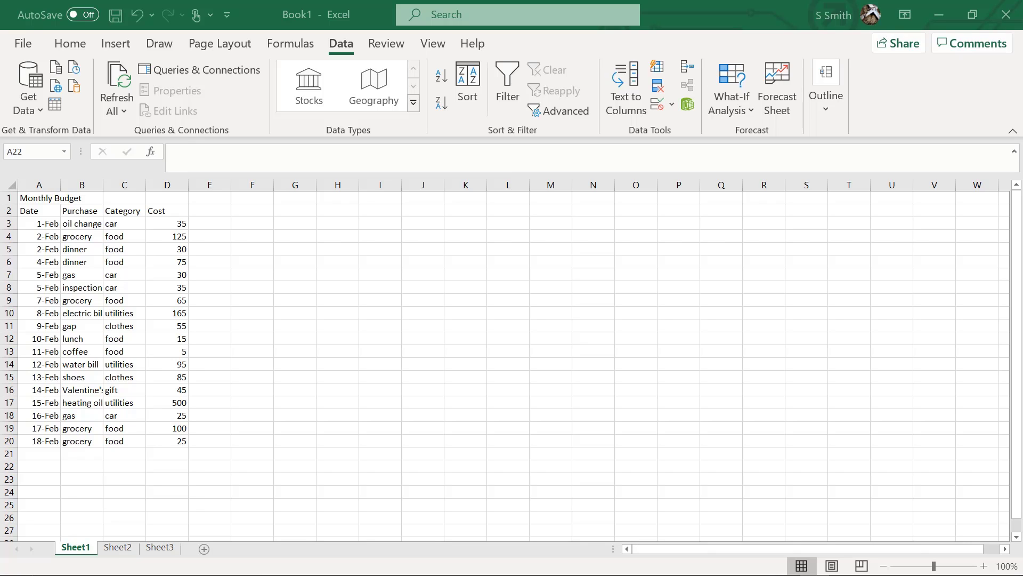
Step: Insert a SUM function in D23 that totals the costs in D3:D20
left_click(156, 480)
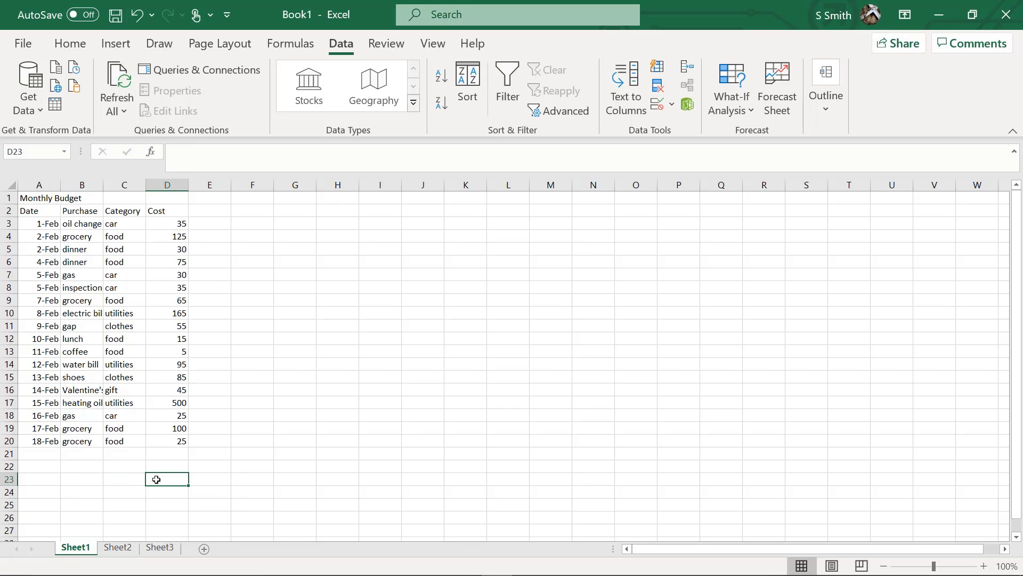
left_click(153, 151)
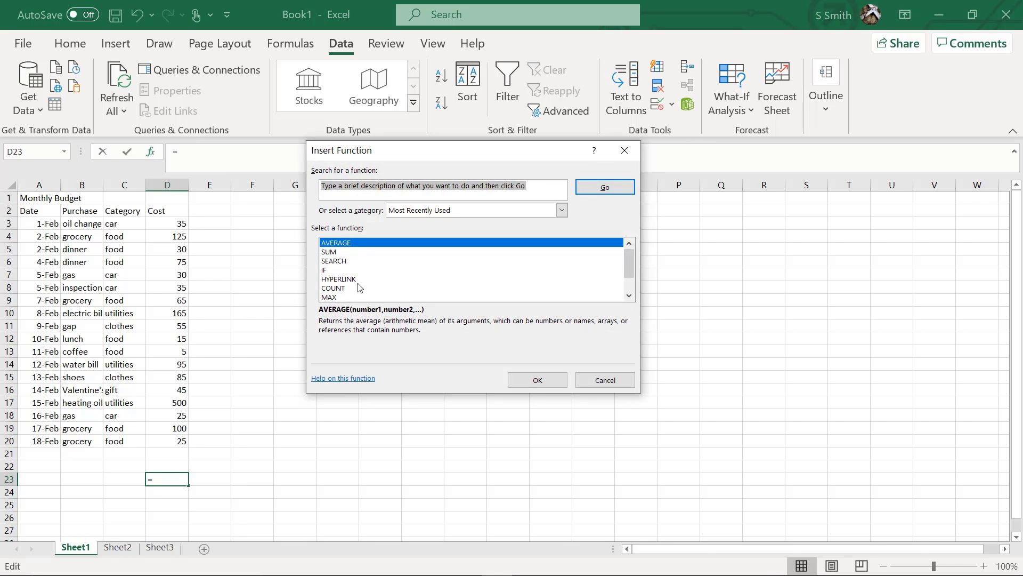
left_click(334, 253)
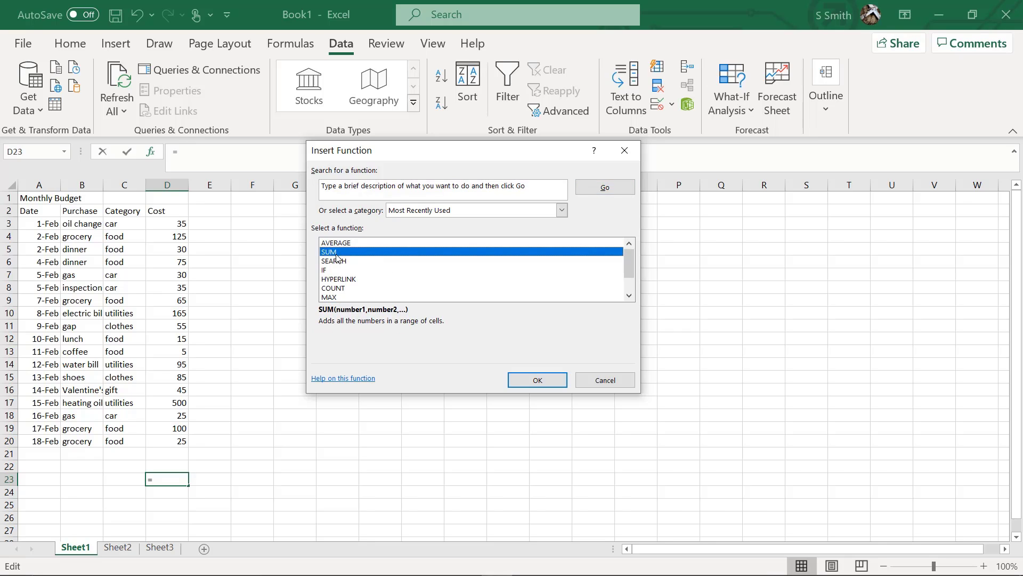
left_click(536, 380)
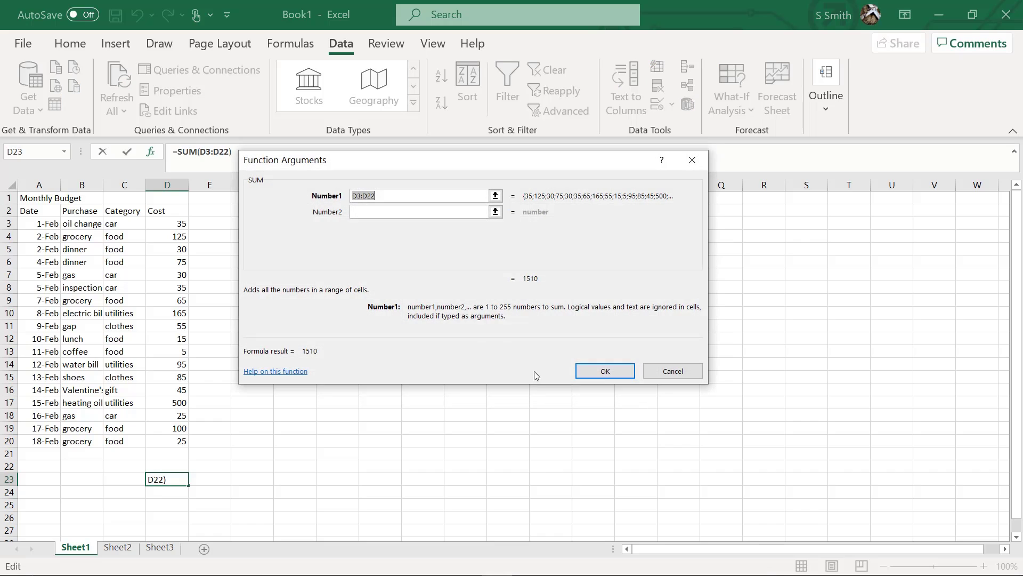
left_click(384, 208)
left_click(165, 223)
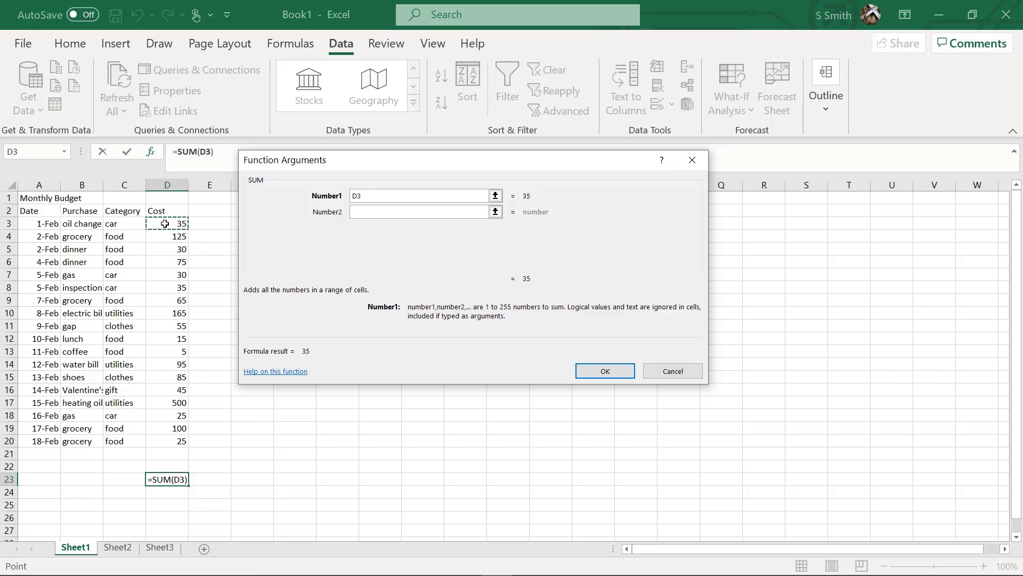
left_click_drag(165, 223, 177, 445)
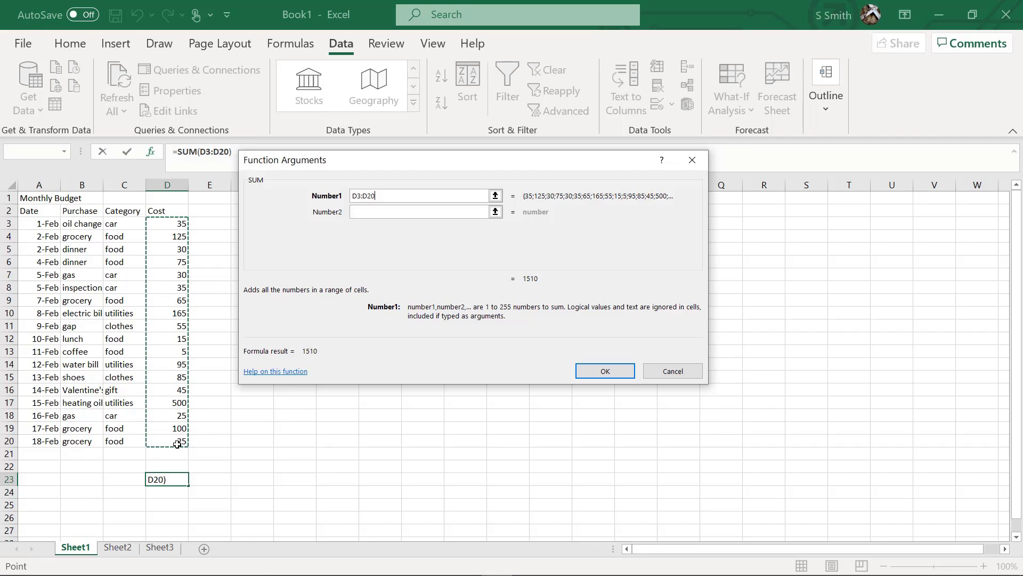
left_click(587, 372)
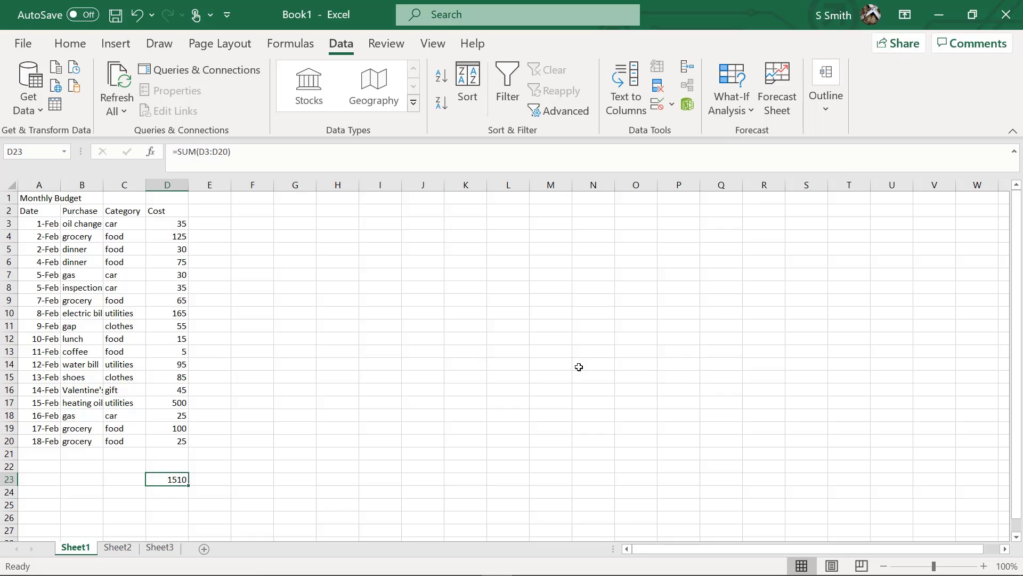
Step: Label the total in C23 as "Sum for month"
left_click(127, 481)
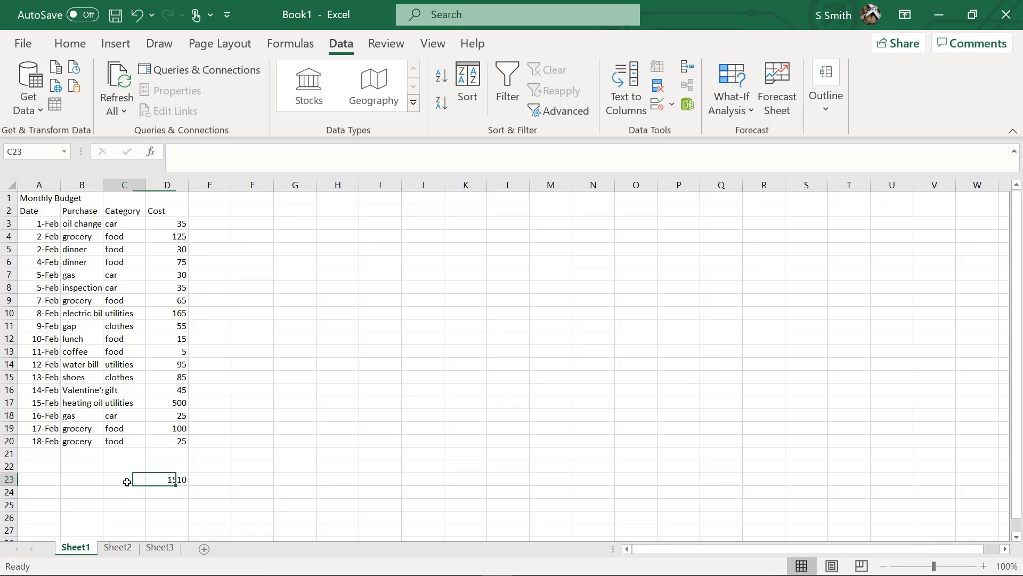
type("Sum")
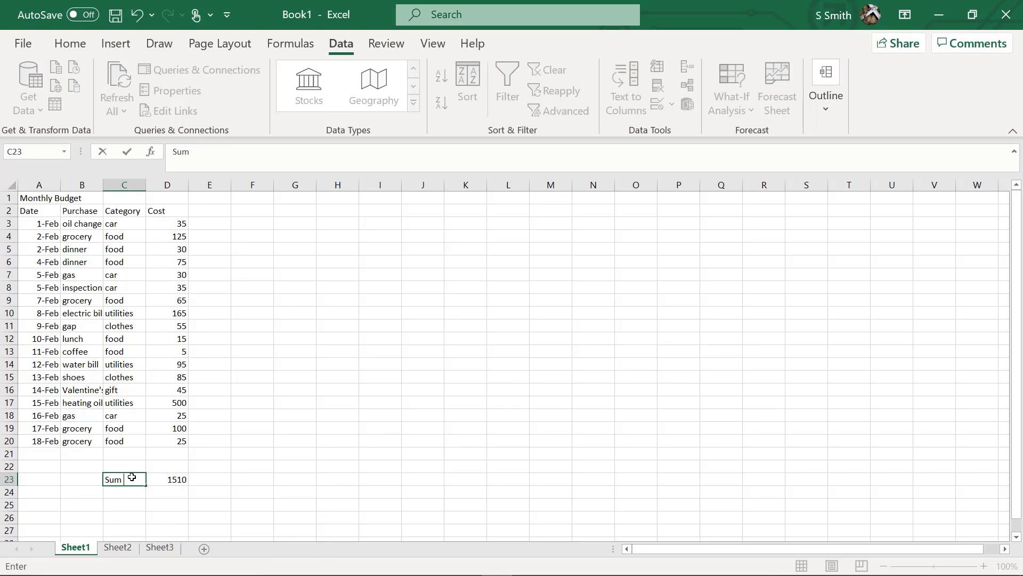
type(" for month")
key("Return")
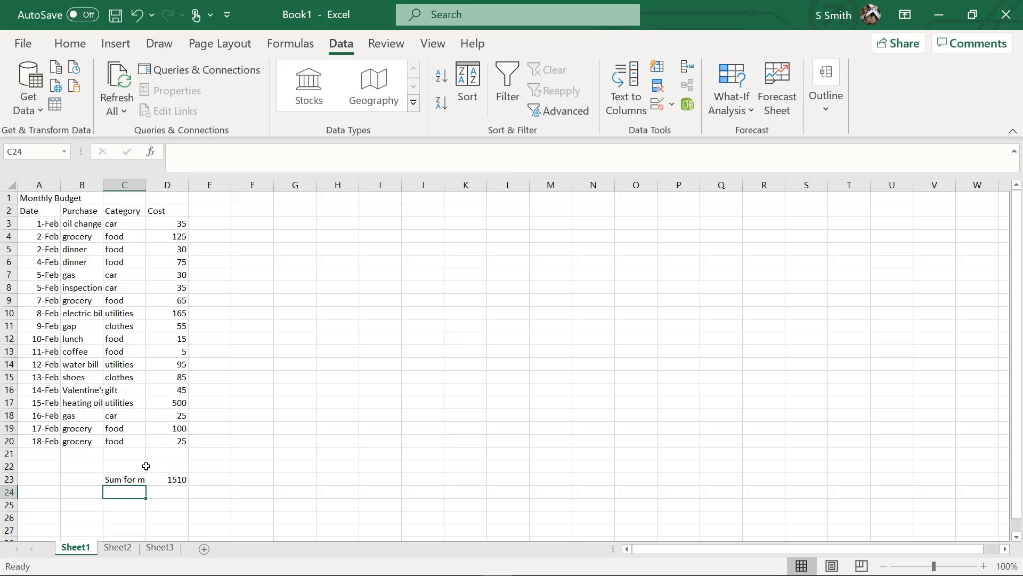
Step: Label C24 "total car" and add up the car costs in D24 with the formula =D3+D7+D8+D18
type("total car")
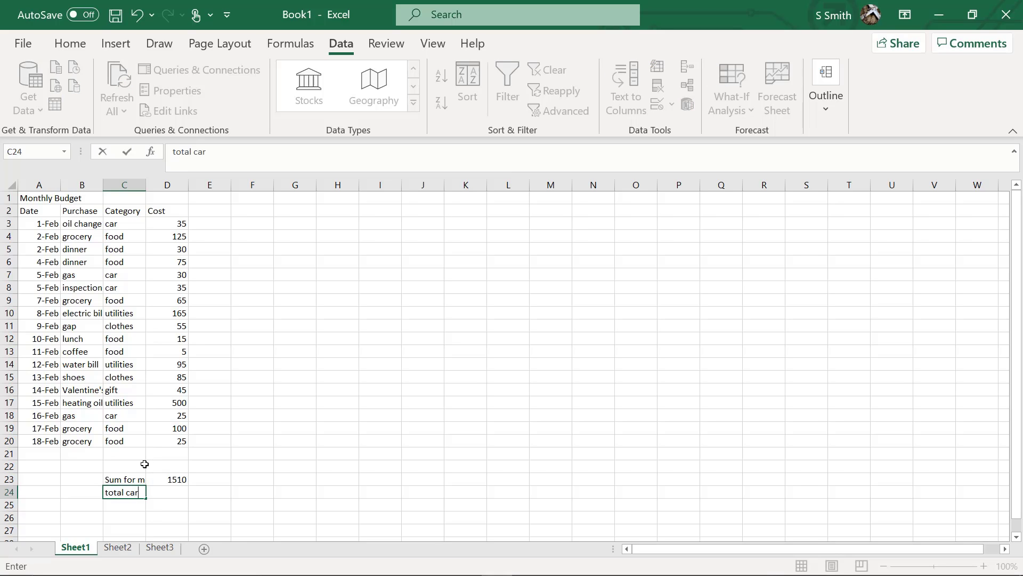
key("Tab")
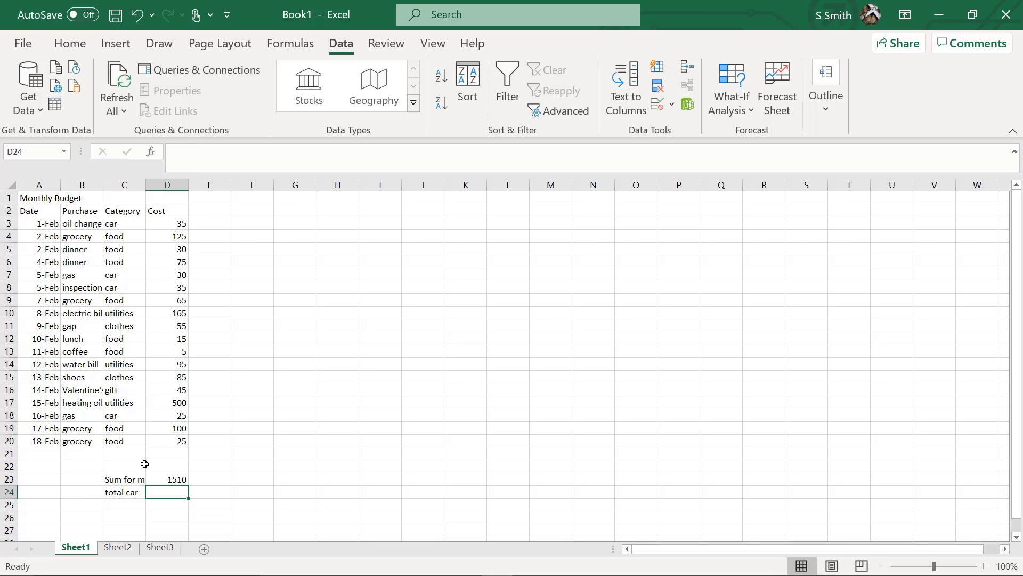
type("=")
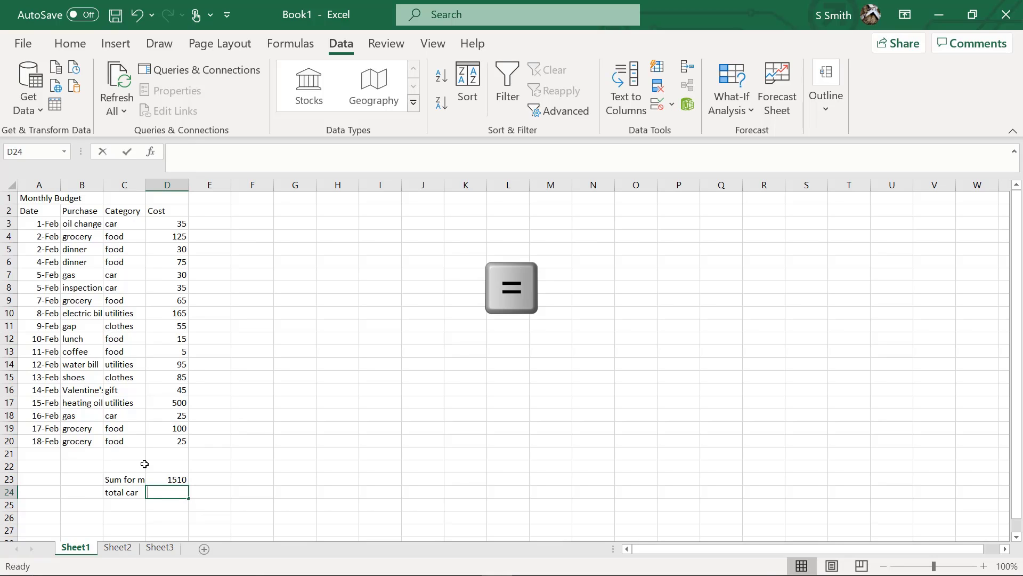
left_click(170, 223)
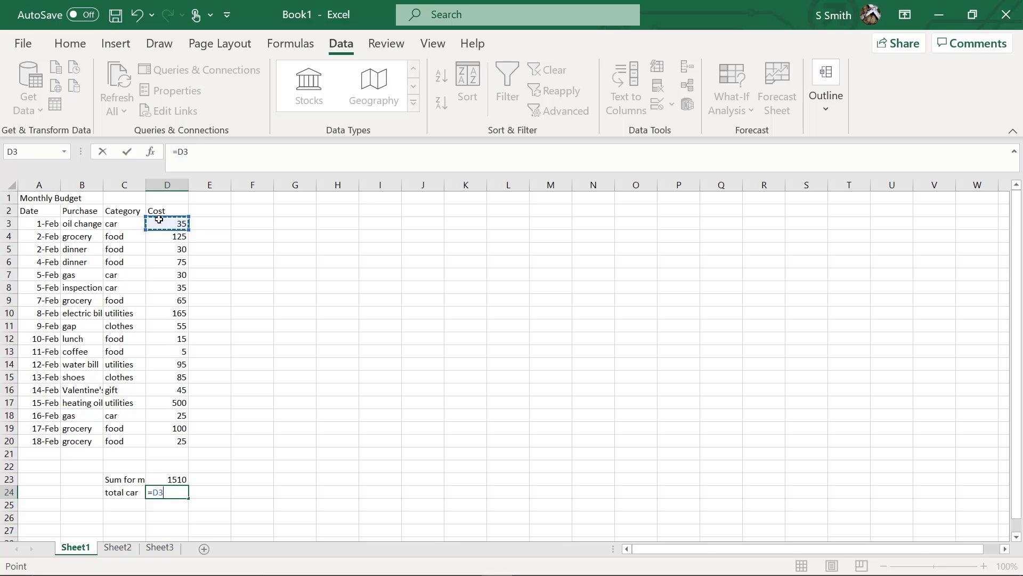
type("+")
left_click(166, 270)
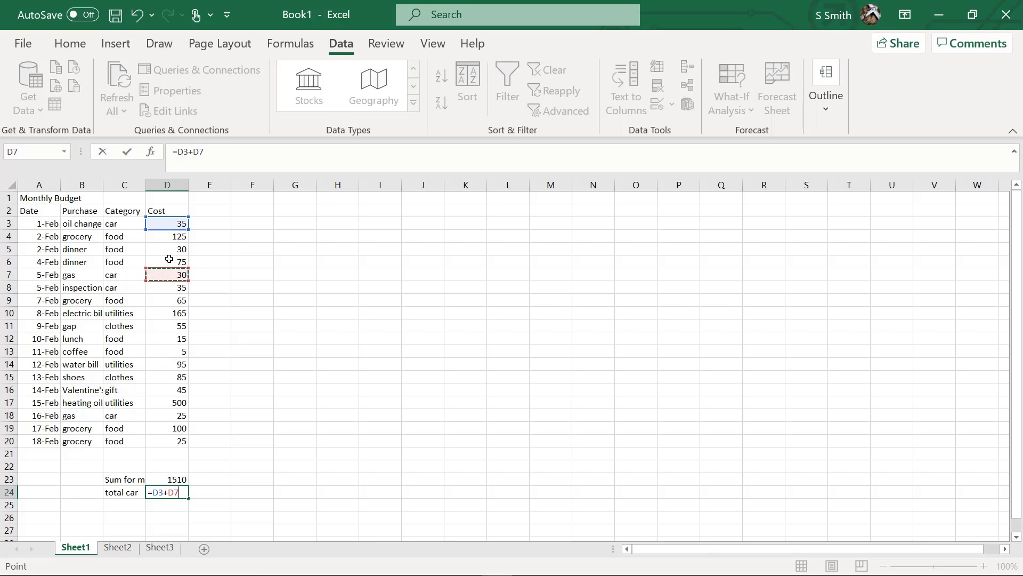
type("+")
left_click(163, 287)
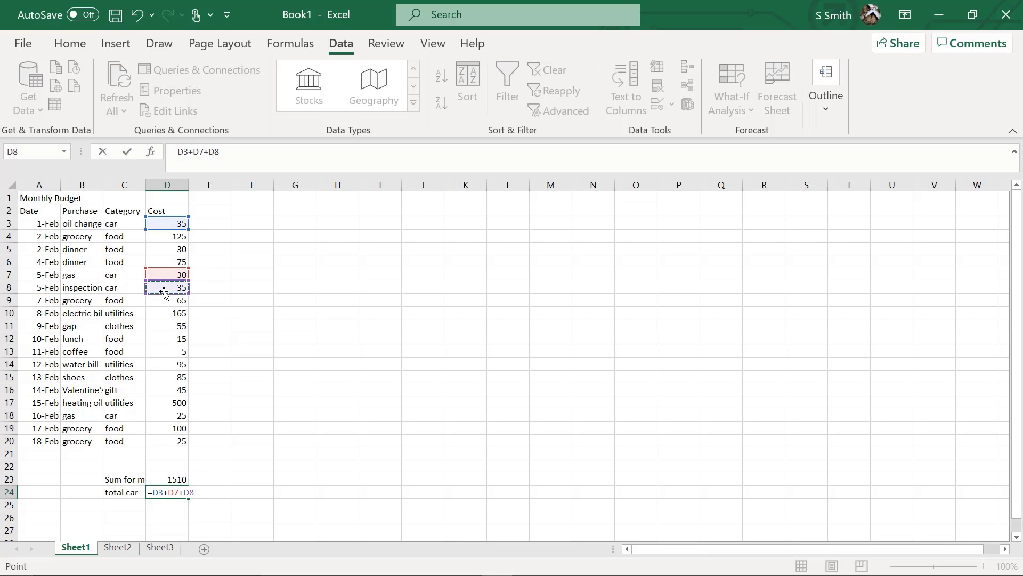
type("+")
left_click(166, 417)
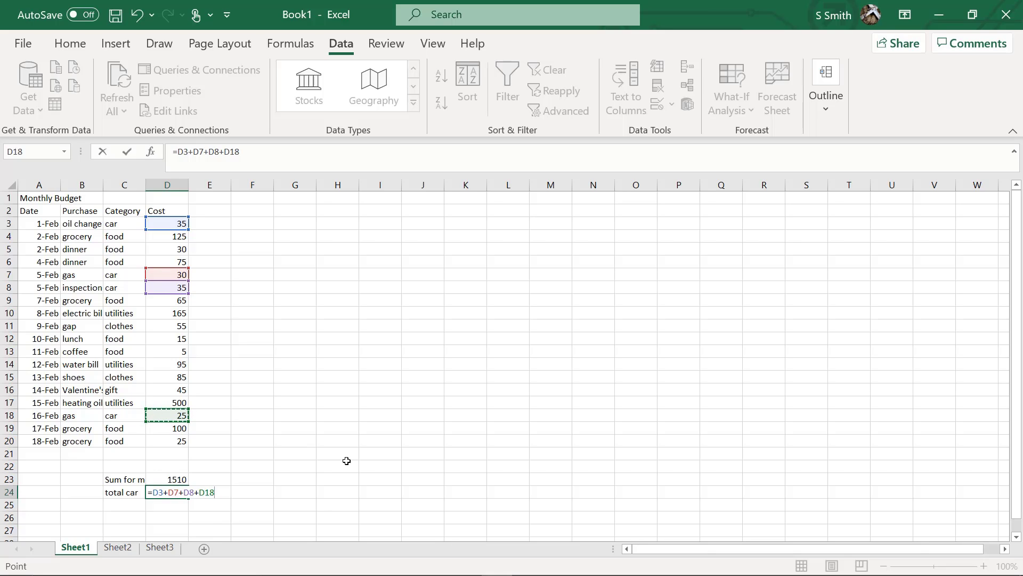
key("Return")
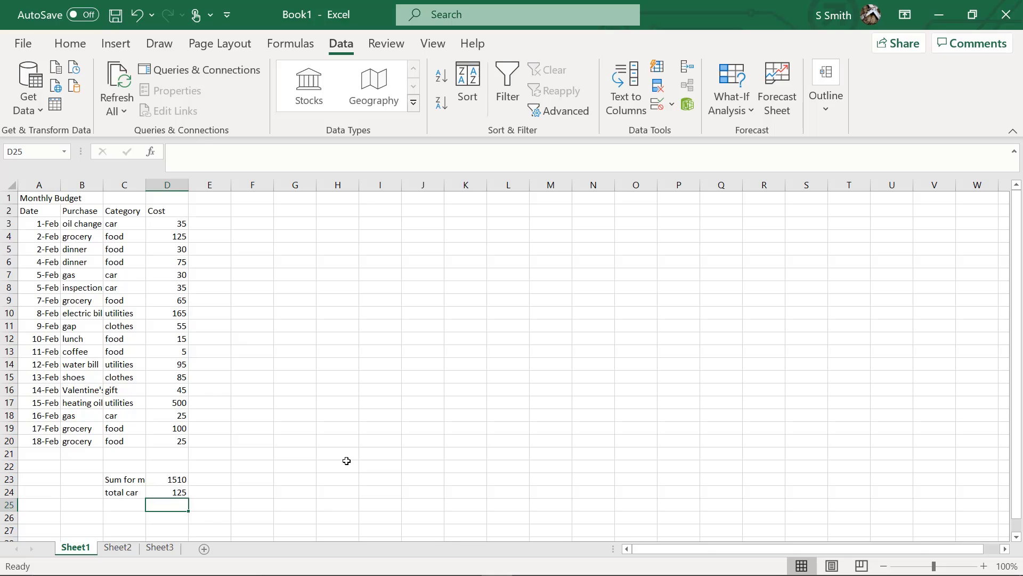
Step: Enter the label "average food" in C25
left_click(126, 504)
type("ave")
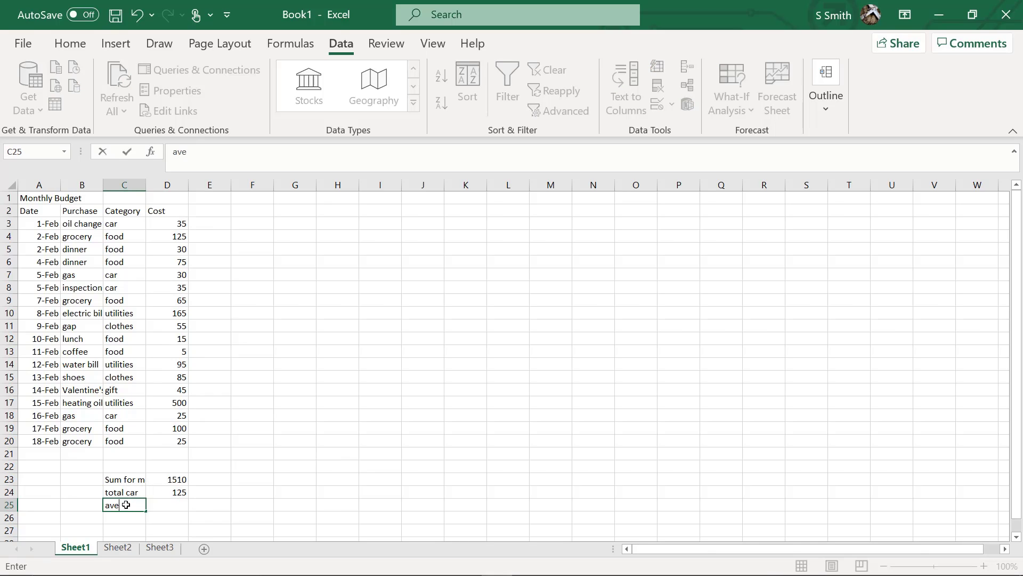
type("rage food")
key("Tab")
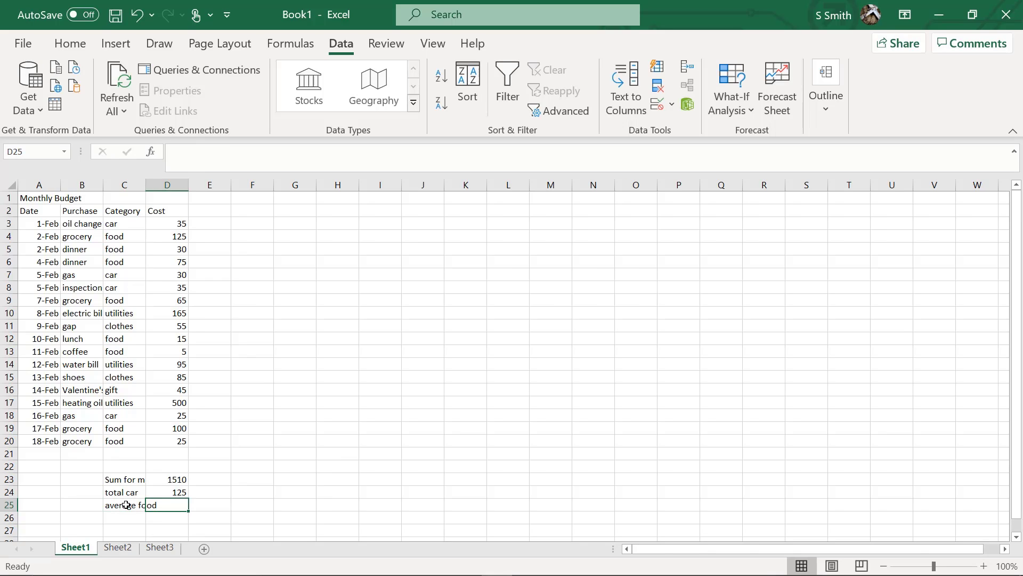
Step: Insert an AVERAGE function in D25 over the food costs in D4:D6, D9, D12, D13, D19 and D20
left_click(151, 154)
left_click(346, 253)
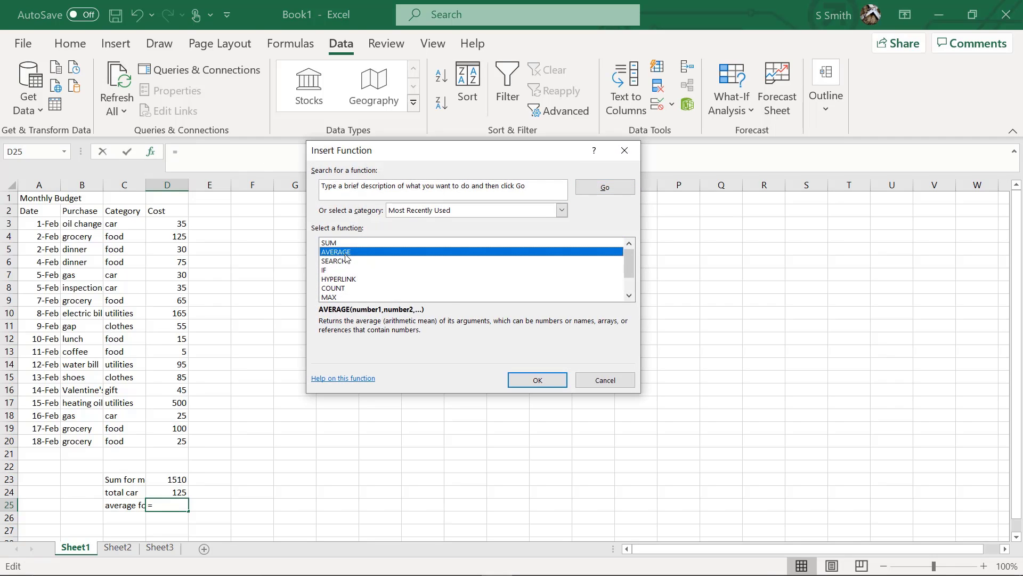
left_click(539, 385)
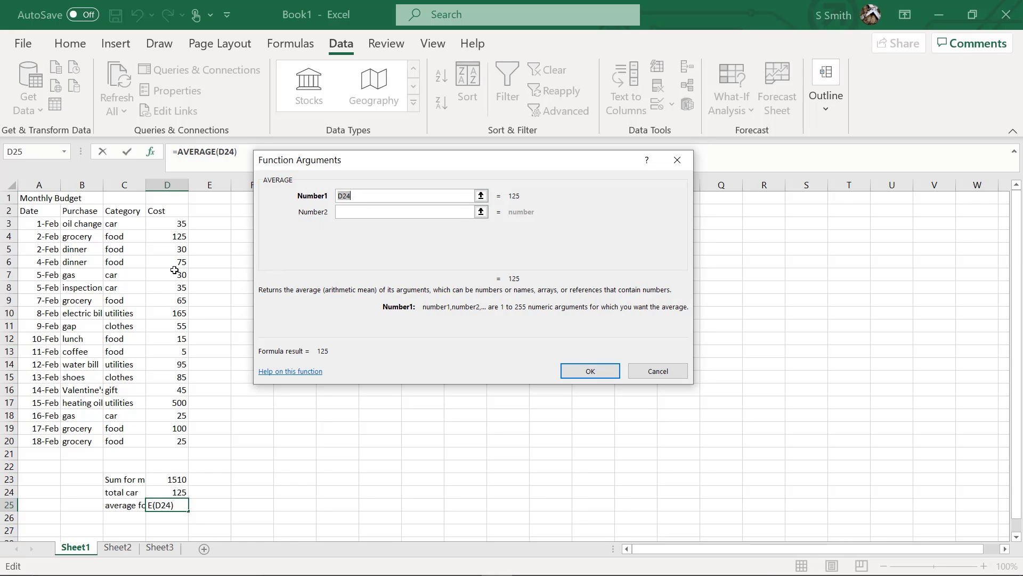
left_click(160, 236)
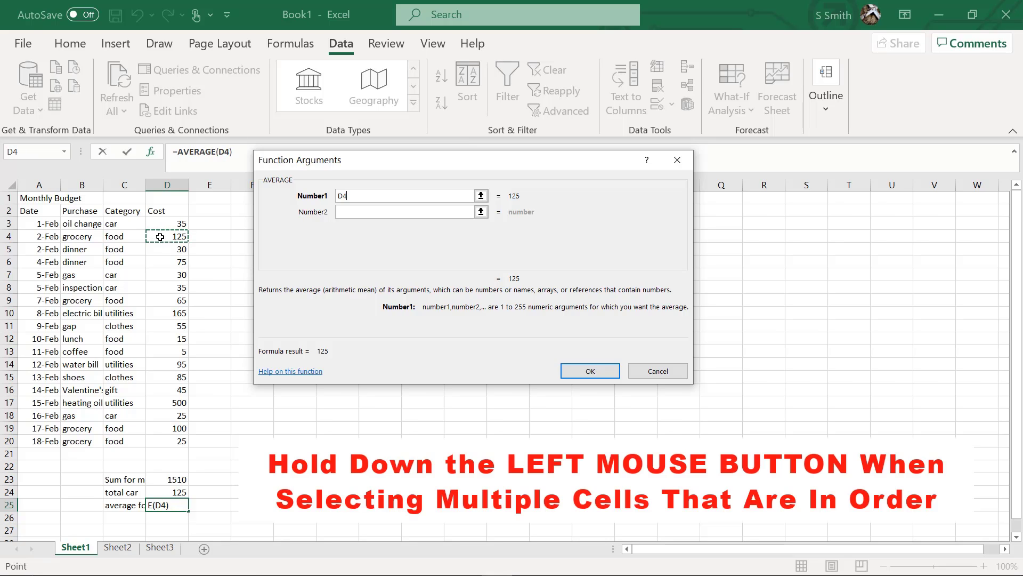
left_click_drag(160, 236, 160, 263)
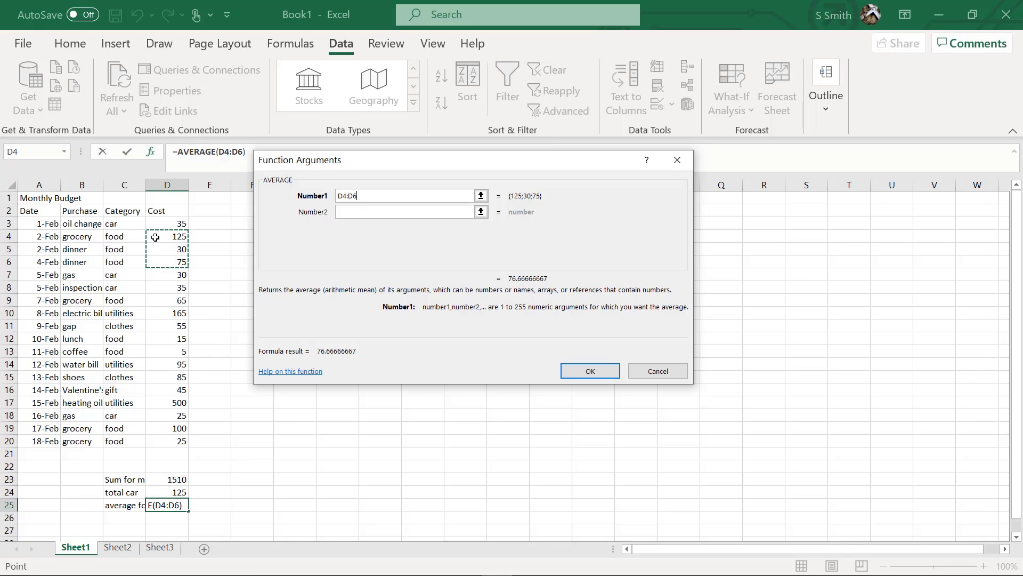
left_click(156, 298, "ctrl")
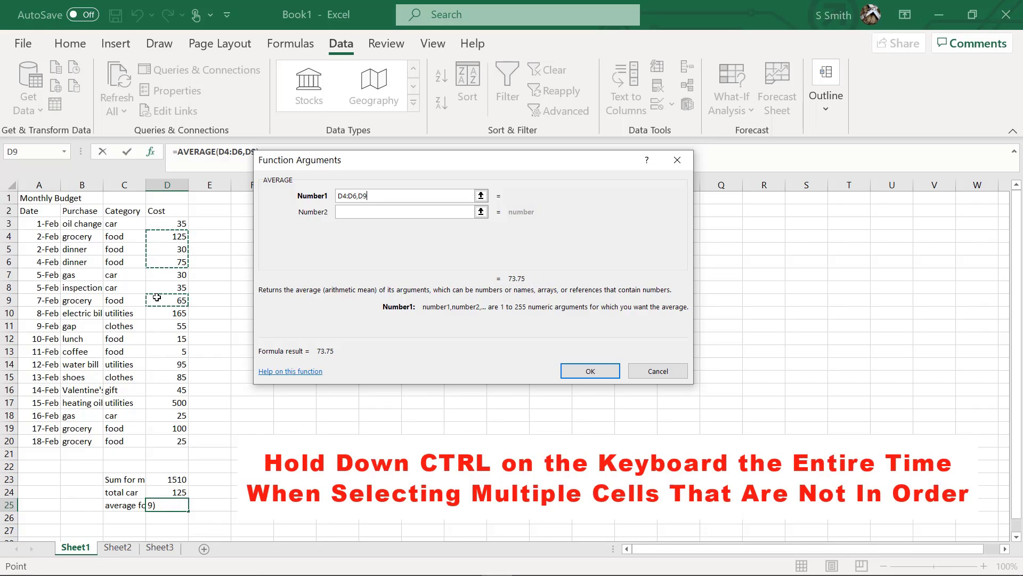
left_click(153, 339, "ctrl")
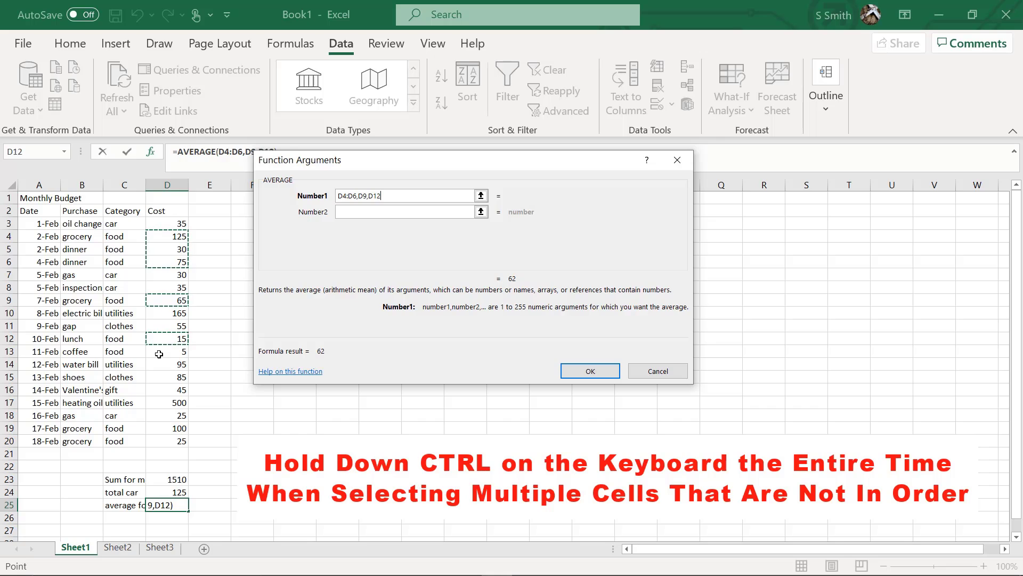
left_click(158, 354, "ctrl")
left_click(173, 428, "ctrl")
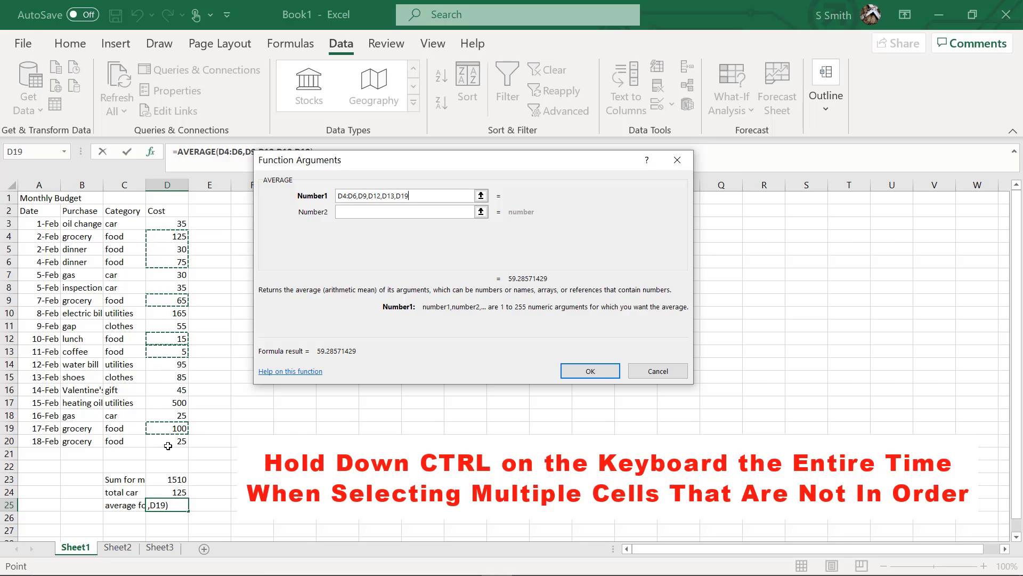
left_click(167, 443, "ctrl")
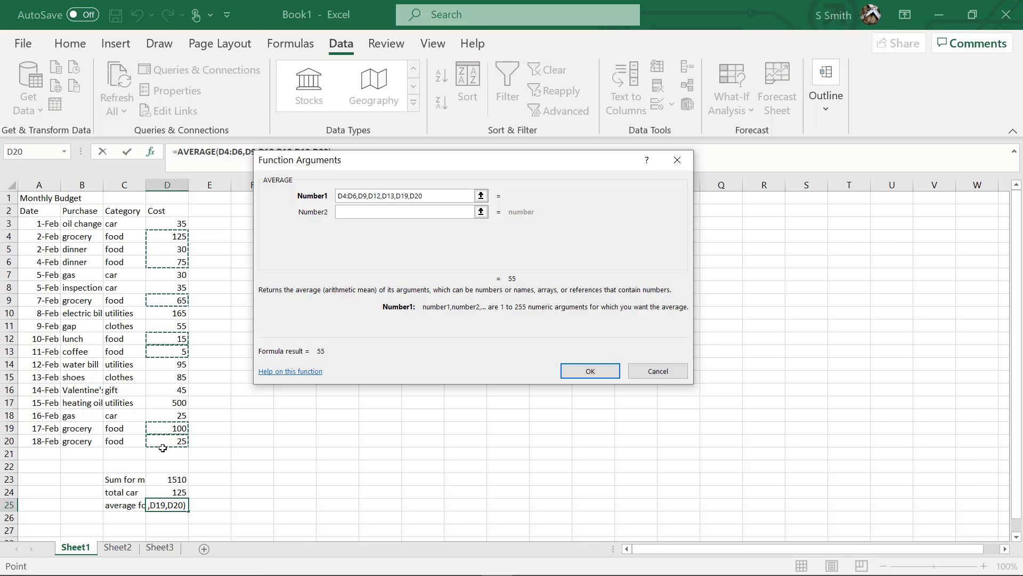
key("Return")
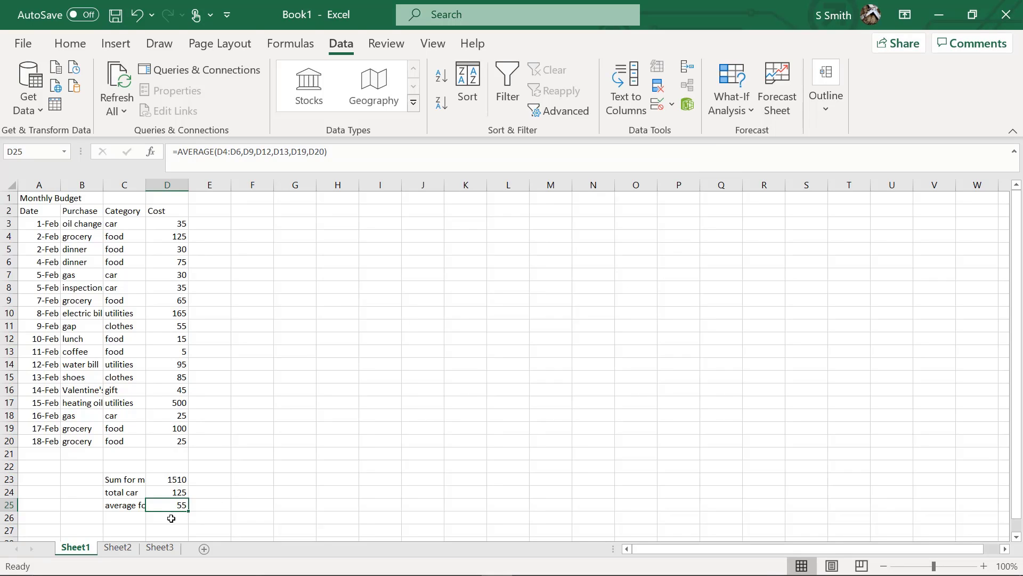
Step: Enter the label "difference between total and car" in C26
left_click(126, 515)
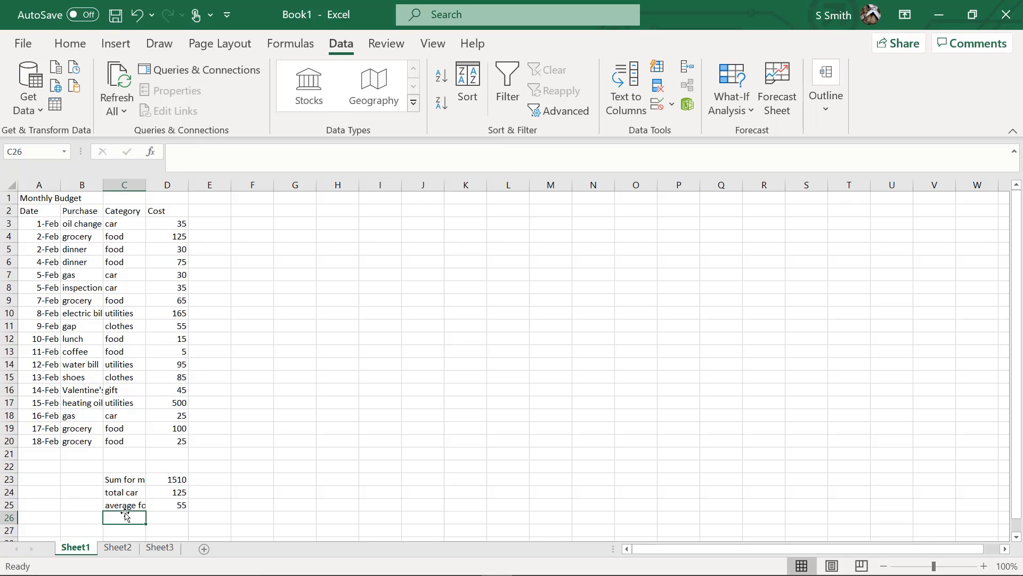
type("difference b")
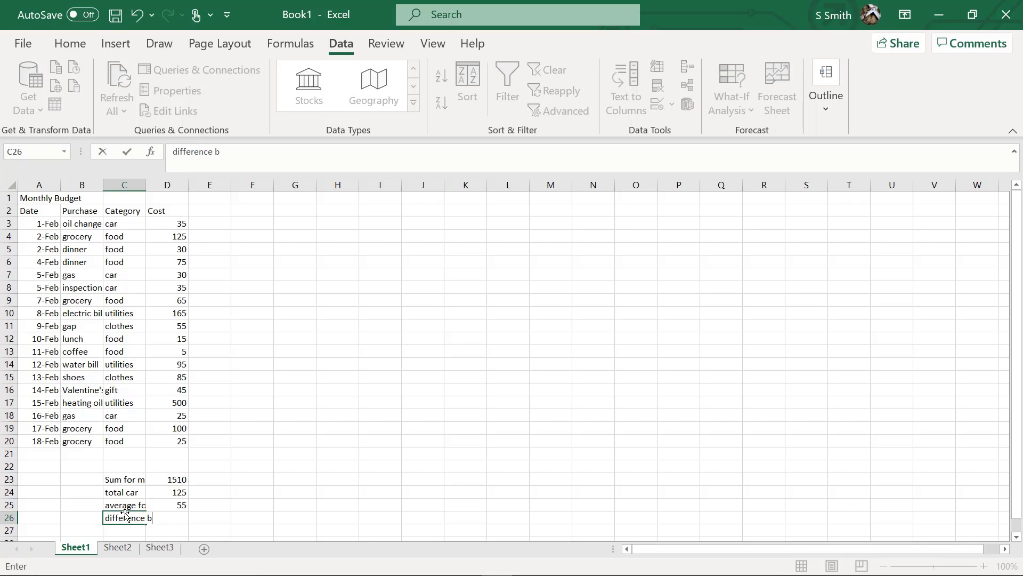
type("etween total and car")
key("Return")
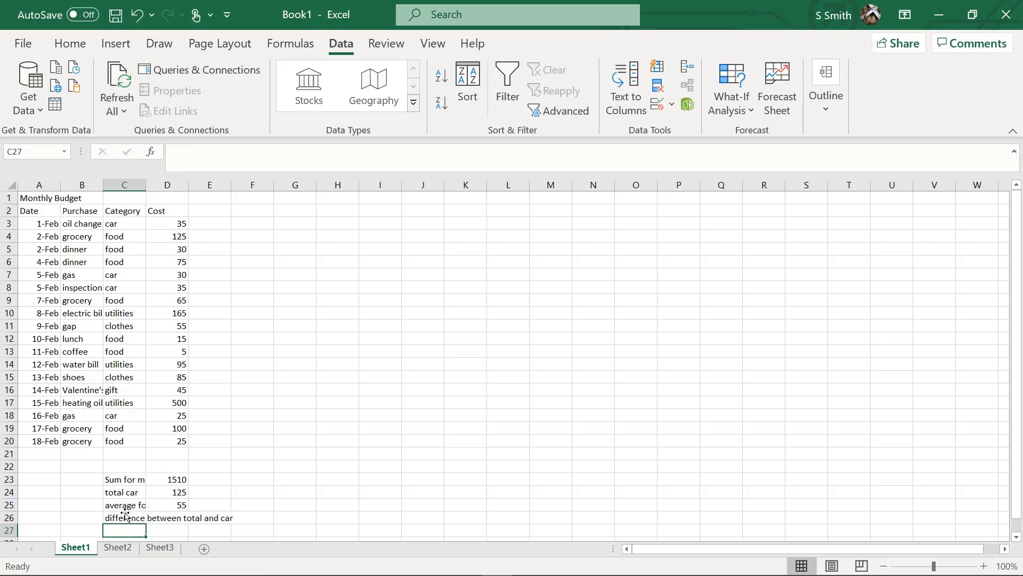
Step: Calculate the difference between the month's total and the car total in D26 with the formula =D23-D24
key("Right")
key("Up")
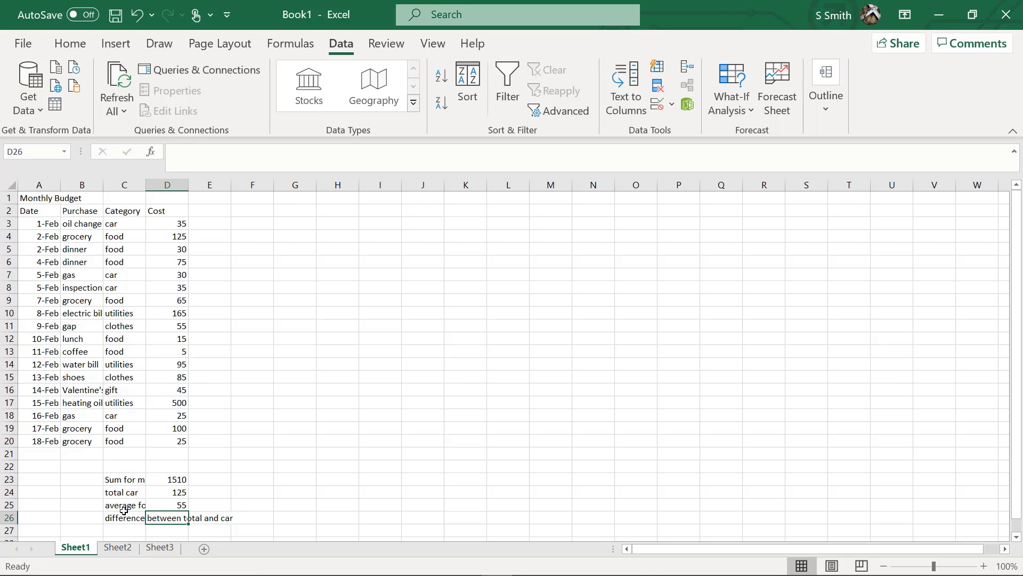
type("=")
left_click(169, 481)
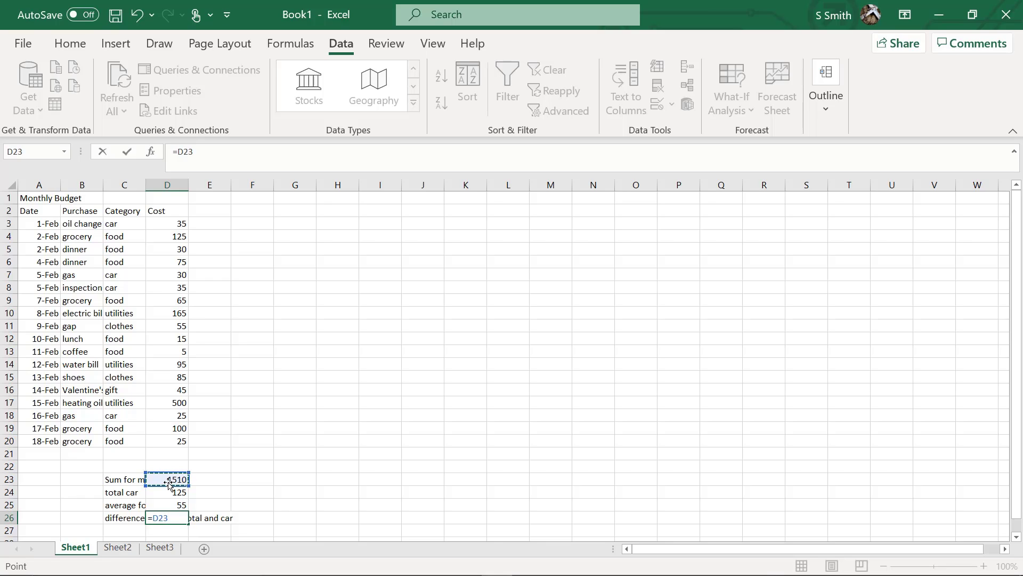
type("-")
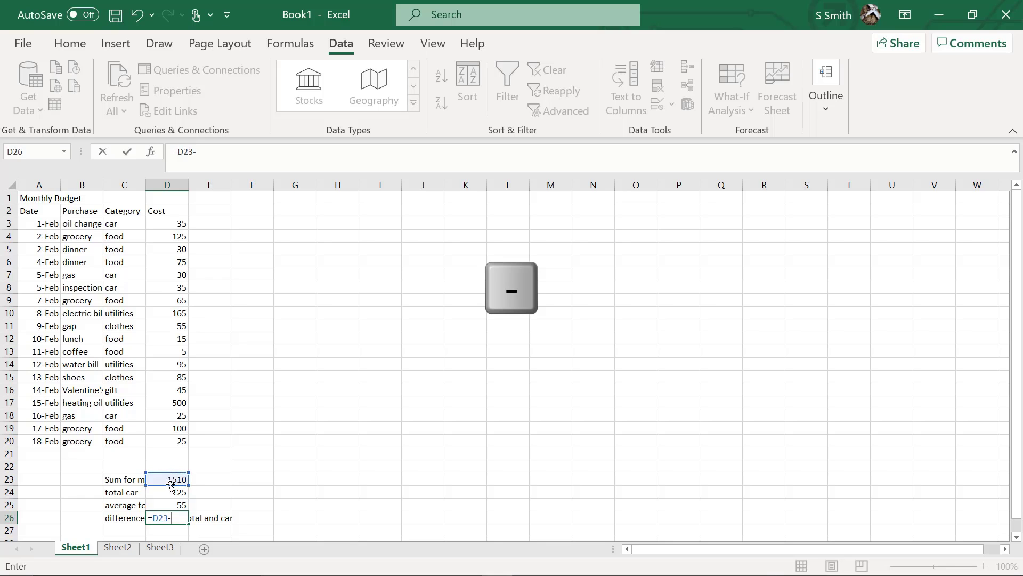
left_click(161, 493)
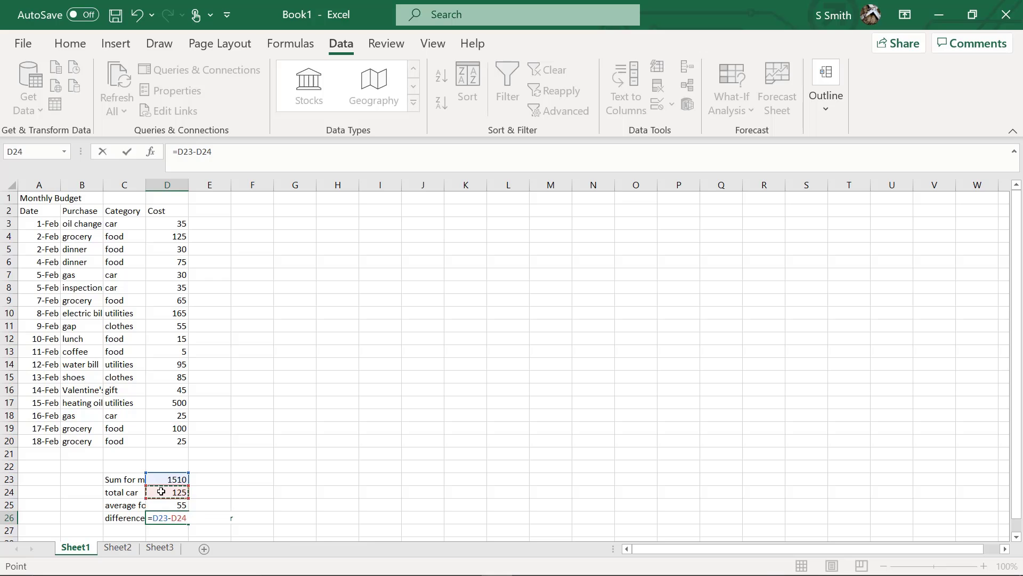
key("Return")
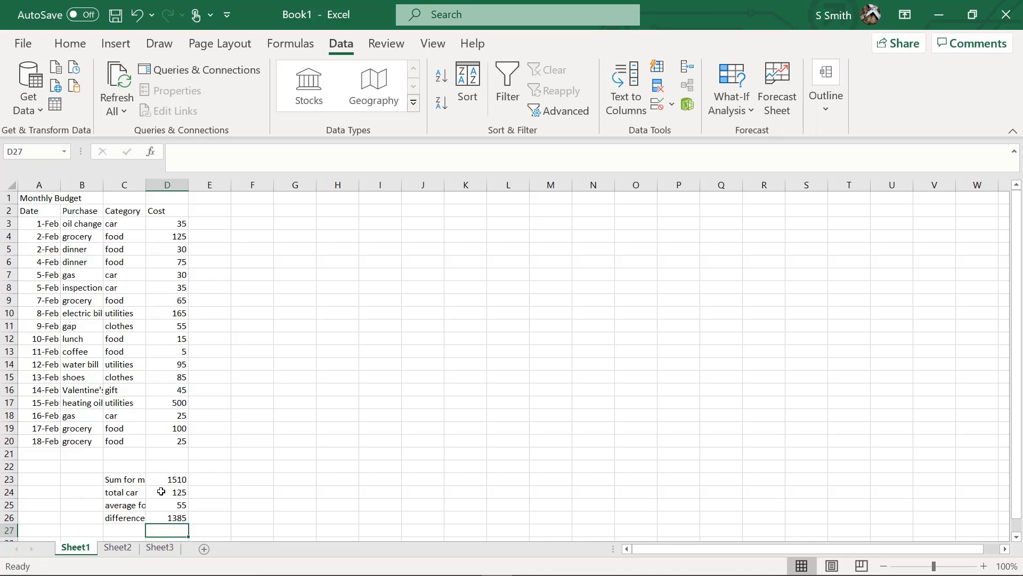
Step: Select the costs in D3:D9 and add Maximum to the summary statistics shown in the status bar
left_click_drag(171, 222, 165, 444)
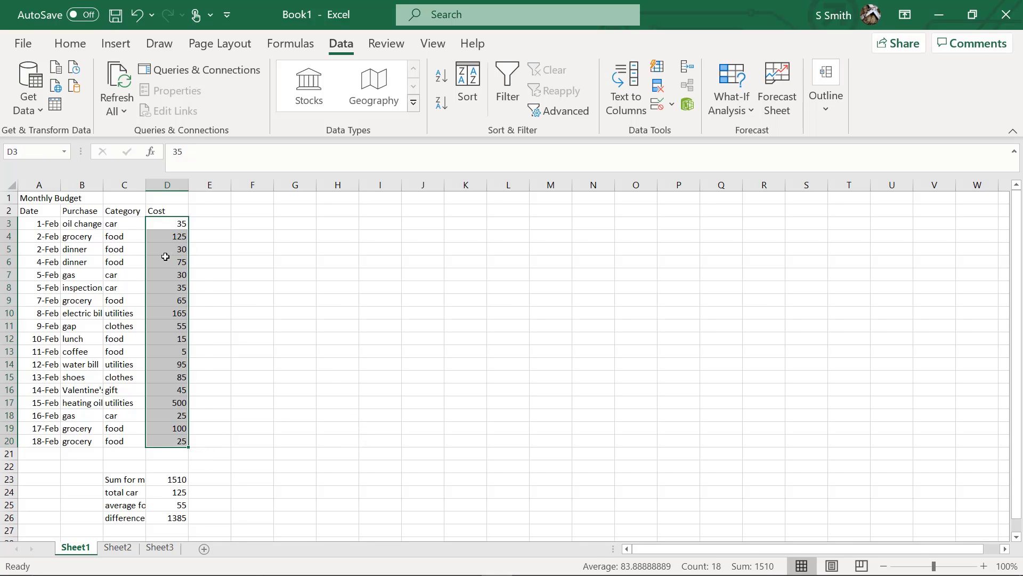
left_click_drag(165, 224, 171, 297)
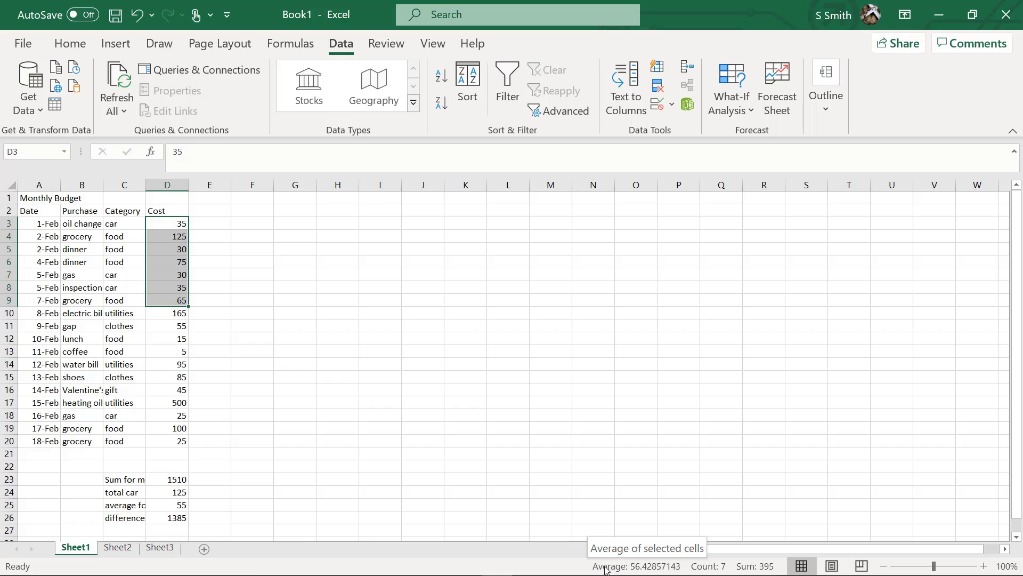
right_click(605, 569)
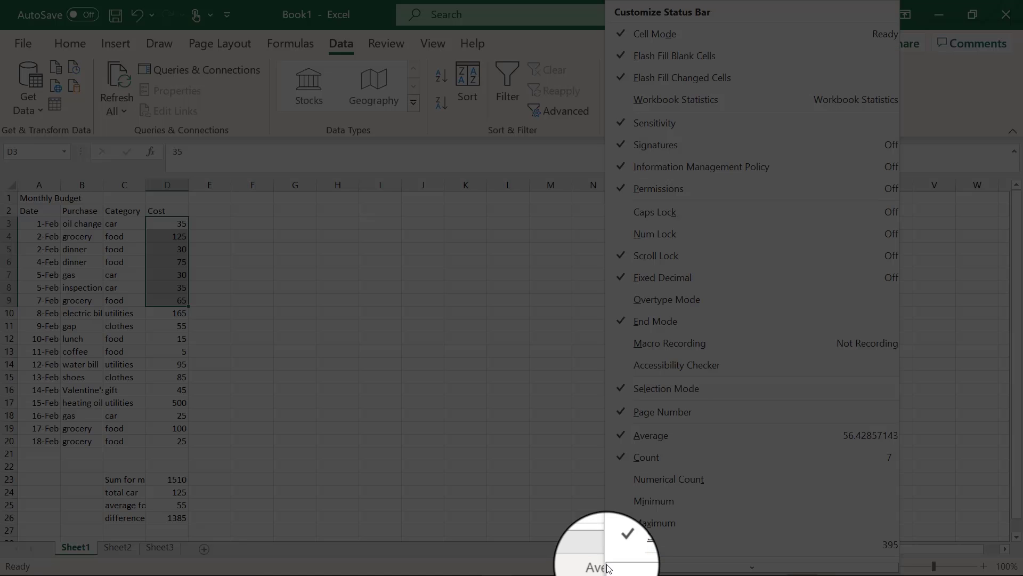
left_click(661, 523)
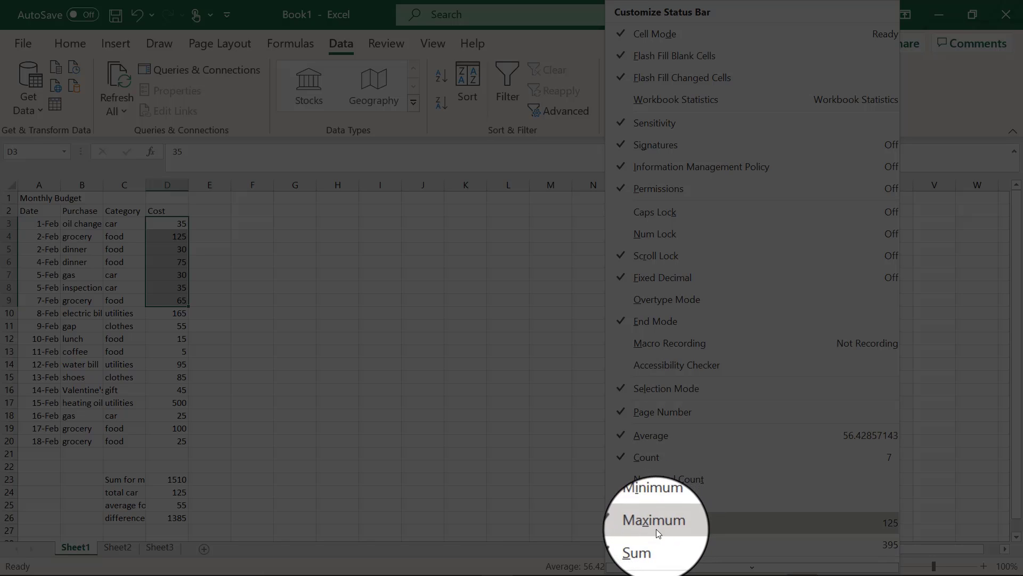
left_click(525, 569)
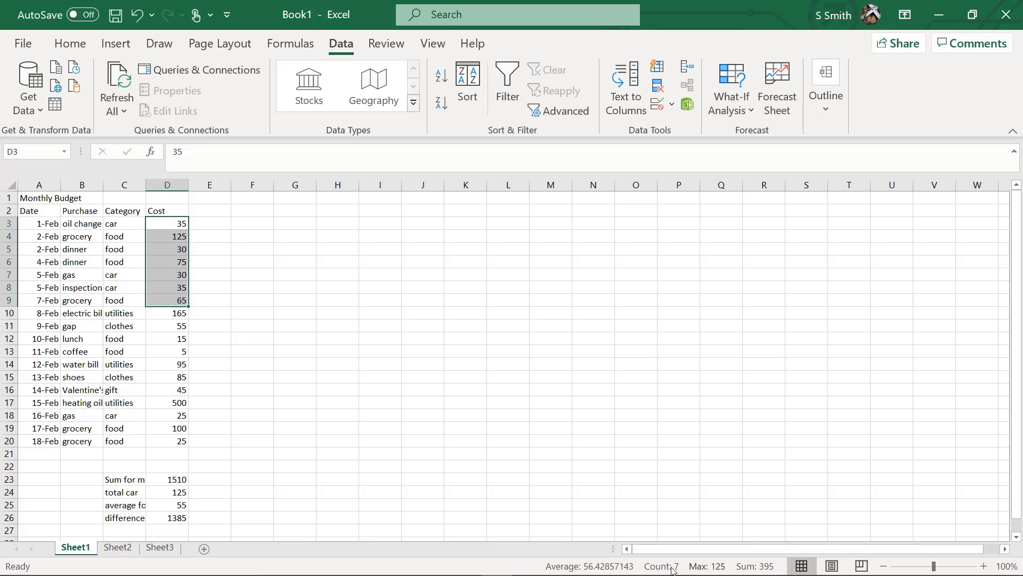
Step: Insert a blank column before the Date column
left_click(39, 184)
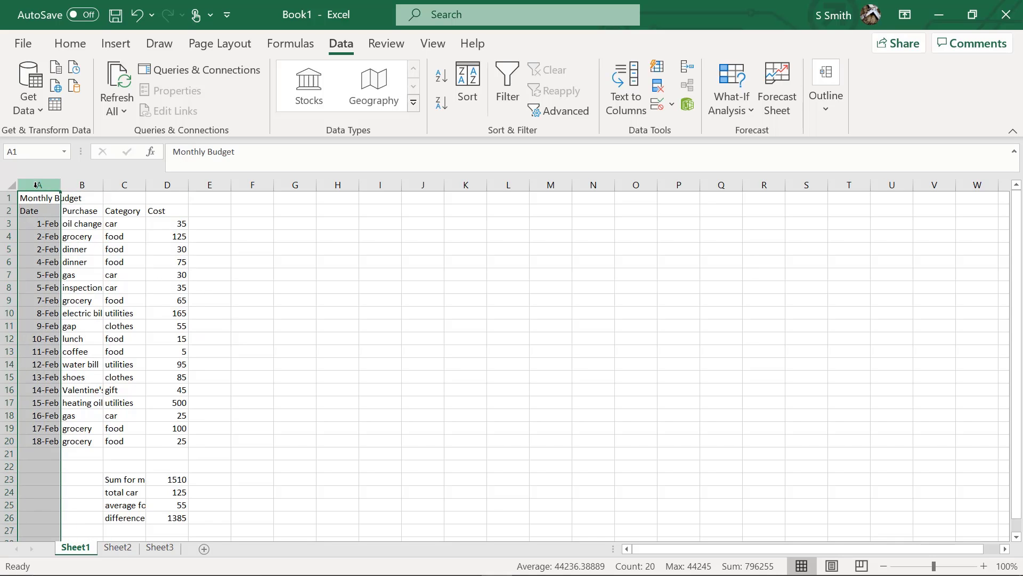
right_click(36, 184)
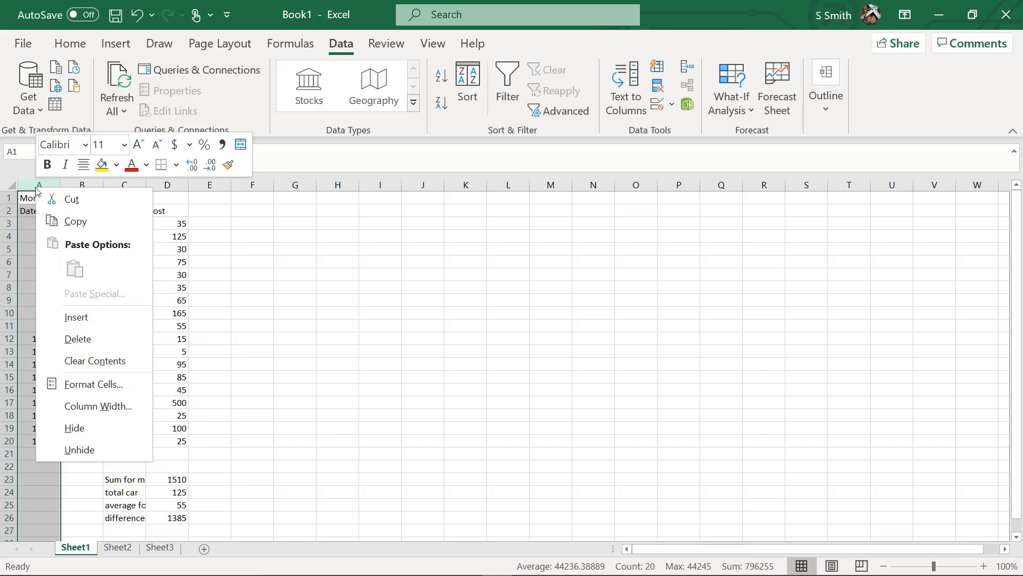
left_click(90, 319)
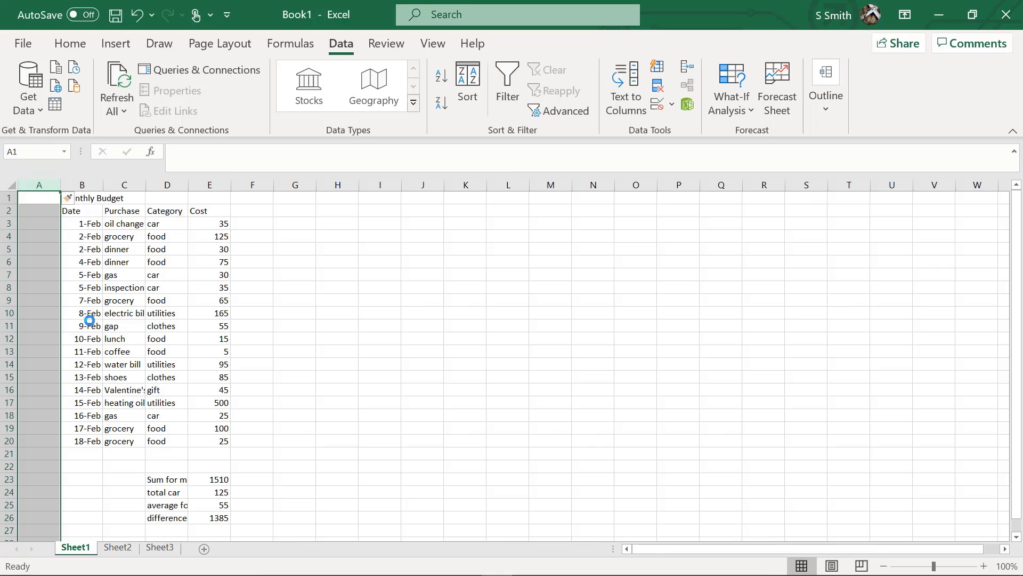
Step: Enter 1 and 2 in A3 and A4 and fill the consecutive number series down to A20
left_click(30, 229)
type("1")
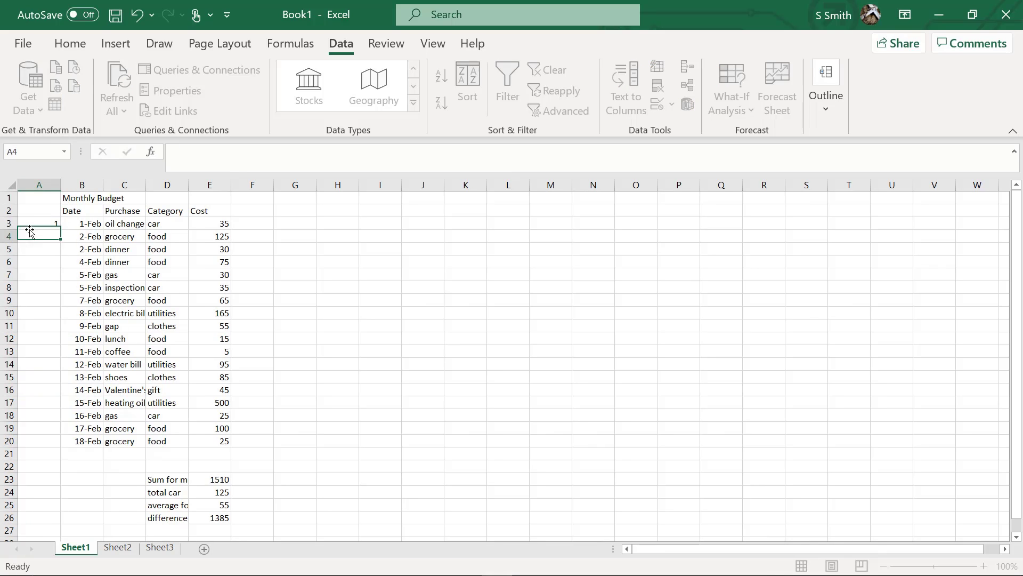
key("Return")
type("2")
key("Return")
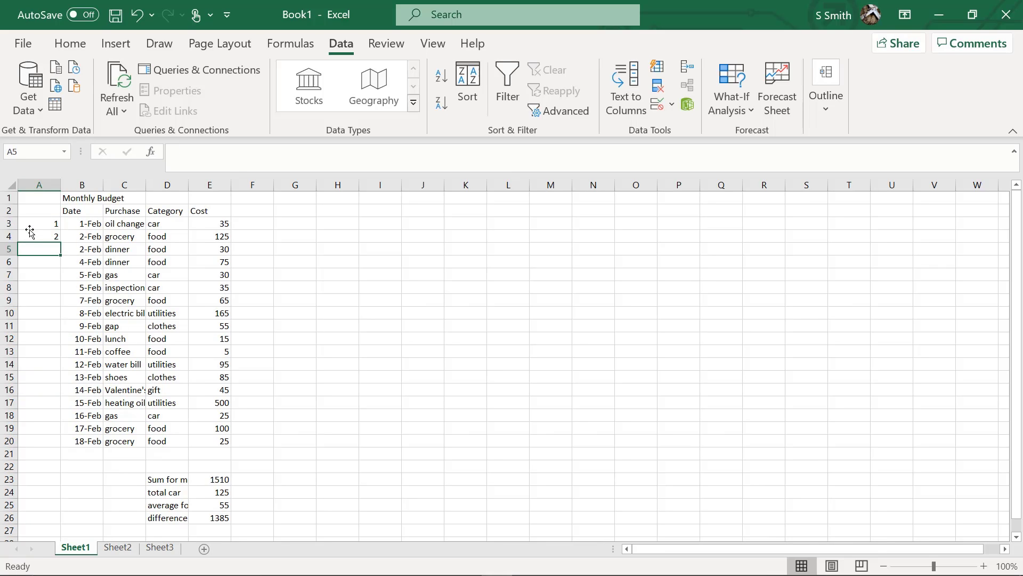
left_click_drag(30, 228, 30, 238)
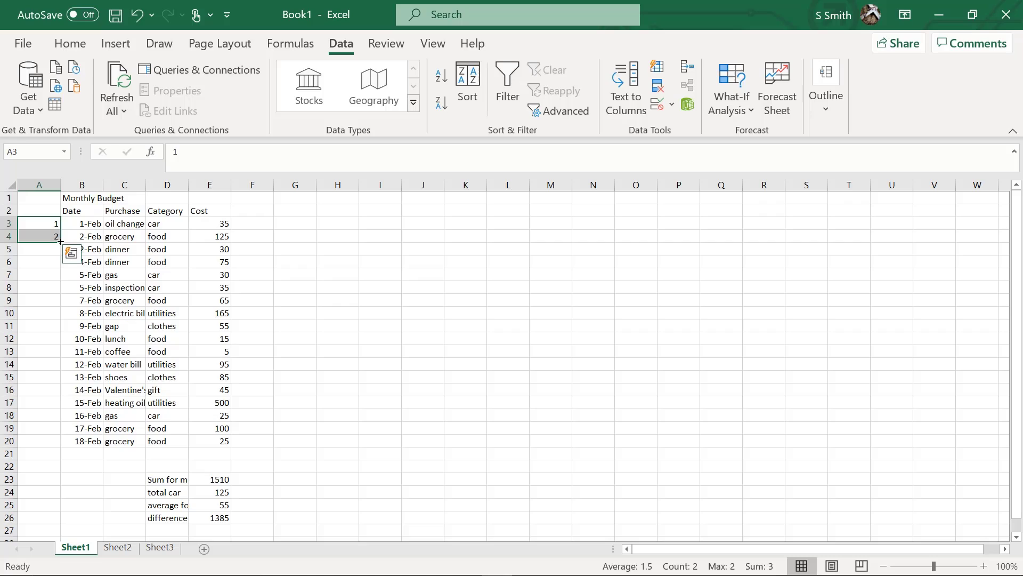
left_click_drag(60, 241, 48, 454)
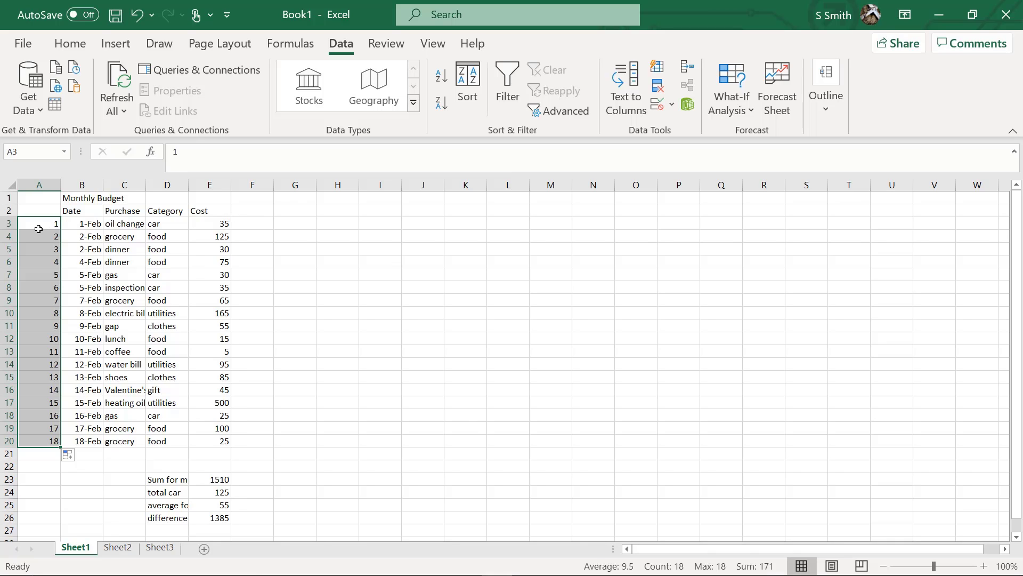
Step: Replace A3 and A4 with 2 and 4 and fill the even-number series down to A20
left_click(36, 226)
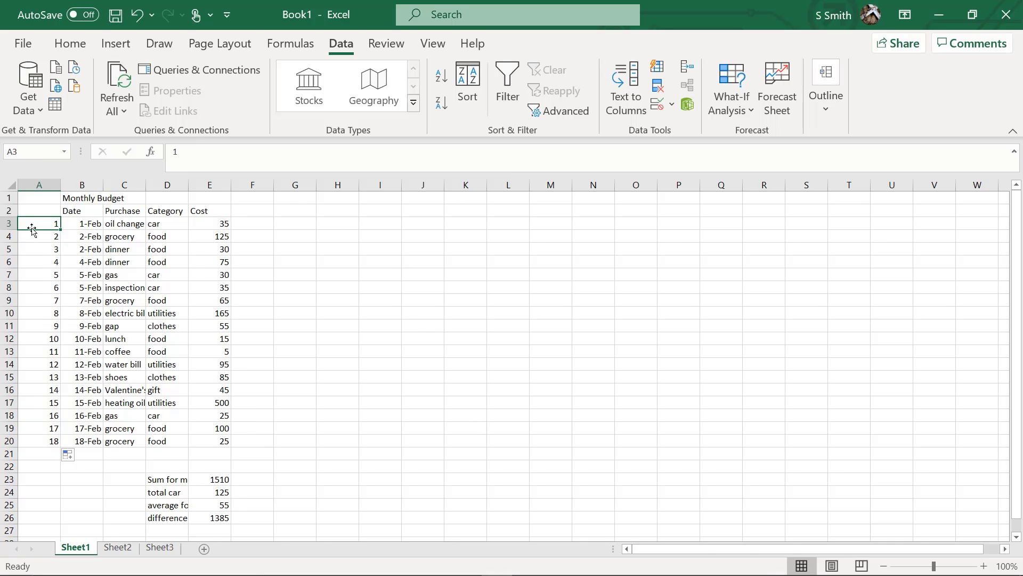
type("2")
key("Return")
key("Return")
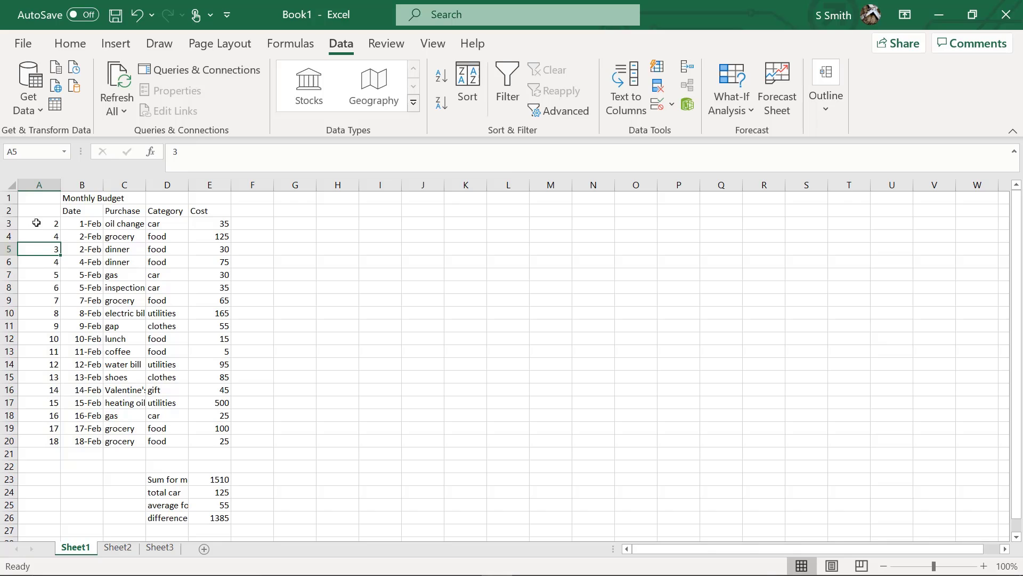
left_click_drag(36, 226, 49, 449)
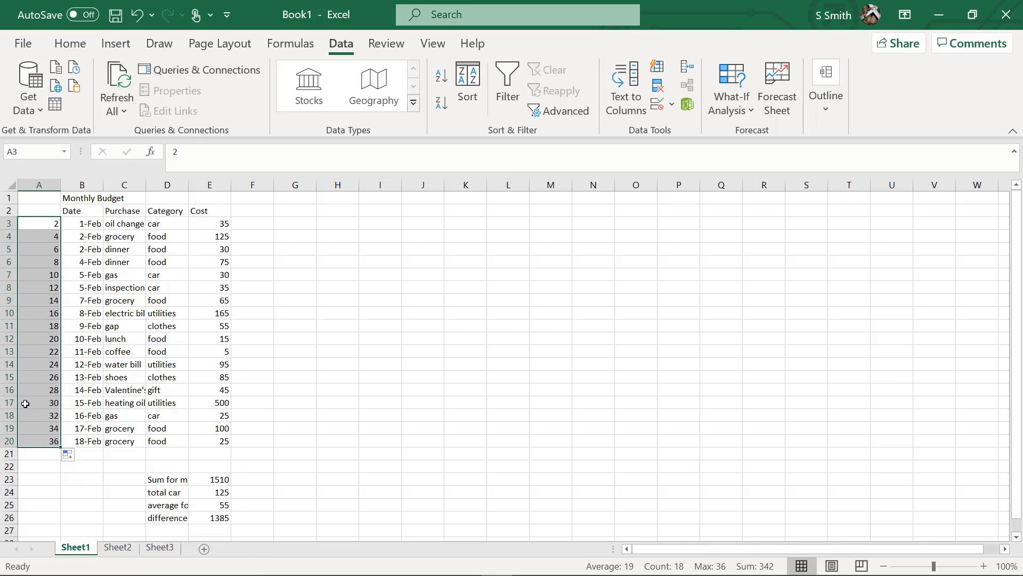
Step: Move the "Sum for month" label and its value from D23:E23 to D1:E1 and back to row 23
scroll(84, 383, "down", 1)
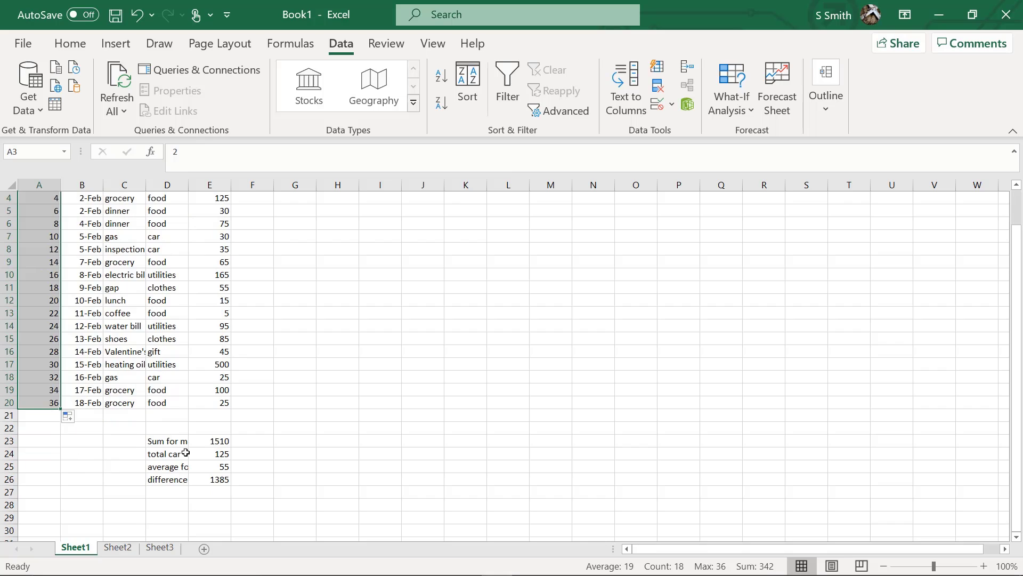
left_click_drag(165, 442, 211, 441)
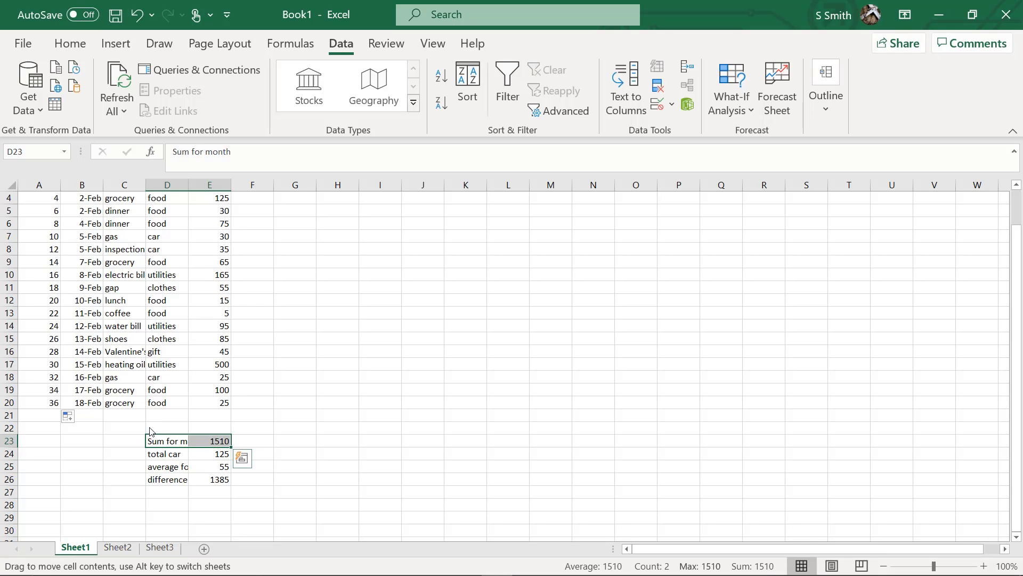
left_click_drag(149, 431, 153, 197)
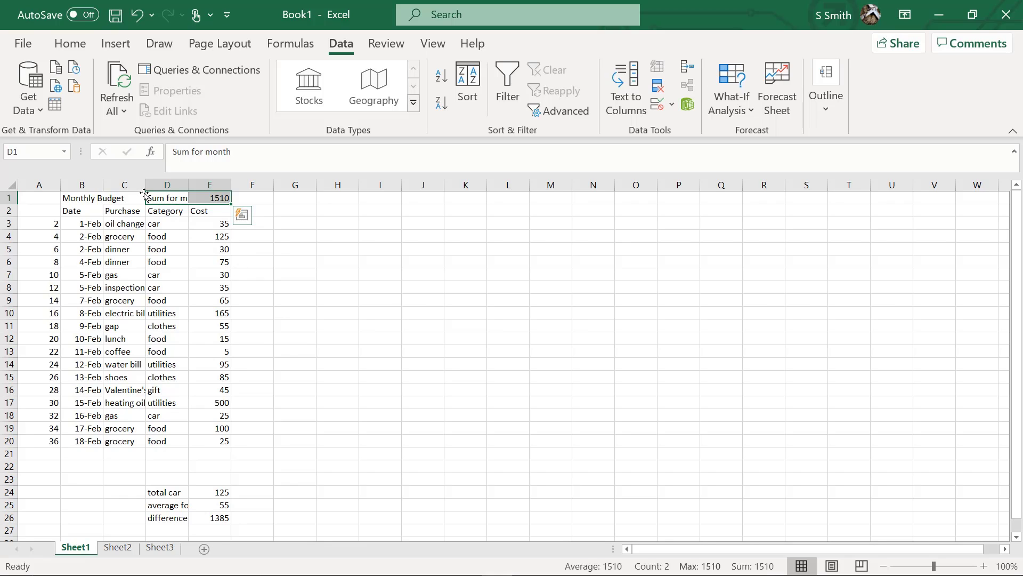
left_click_drag(145, 191, 177, 484)
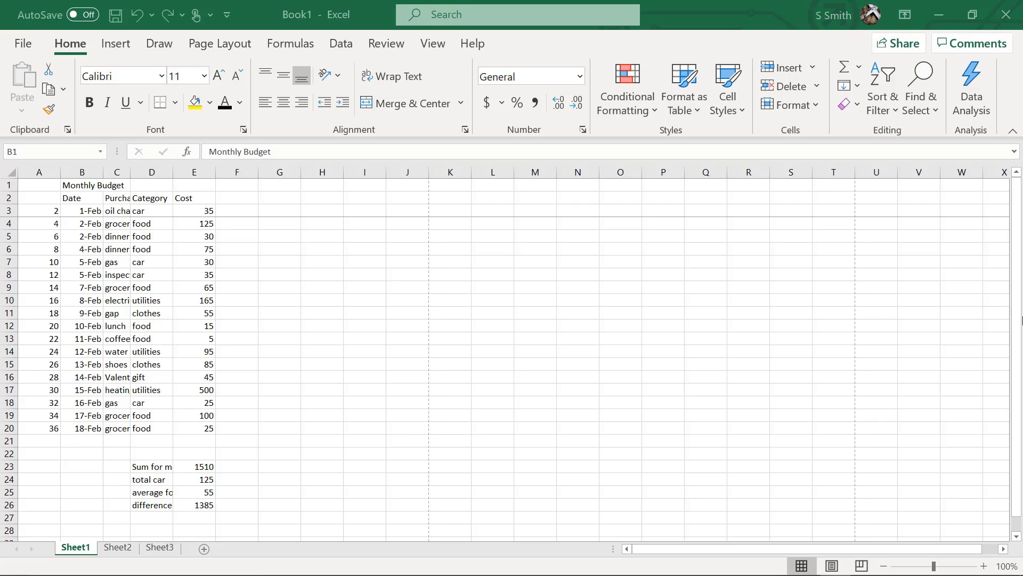
Step: Merge cells A1:E1 and center the Monthly Budget title across them
left_click(70, 186)
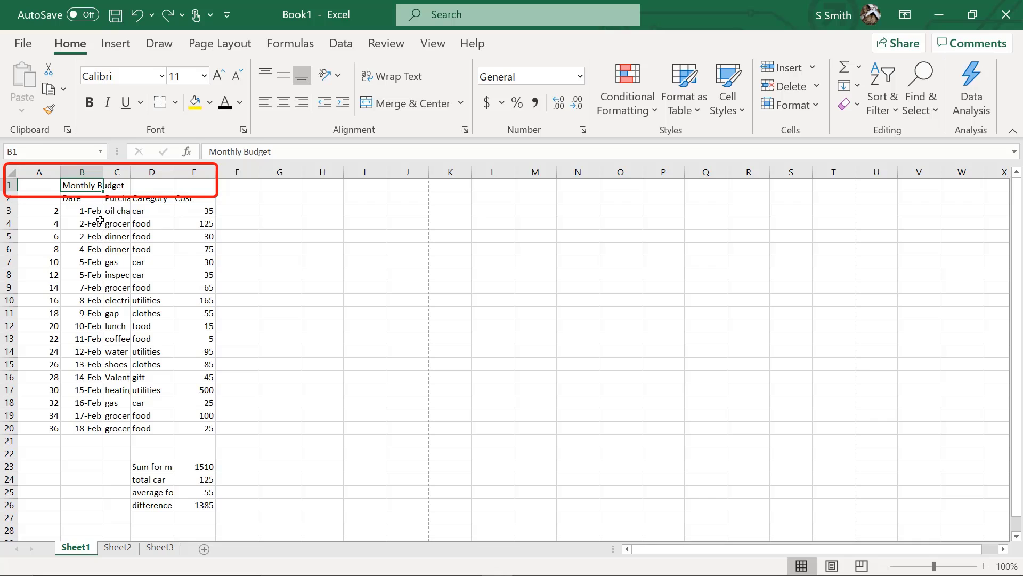
left_click(34, 183)
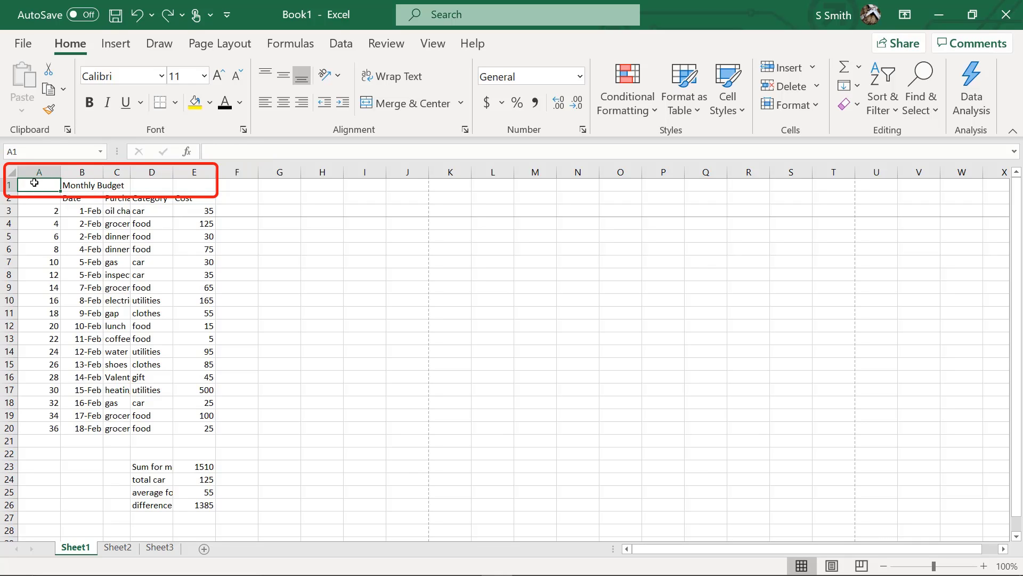
left_click_drag(34, 183, 187, 184)
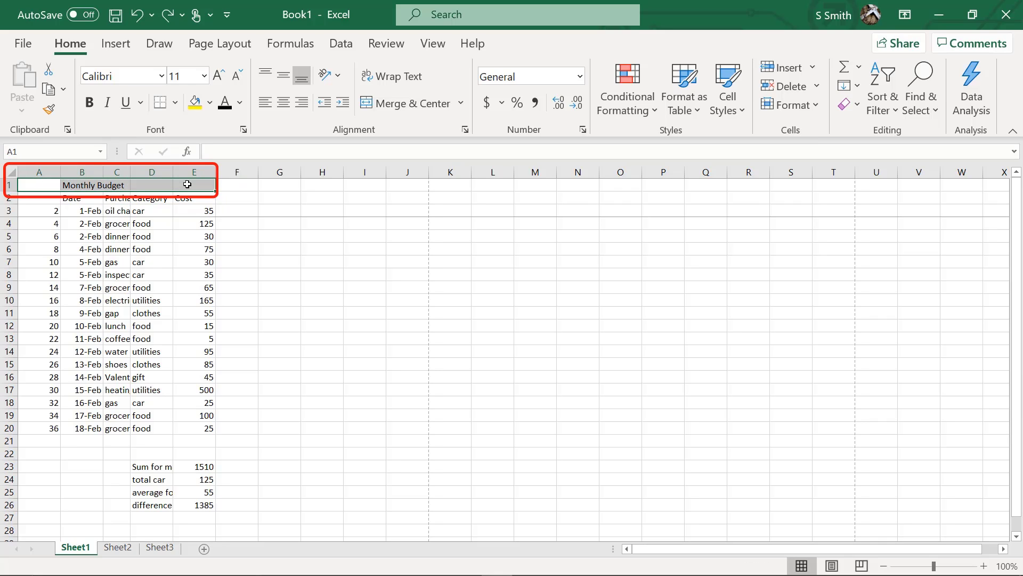
right_click(183, 189)
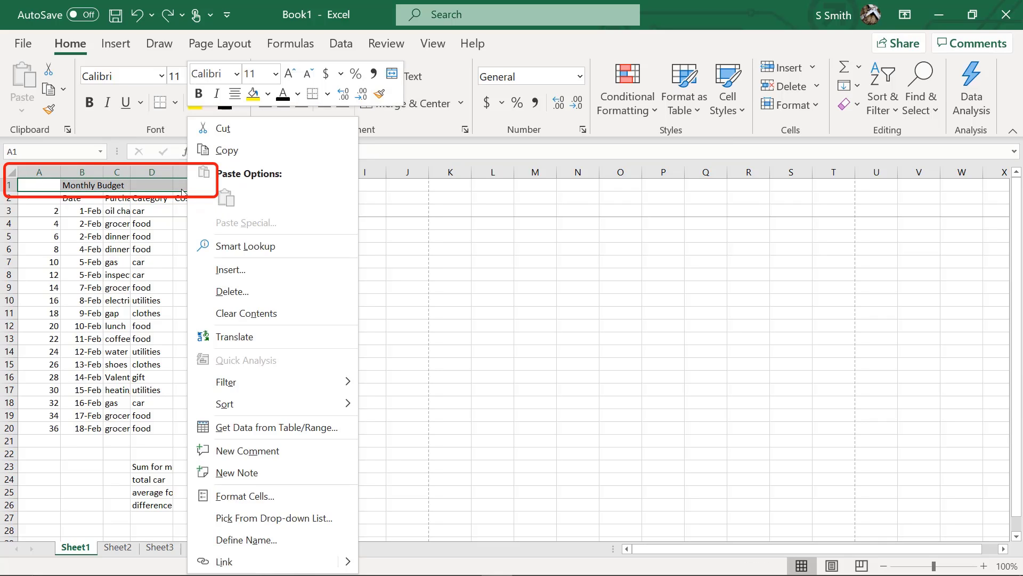
left_click(258, 498)
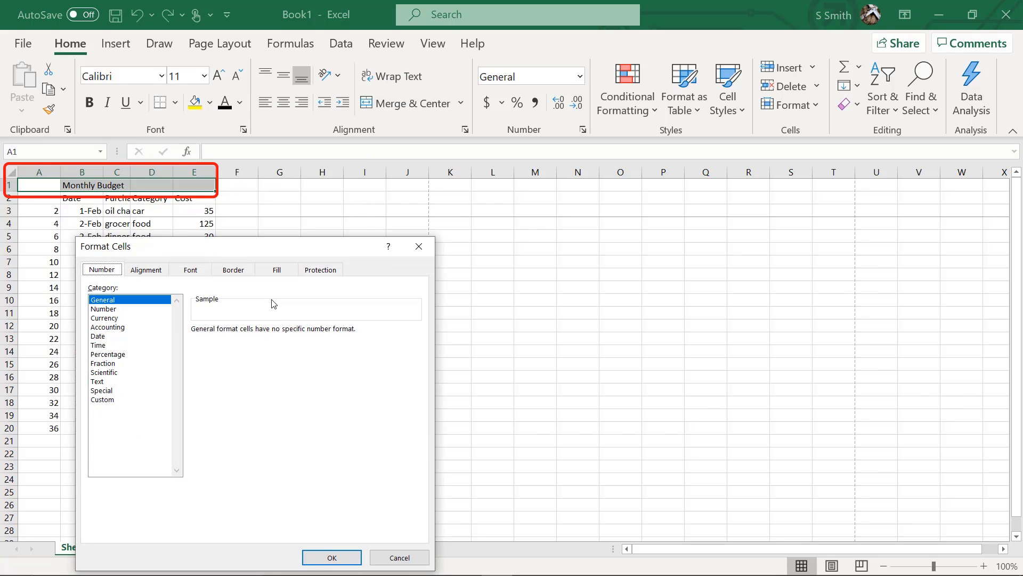
left_click(145, 270)
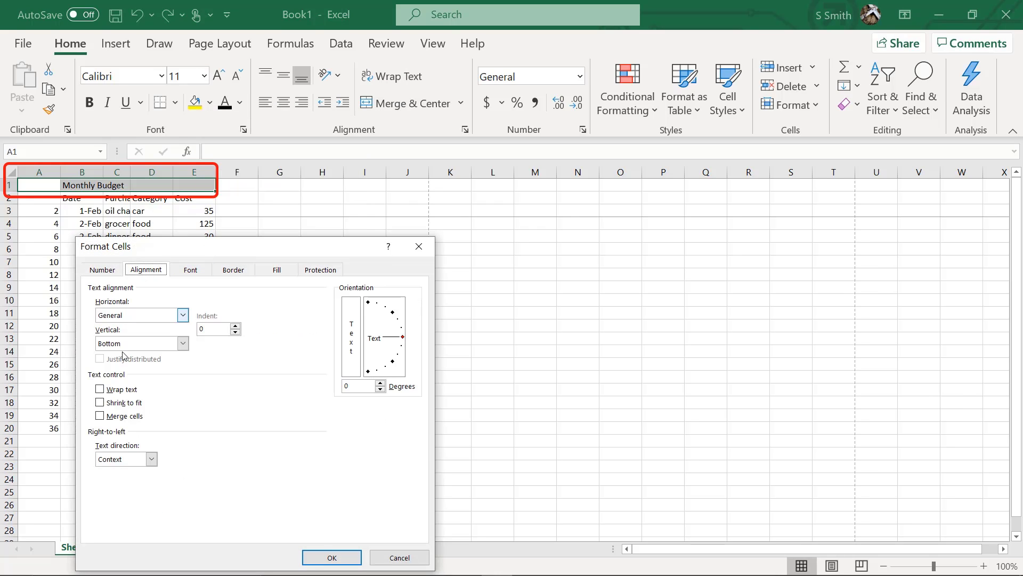
left_click(100, 415)
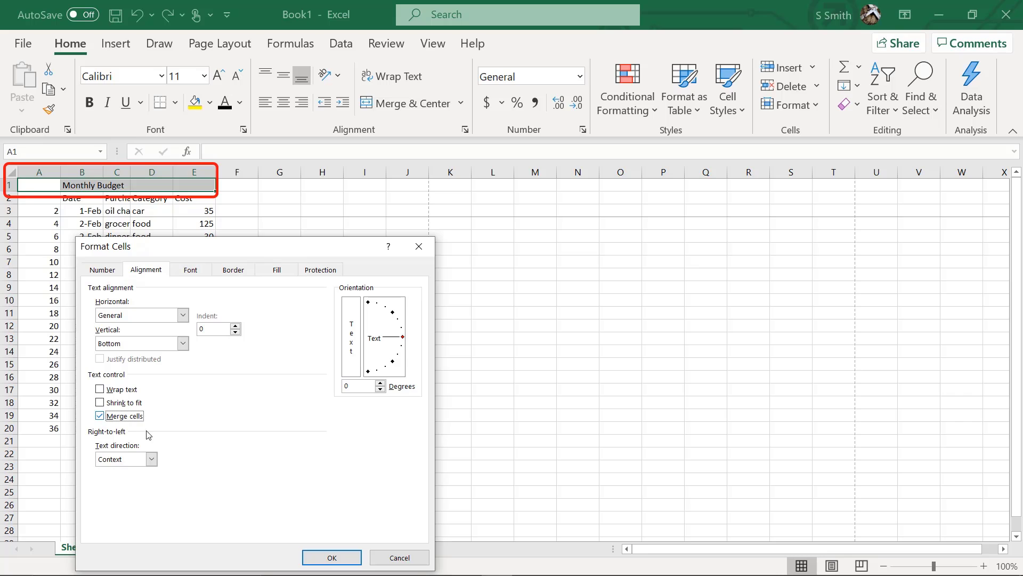
left_click(310, 549)
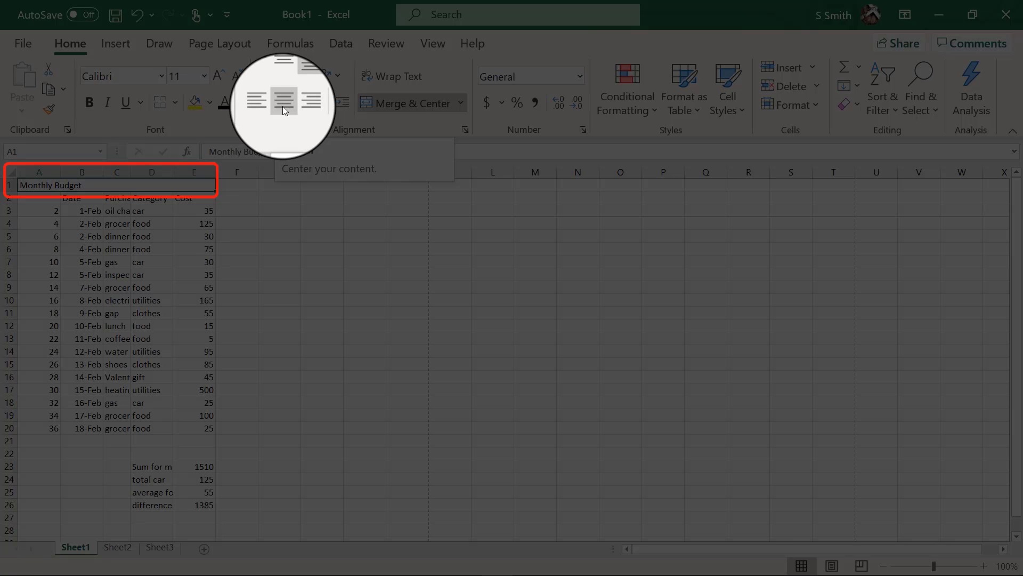
left_click(284, 103)
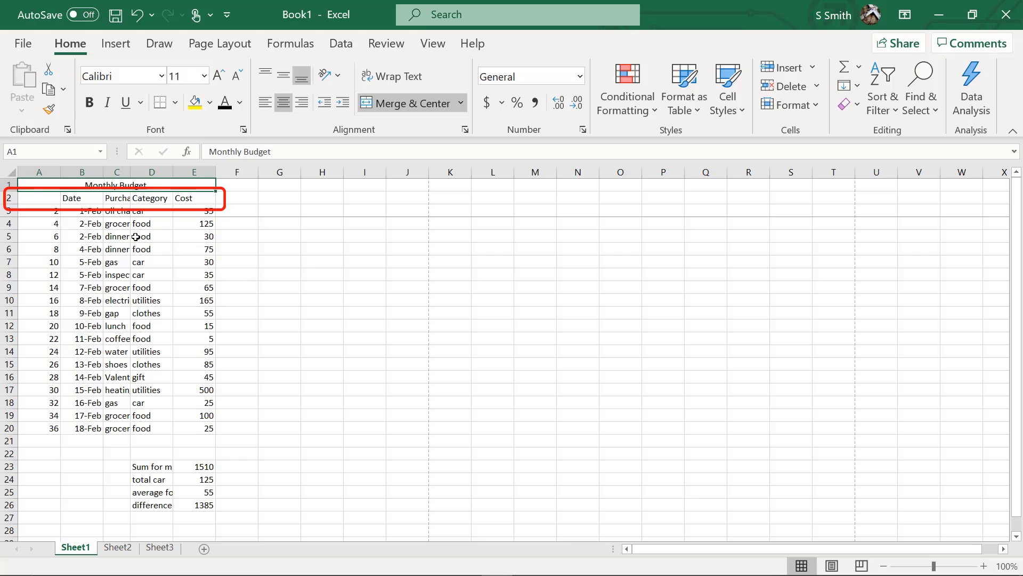
Step: Make the Date, Purchase, Category and Cost headers in B2:E2 bold
left_click_drag(73, 197, 195, 199)
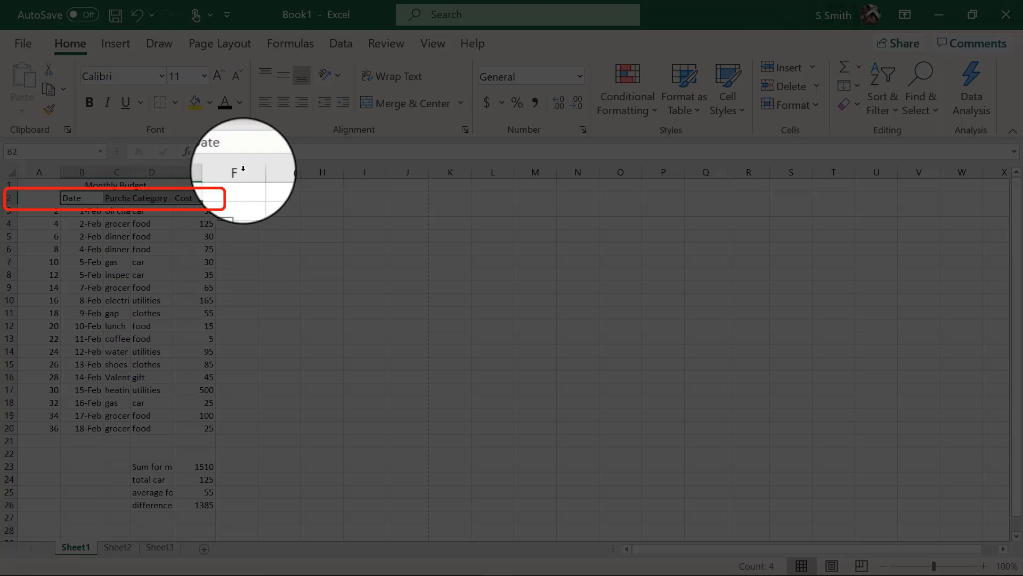
left_click(84, 100)
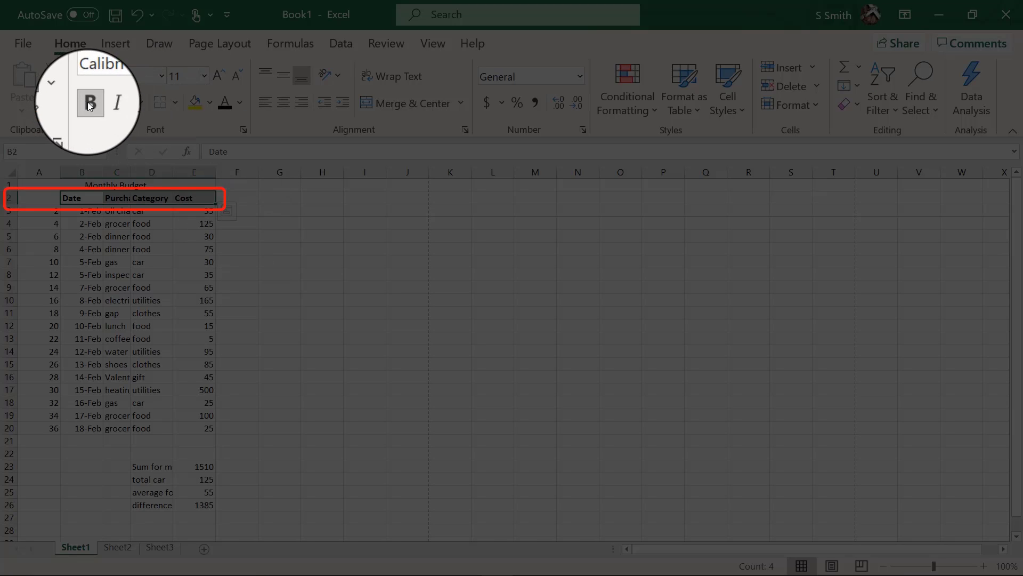
Step: Underline the Date, Purchase, Category and Cost headers in B2:E2
left_click(123, 103)
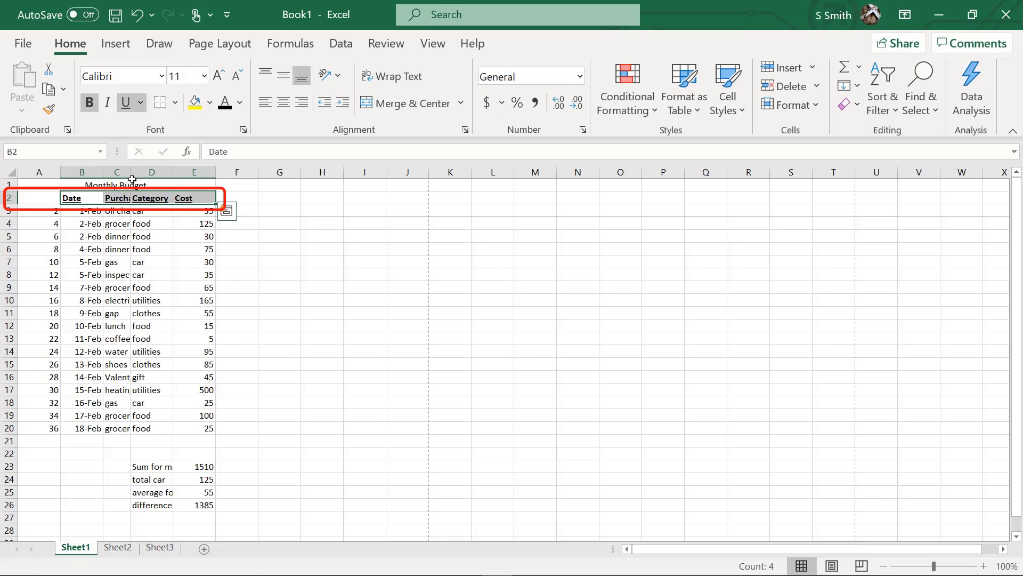
Step: Format the Monthly Budget title in the Arial Black font at size 20
left_click(95, 181)
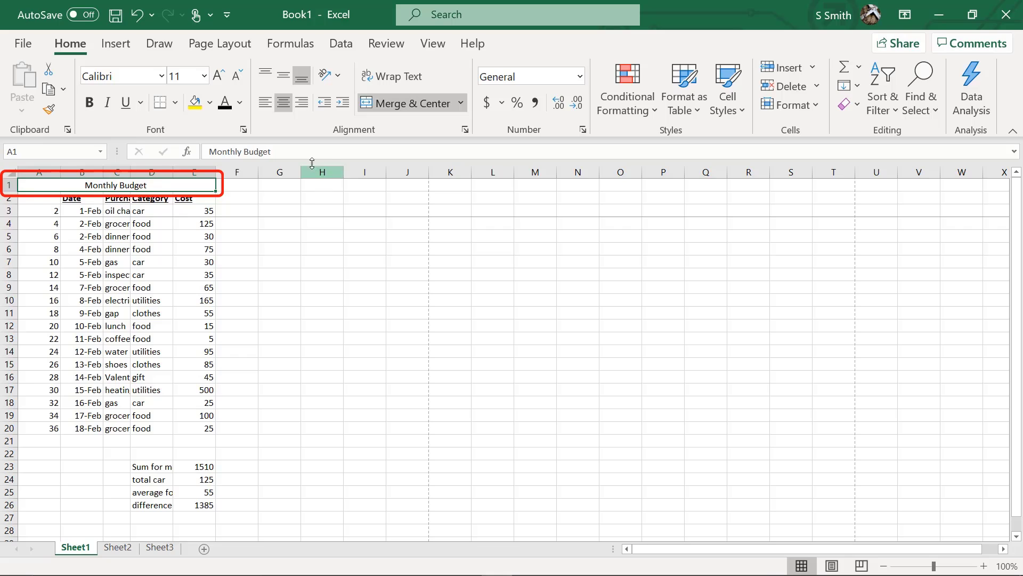
left_click(162, 78)
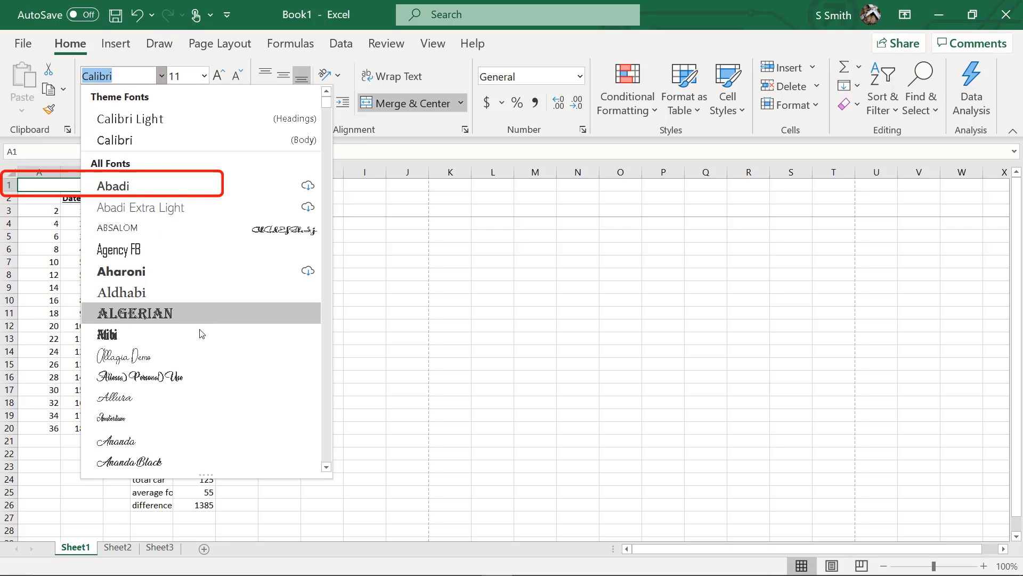
scroll(200, 341, "down", 4)
scroll(200, 347, "down", 2)
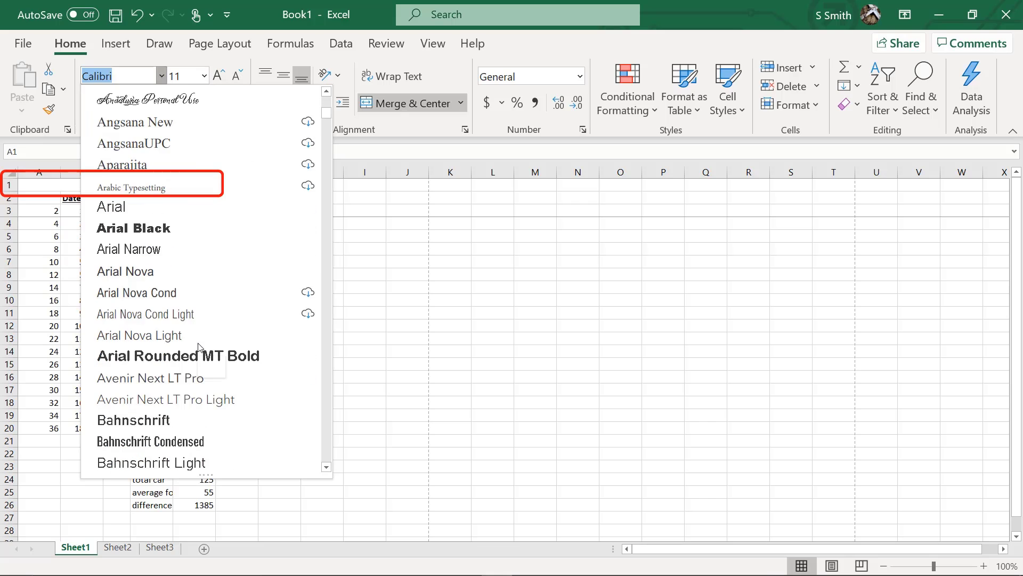
left_click(137, 232)
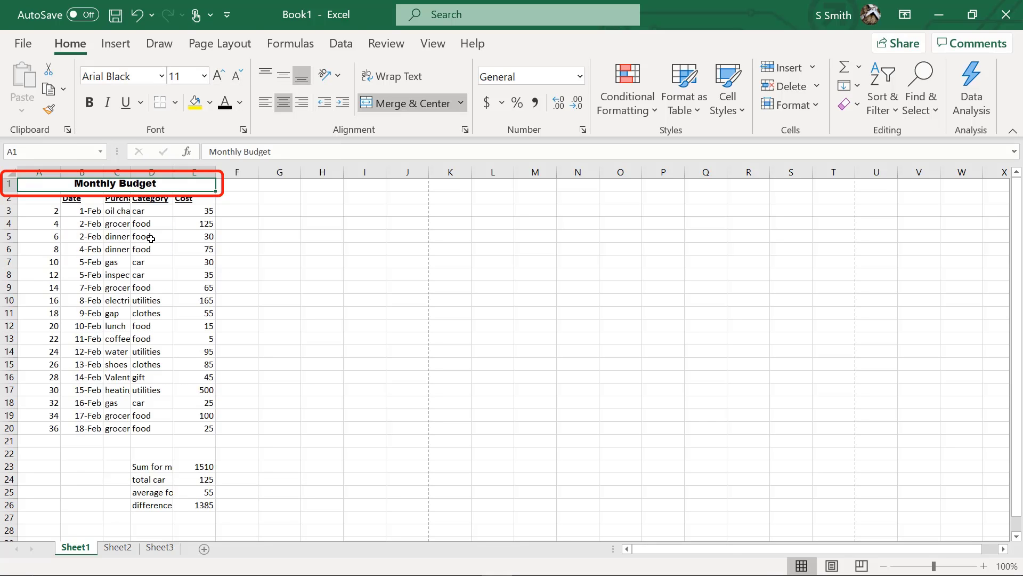
left_click(204, 76)
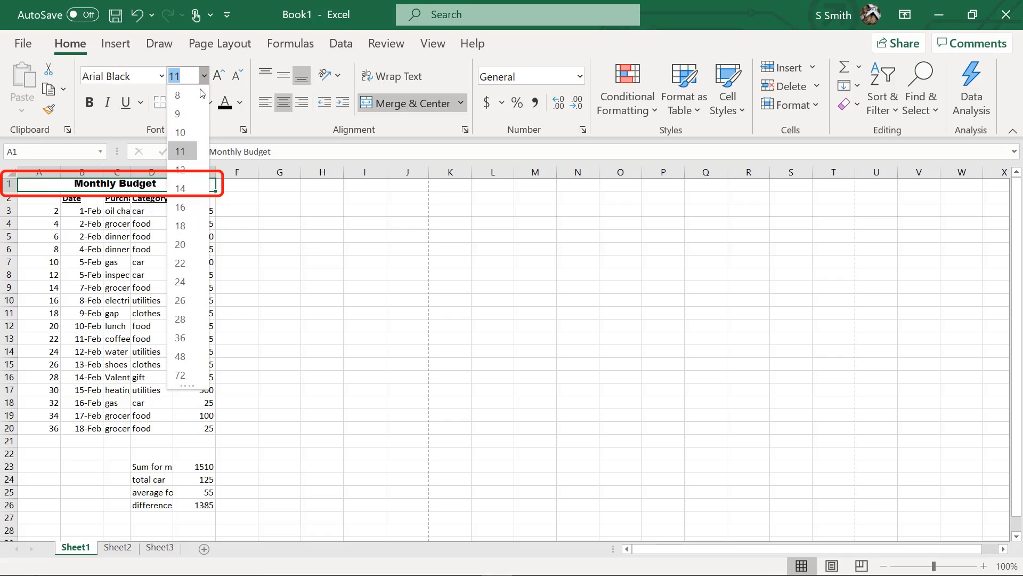
left_click(183, 246)
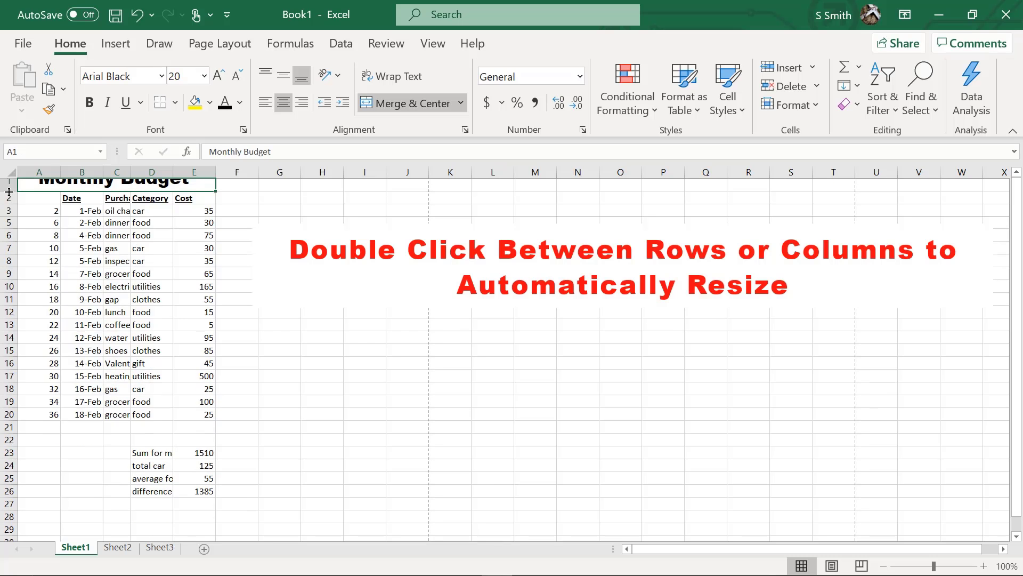
Step: Auto-fit the height of row 1, and auto-fit the widths of all columns with the whole sheet selected
double_click(9, 192)
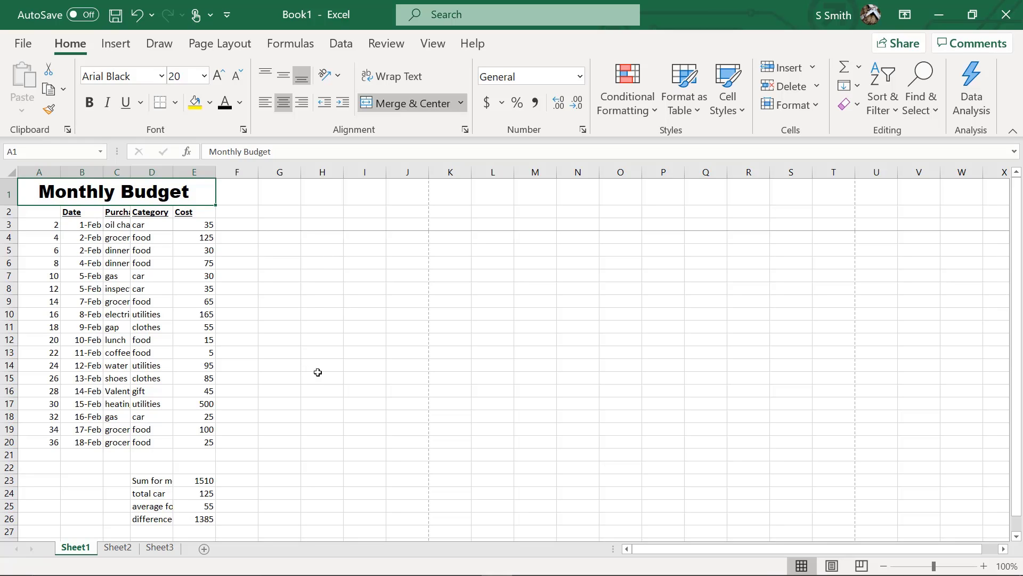
left_click(112, 237)
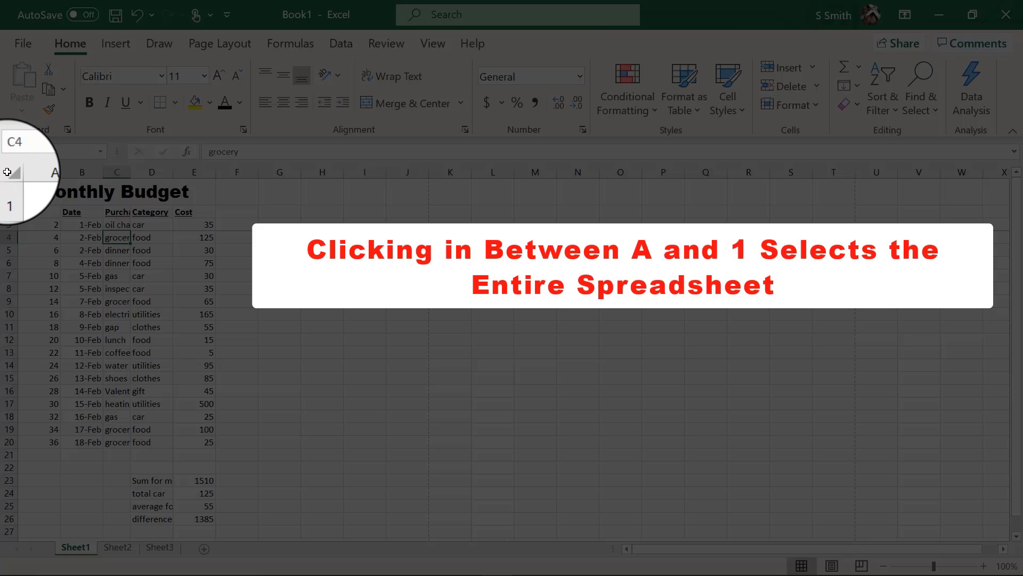
left_click(10, 172)
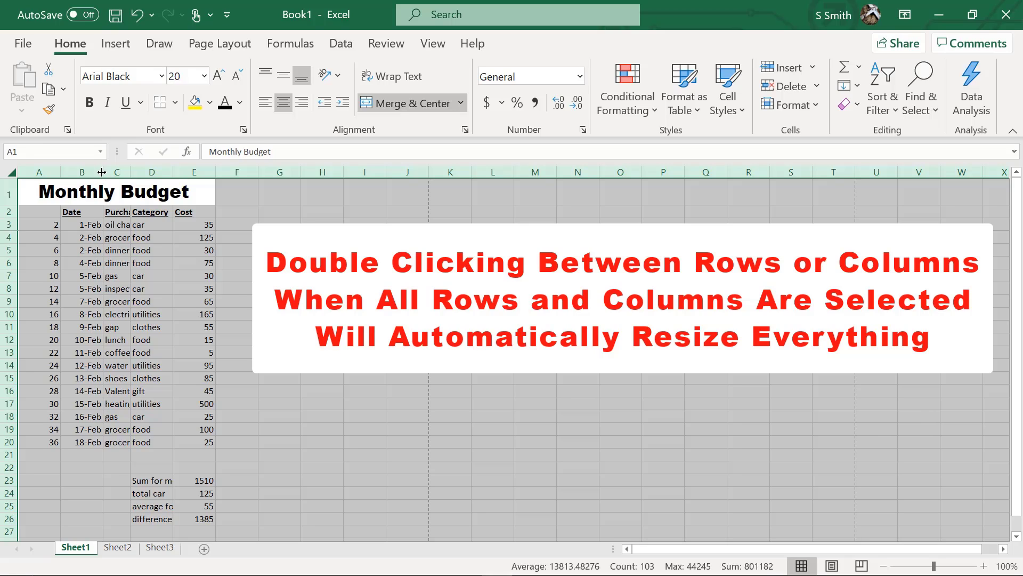
double_click(130, 172)
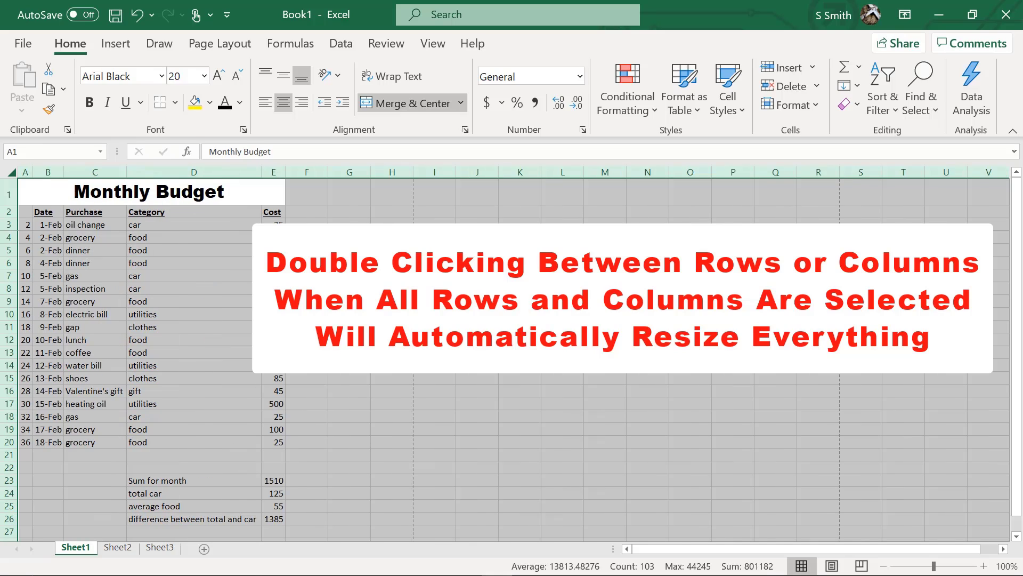
Step: Format the amounts in E3:E26 as Currency and switch them to the Accounting number format
left_click_drag(271, 226, 274, 520)
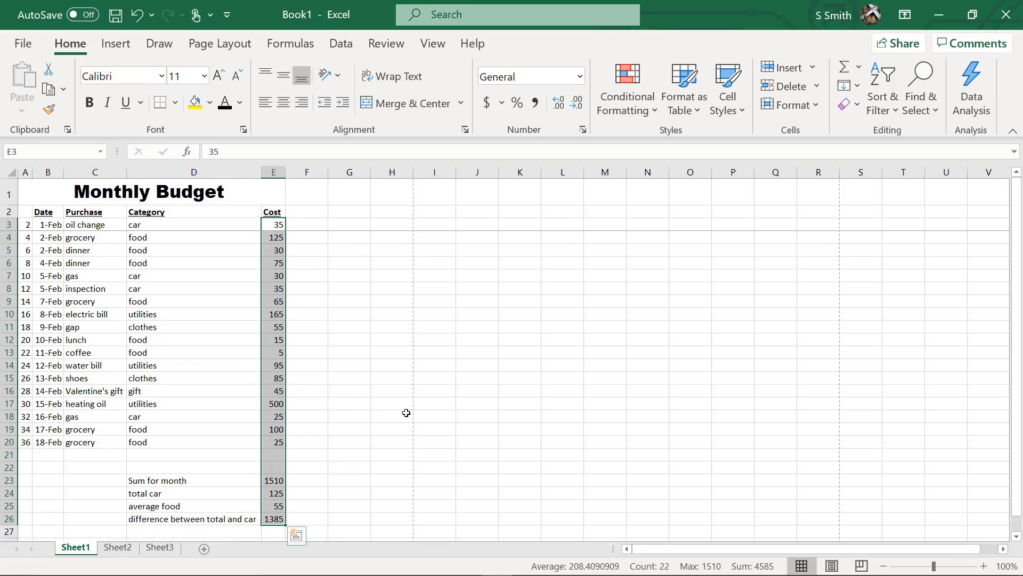
left_click(581, 80)
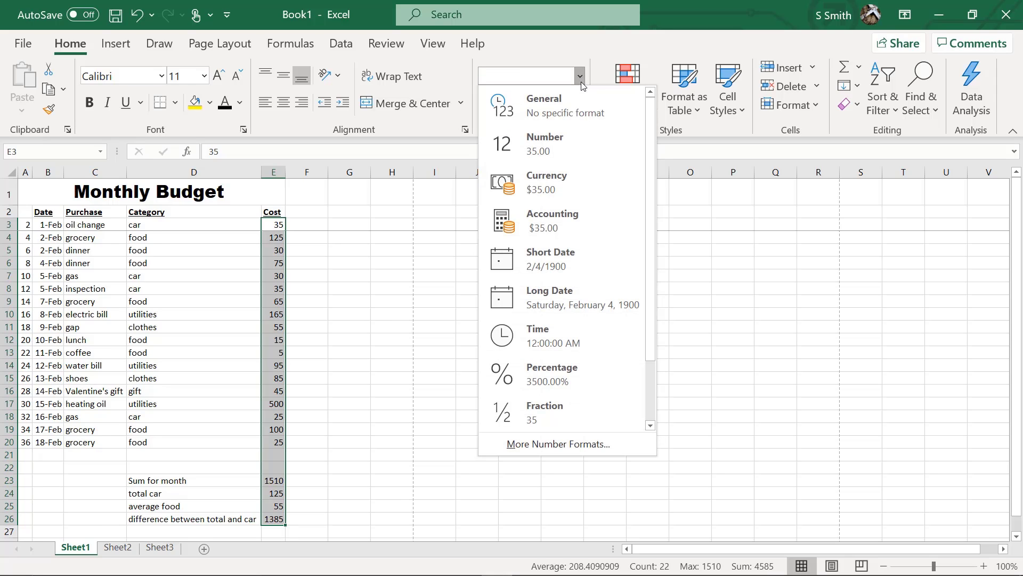
left_click(538, 188)
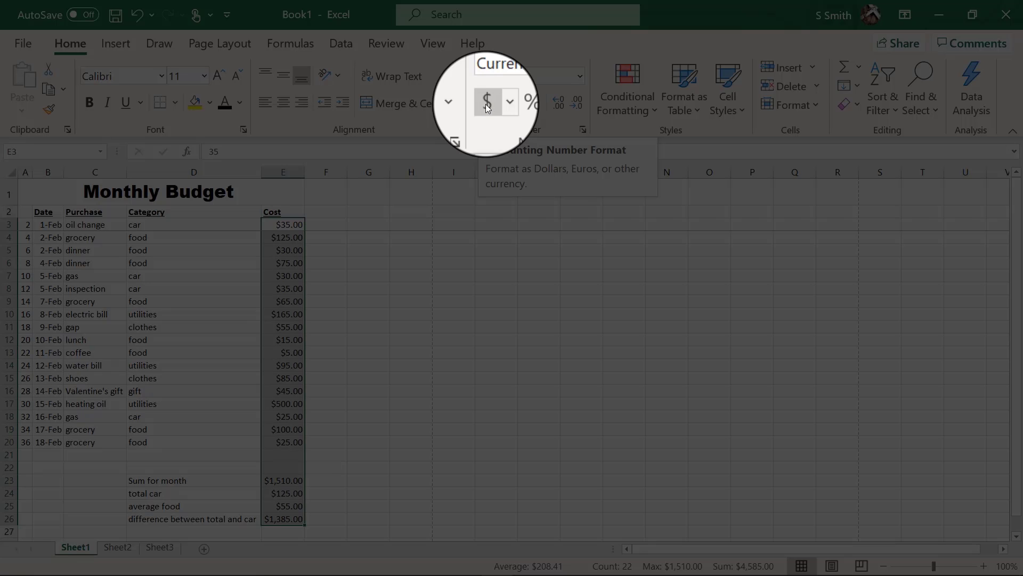
left_click(486, 103)
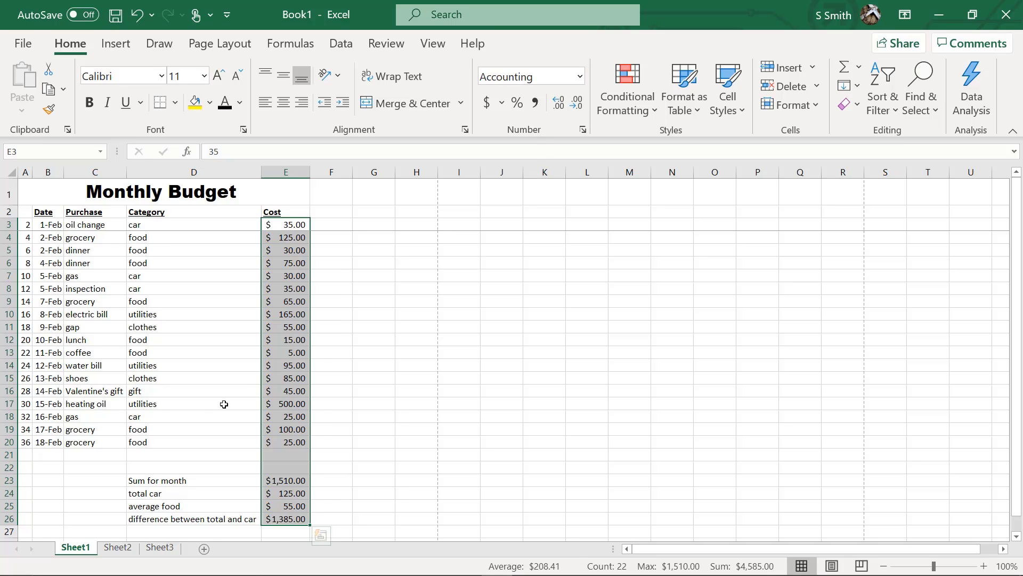
Step: Set the font color of the heating oil cost in E17 to red
left_click(283, 405)
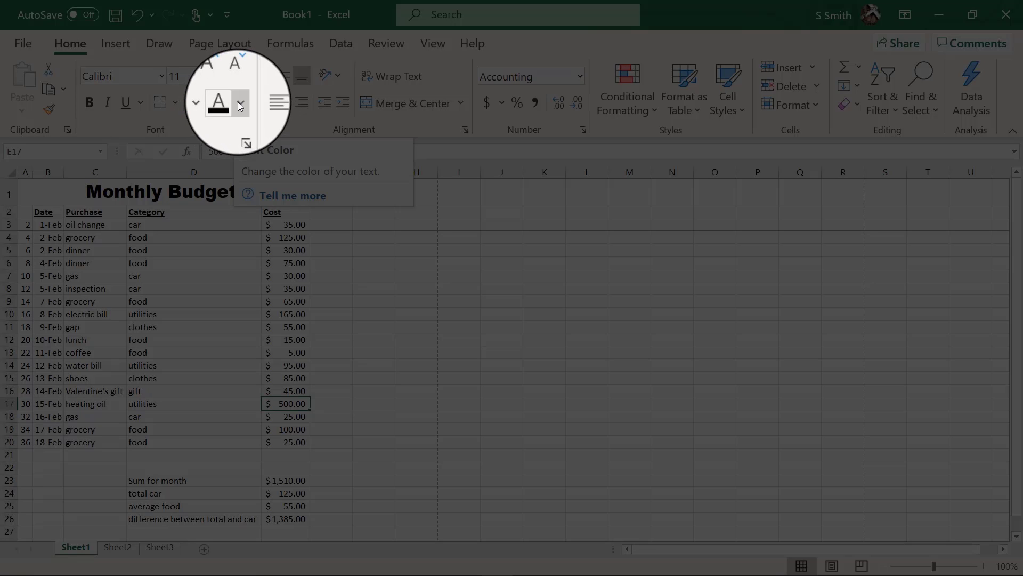
left_click(238, 104)
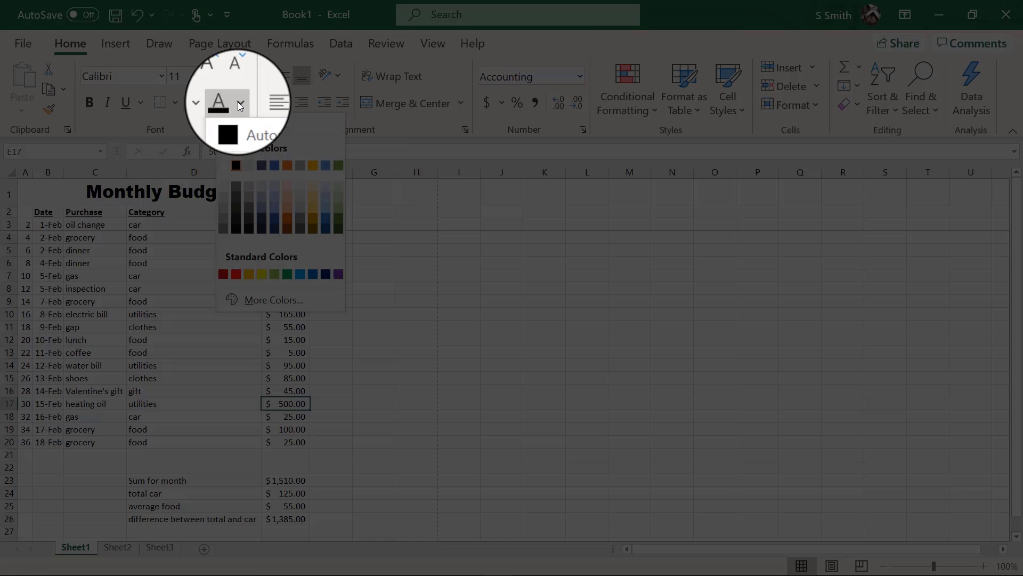
left_click(236, 274)
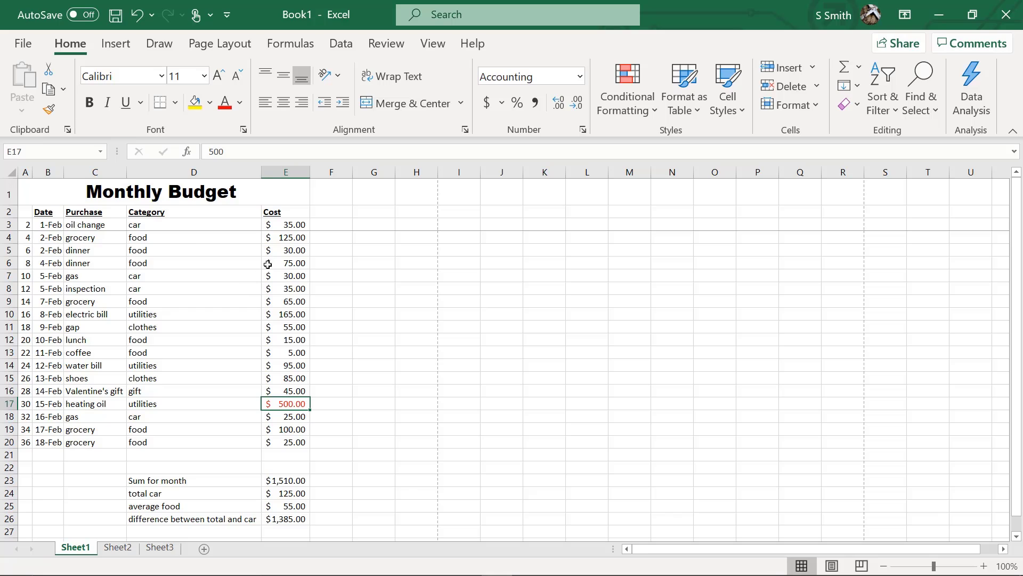
Step: Apply Thick Outside Borders around the budget table in A1:E26
left_click_drag(26, 191, 246, 520)
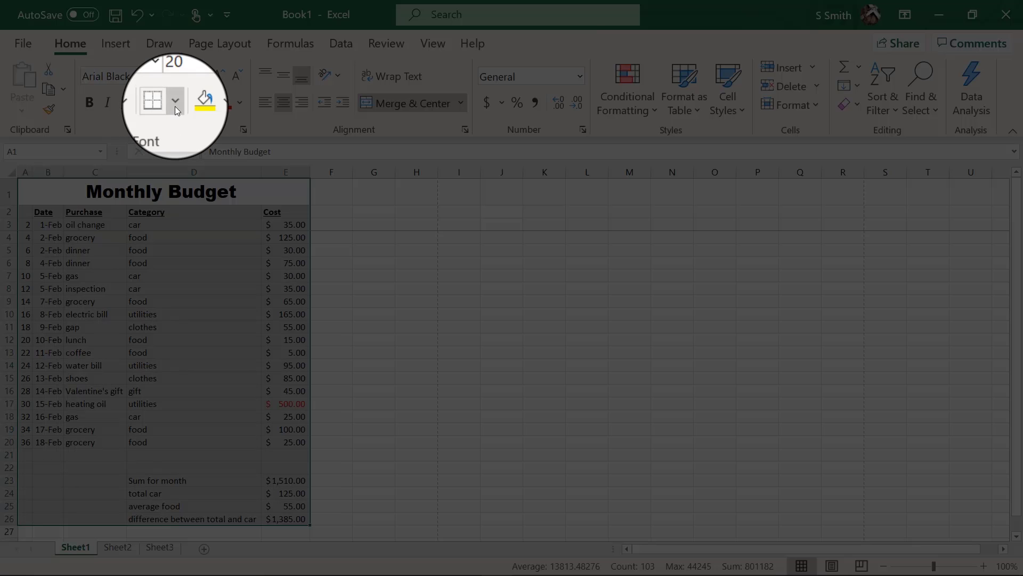
left_click(174, 102)
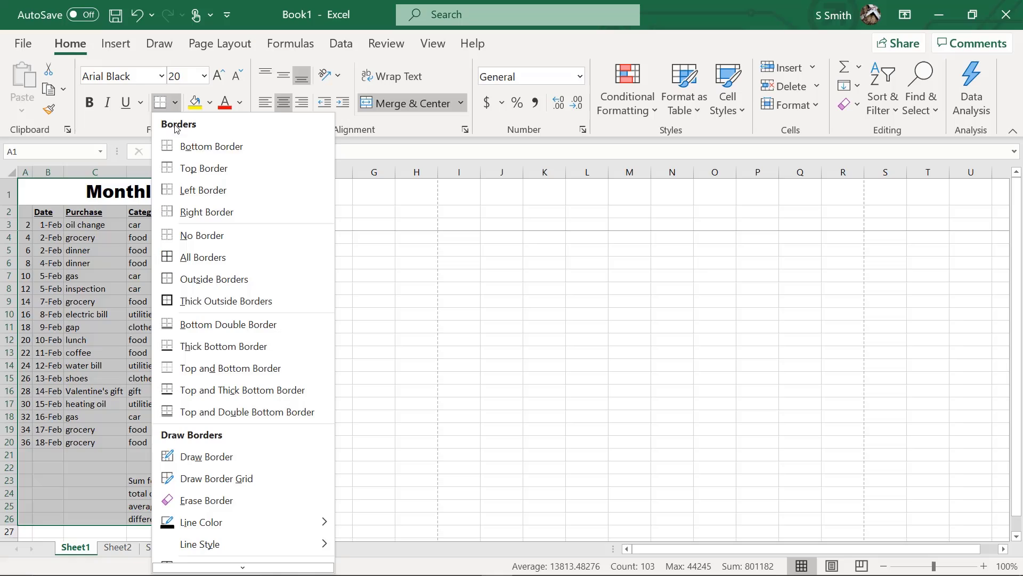
left_click(231, 305)
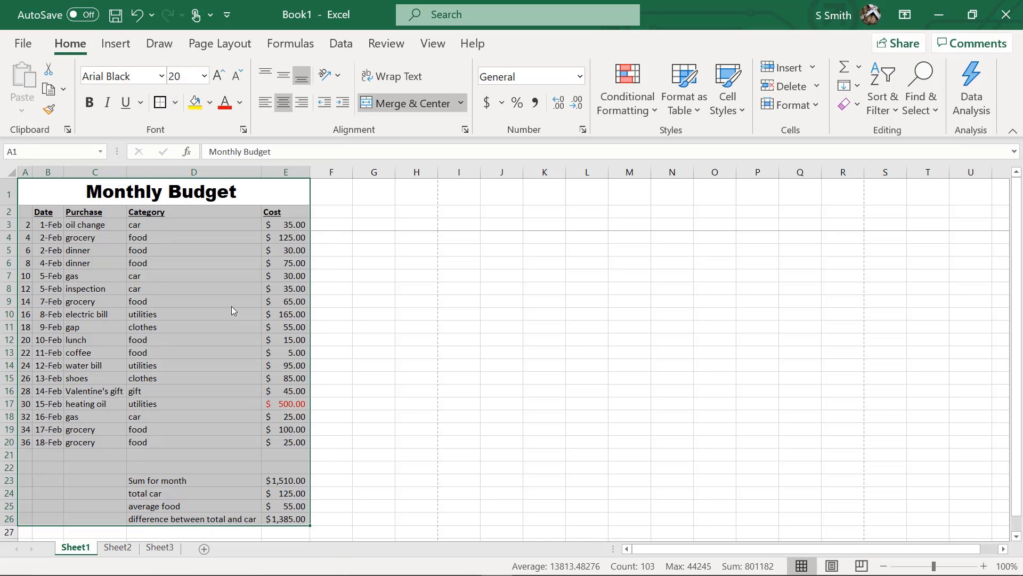
left_click(524, 264)
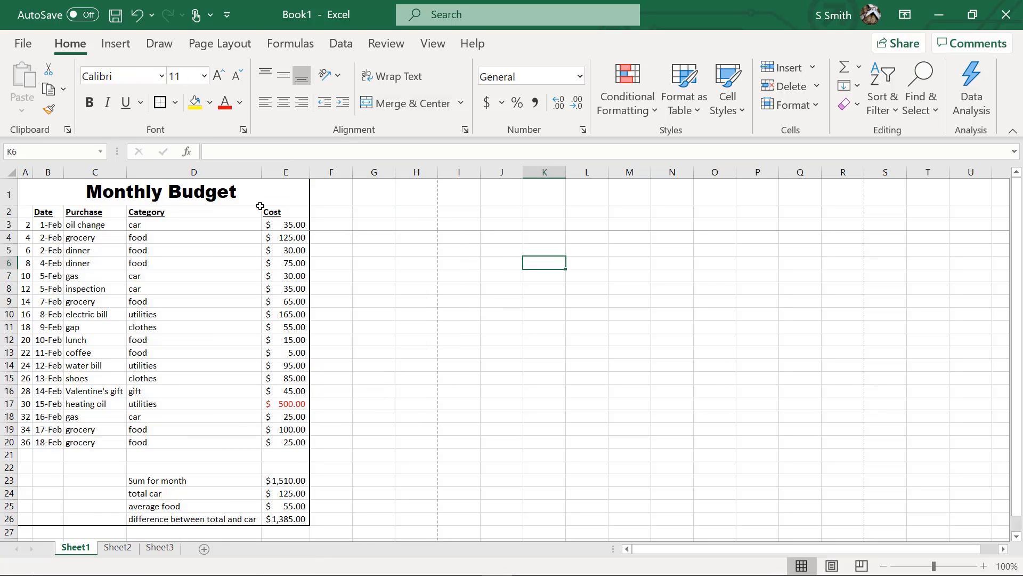
Step: Apply All Borders to every cell of the budget table in A1:E26
left_click_drag(22, 186, 294, 506)
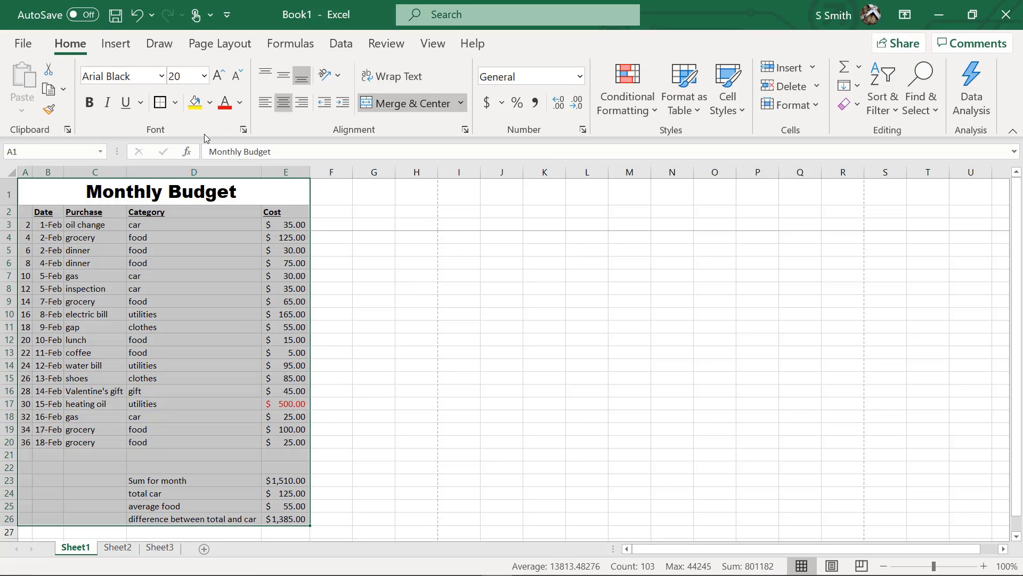
left_click(175, 103)
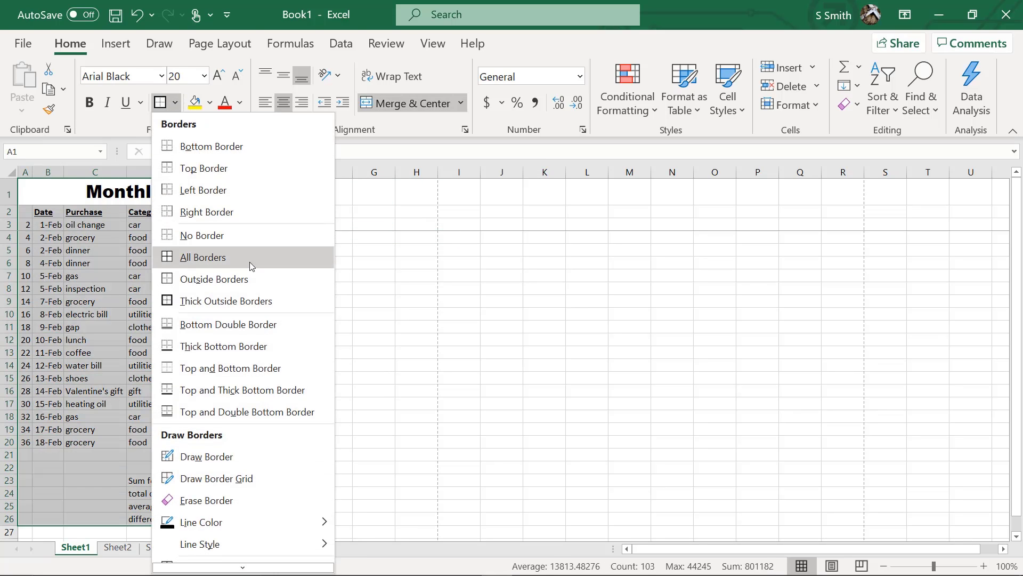
left_click(203, 258)
left_click(413, 312)
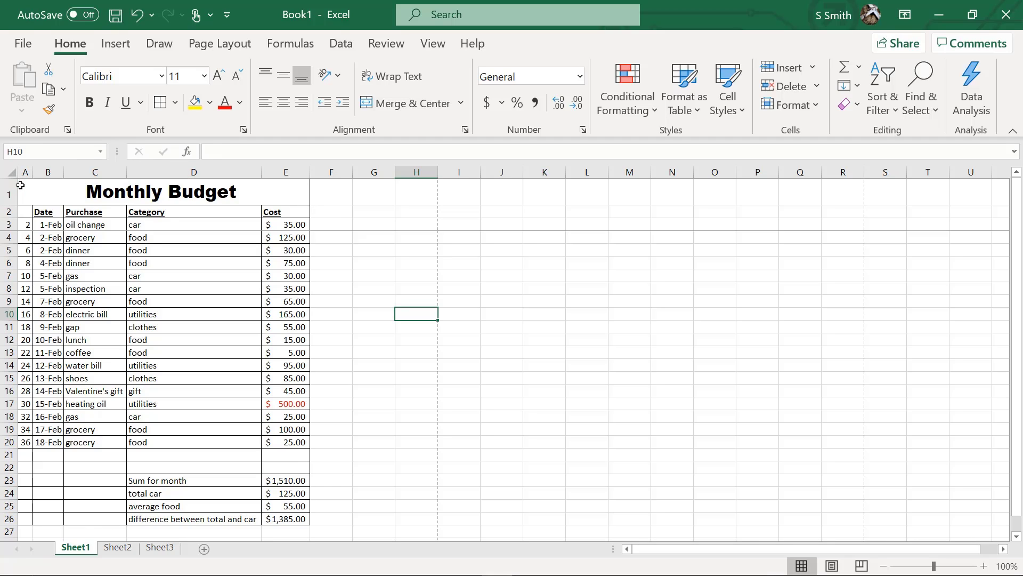
Step: Add Thick Outside Borders around A1:E26 again, keeping the inner cell borders
left_click_drag(20, 185, 251, 513)
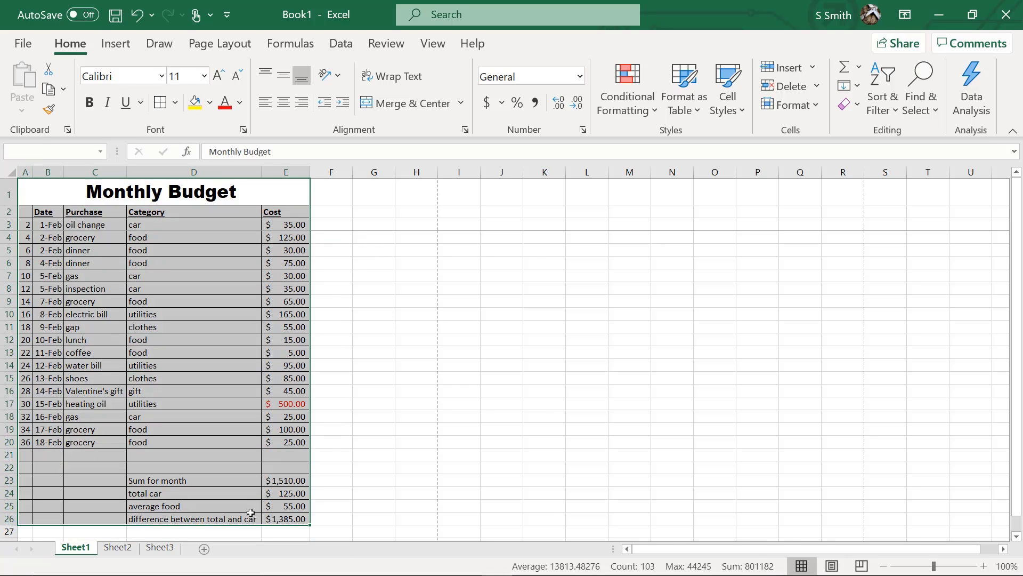
left_click(175, 102)
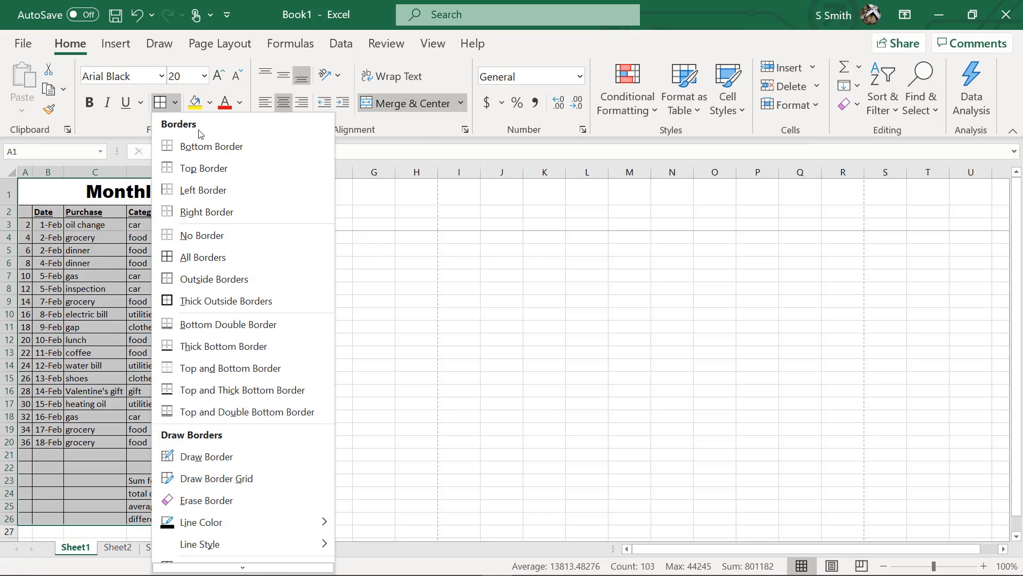
left_click(207, 301)
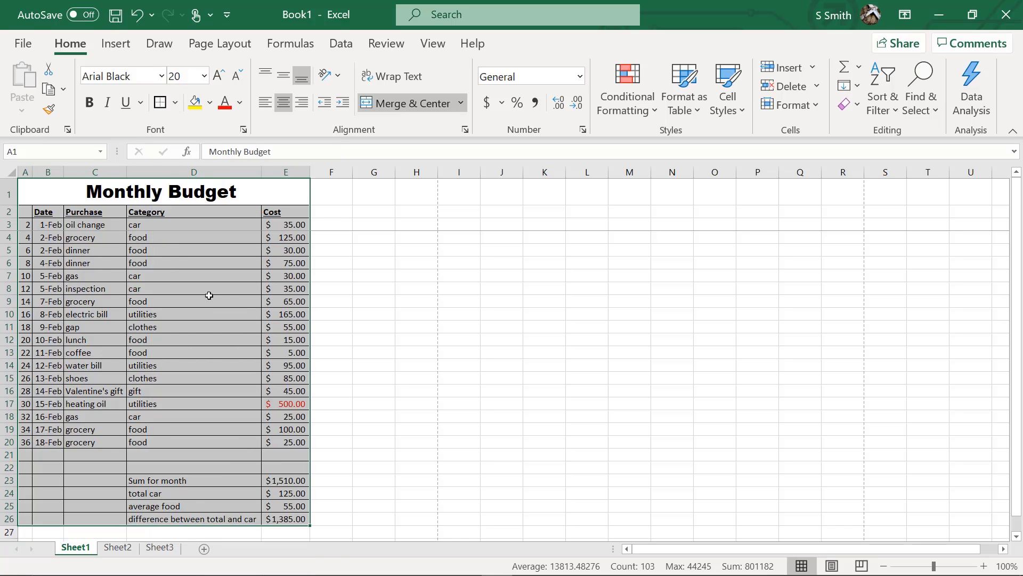
left_click(176, 102)
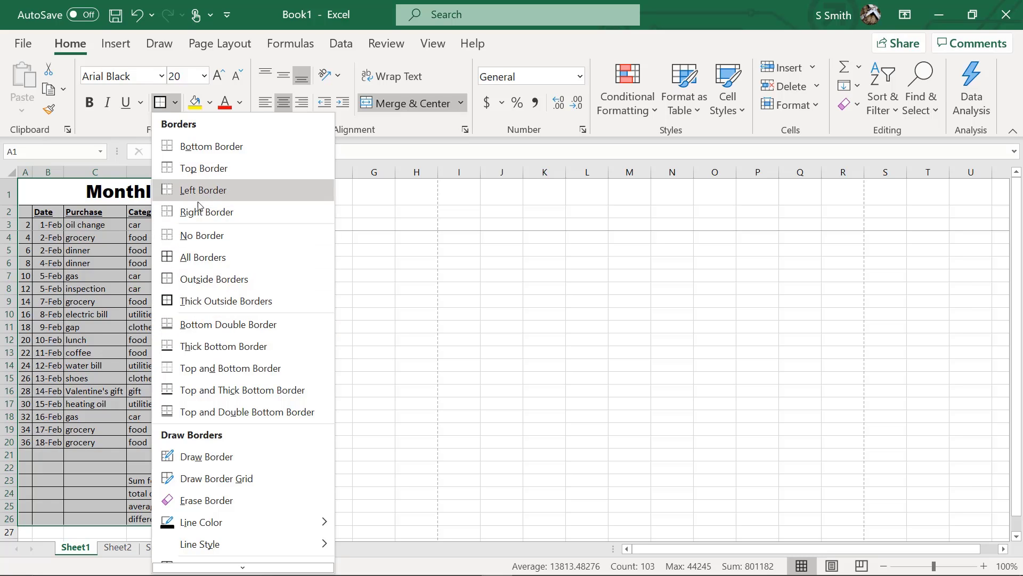
left_click(436, 366)
Step: Clear the "Sum for month" formula in E23 and replace it with an AutoSum of E3:E22
left_click(276, 481)
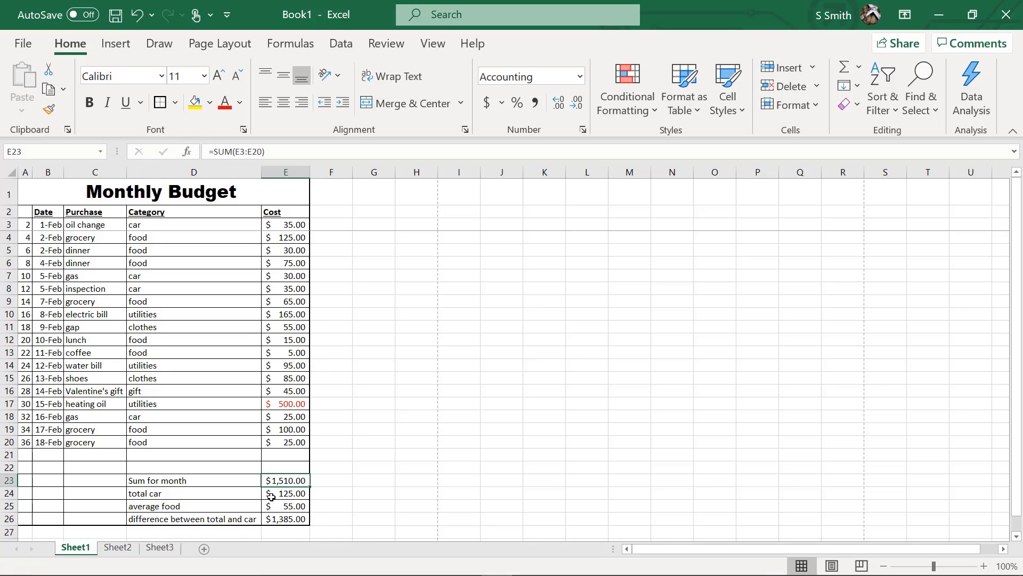
key("Delete")
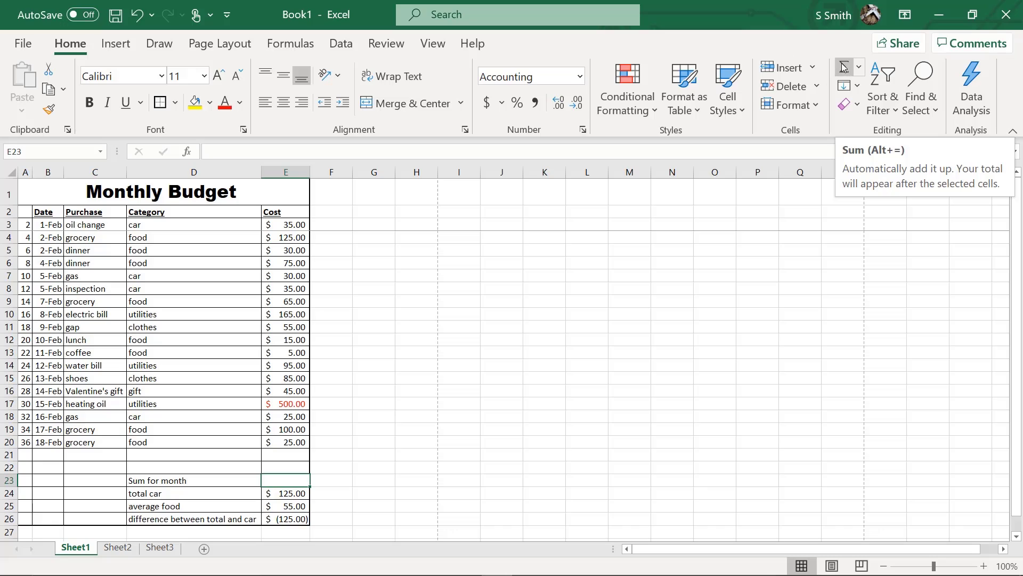
left_click(844, 67)
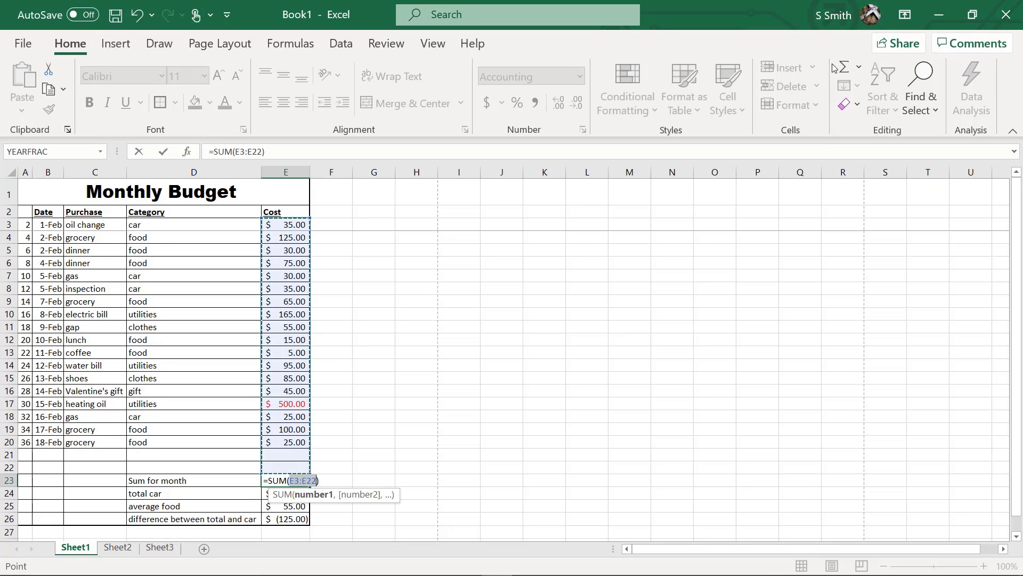
key("Return")
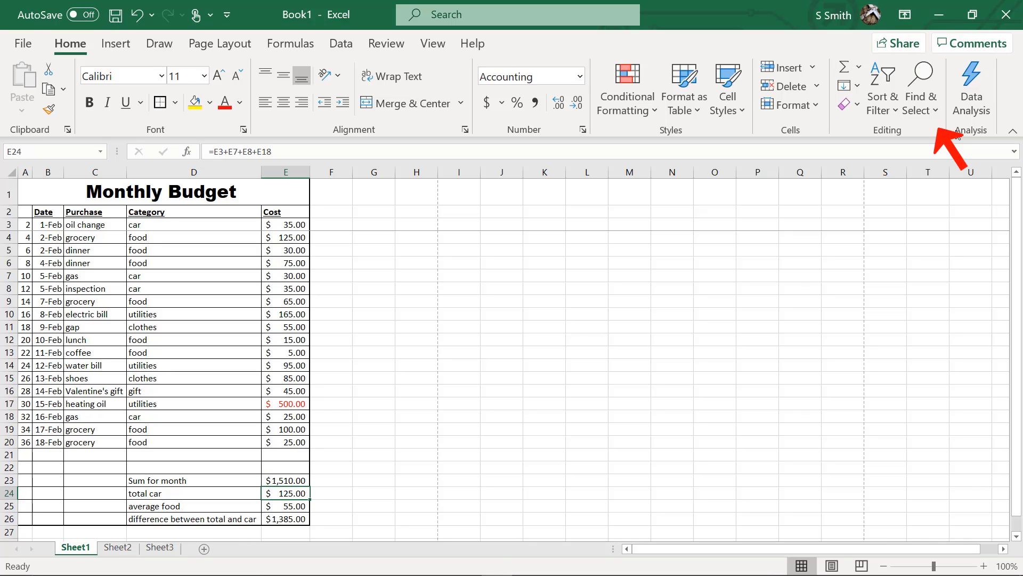
Step: Search the sheet for the text "valentine" and go to the next match
left_click(935, 109)
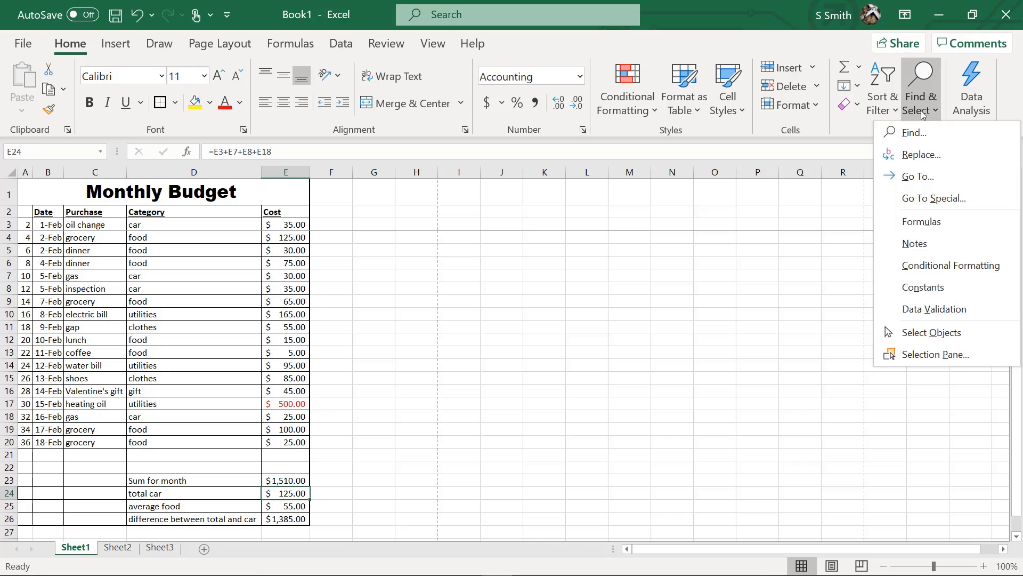
left_click(913, 132)
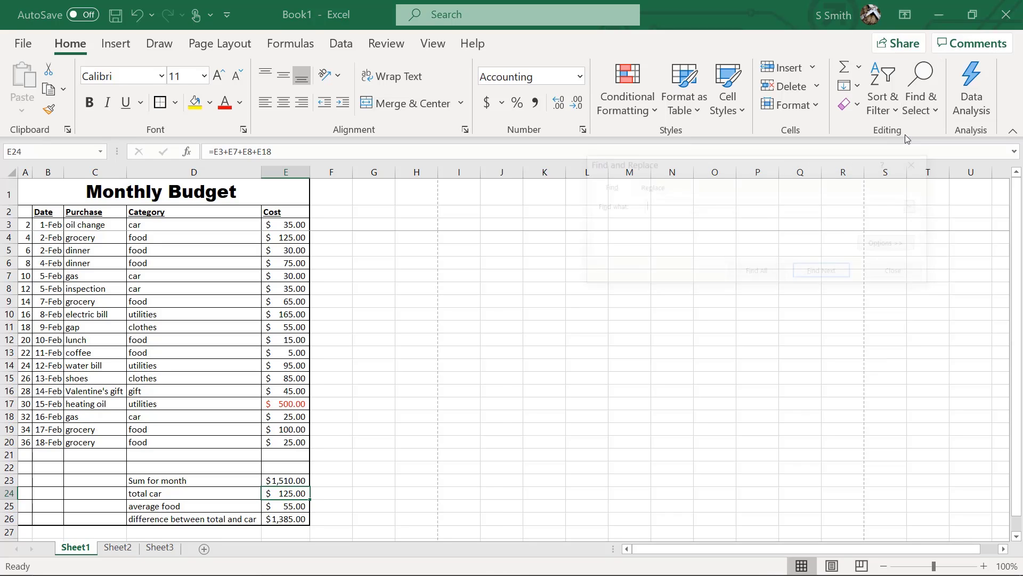
type("va")
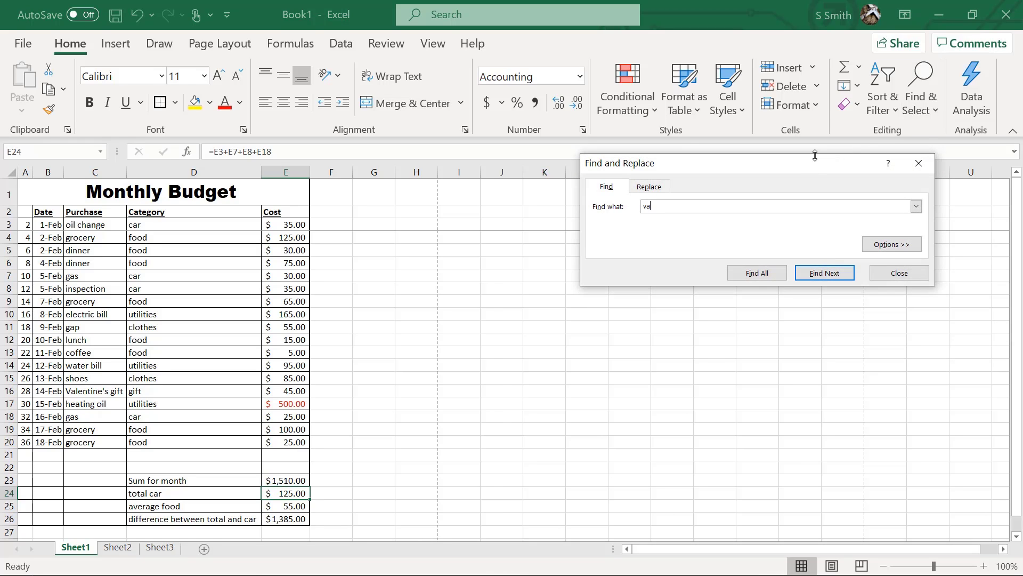
type("lentine")
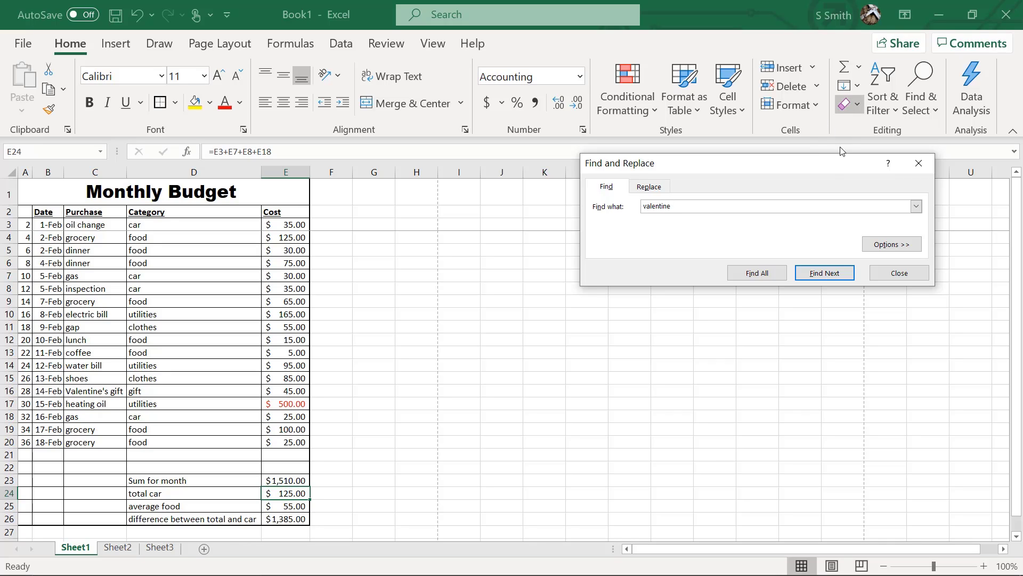
left_click(821, 273)
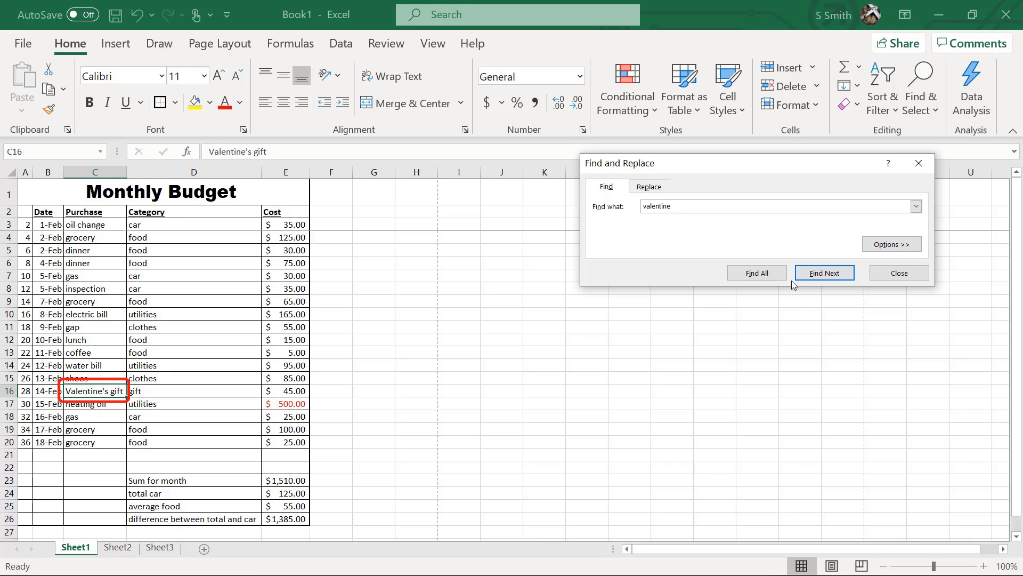
Step: Replace "valentine" with "v-day" in the 14-Feb purchase entry in C16 and finish the find-and-replace
left_click(649, 185)
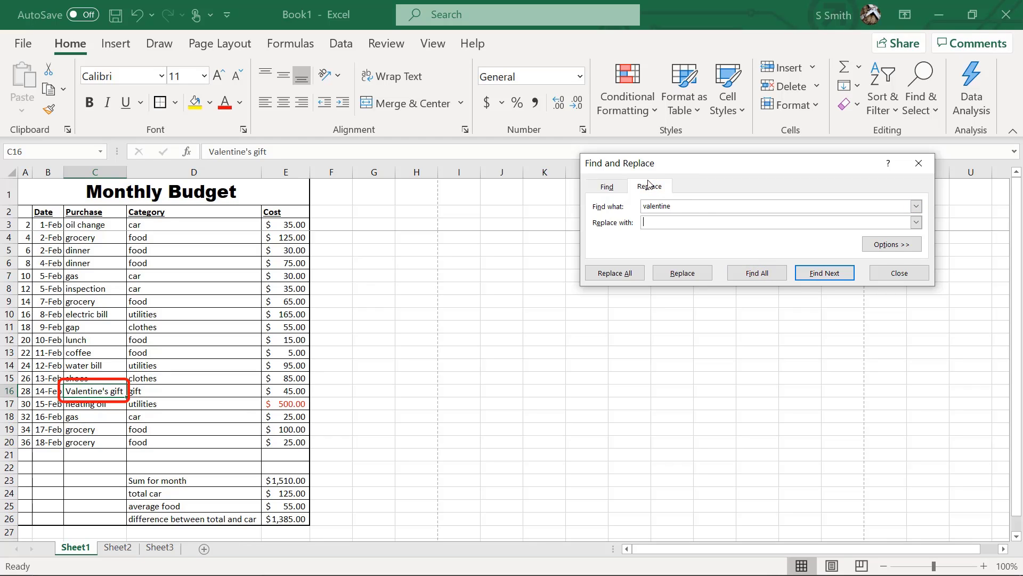
double_click(663, 206)
left_click(656, 222)
left_click(671, 273)
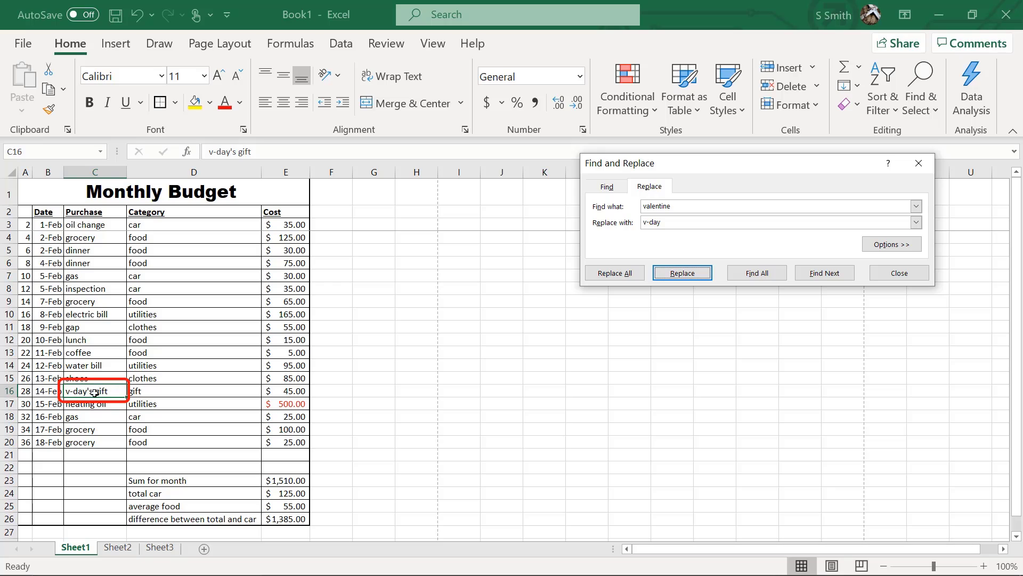
left_click(899, 274)
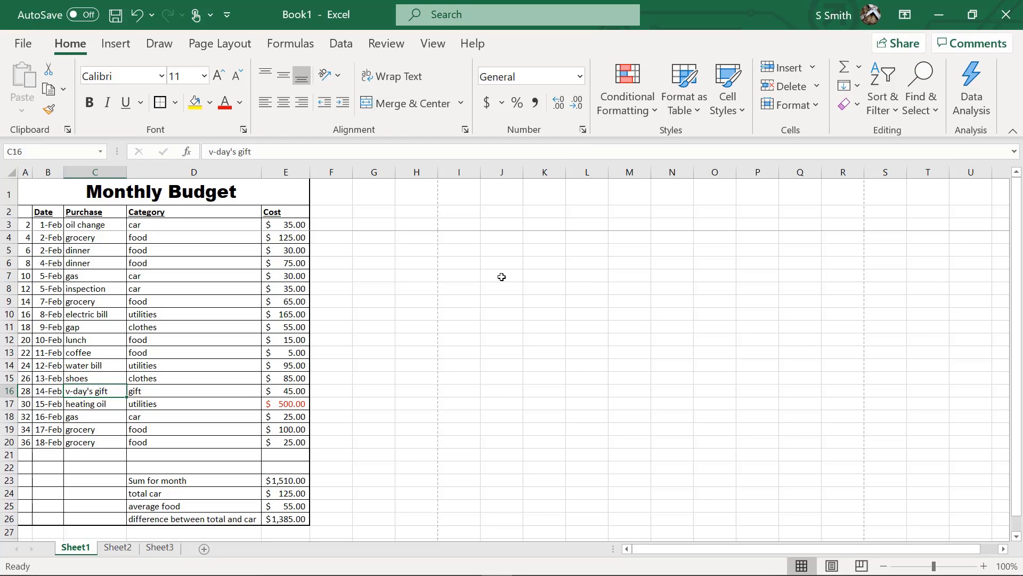
left_click(501, 276)
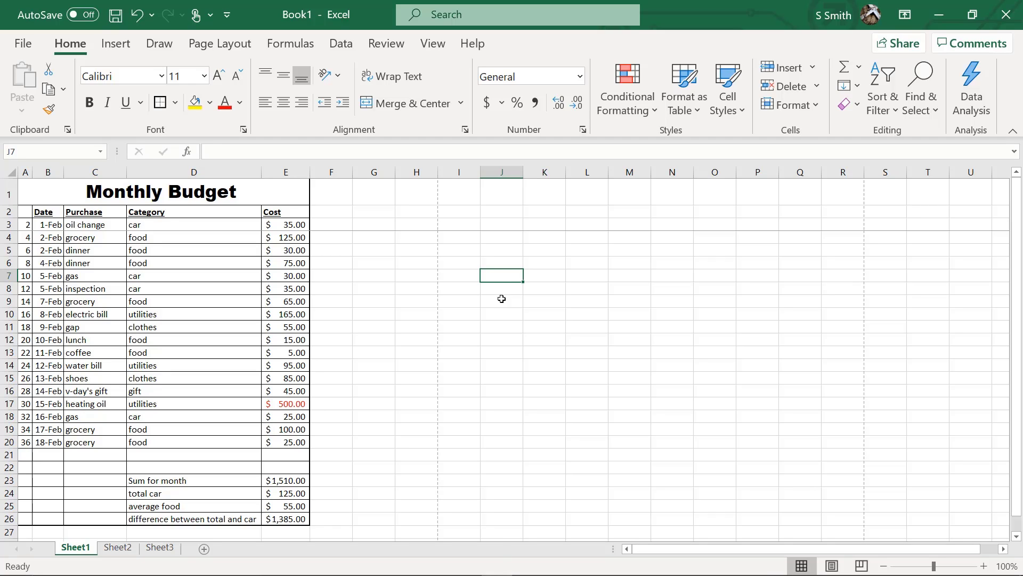
Step: Enter "hello" in cell J7 and copy the Date header's formatting onto it with Format Painter
type("hello")
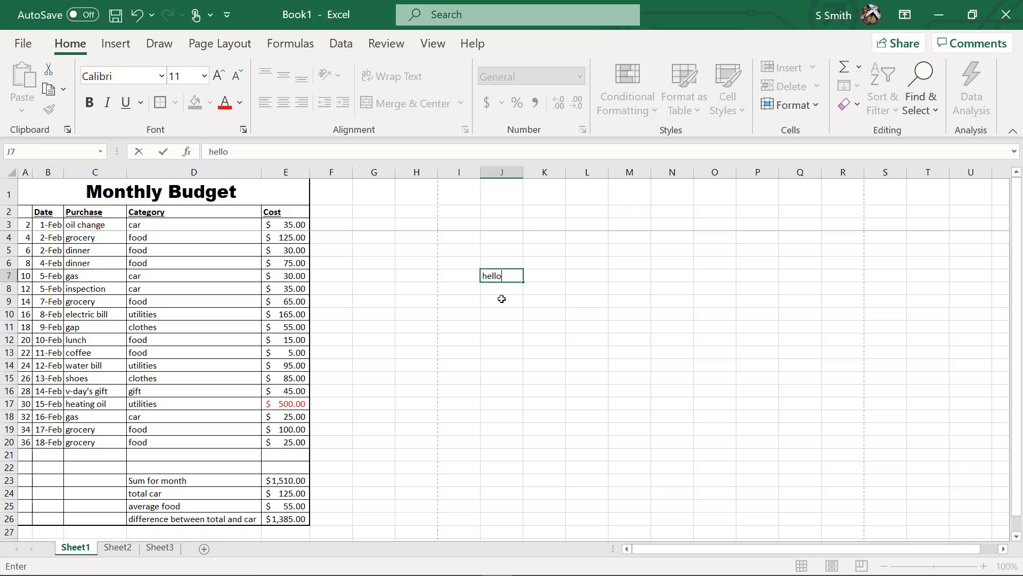
key("Return")
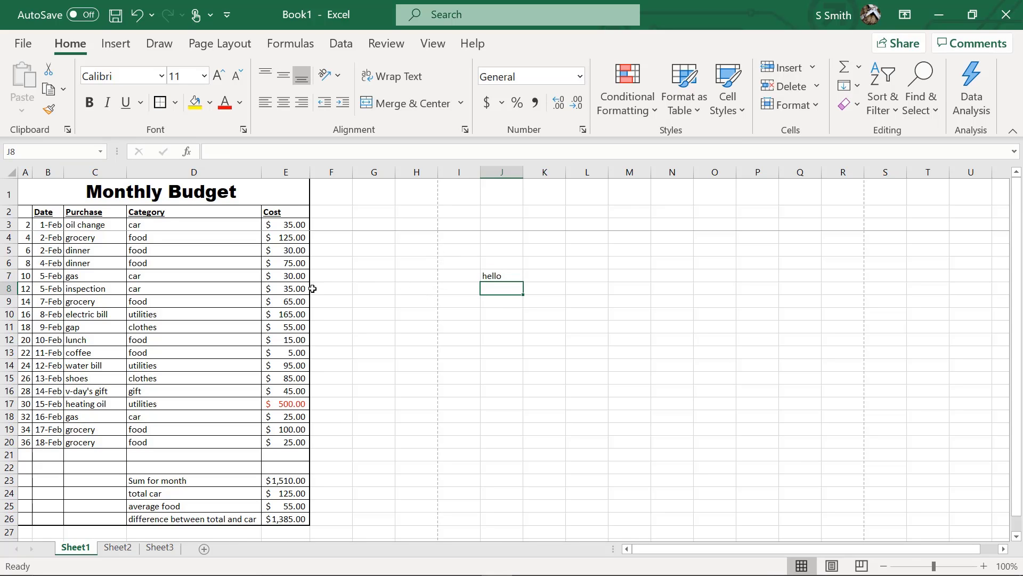
left_click(44, 213)
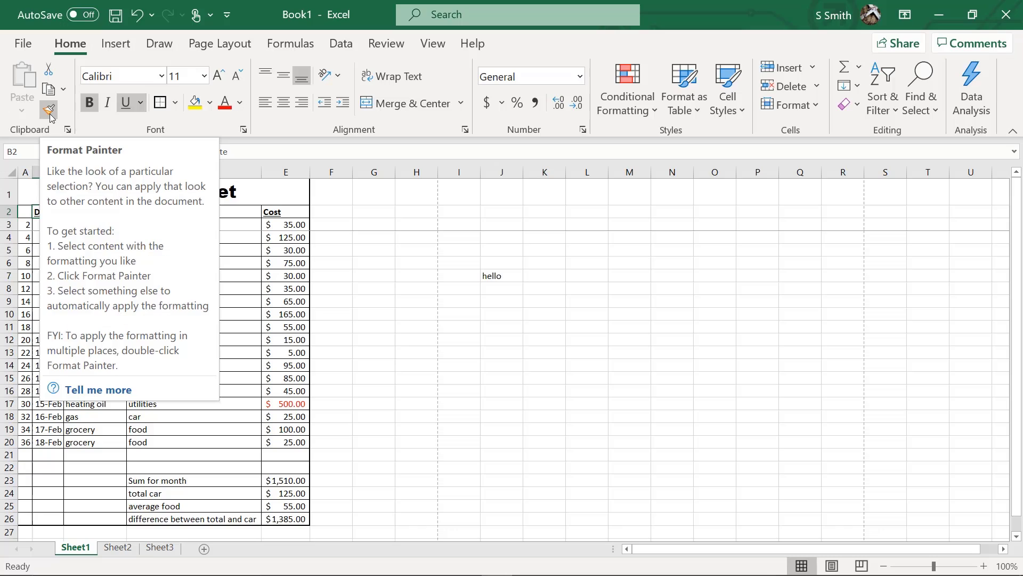
left_click(50, 112)
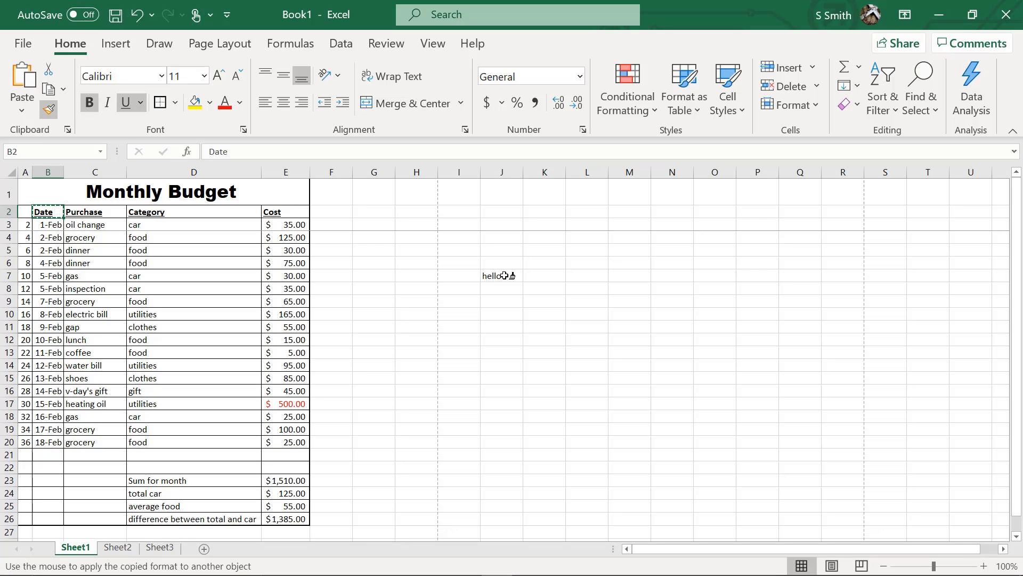
left_click(507, 276)
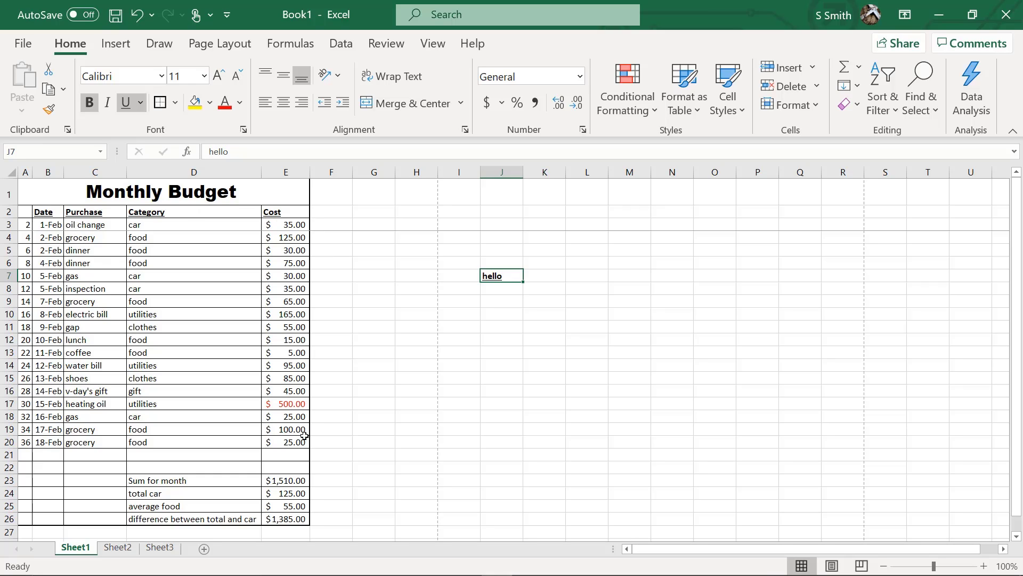
Step: Copy the formatting of the heating oil cost in E17 onto cell J7 with Format Painter
left_click(293, 401)
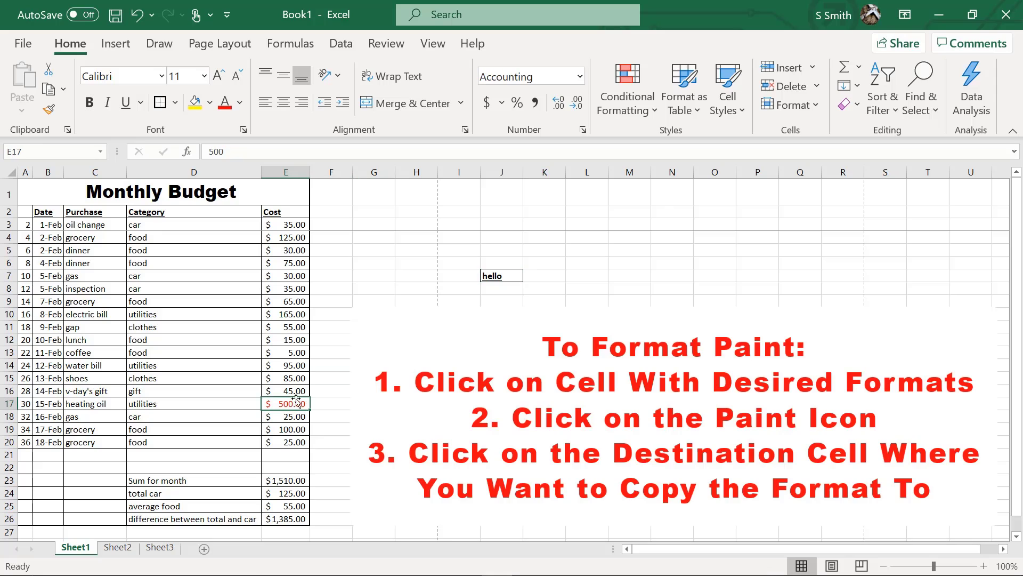
left_click(48, 111)
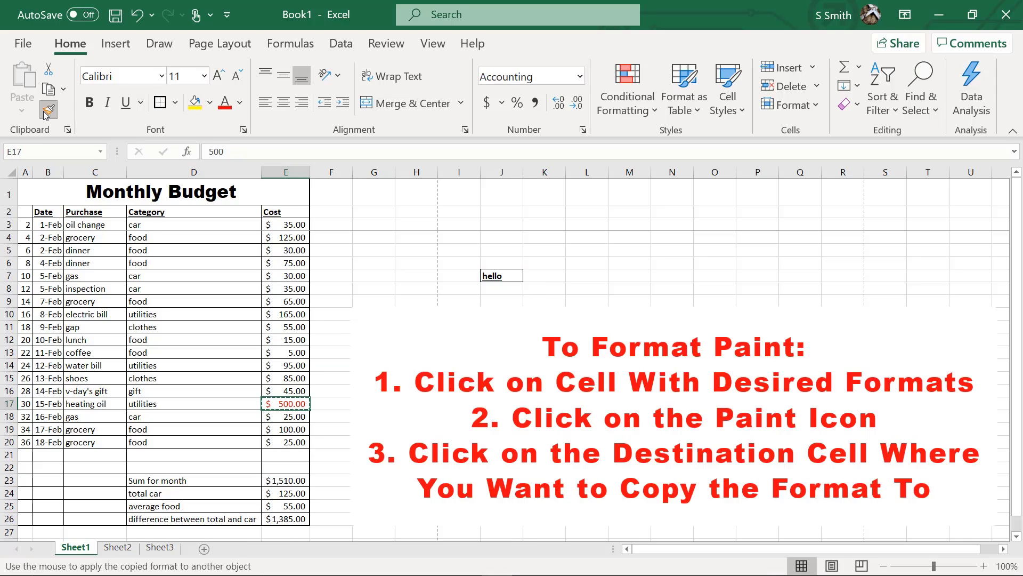
left_click(504, 275)
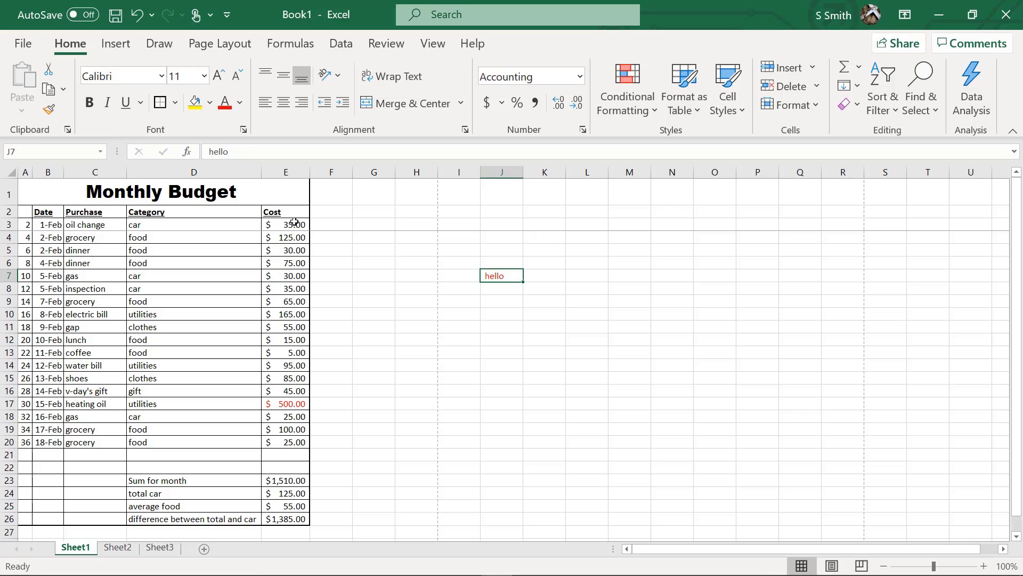
Step: Conditionally format the costs in E3:E20 that are greater than 100 with Green Fill with Dark Green Text
left_click_drag(292, 224, 308, 446)
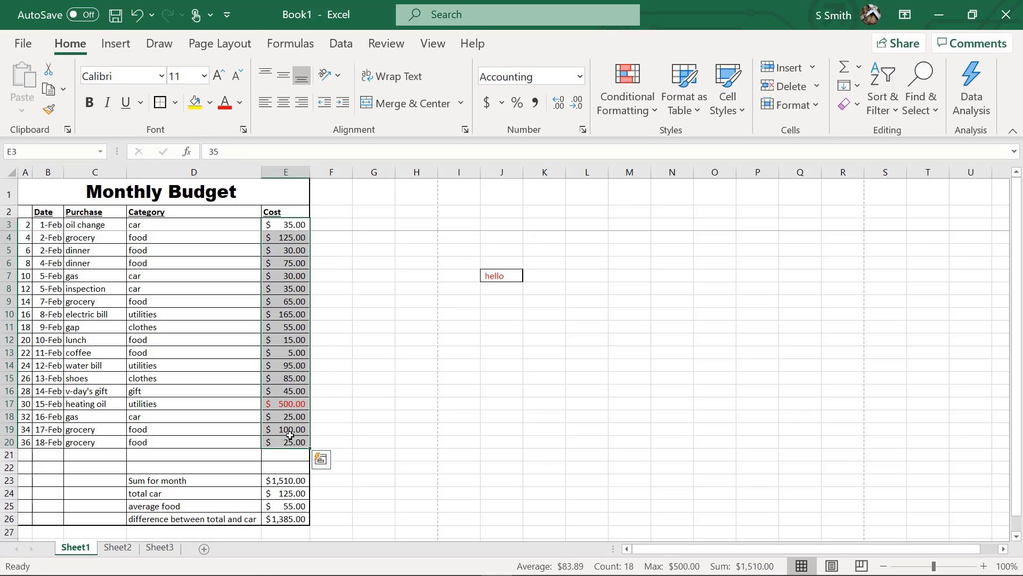
left_click(657, 110)
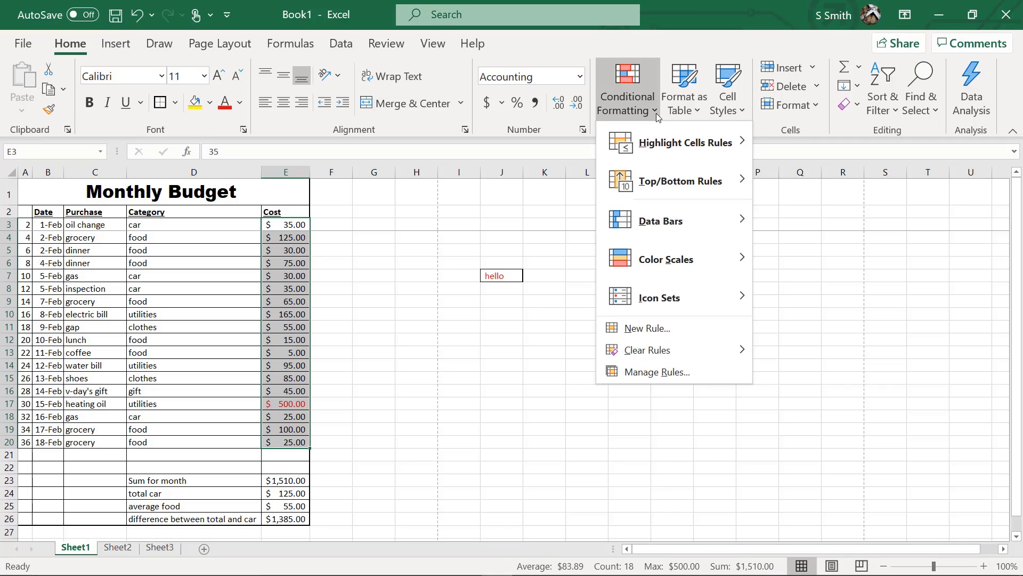
mouse_move(650, 147)
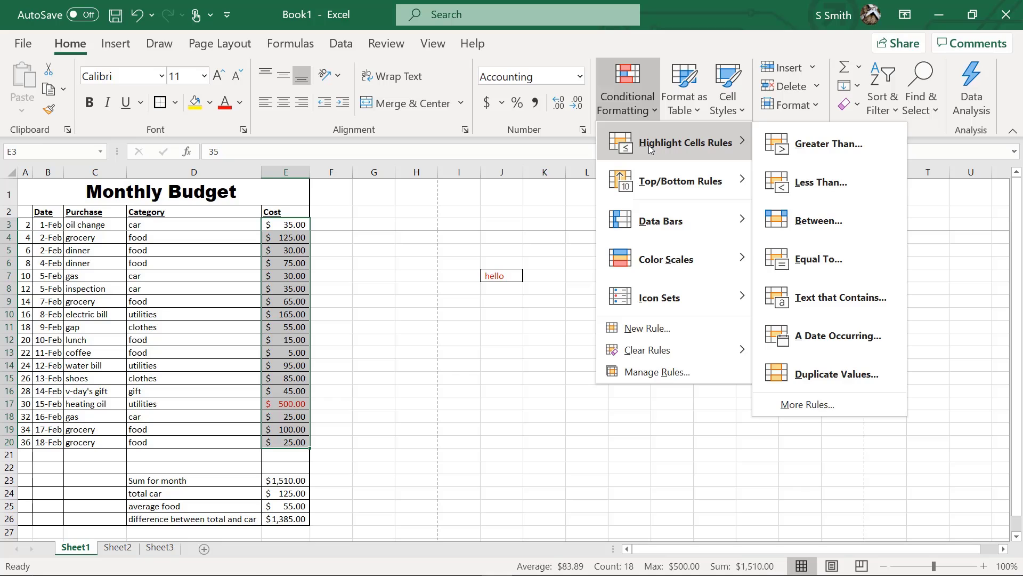
left_click(806, 145)
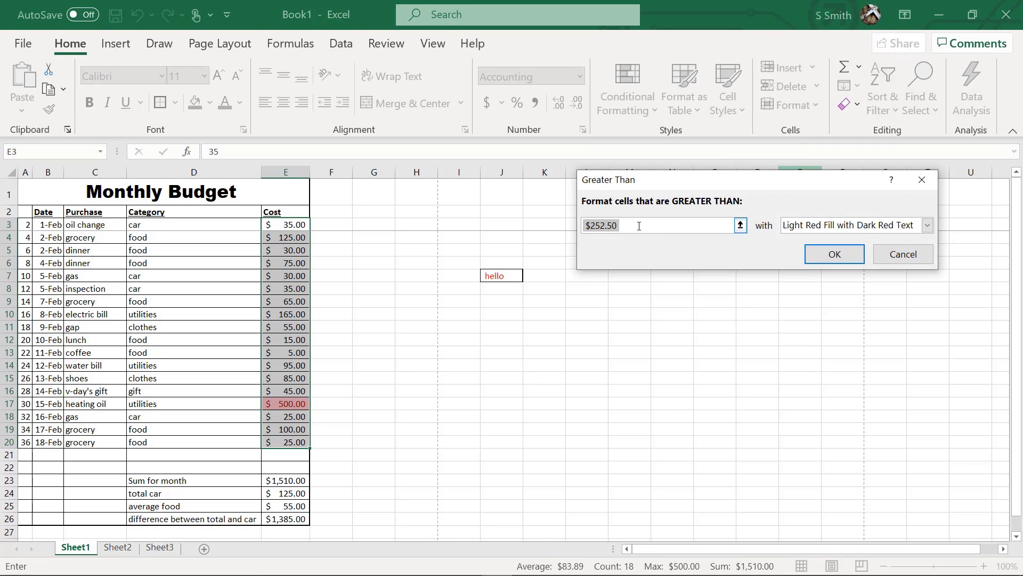
type("100")
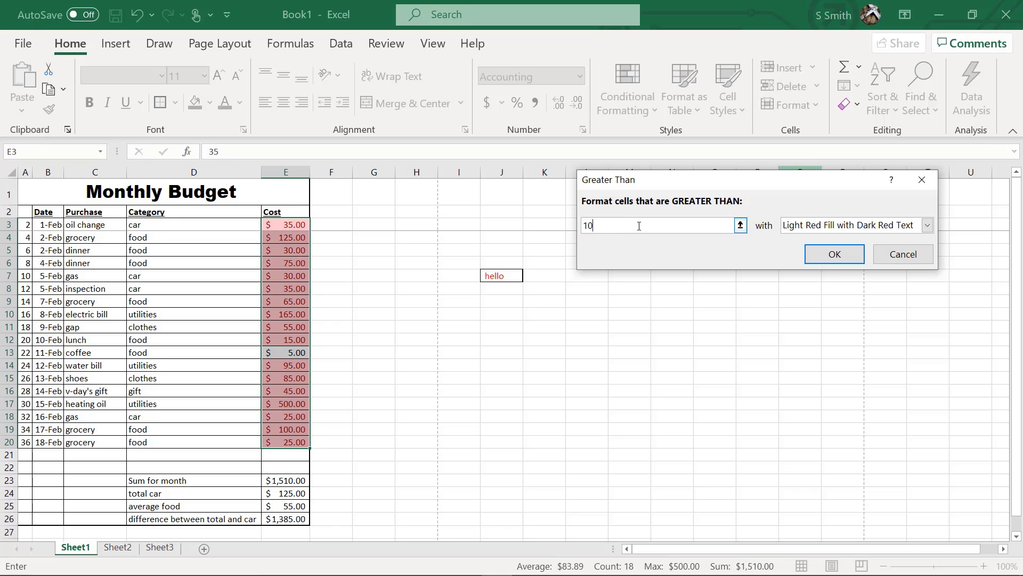
left_click(927, 228)
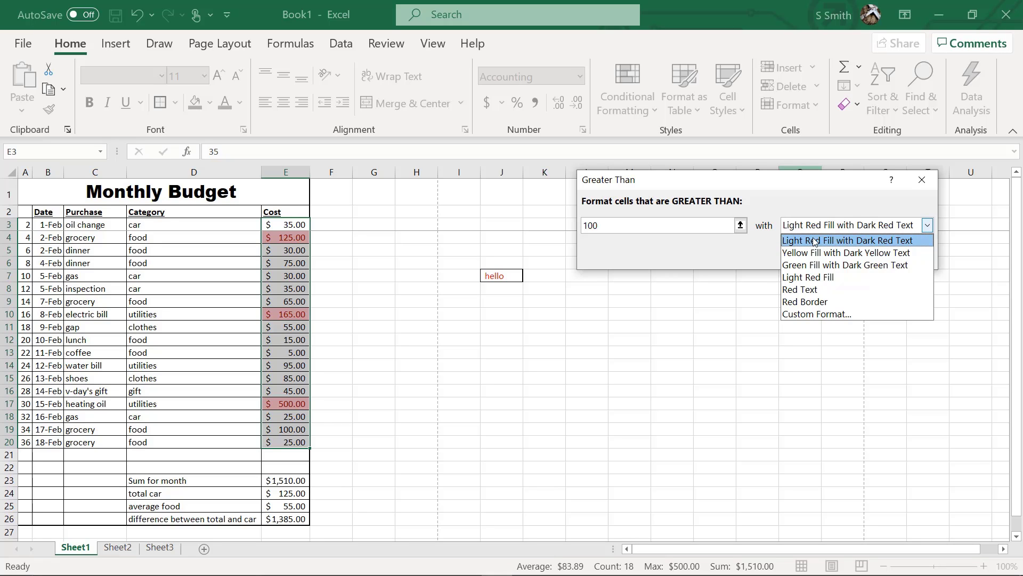
left_click(811, 264)
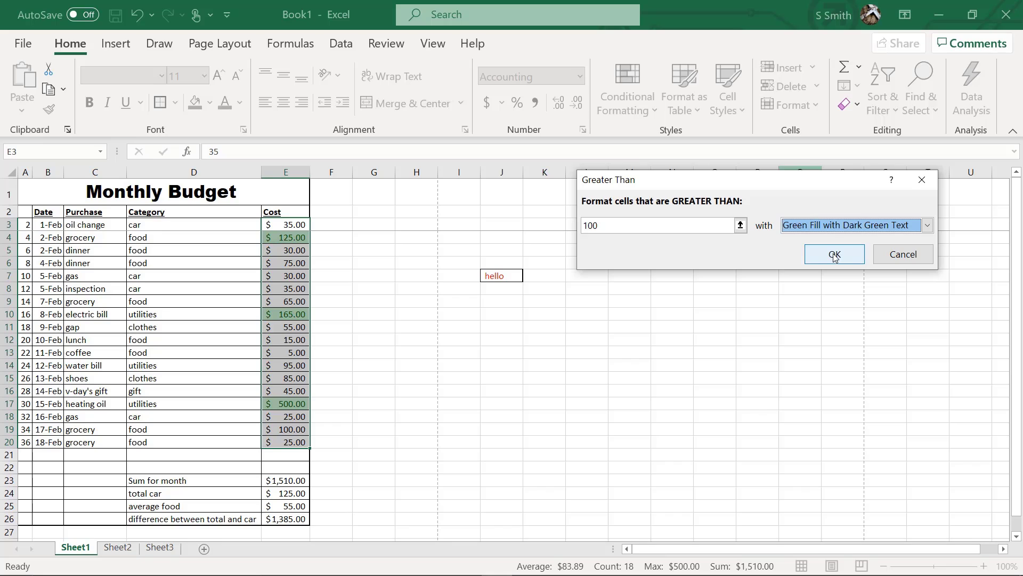
left_click(833, 253)
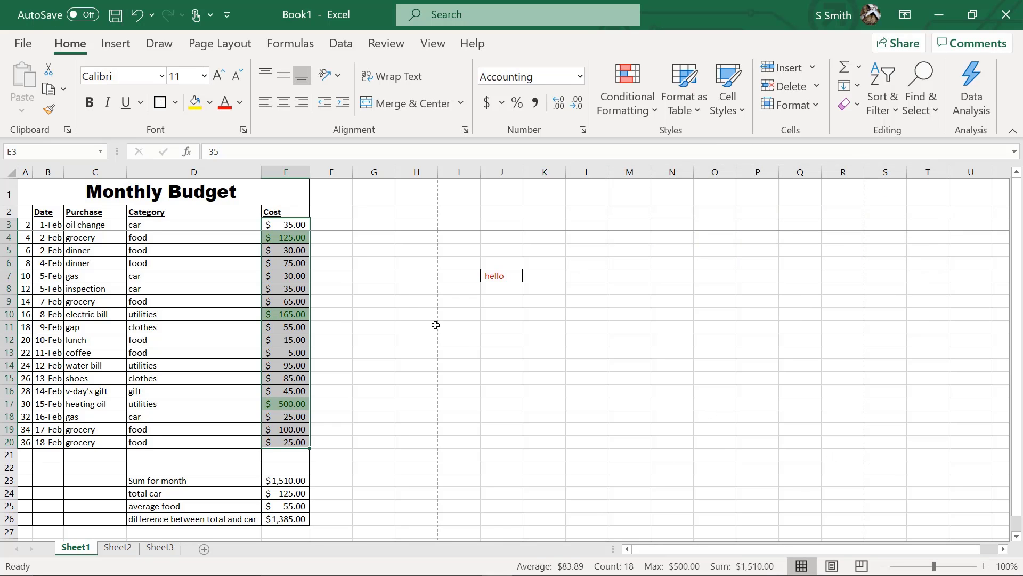
left_click(346, 263)
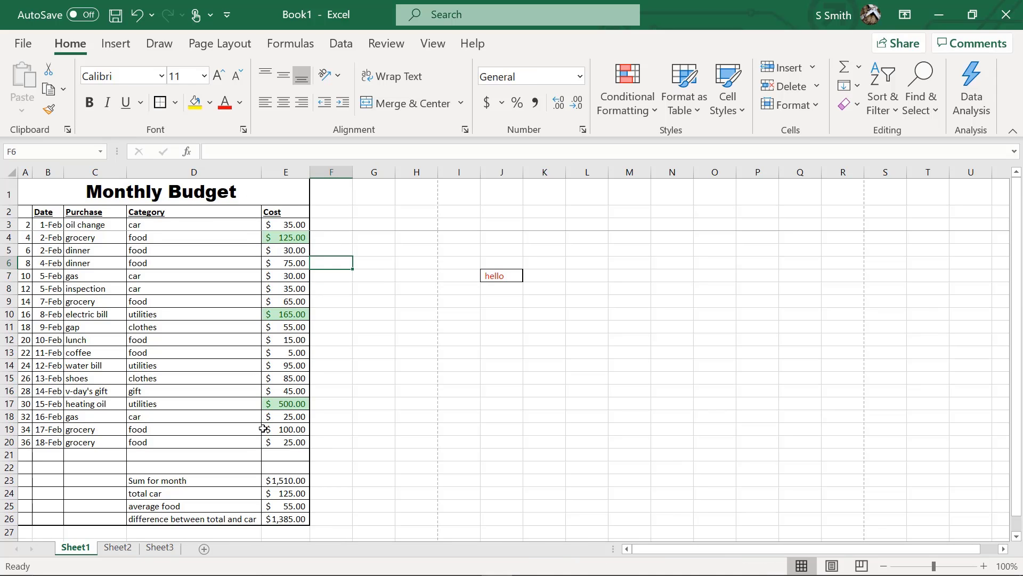
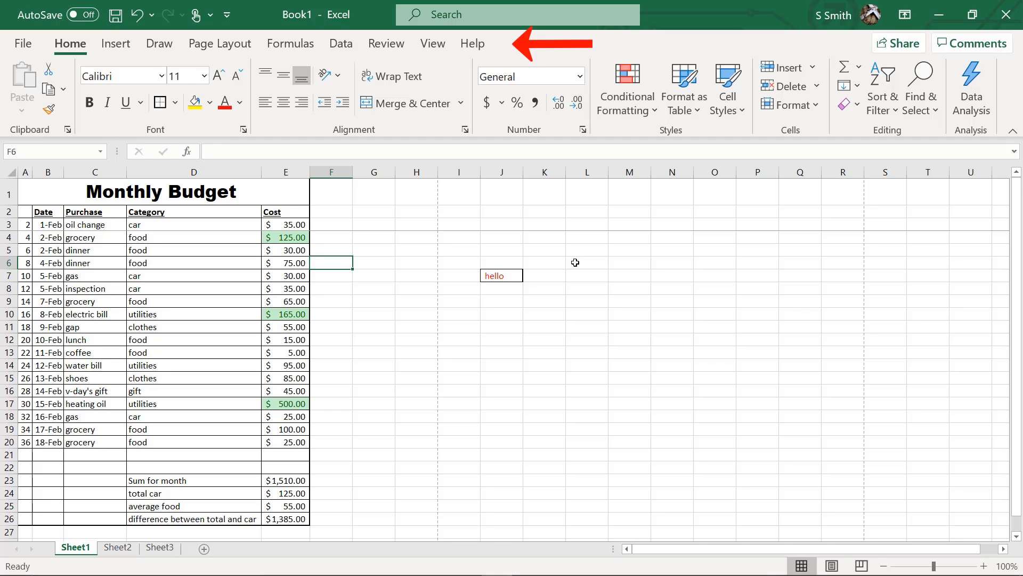
Step: Create a PivotTable from the Category and Cost data in D2:E20 at cell J7 of the existing worksheet, replacing the cell's content
left_click(117, 47)
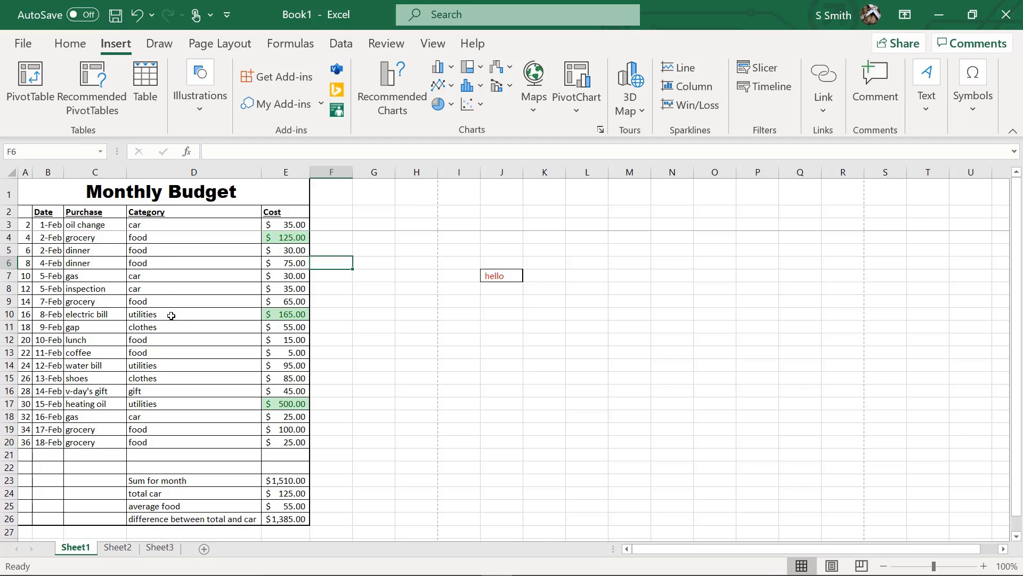
left_click(133, 215)
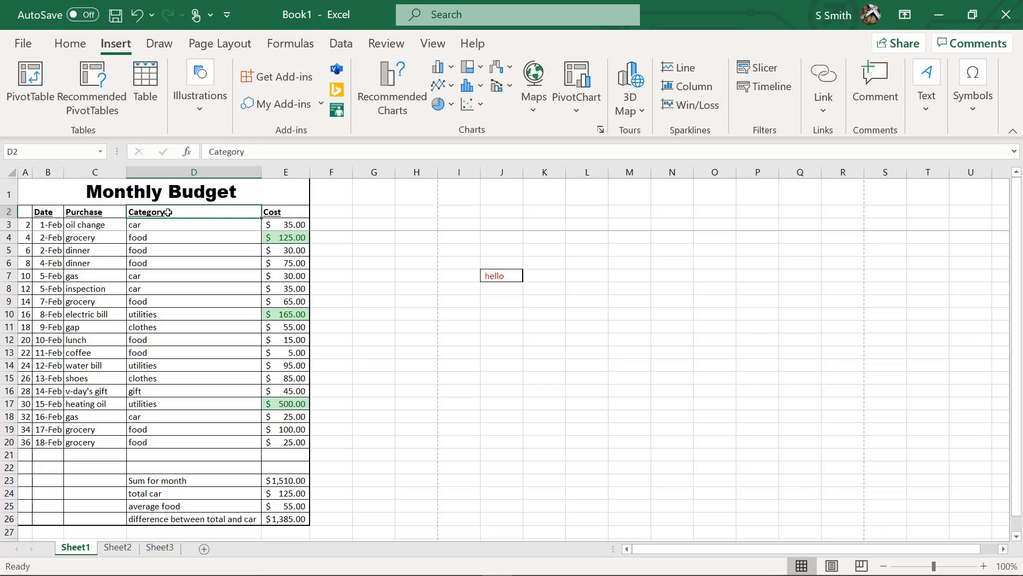
left_click_drag(222, 210, 277, 440)
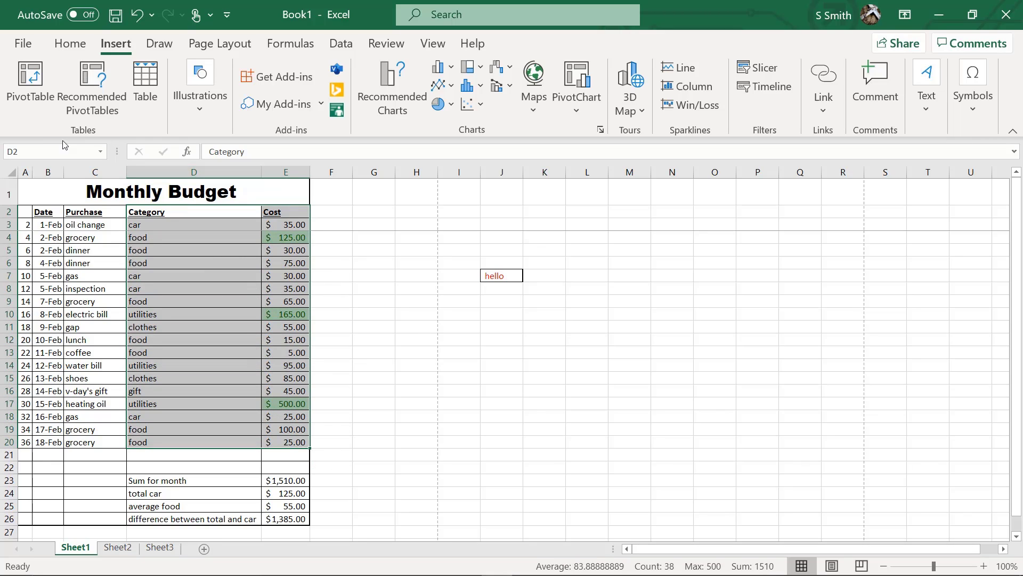
left_click(30, 81)
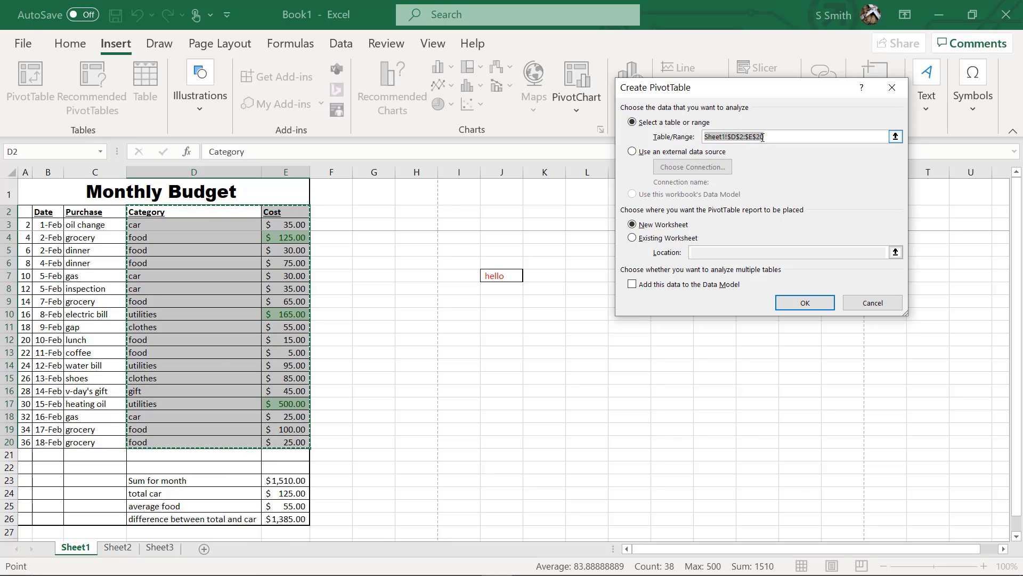
left_click(632, 240)
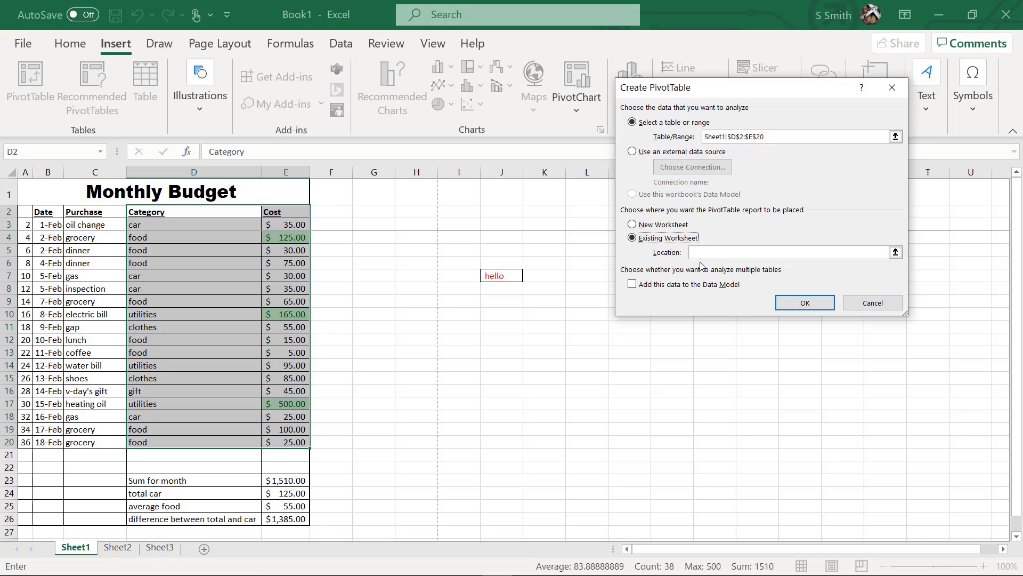
left_click(707, 251)
left_click(513, 275)
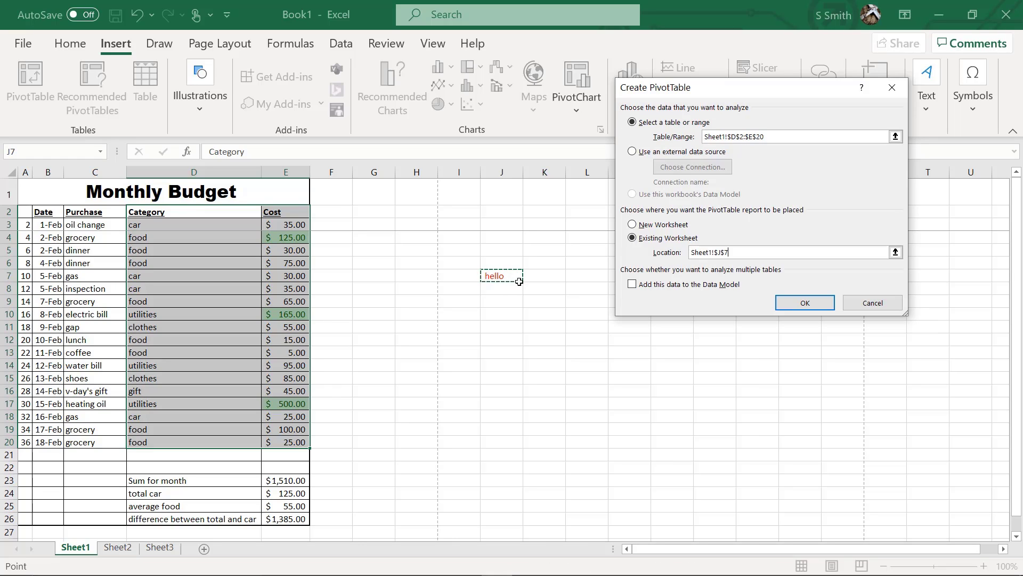
left_click(803, 310)
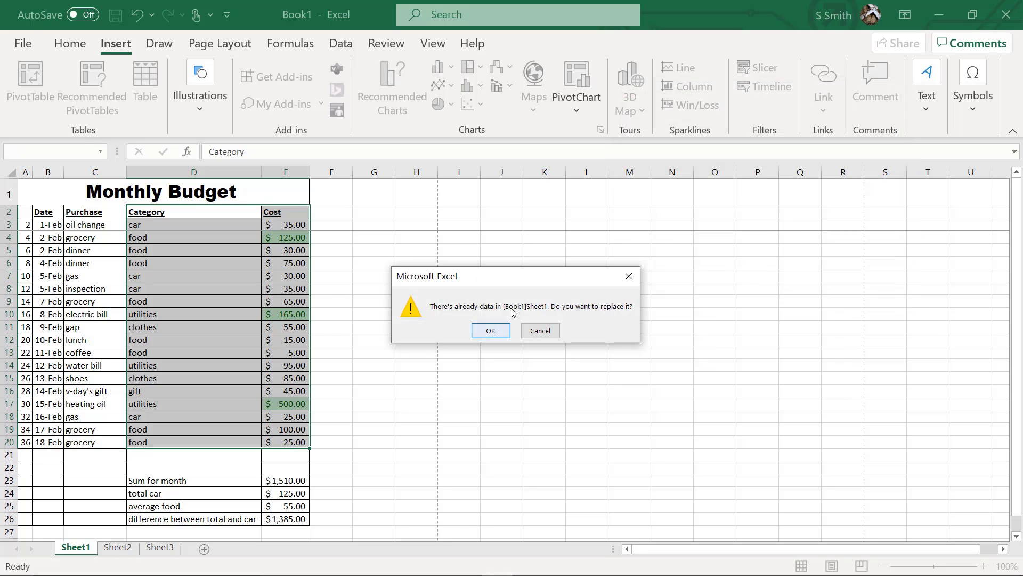
left_click(490, 332)
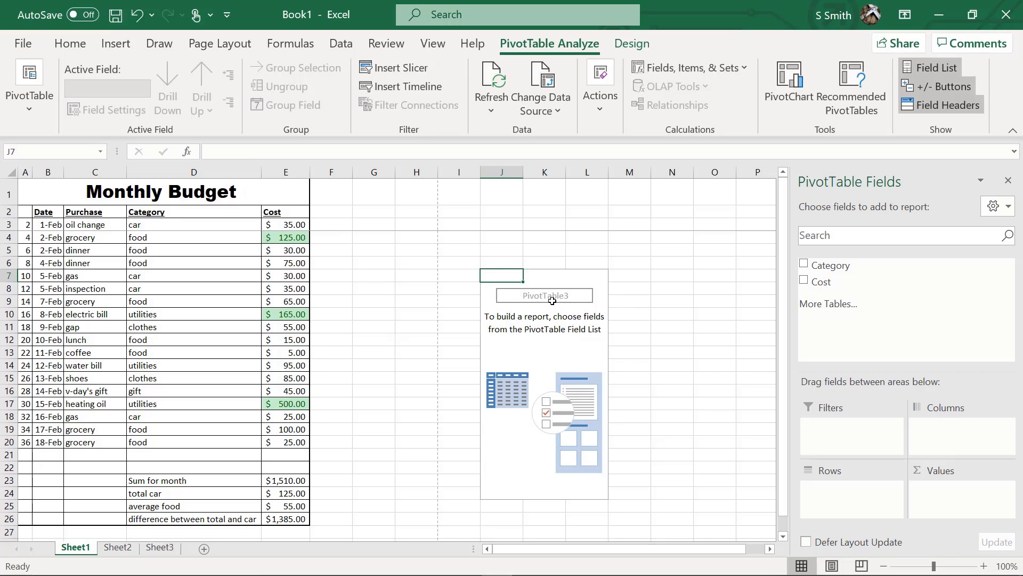
Step: Add Category to the PivotTable's rows and Cost to its values as Sum of Cost
left_click(804, 263)
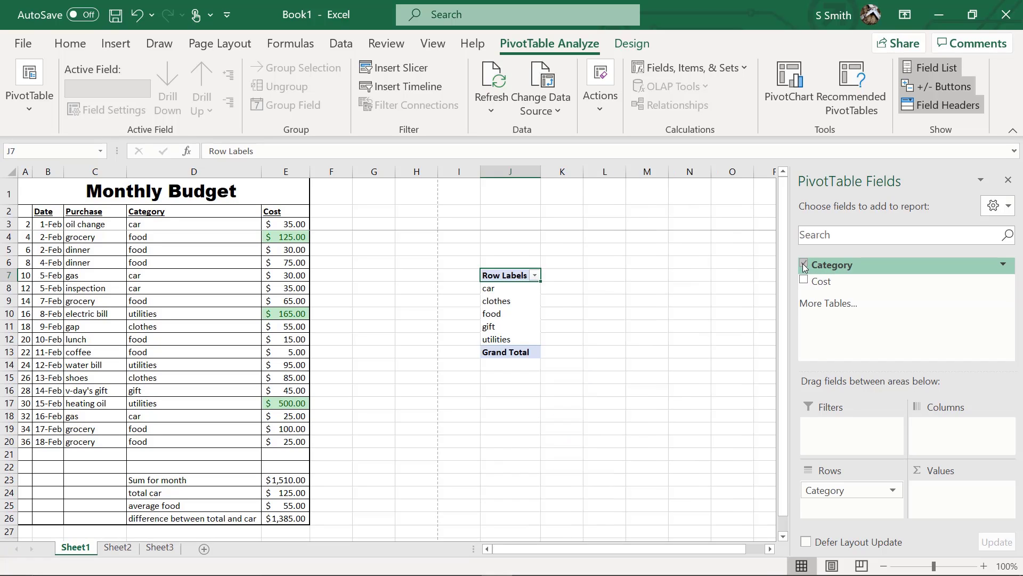
left_click_drag(819, 287, 941, 506)
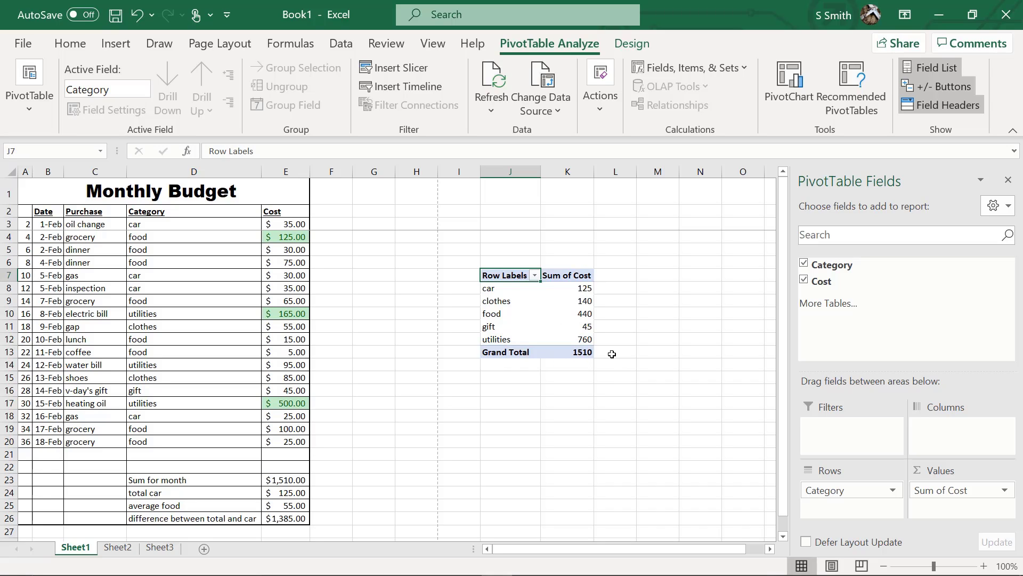
mouse_move(574, 352)
Step: Insert a basic 2-D pie chart from the PivotTable's category totals in J8:K12
left_click_drag(512, 292, 552, 339)
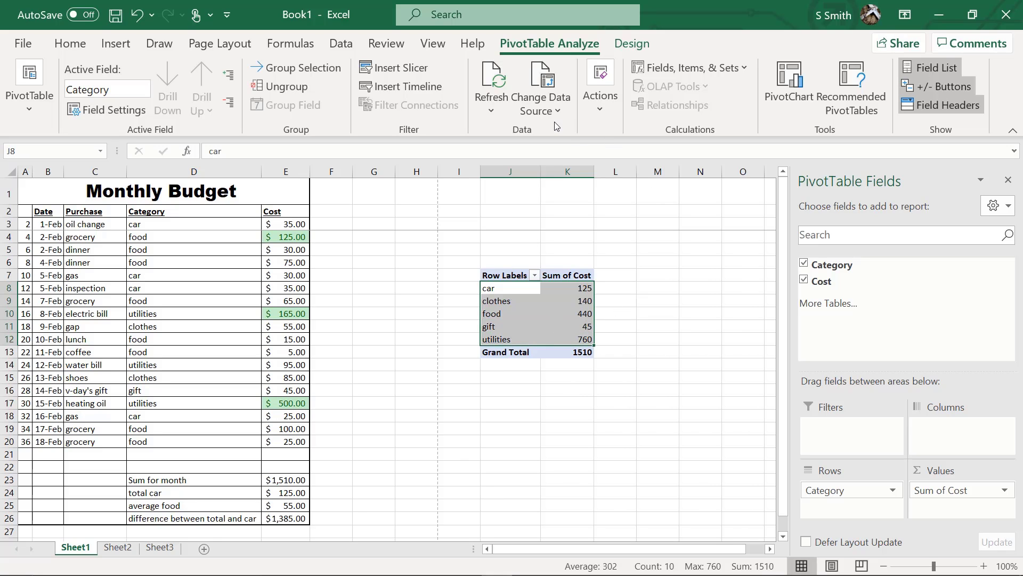
left_click(113, 43)
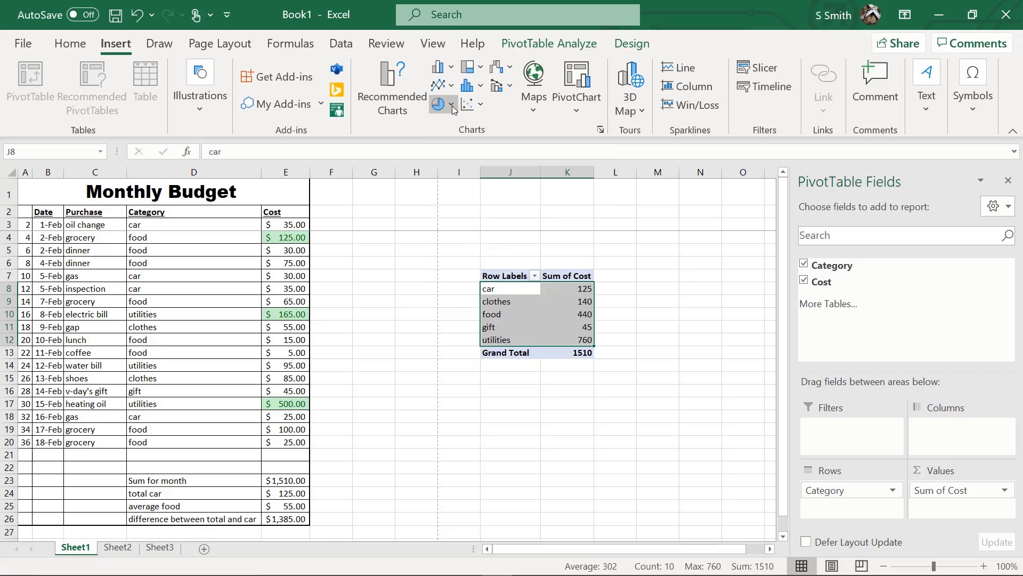
left_click(450, 105)
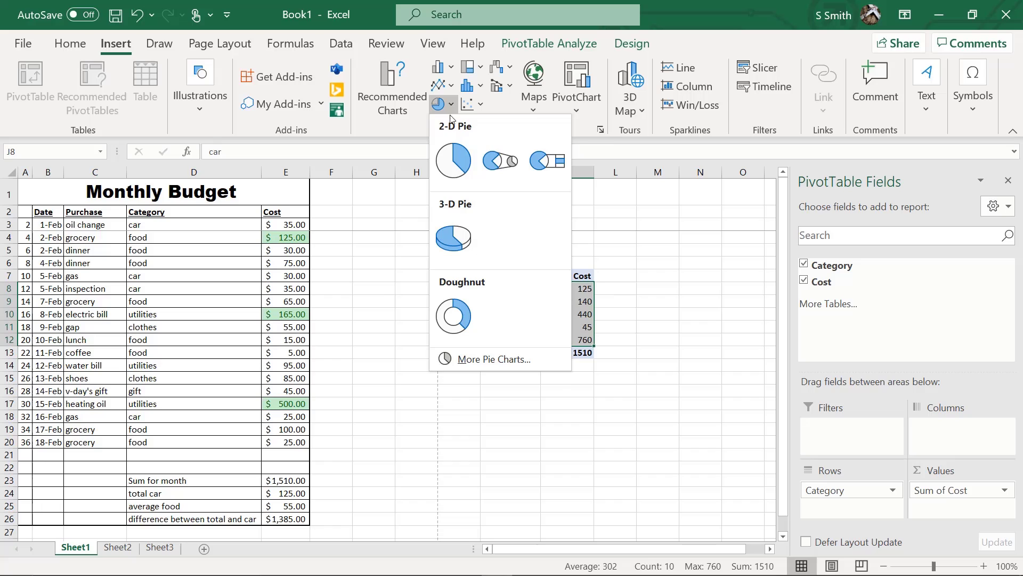
left_click(452, 164)
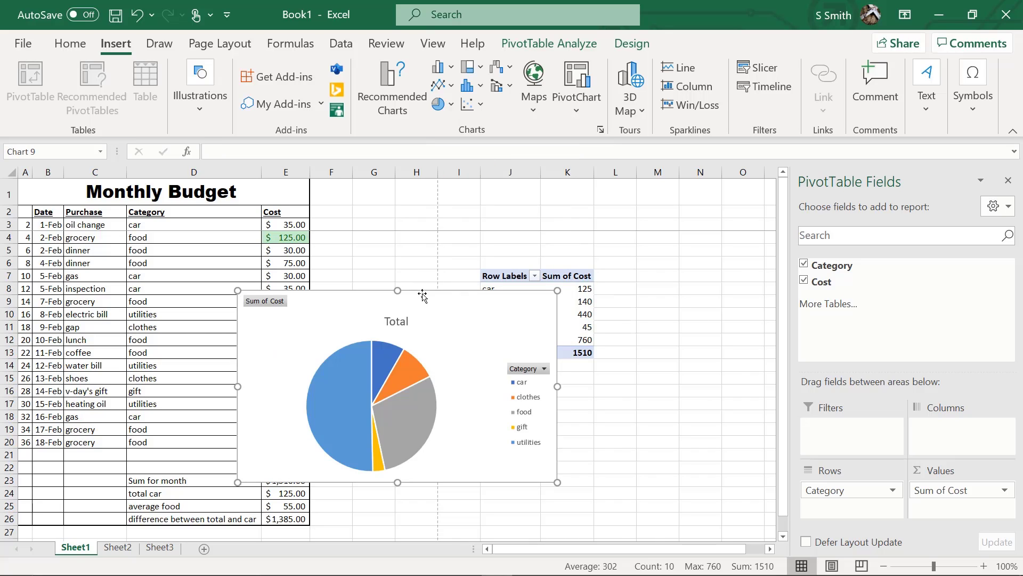
Step: Close the PivotChart field list and move the pie chart beside the PivotTable, with its upper corner at about cell L3
left_click_drag(422, 296, 565, 286)
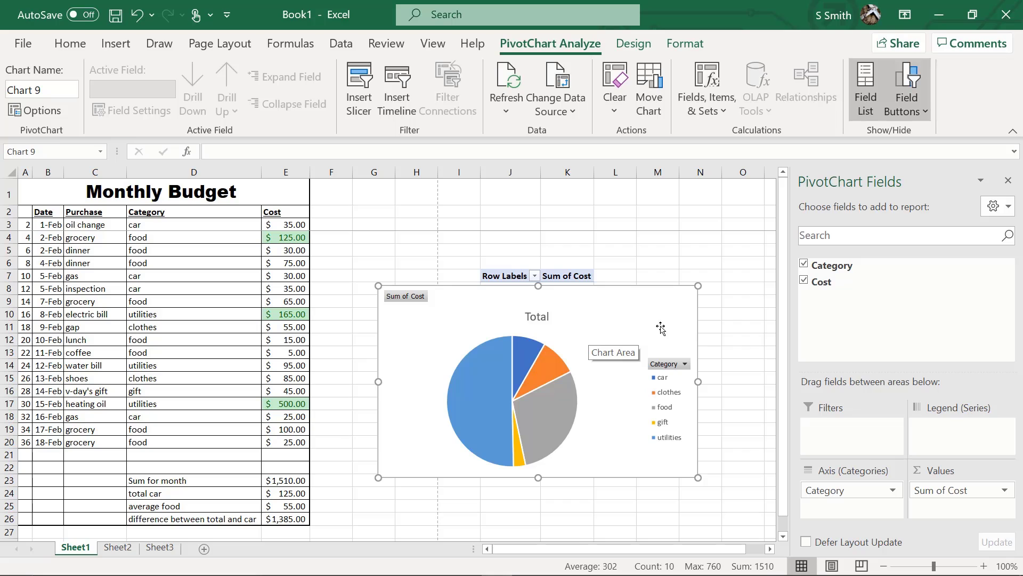
left_click(1007, 181)
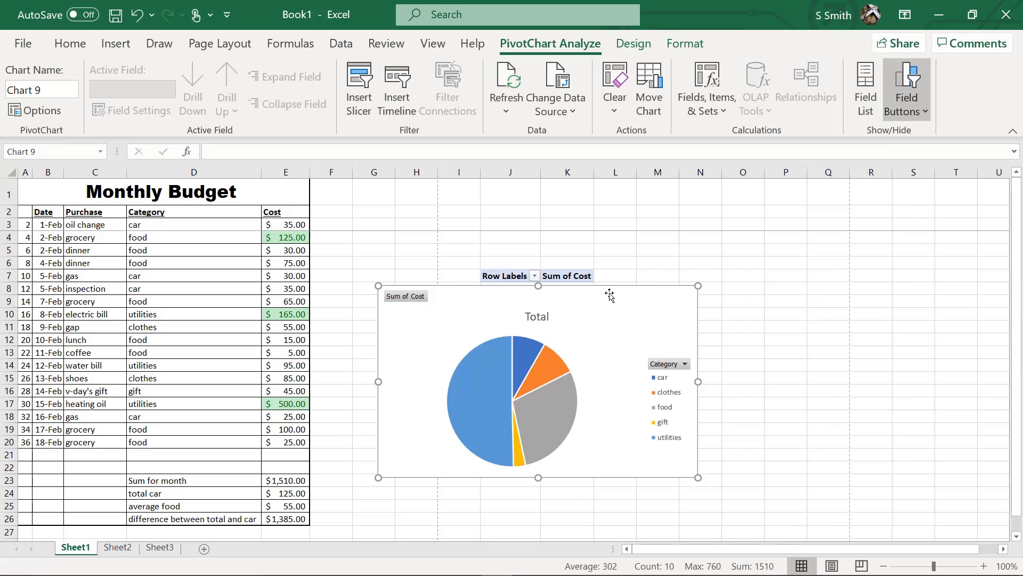
left_click_drag(610, 290, 849, 222)
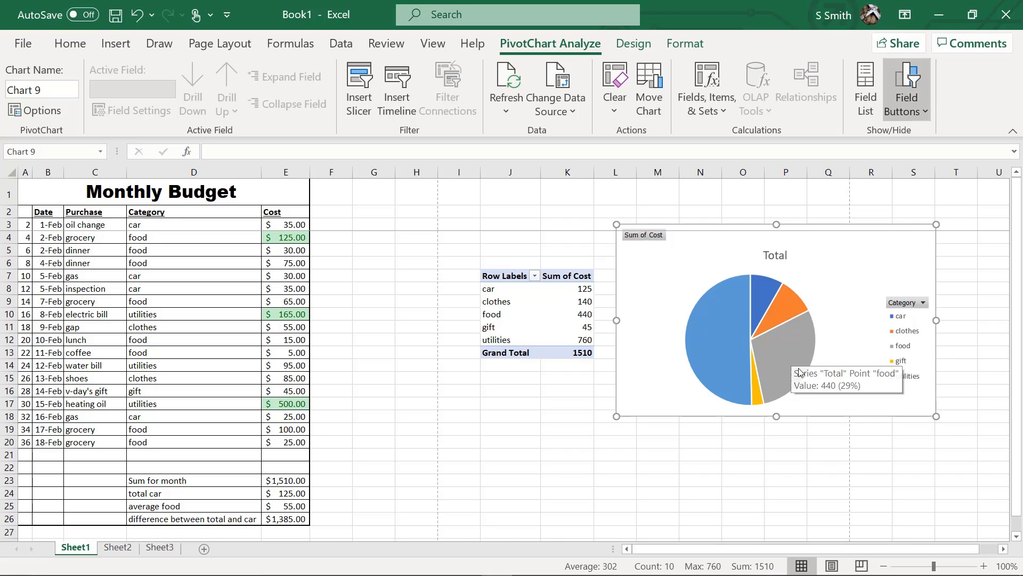
Step: Draw a short straight arrow, about 0.28" long, from the PivotTable toward the pie chart at about row 9
mouse_move(778, 344)
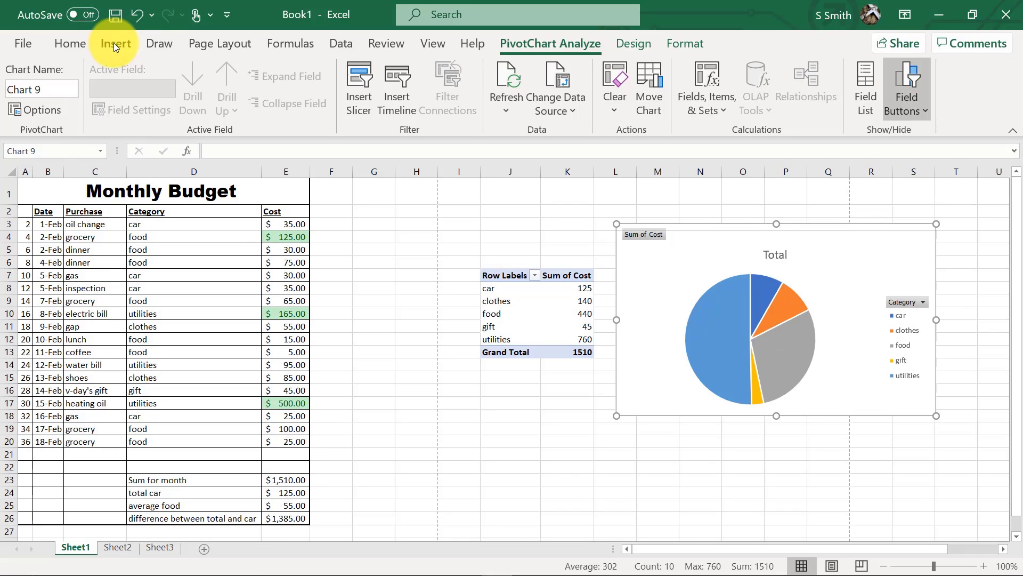
left_click(115, 44)
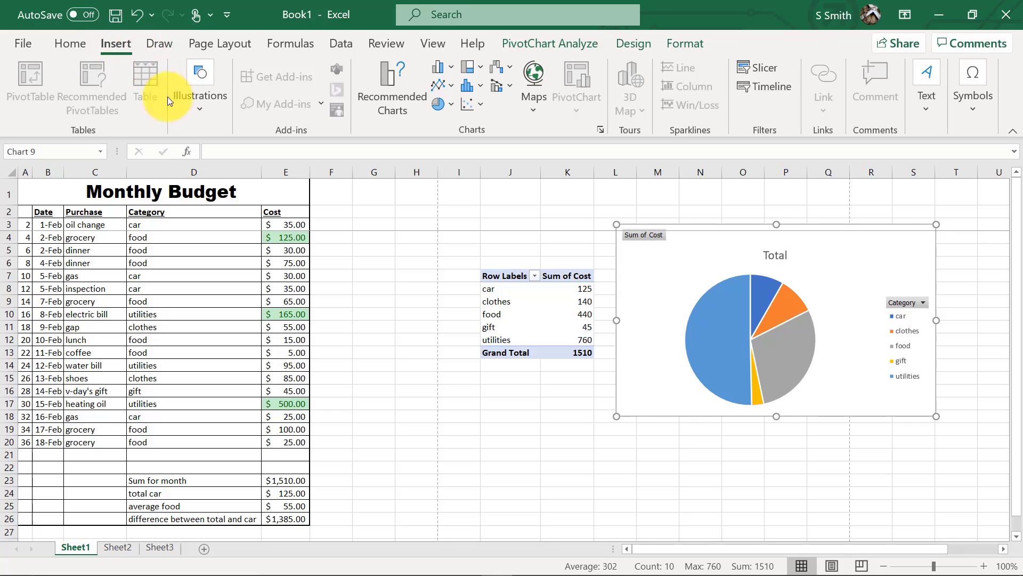
left_click(199, 111)
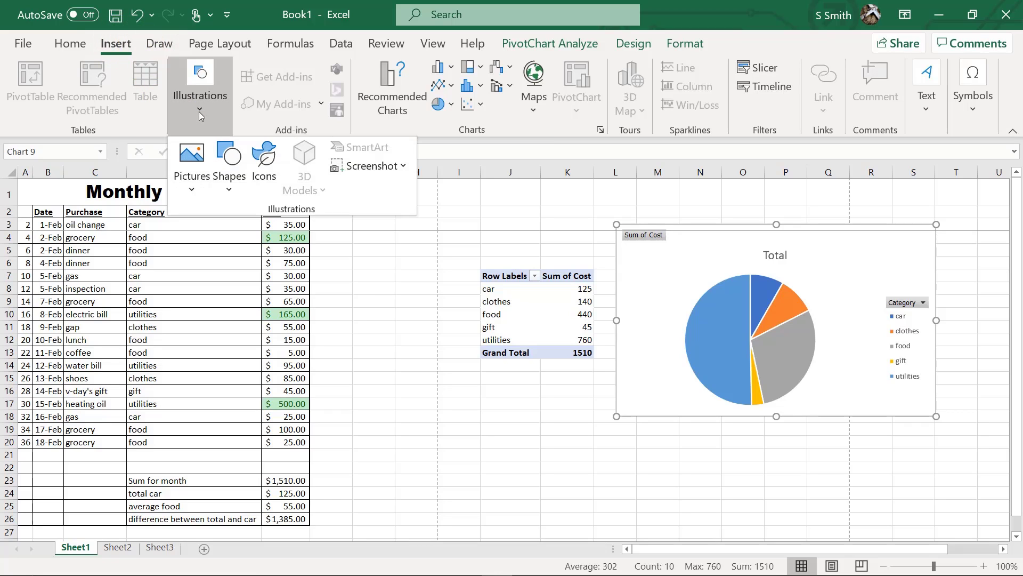
left_click(191, 190)
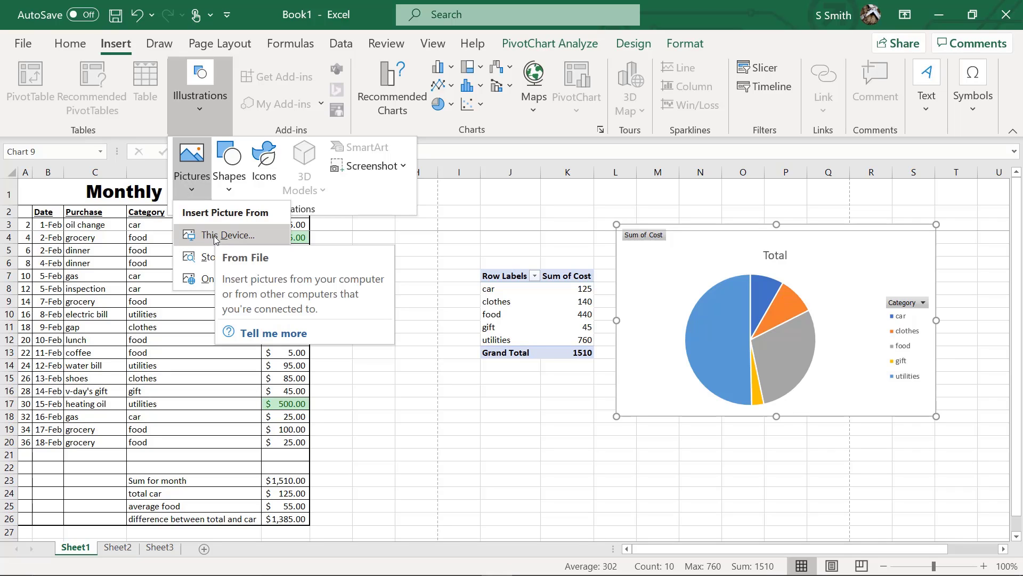
left_click(230, 191)
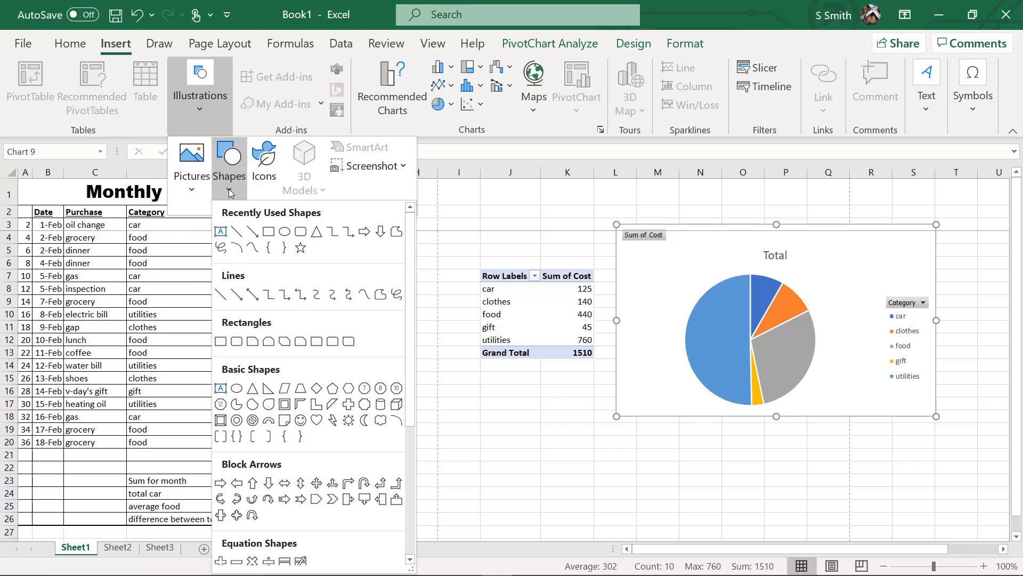
left_click(253, 232)
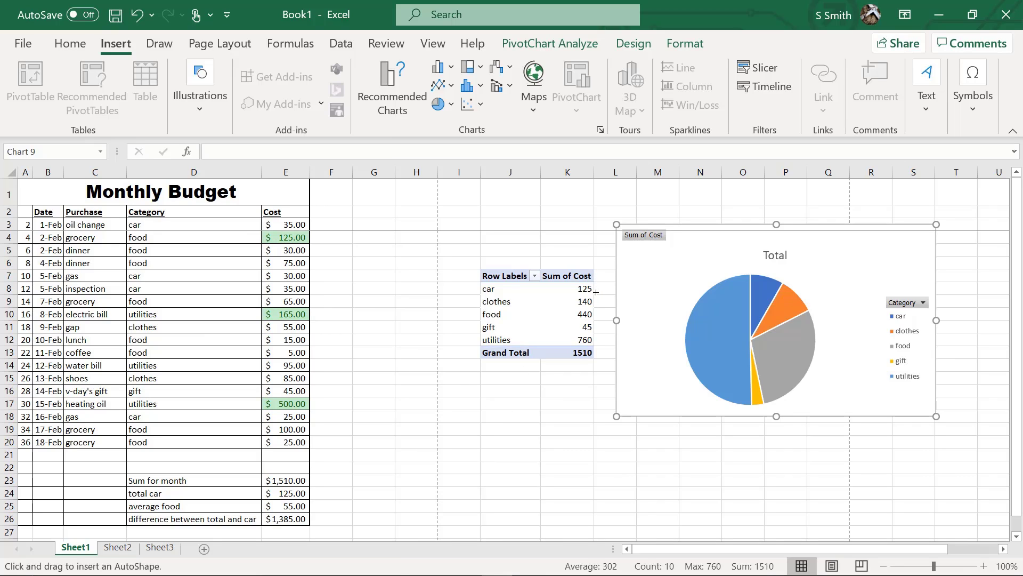
left_click_drag(604, 296, 616, 296)
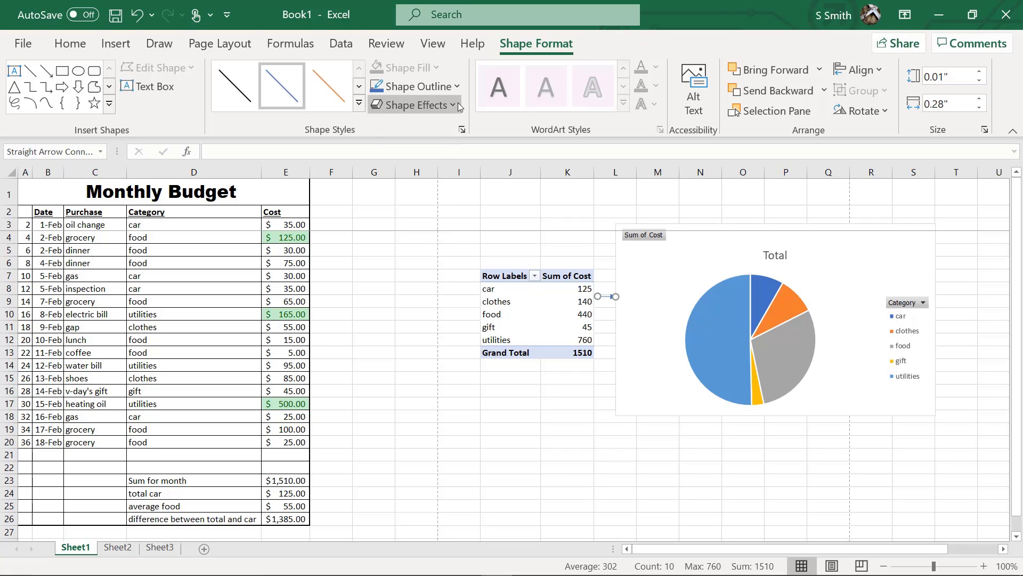
Step: Set the arrow's outline weight to 3 pt and deselect the arrow
left_click(458, 88)
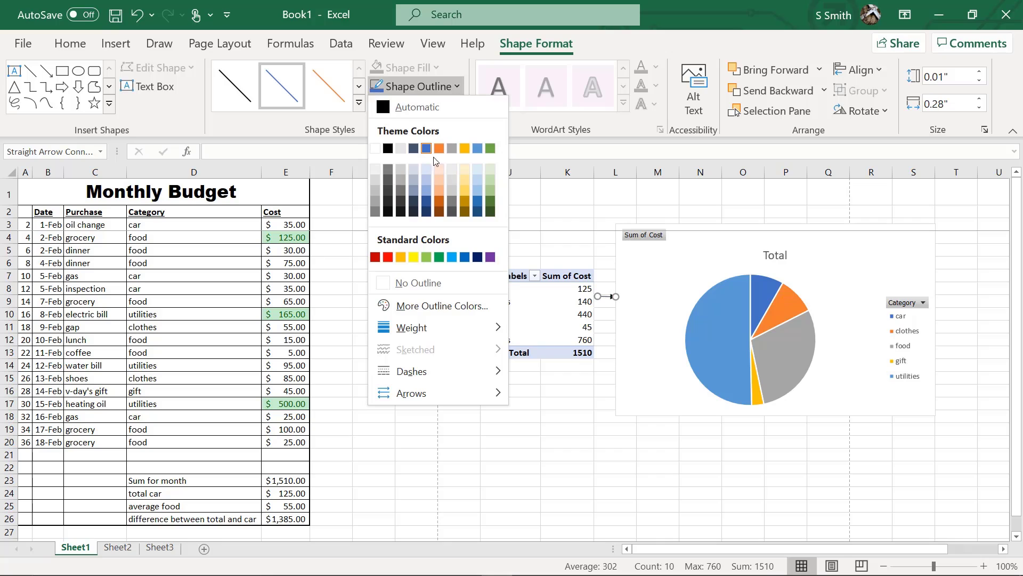
mouse_move(457, 335)
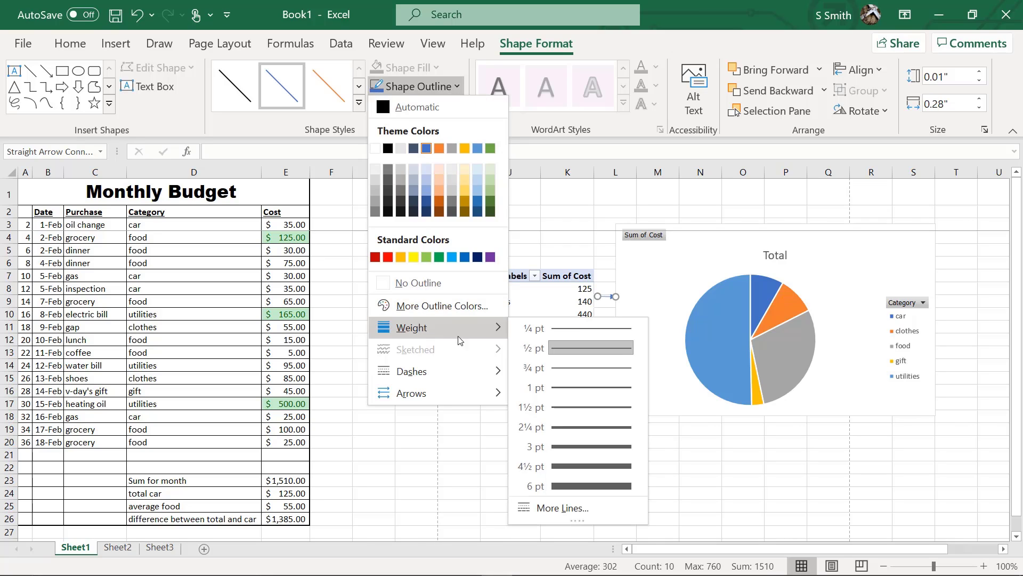
left_click(563, 450)
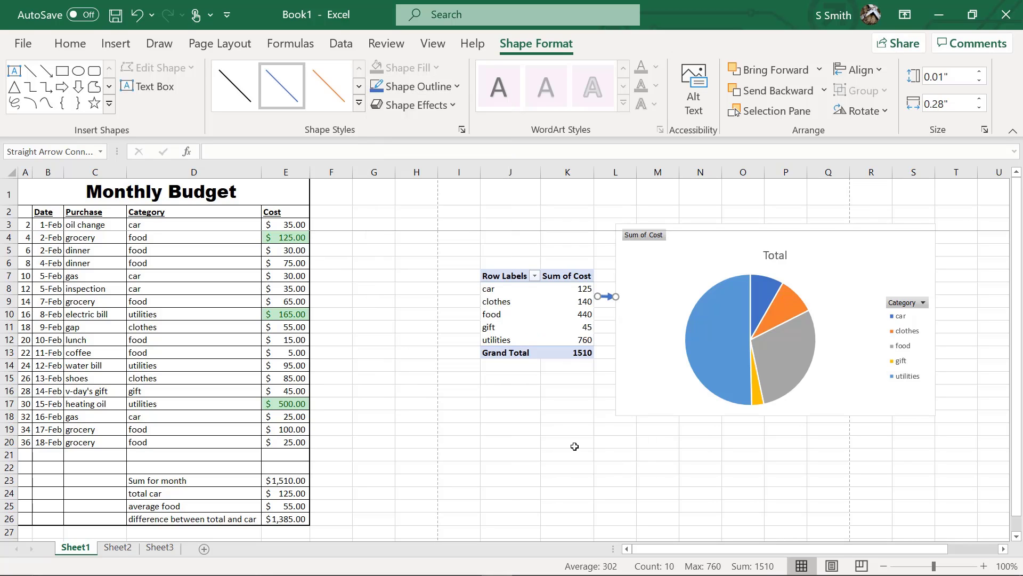
left_click(566, 417)
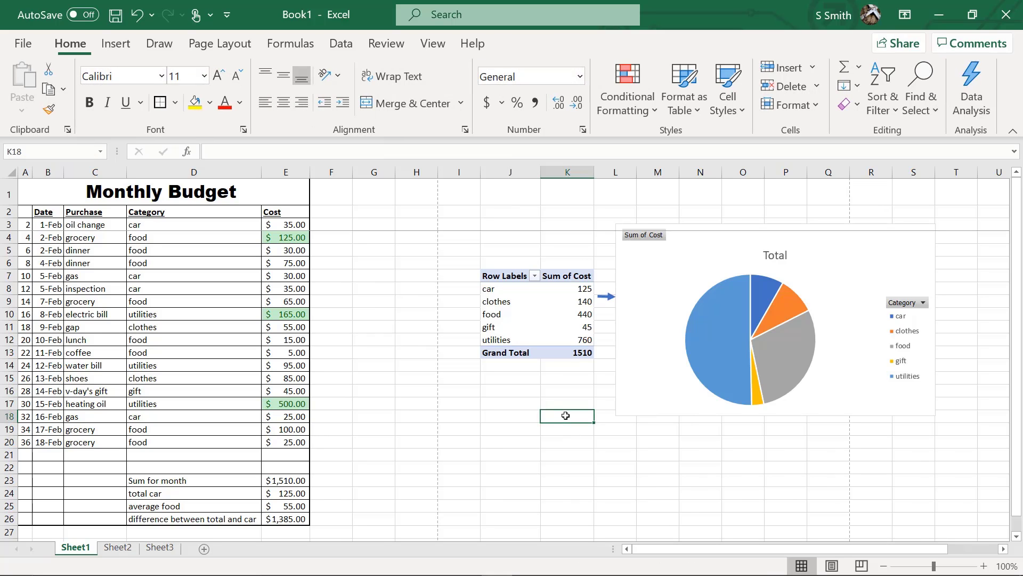
Step: Insert a line sparkline in cell F9 from the costs in E3:E9
left_click(123, 46)
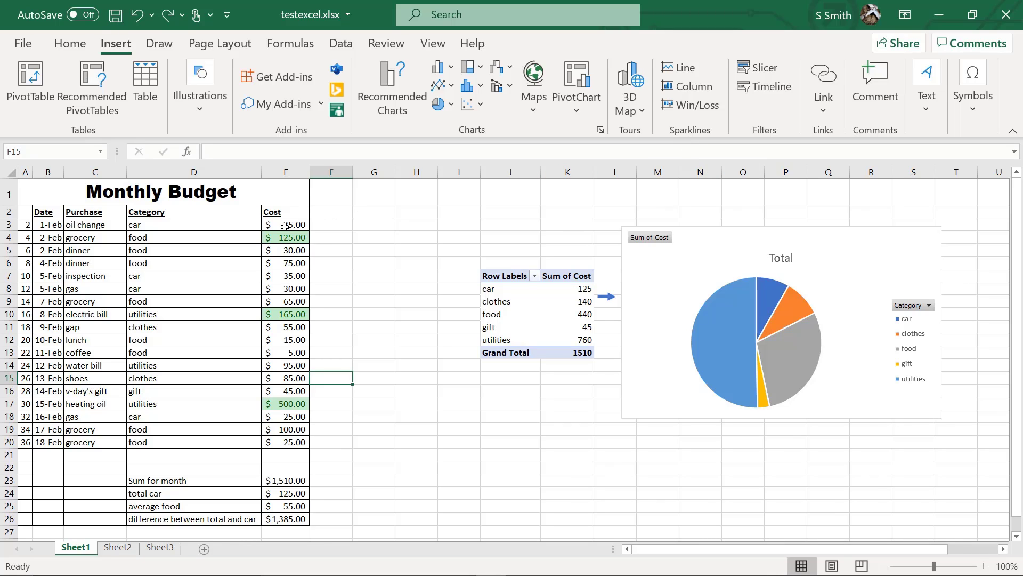
left_click_drag(286, 226, 276, 294)
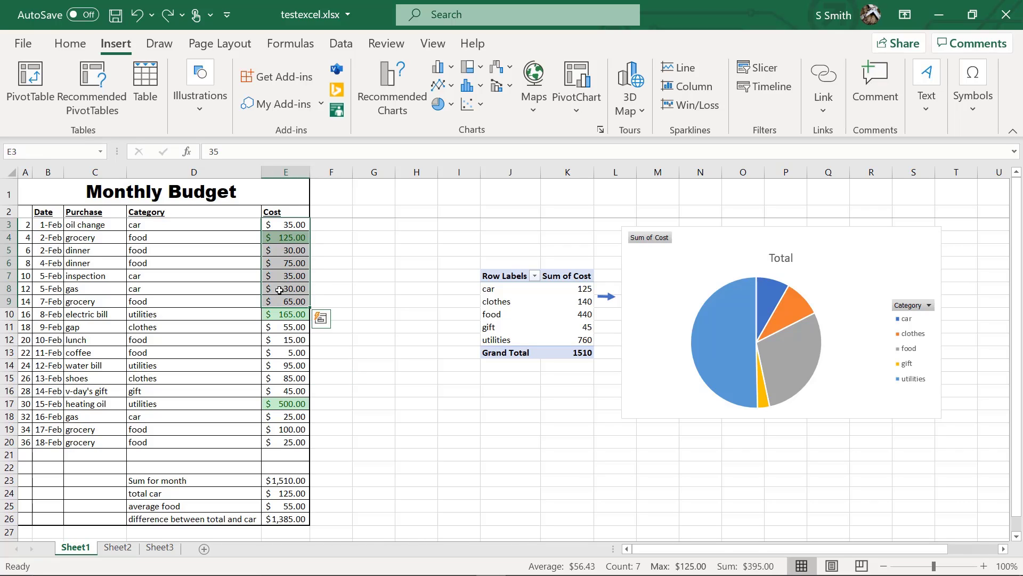
left_click(682, 69)
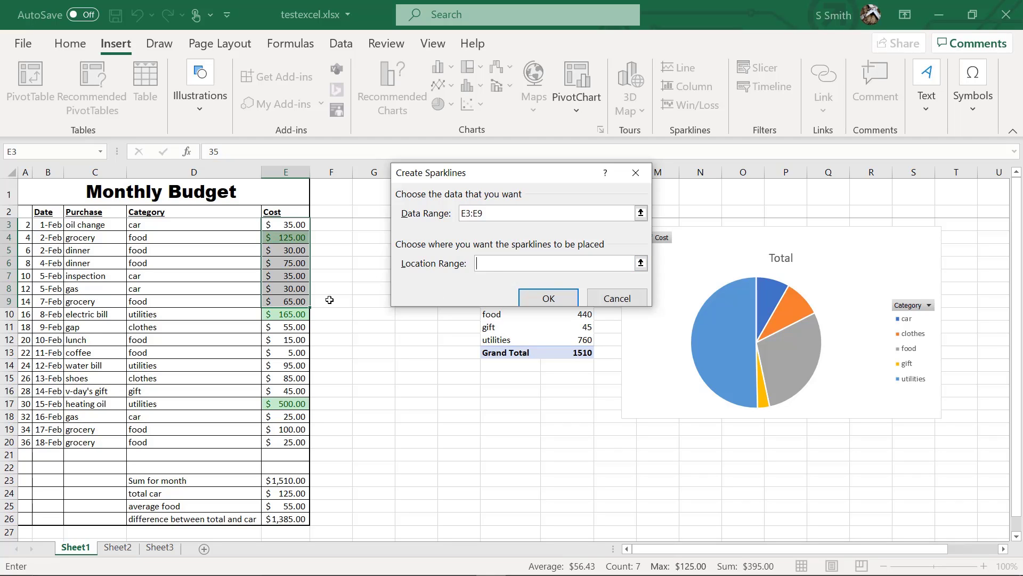
left_click(330, 300)
left_click(548, 296)
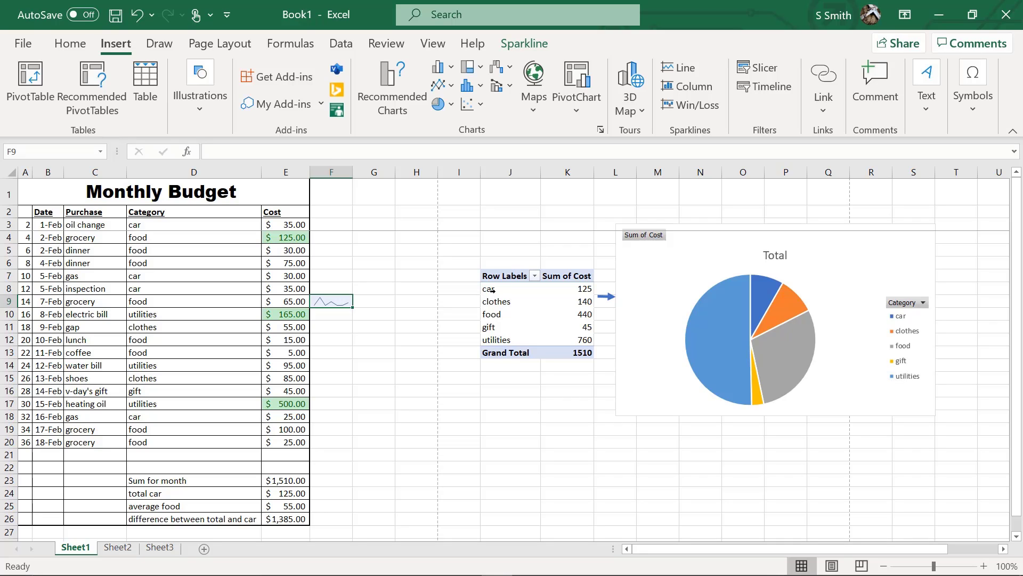
Step: Insert a Category slicer for the PivotTable and move it between the budget table and the PivotTable
left_click_drag(491, 290, 502, 340)
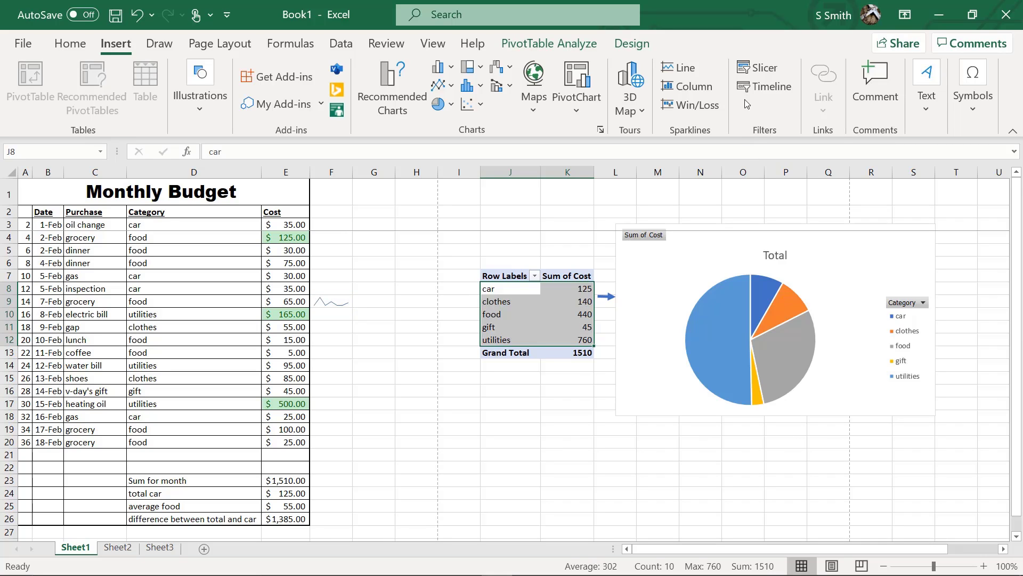
left_click(757, 68)
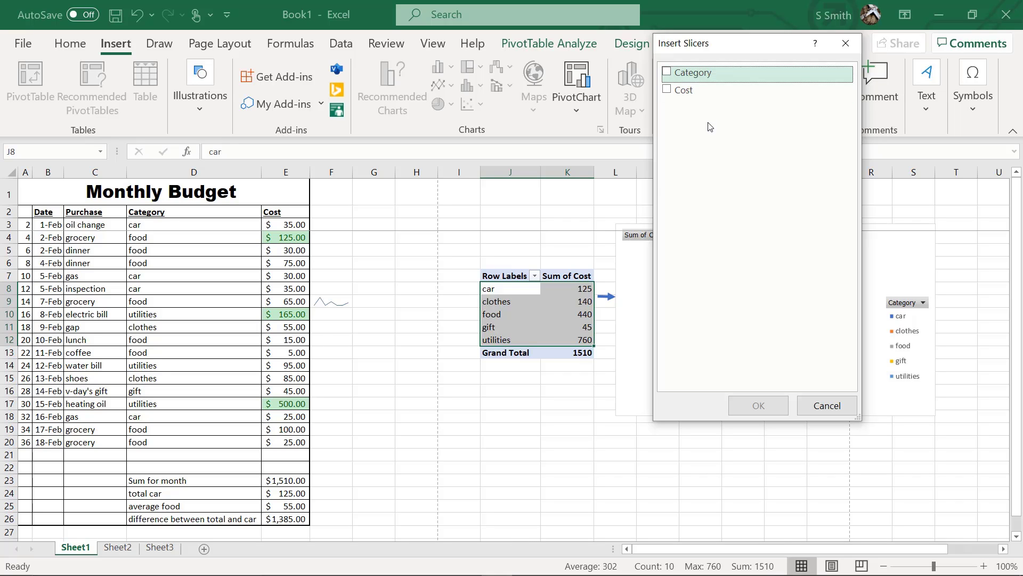
left_click(688, 76)
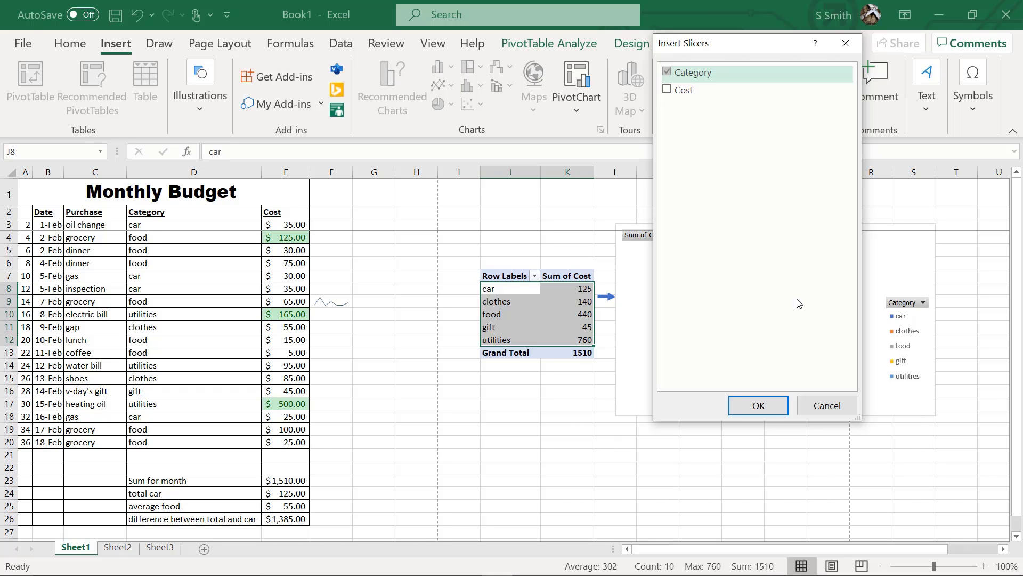
left_click(756, 406)
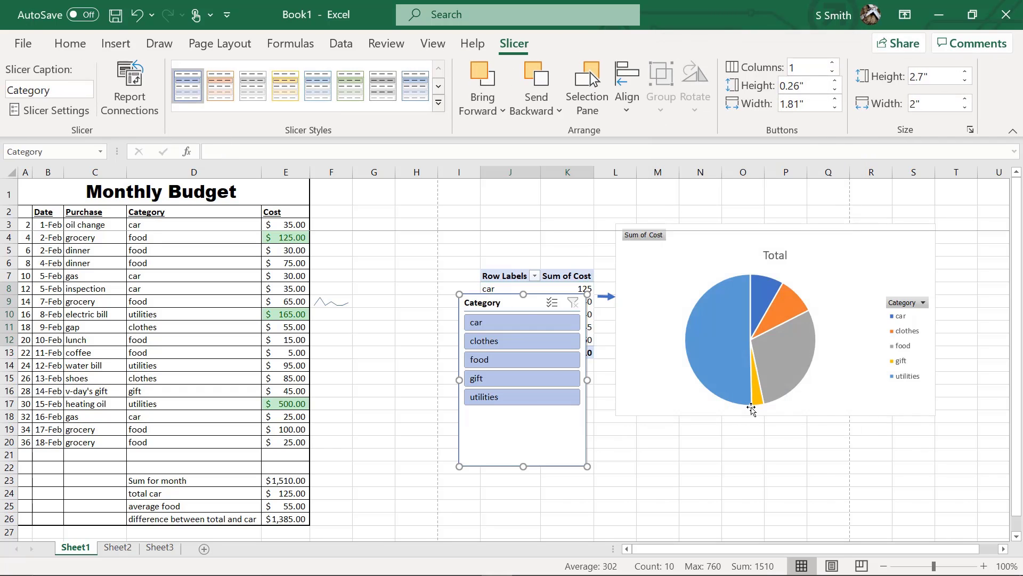
left_click_drag(507, 302, 379, 262)
Step: Filter the PivotTable and pie chart with the slicer by car, clothes and food in turn
left_click(360, 281)
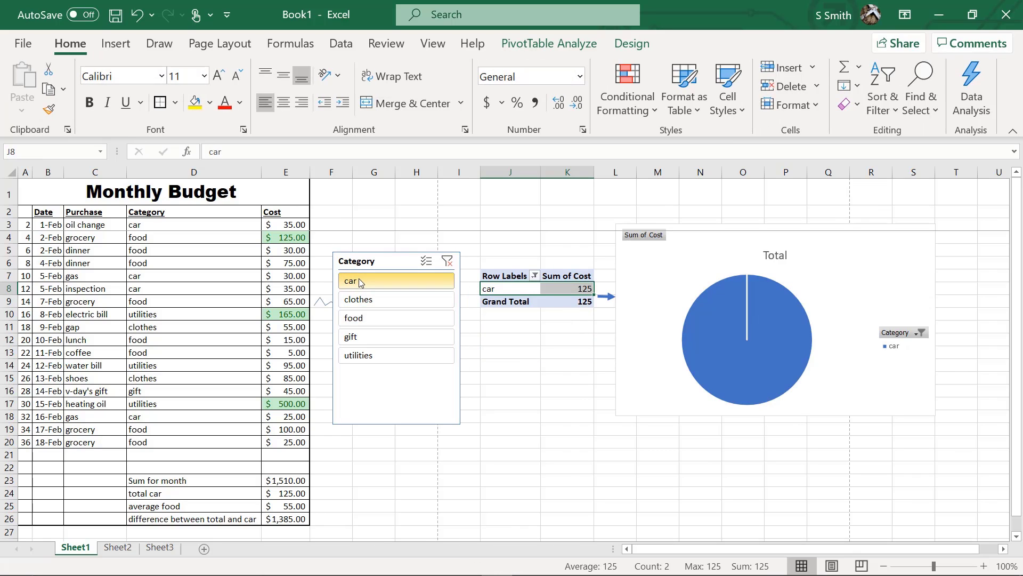
left_click(370, 303)
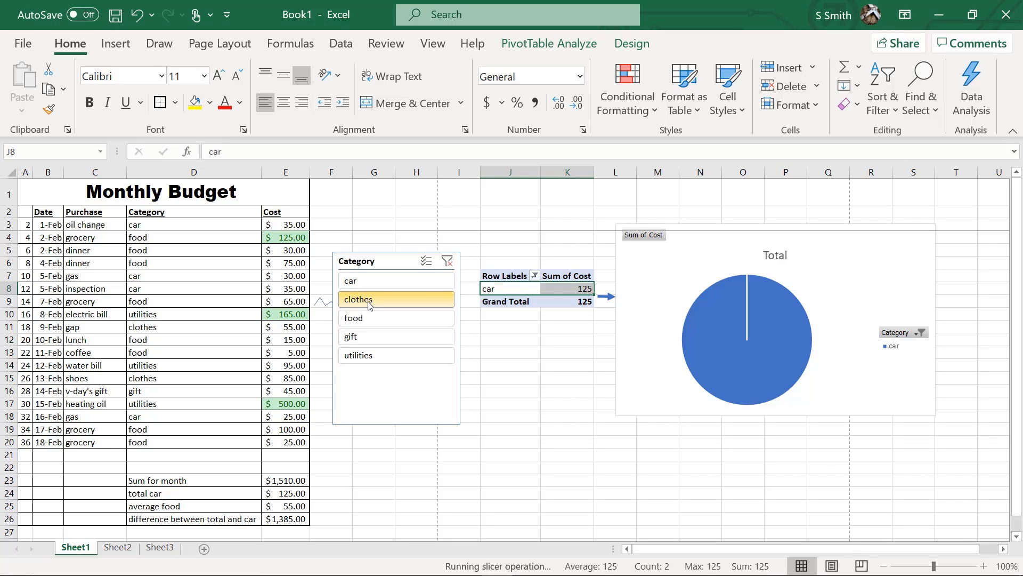
left_click(373, 318)
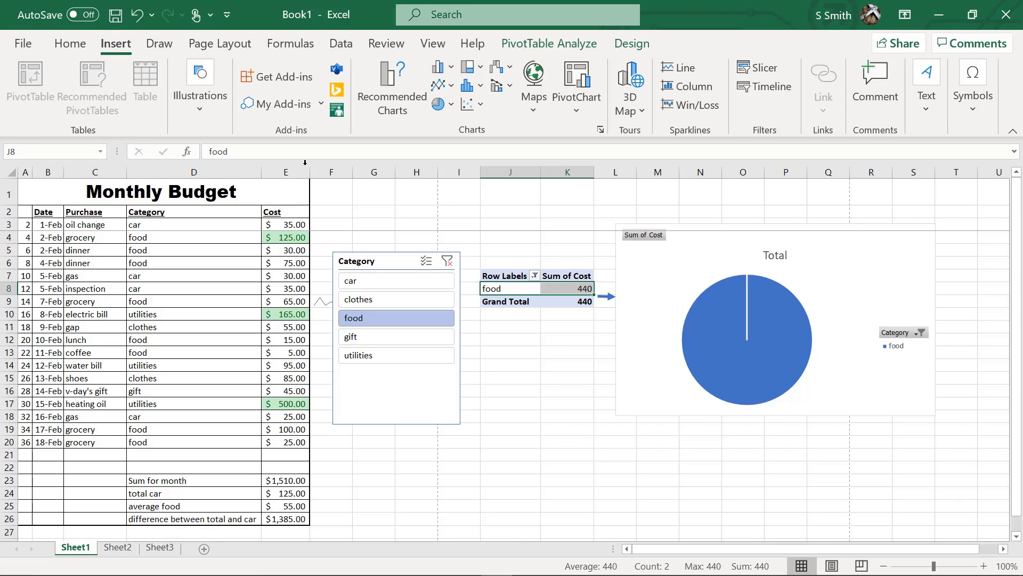
Step: Post the comment "Why are we spending so much?" on the heating oil cost in cell E17
left_click(275, 404)
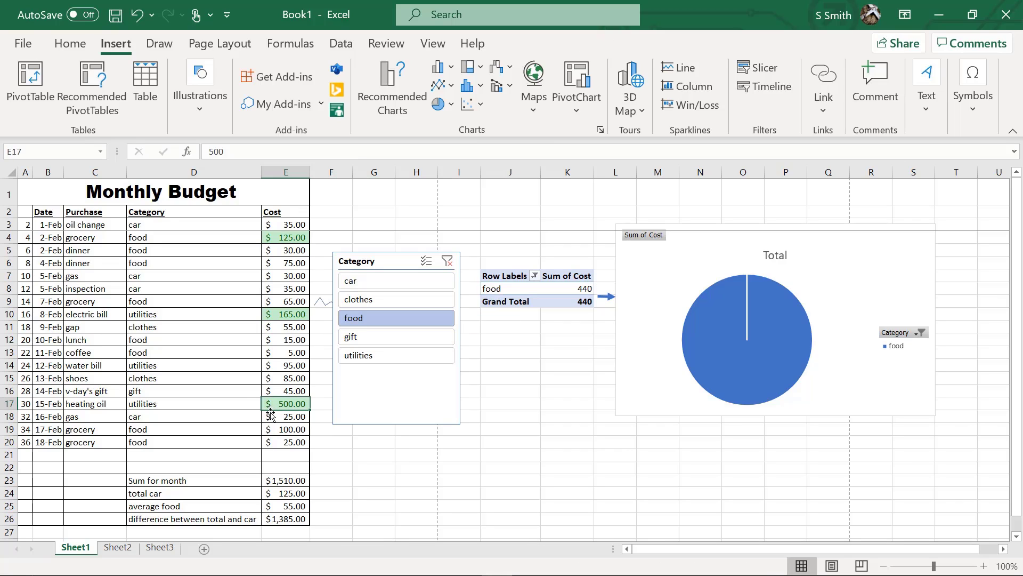
left_click(875, 81)
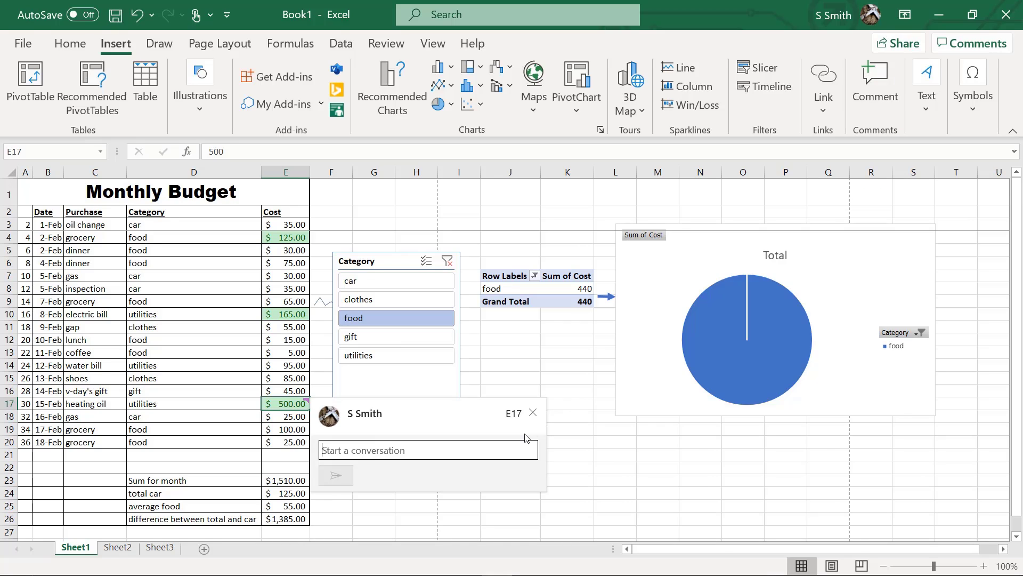
type("Why are we spending so much?")
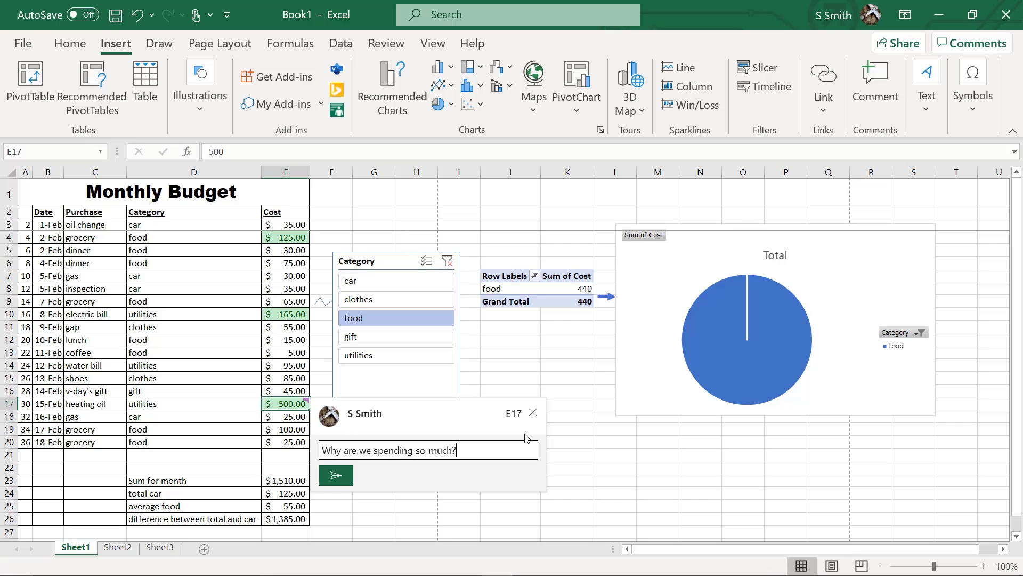
left_click(335, 475)
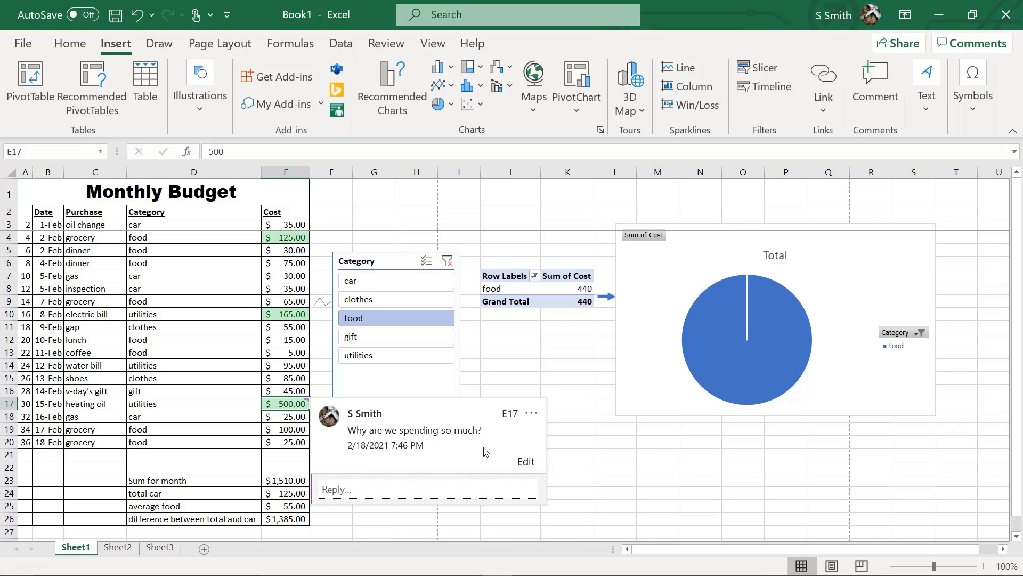
left_click(647, 452)
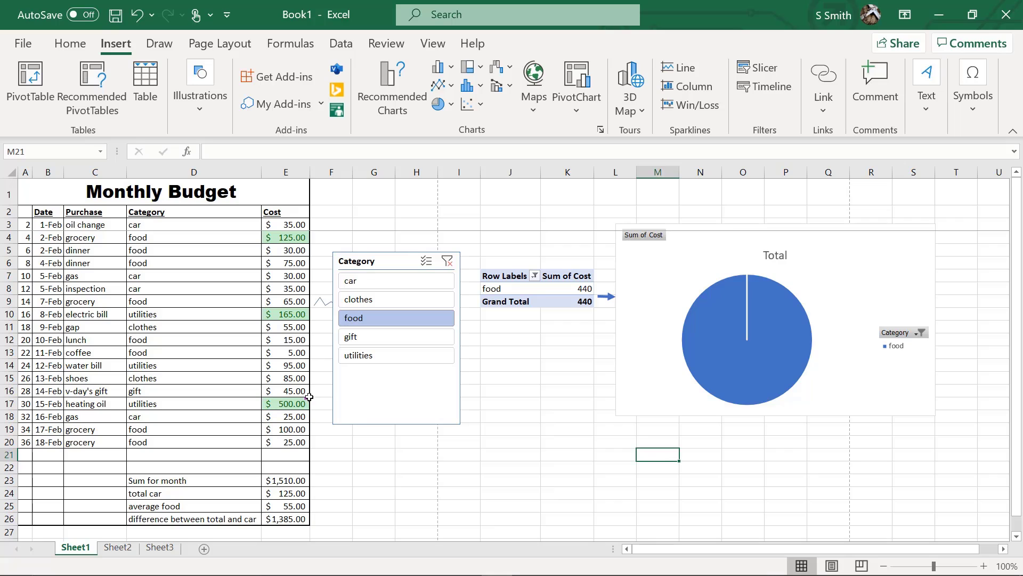
mouse_move(304, 403)
Step: Move the Category slicer below the PivotTable and delete it
left_click_drag(375, 264, 408, 365)
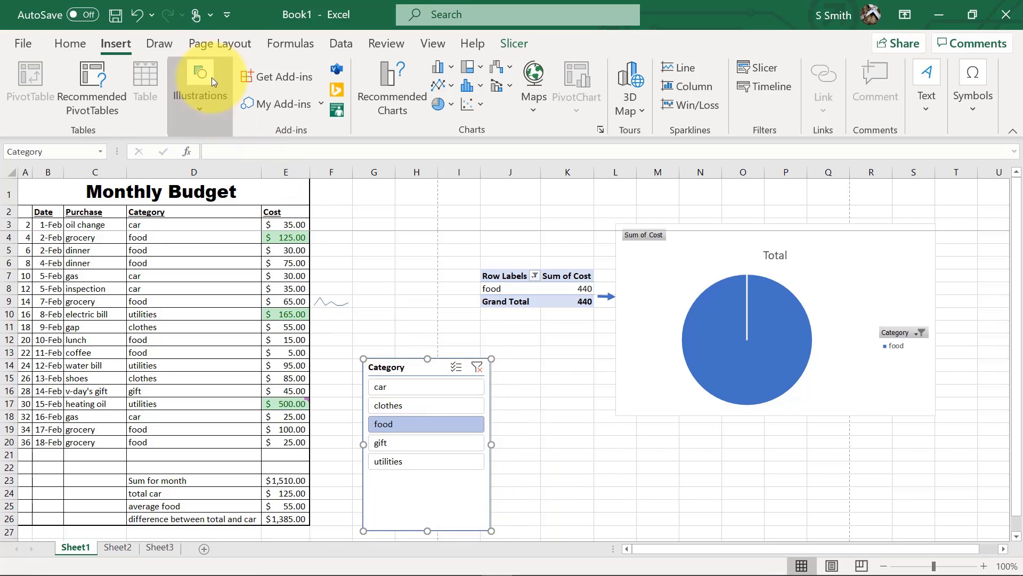
left_click(220, 43)
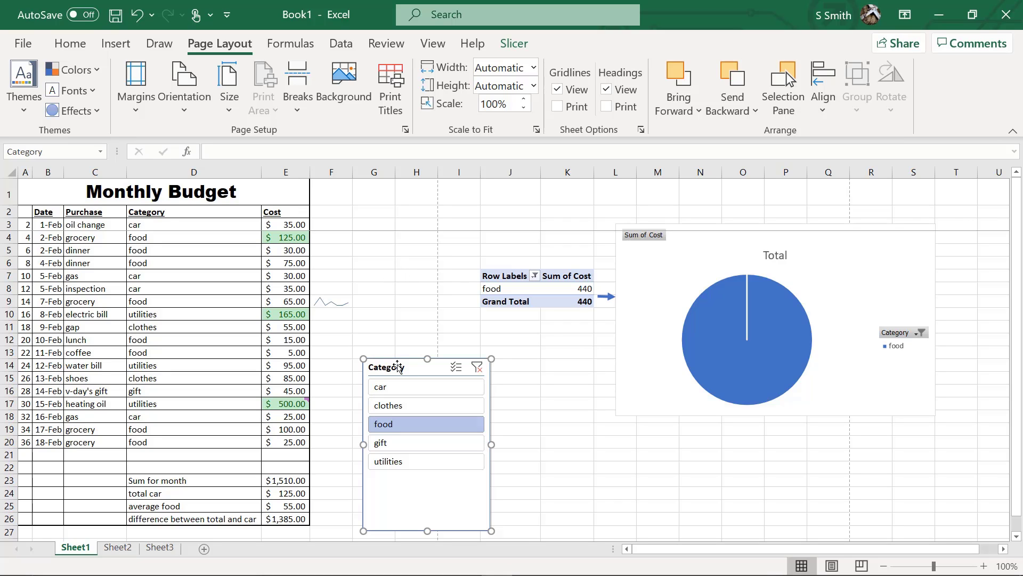
left_click_drag(403, 367, 522, 366)
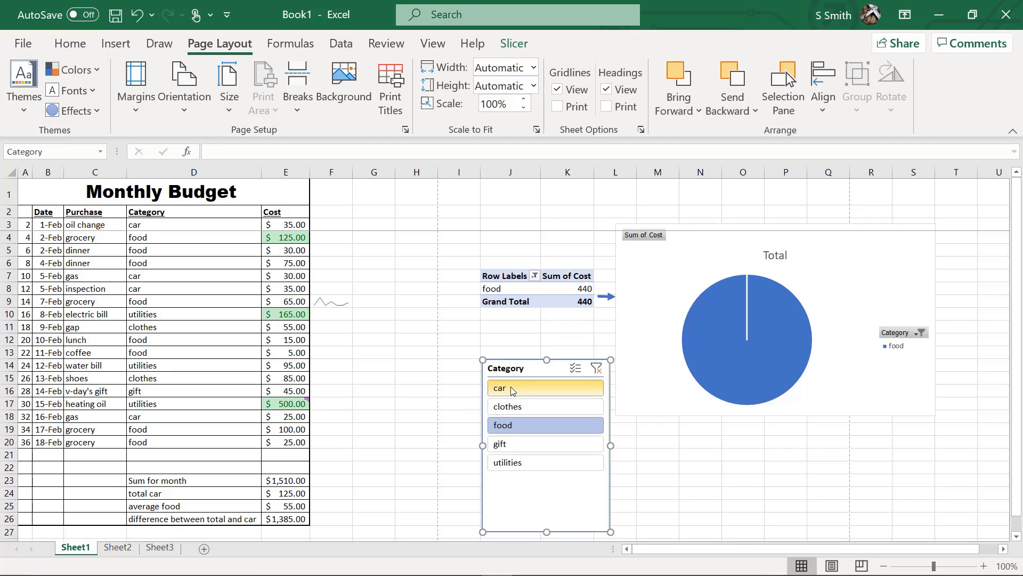
key("Delete")
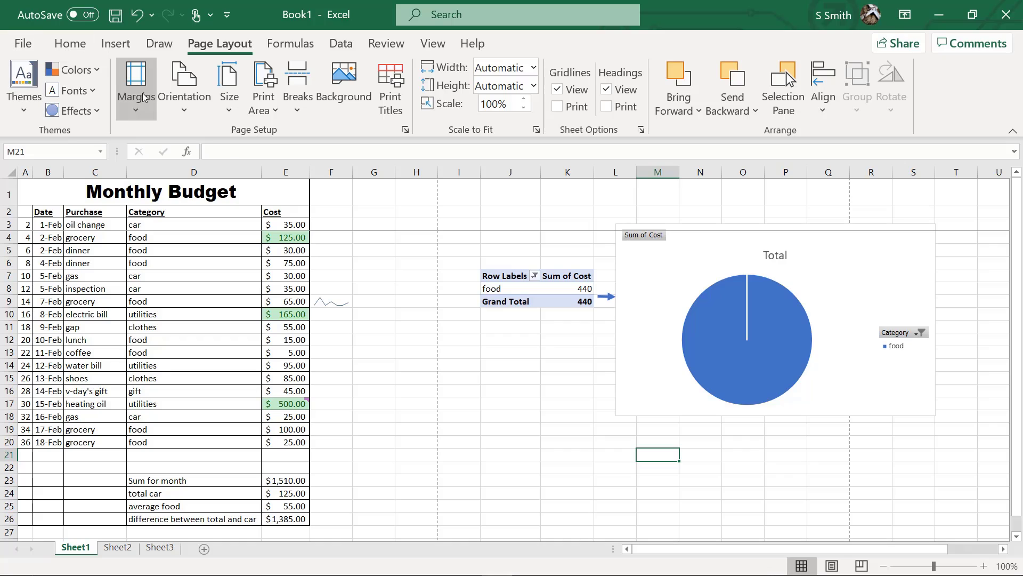
Step: Set the sheet's page orientation to Landscape and its margins to Narrow
left_click(180, 113)
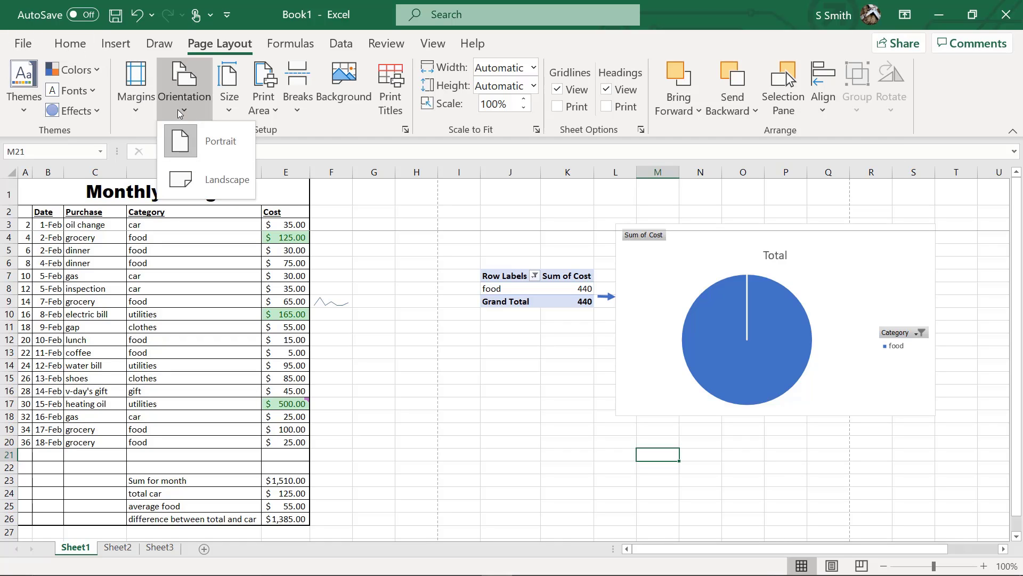
left_click(219, 184)
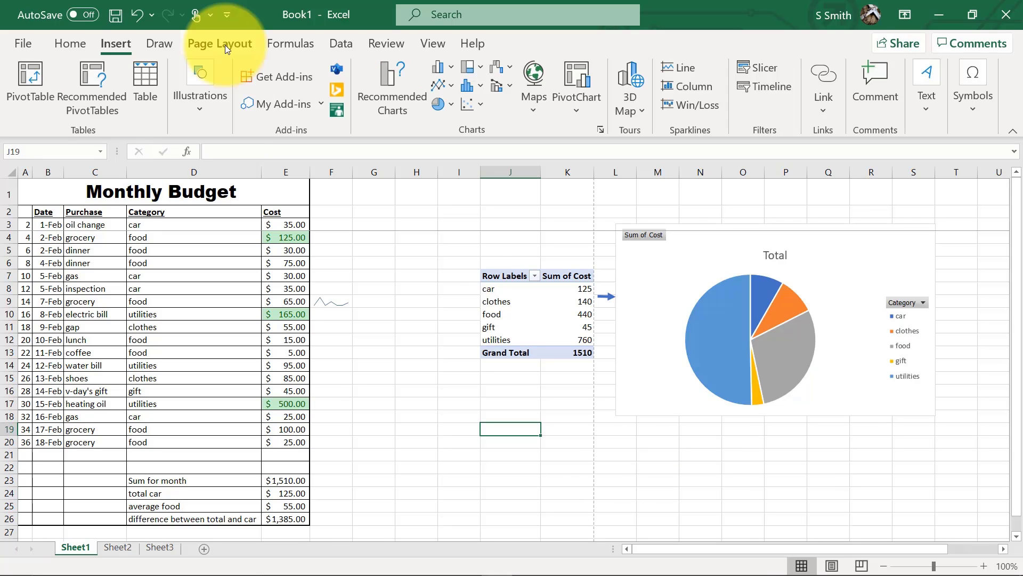
left_click(225, 45)
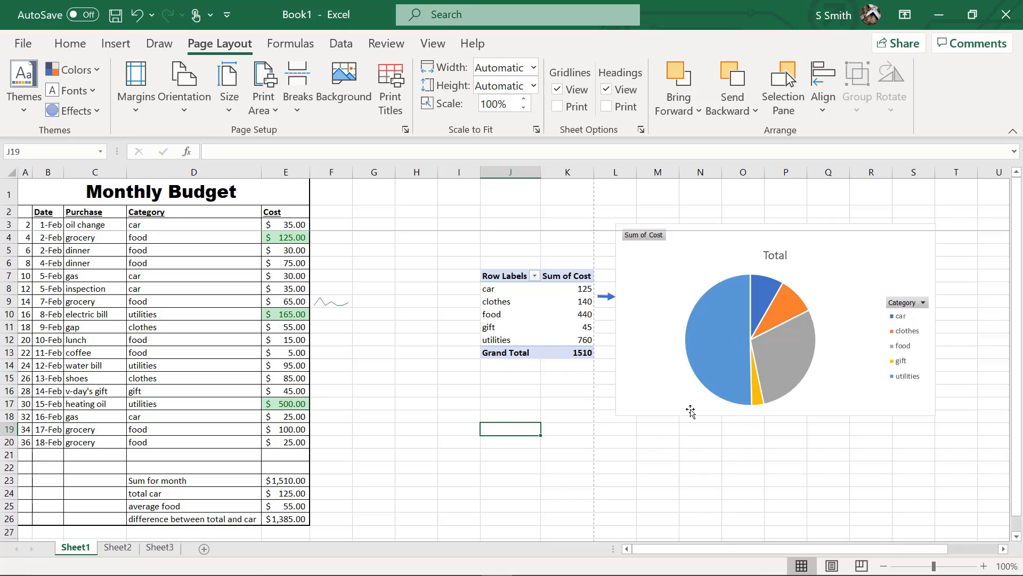
left_click(186, 110)
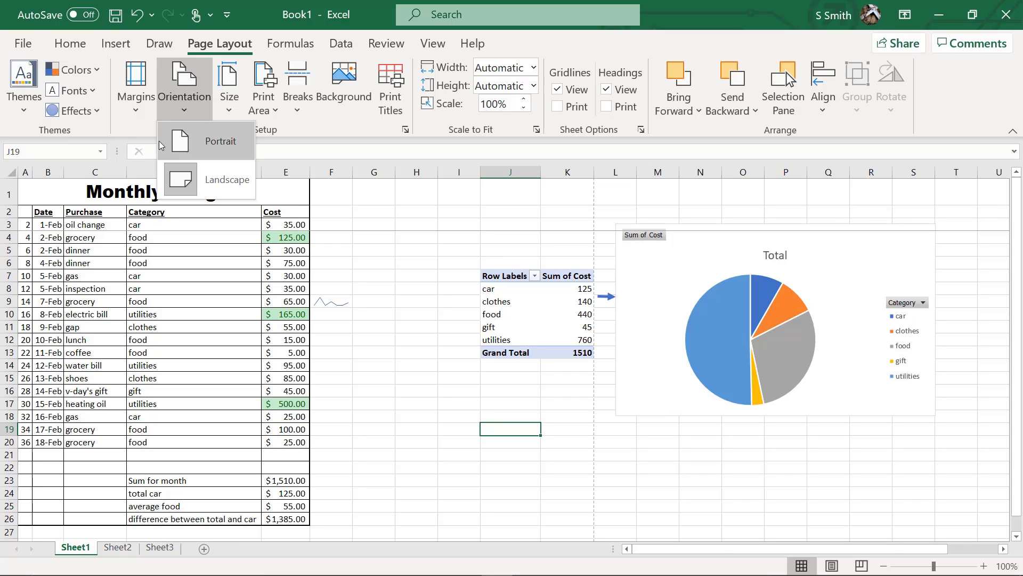
left_click(131, 112)
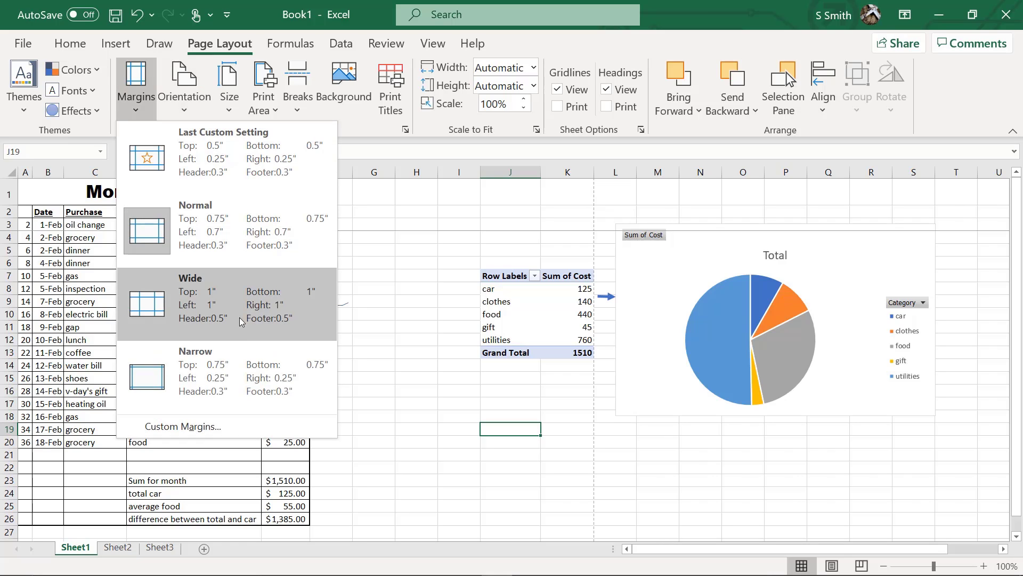
left_click(223, 381)
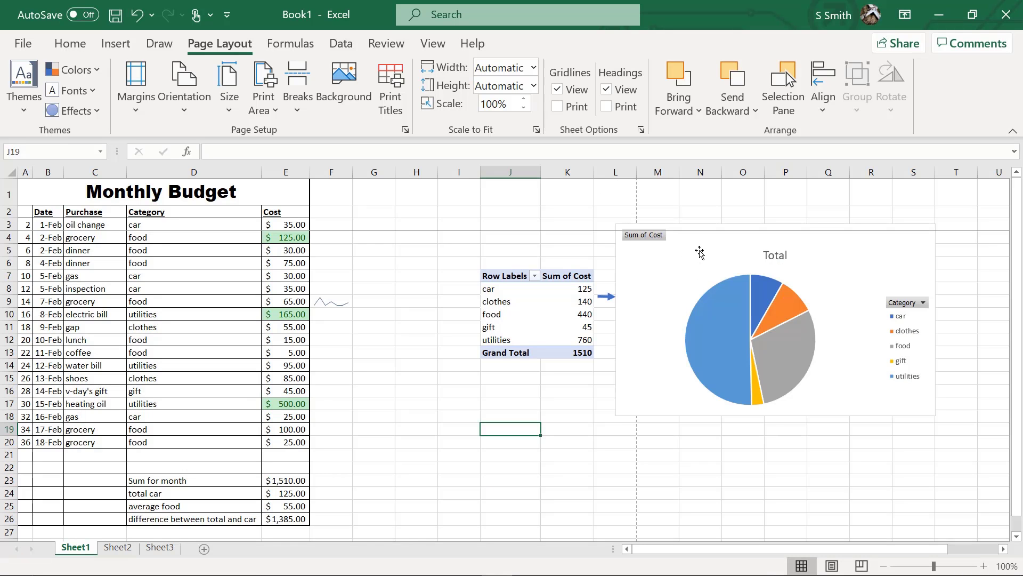
Step: Move the pie chart directly below the PivotTable, beside the budget table, so it fits within the page break
left_click_drag(698, 258, 397, 395)
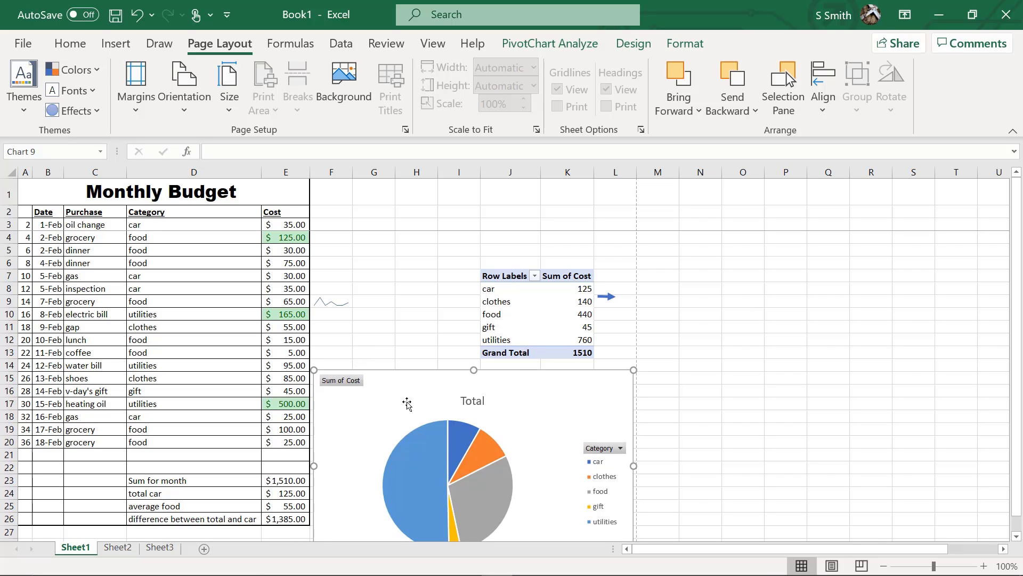
scroll(690, 415, "down", 4)
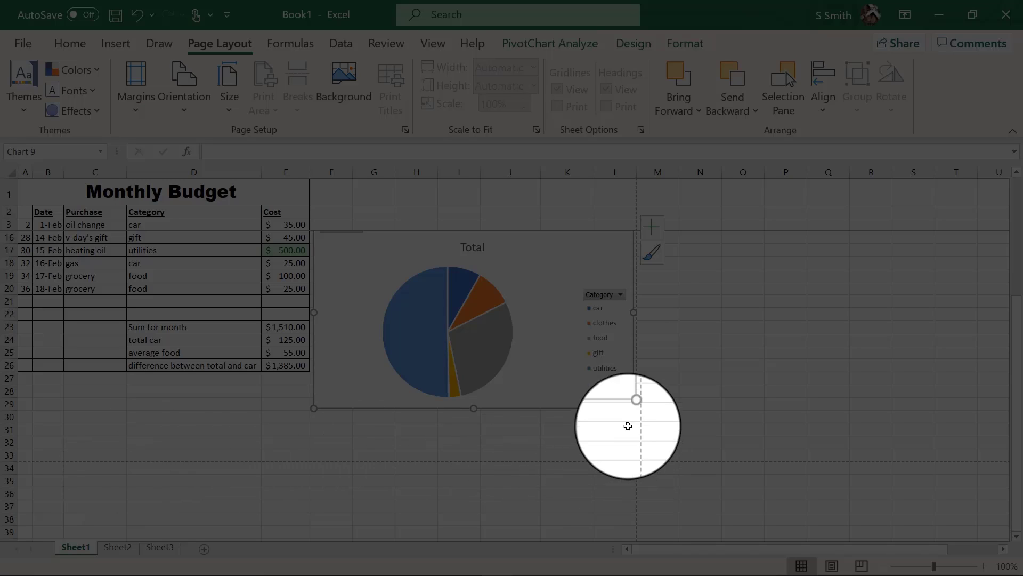
scroll(773, 367, "up", 4)
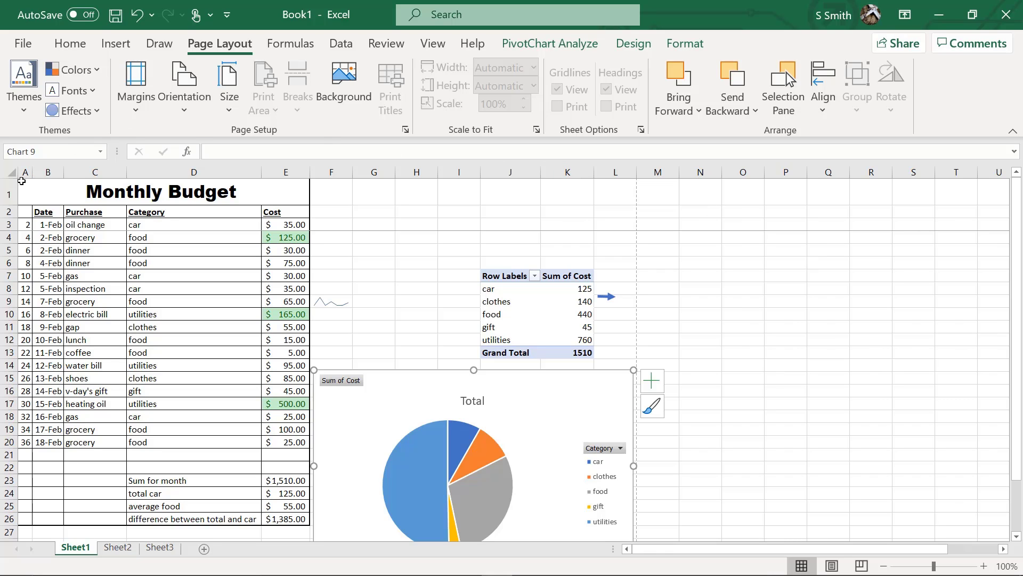
Step: Set the budget table A1:E26 as the print area and check it in the print preview
left_click_drag(27, 181, 218, 518)
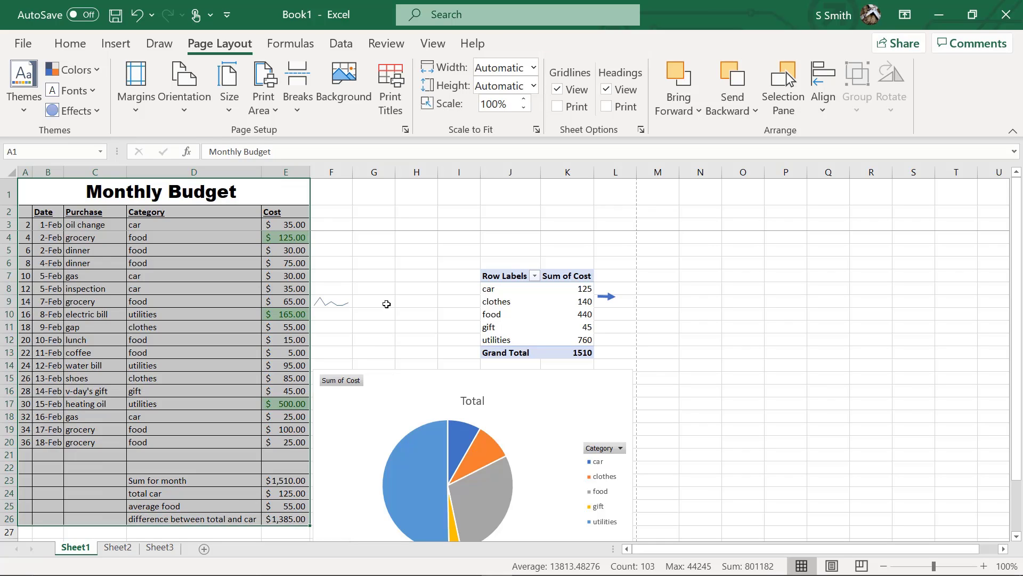
left_click(275, 113)
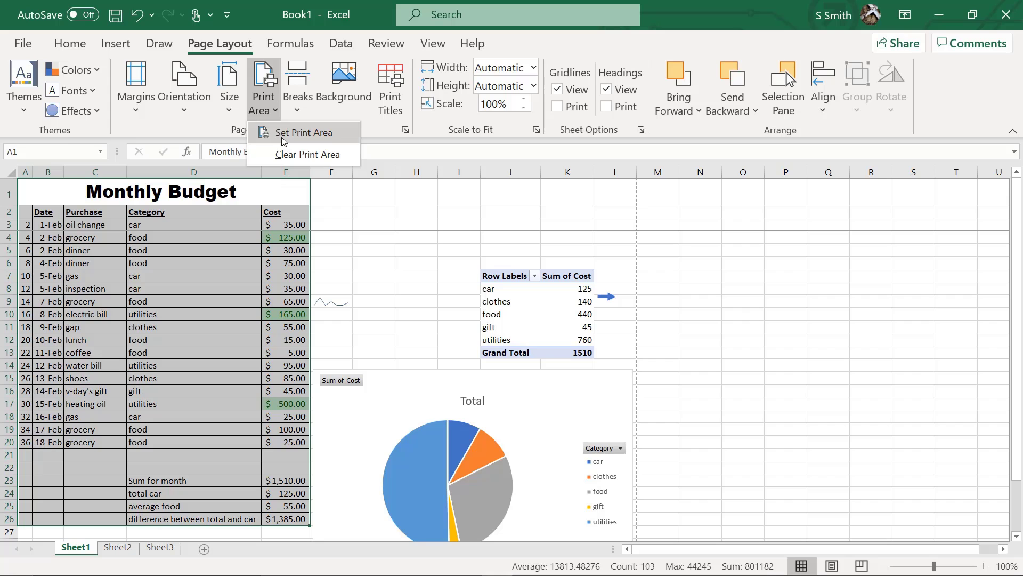
left_click(283, 134)
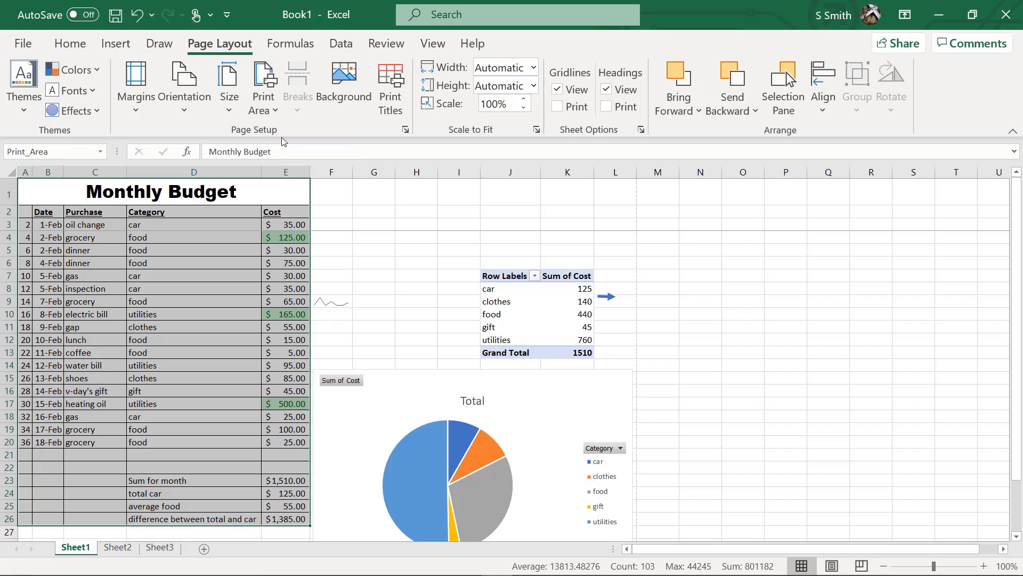
left_click(22, 47)
left_click(53, 274)
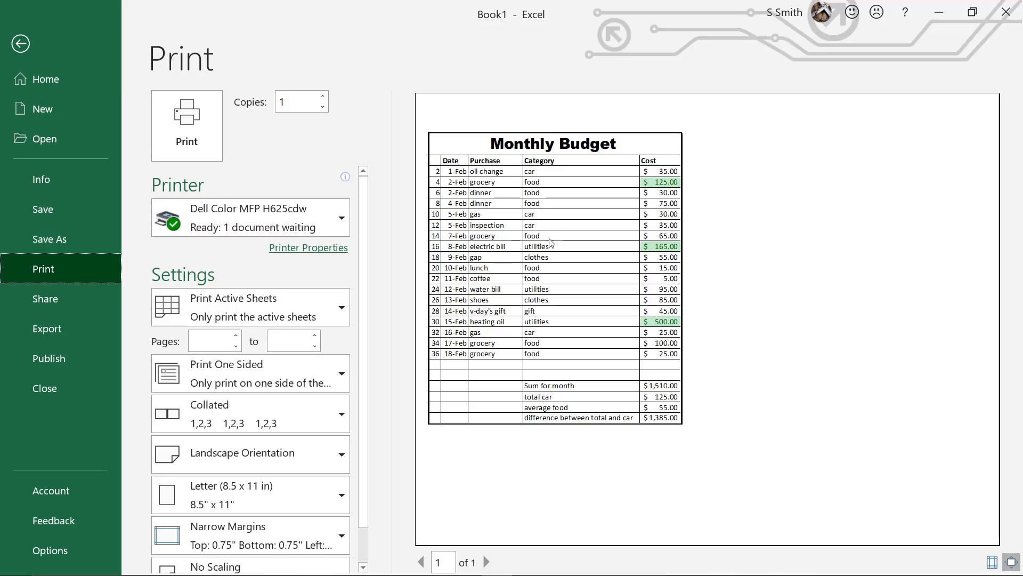
left_click(21, 44)
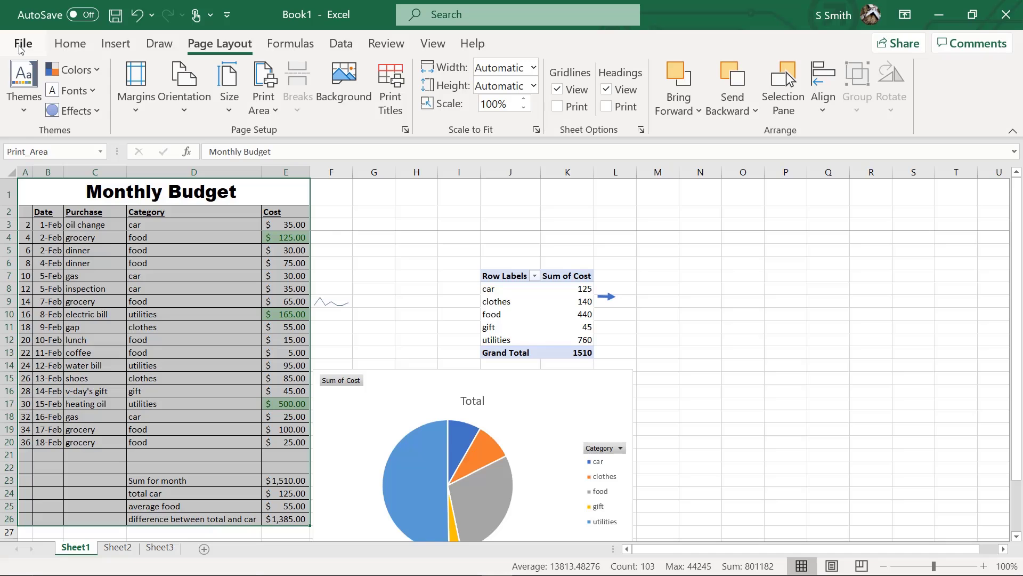
Step: Clear the print area and check the whole sheet in the print preview
left_click(263, 104)
left_click(293, 156)
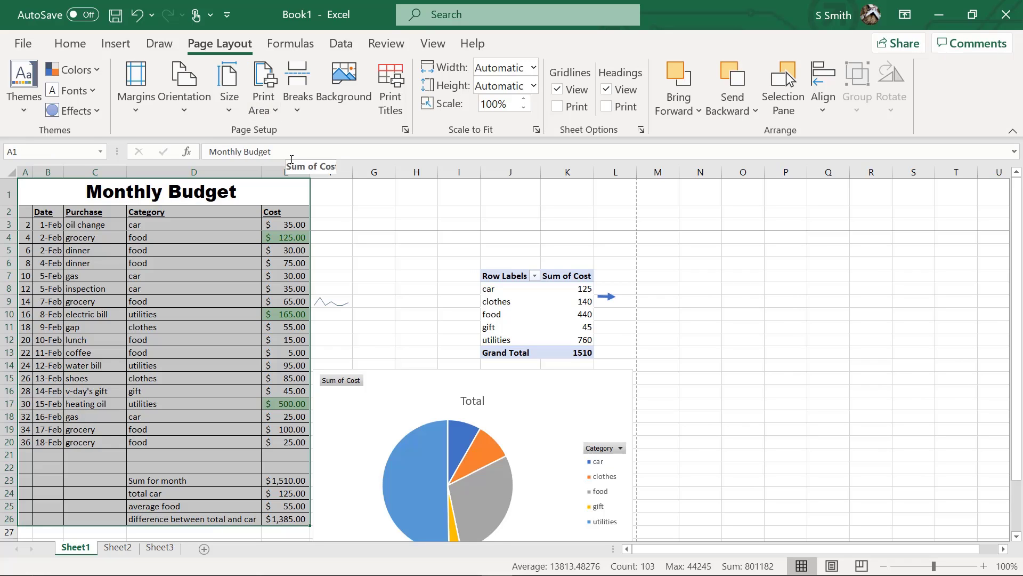
left_click(23, 43)
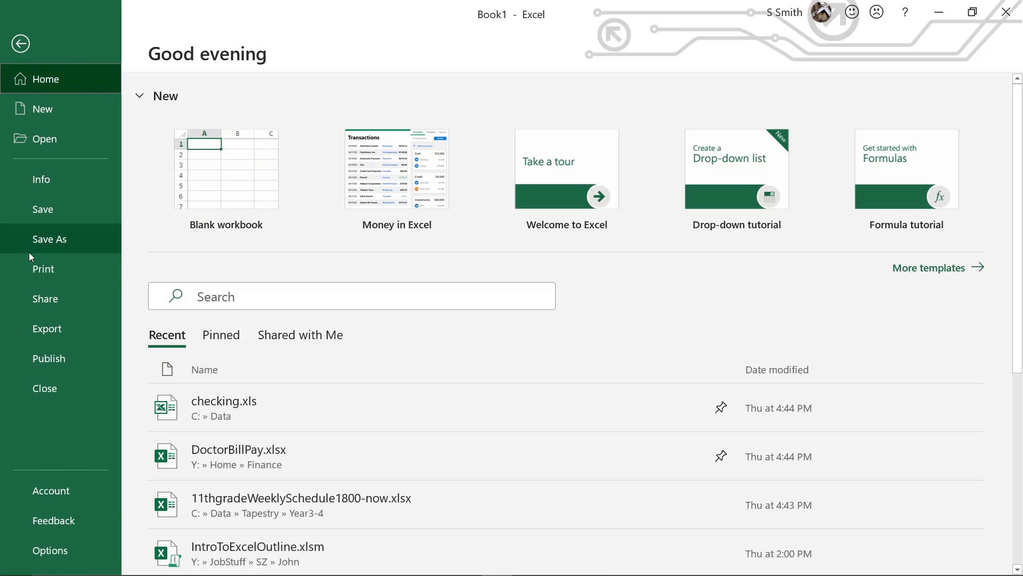
left_click(33, 269)
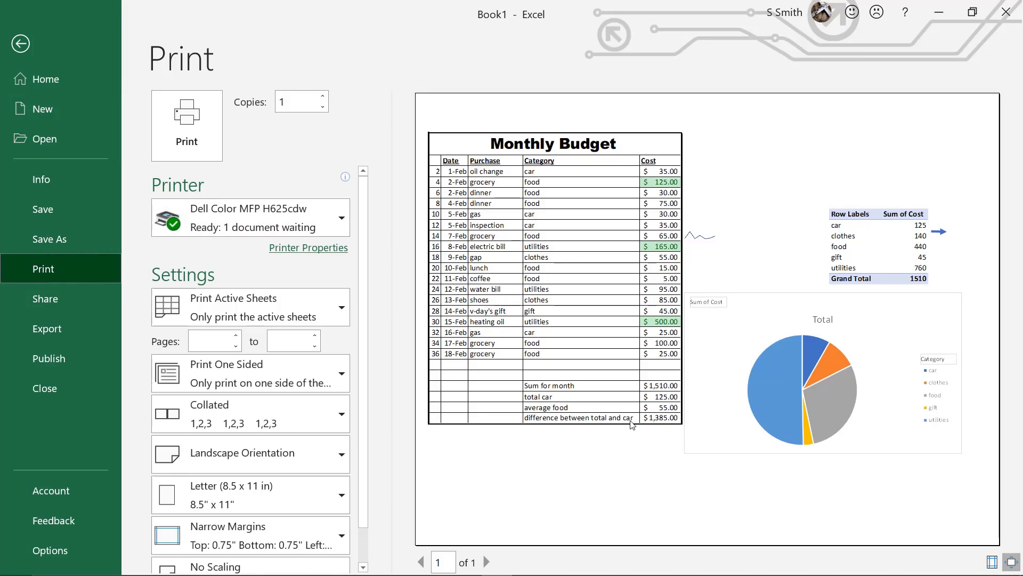
left_click(21, 44)
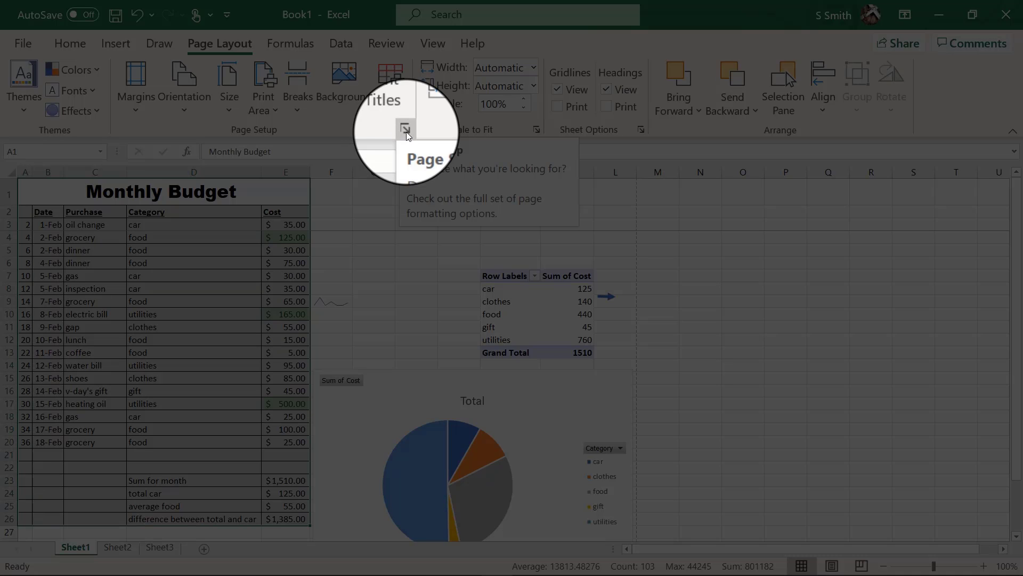
Step: Review the page, margin and header/footer settings in Page Setup without changing anything
left_click(405, 130)
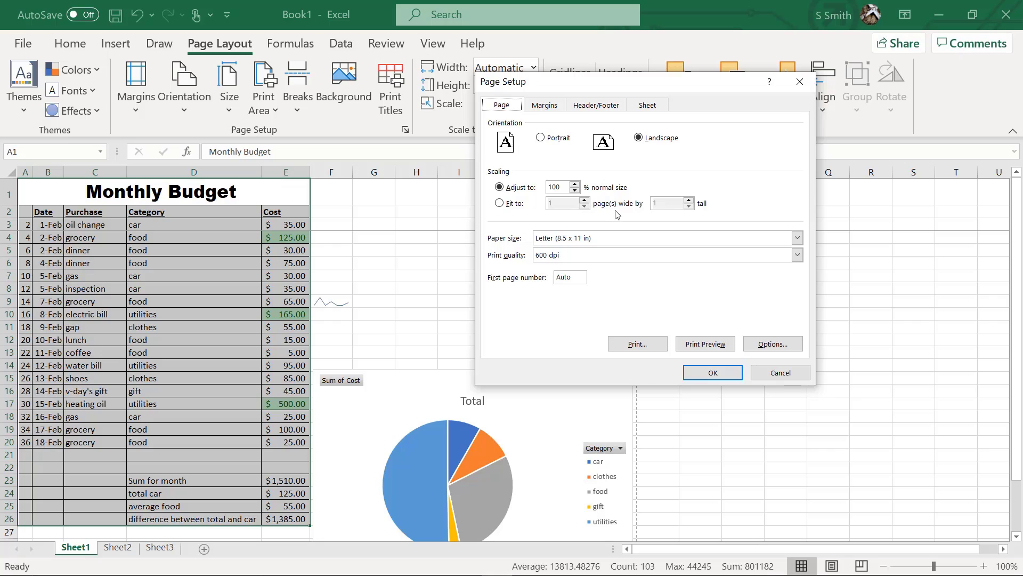
left_click(546, 106)
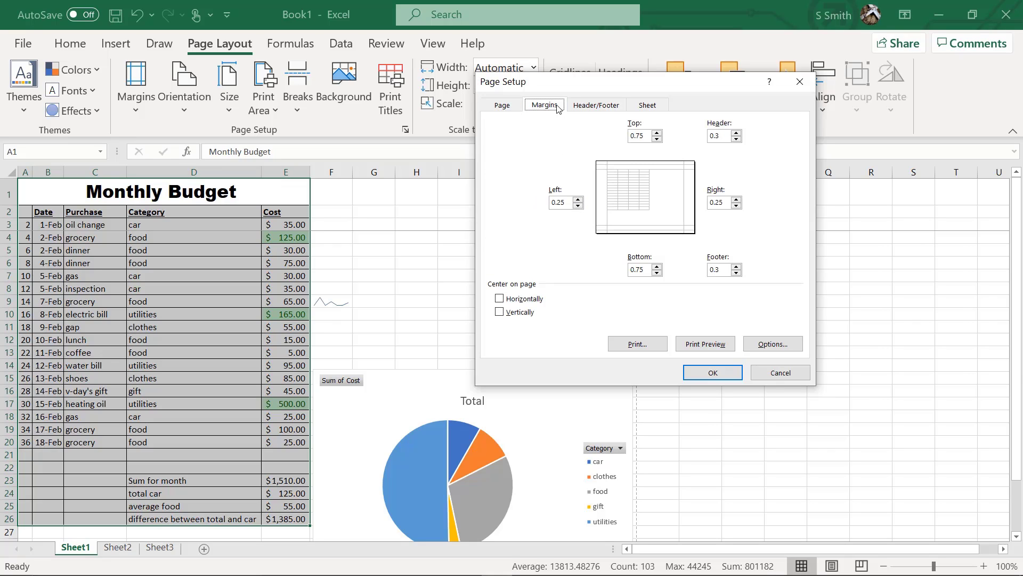
left_click(600, 110)
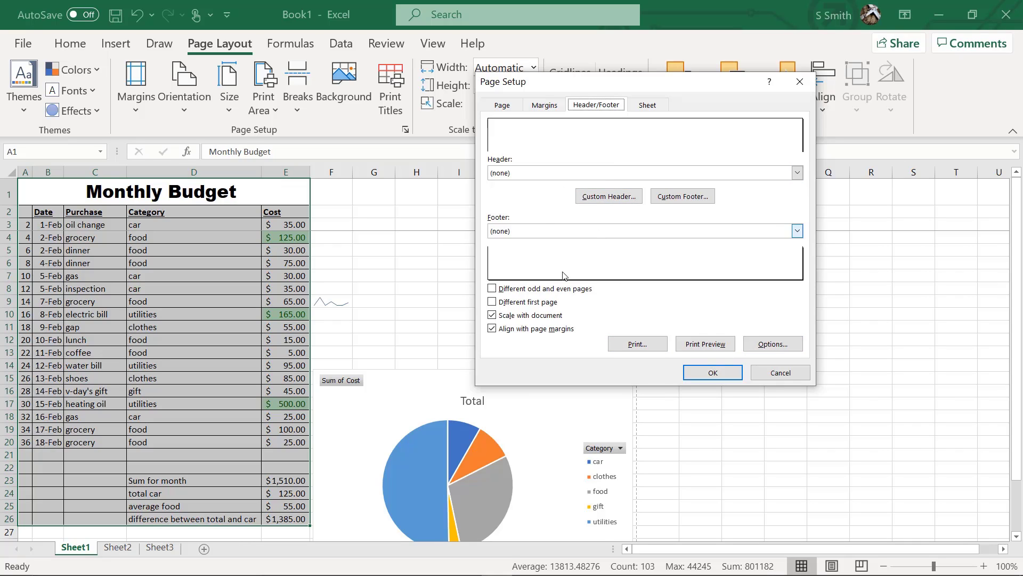
left_click(772, 375)
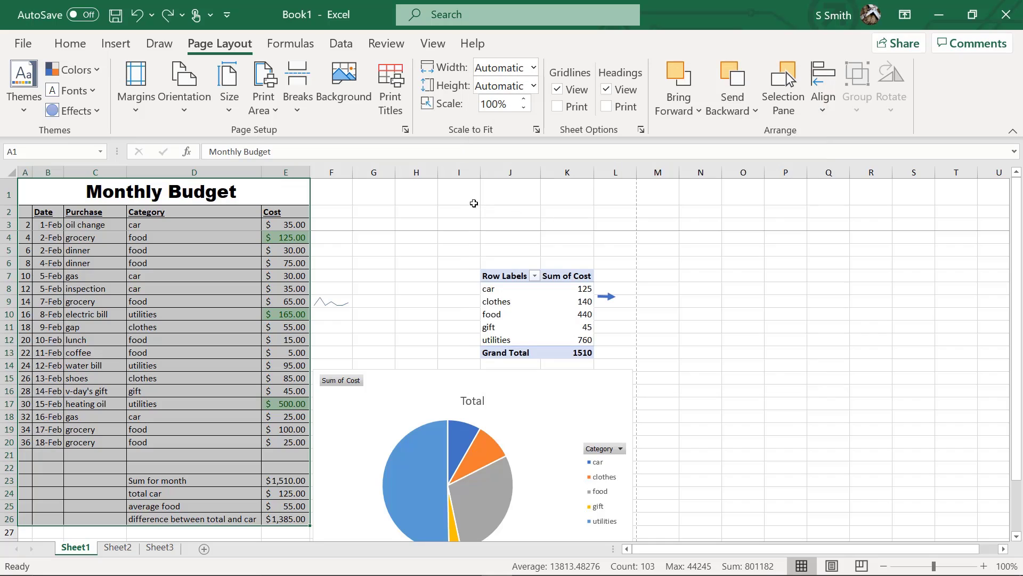
Step: Save the current theme to the Desktop as themefortutorial
left_click(24, 110)
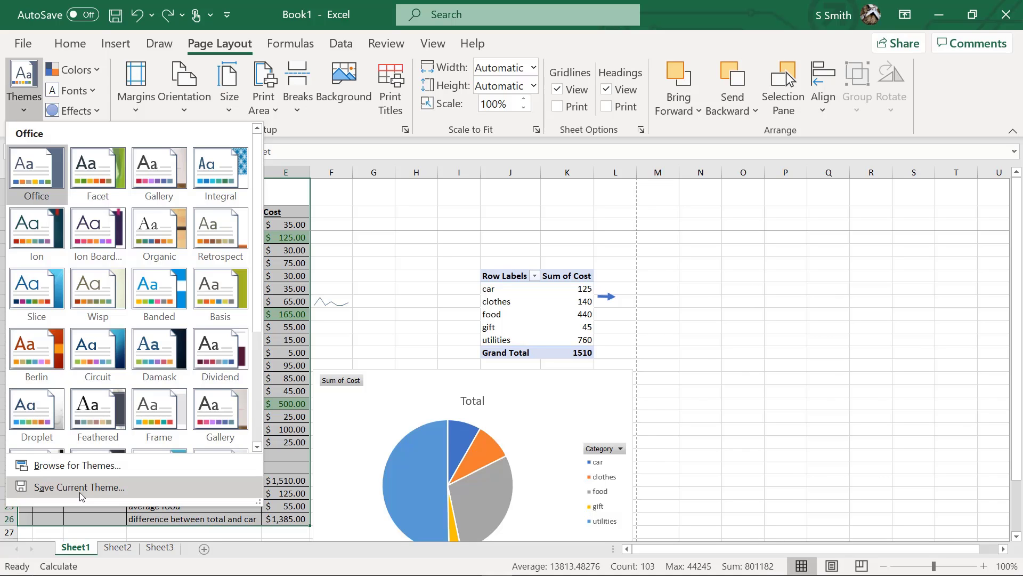
left_click(81, 486)
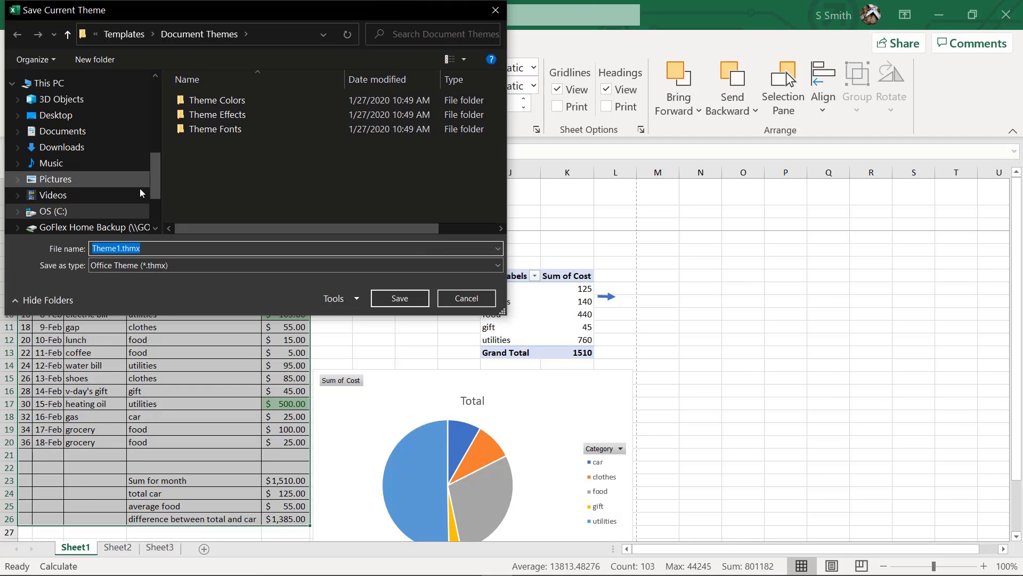
left_click_drag(154, 181, 151, 109)
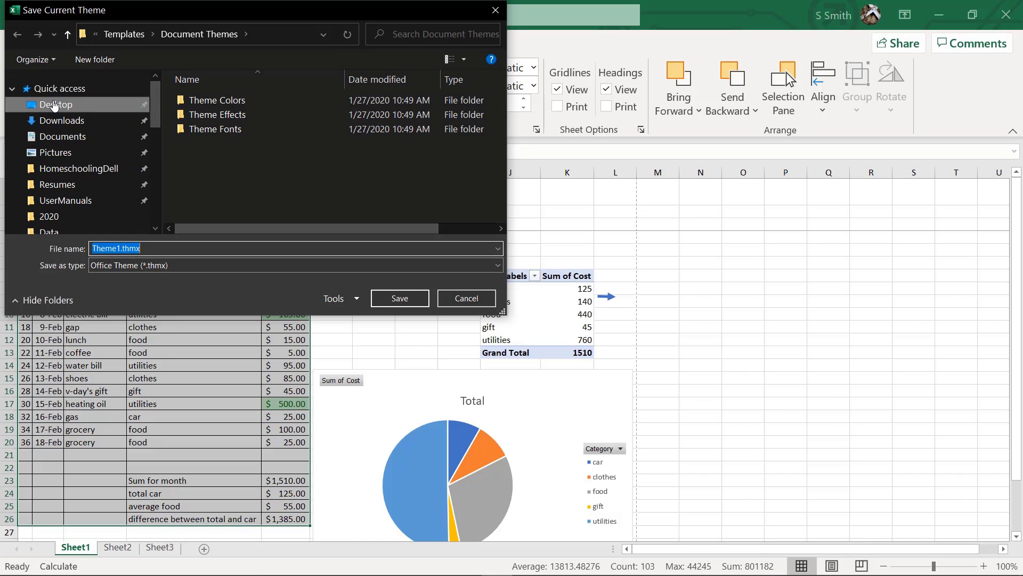
left_click(54, 105)
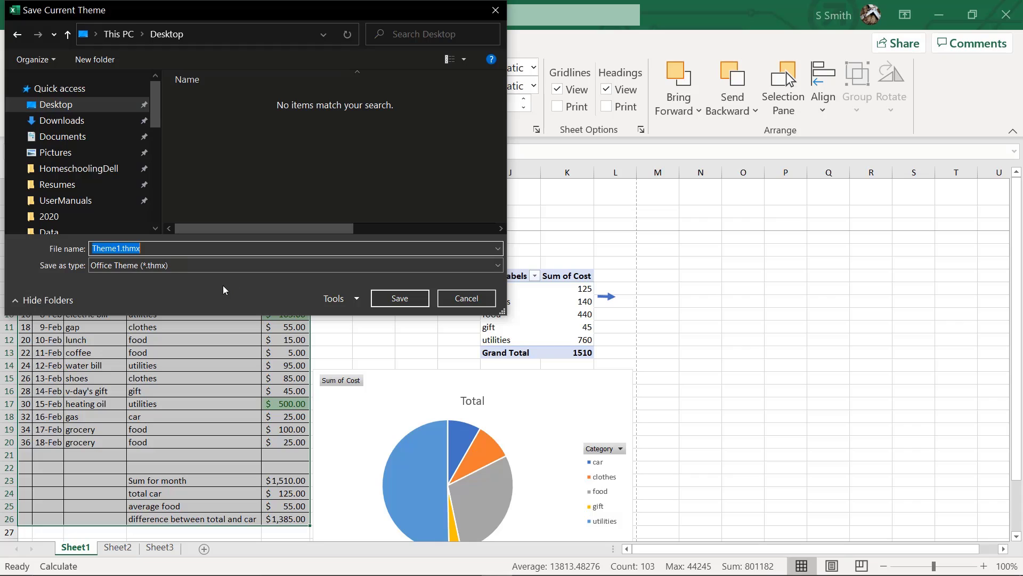
type("themefortutorial")
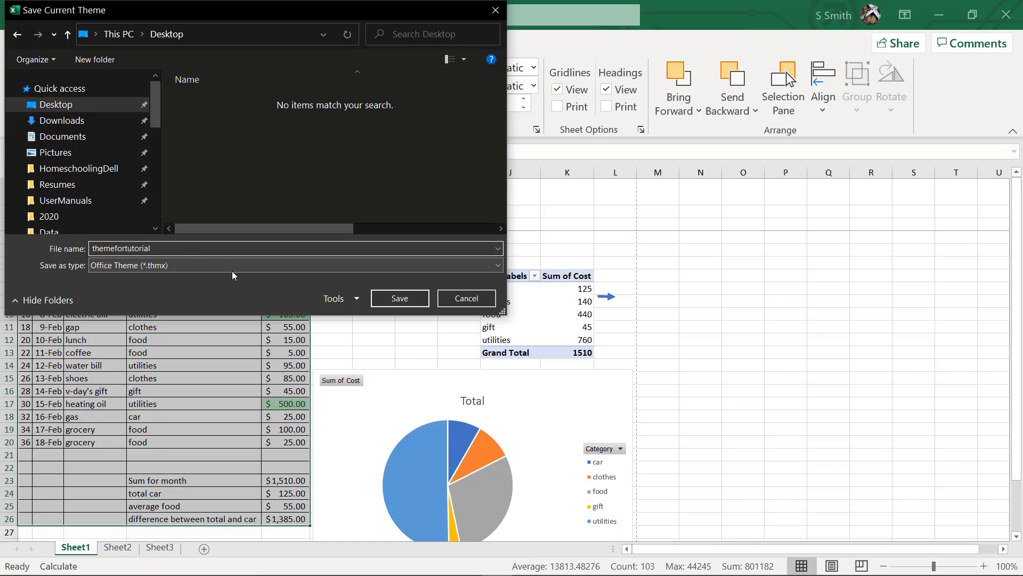
left_click(399, 298)
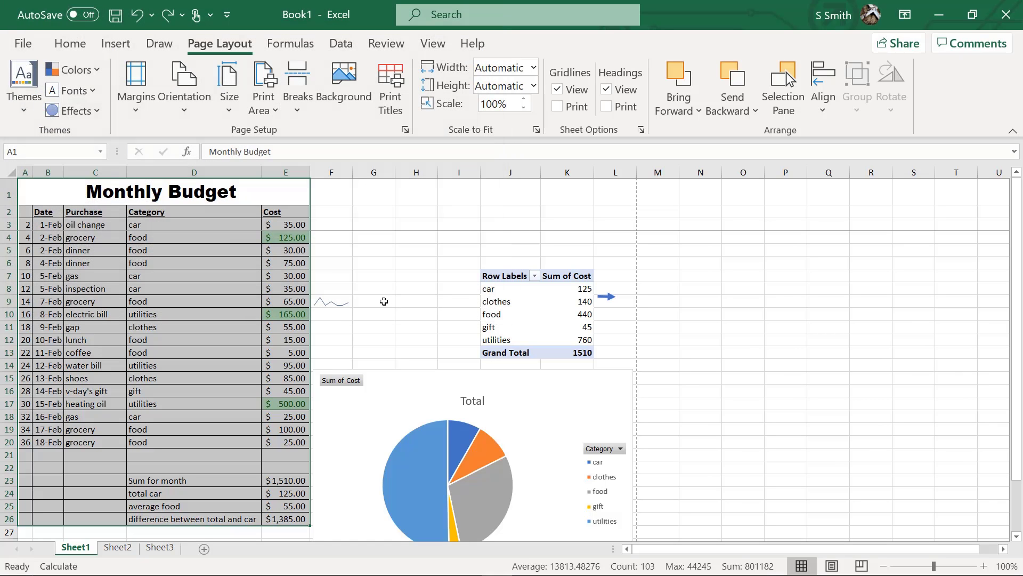
Step: Apply the Ion Boardroom theme to the workbook and switch back to the saved themefortutorial theme from the Desktop
left_click(24, 109)
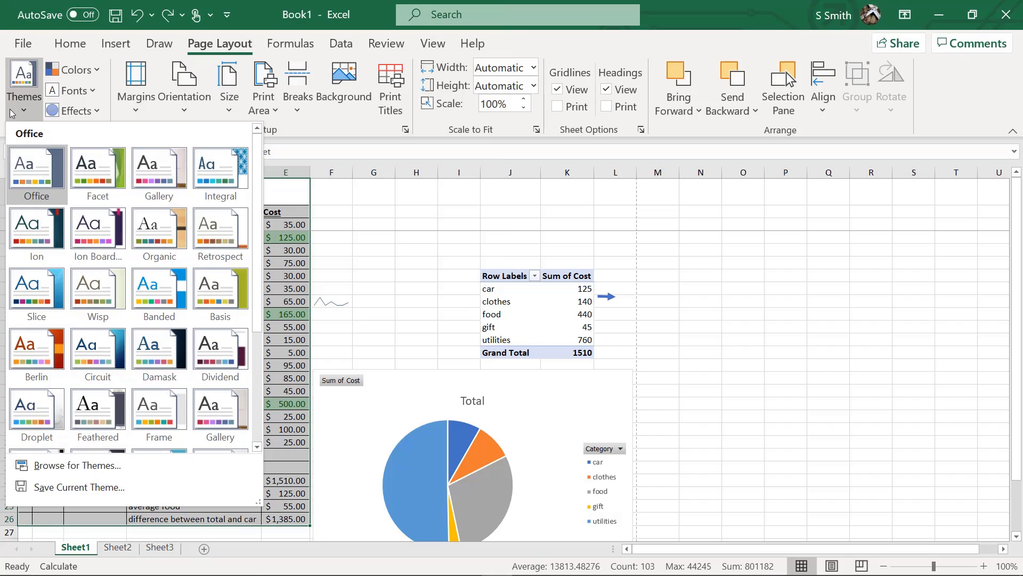
left_click(95, 240)
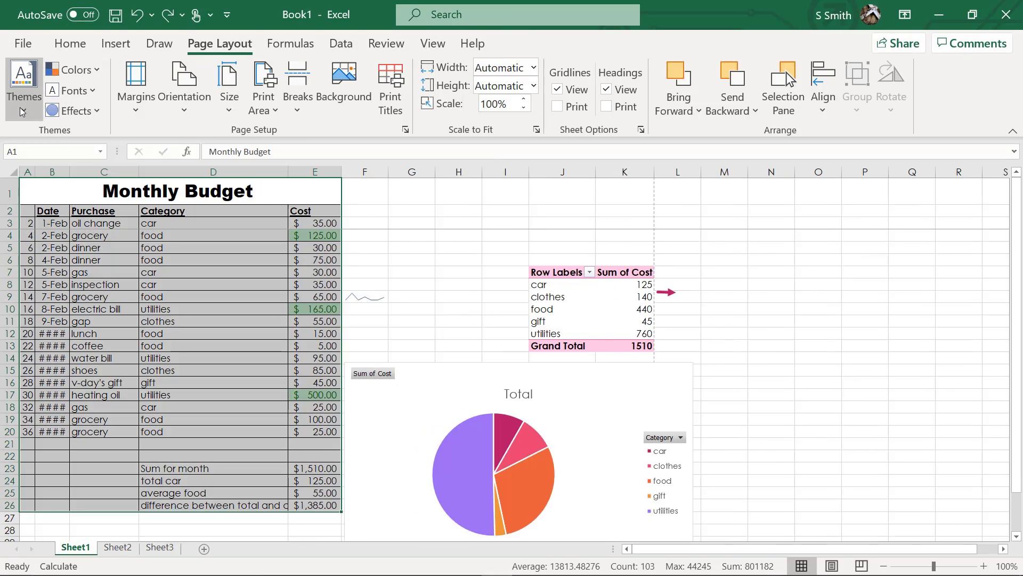
left_click(23, 112)
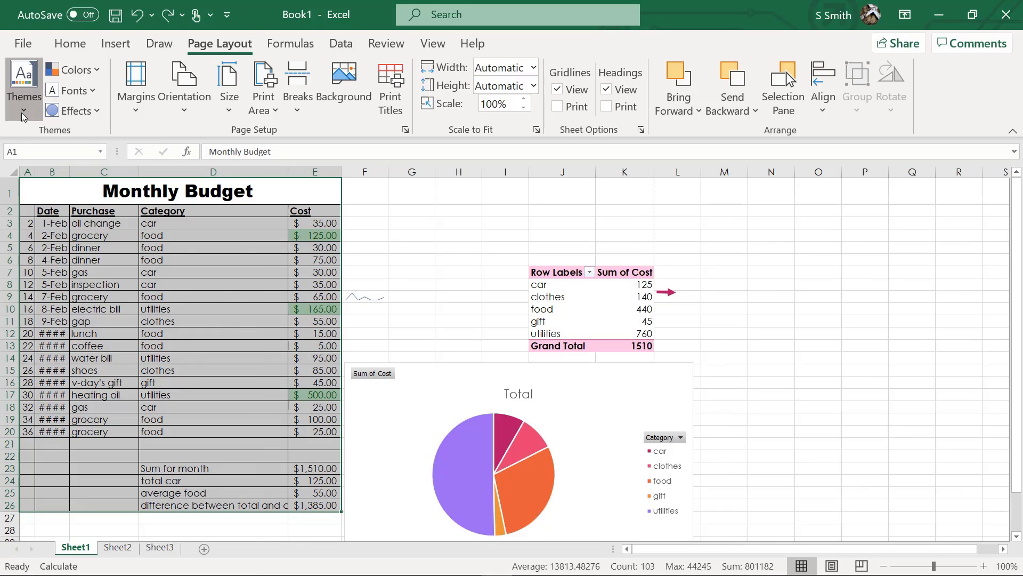
left_click(77, 465)
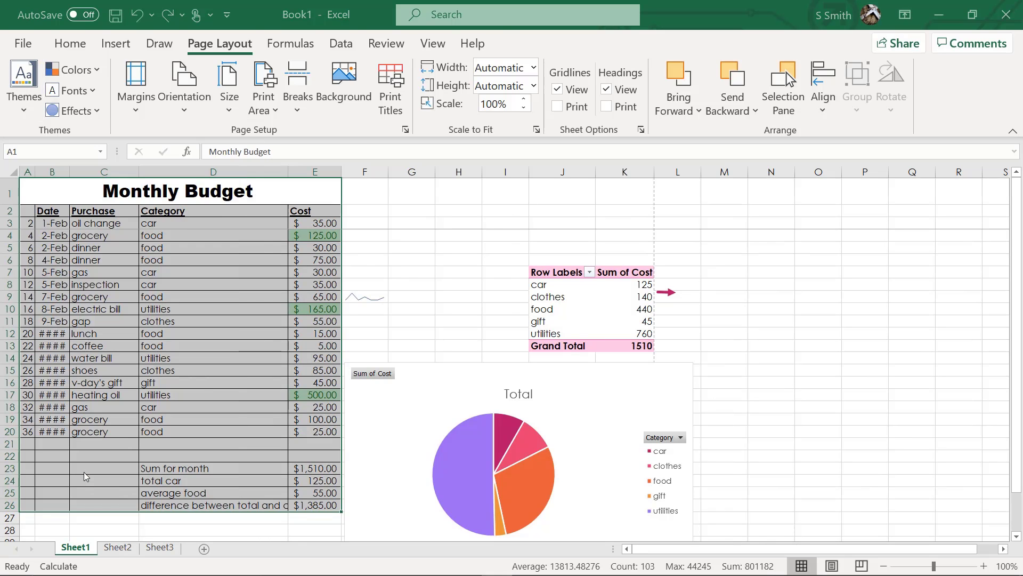
left_click(95, 115)
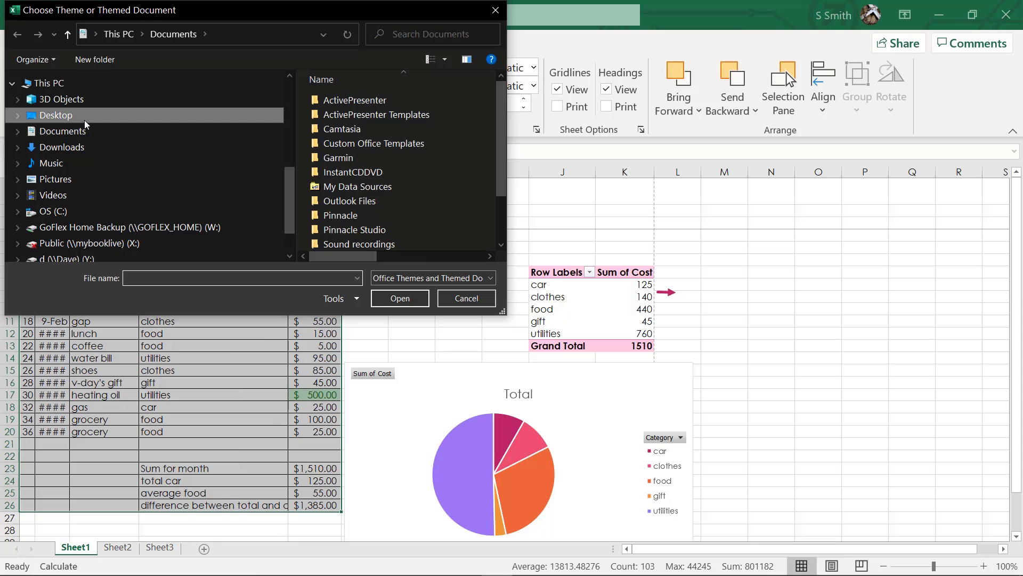
double_click(369, 101)
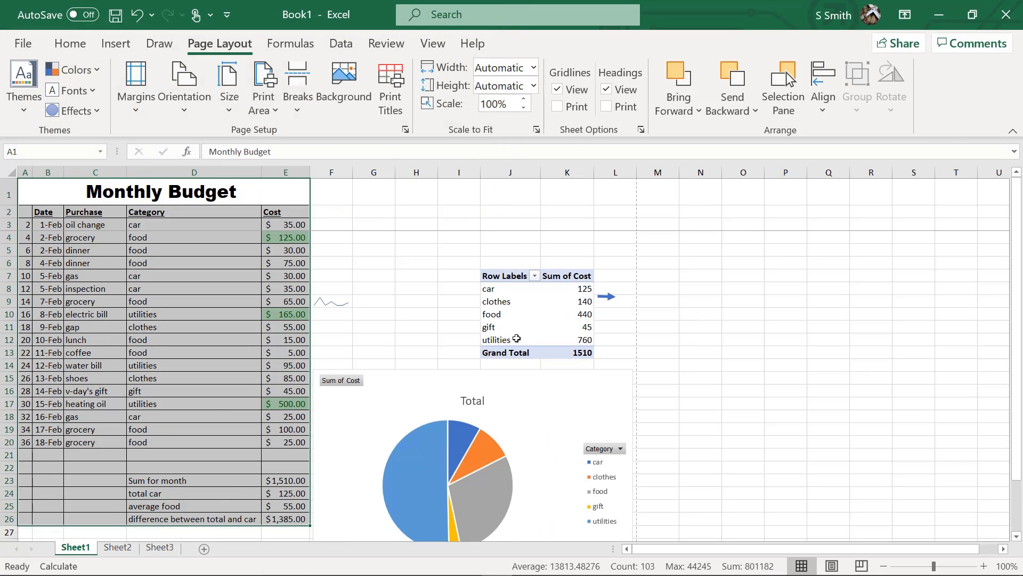
Step: Look through the Financial, Math & Trig, Lookup & Reference and additional function categories in the function library
left_click(288, 43)
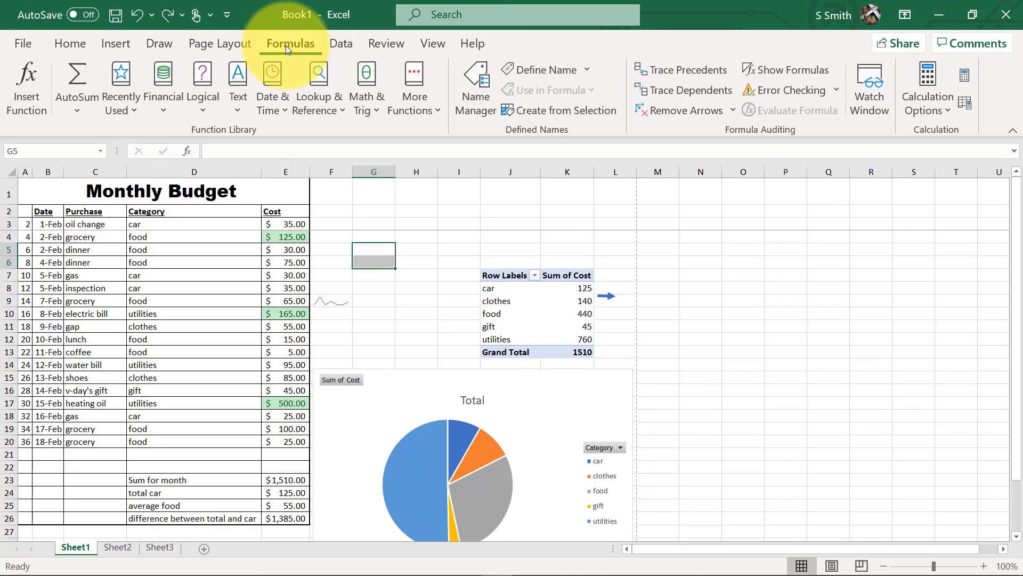
left_click(157, 114)
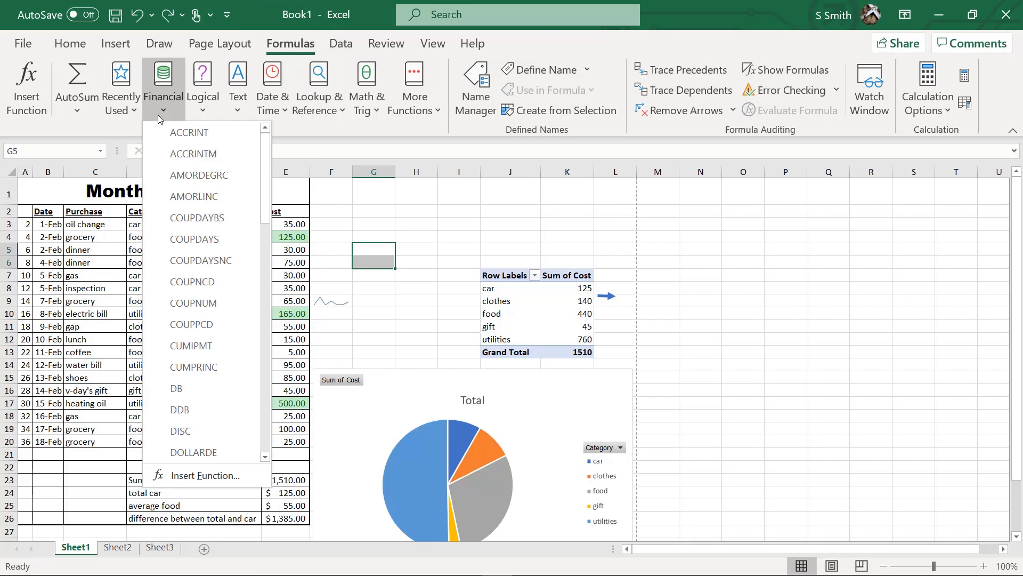
left_click(433, 107)
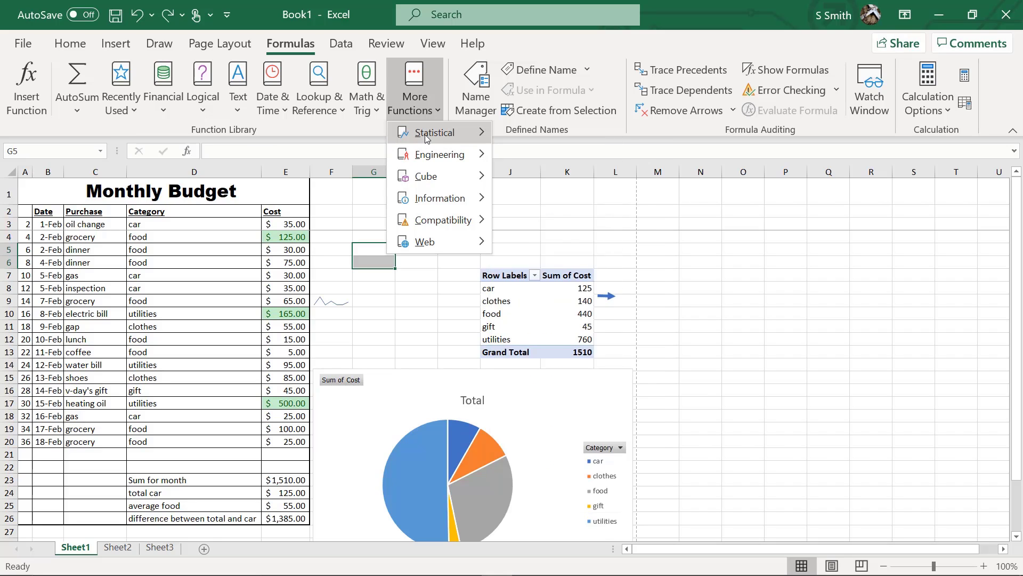
left_click(373, 113)
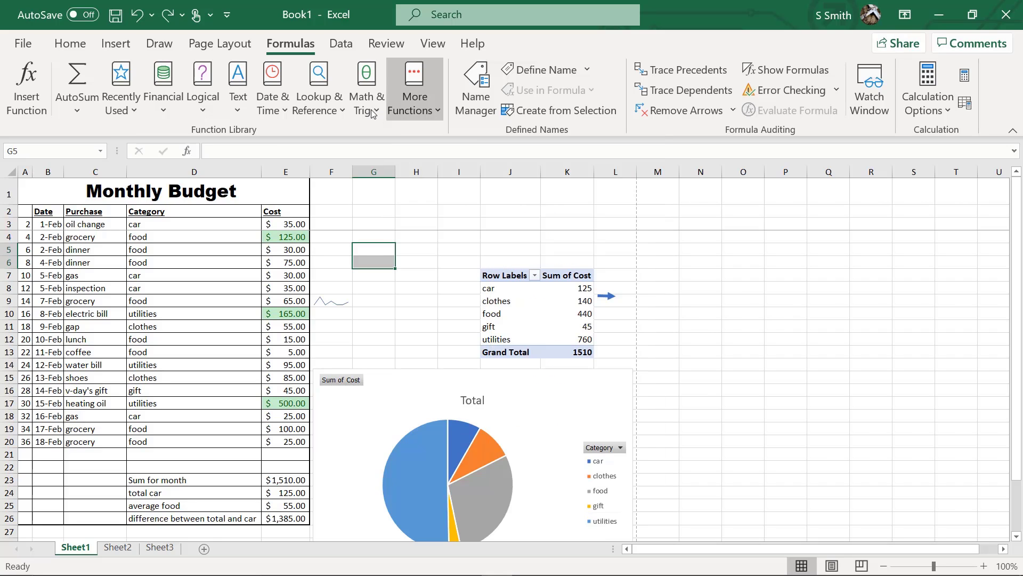
left_click(373, 114)
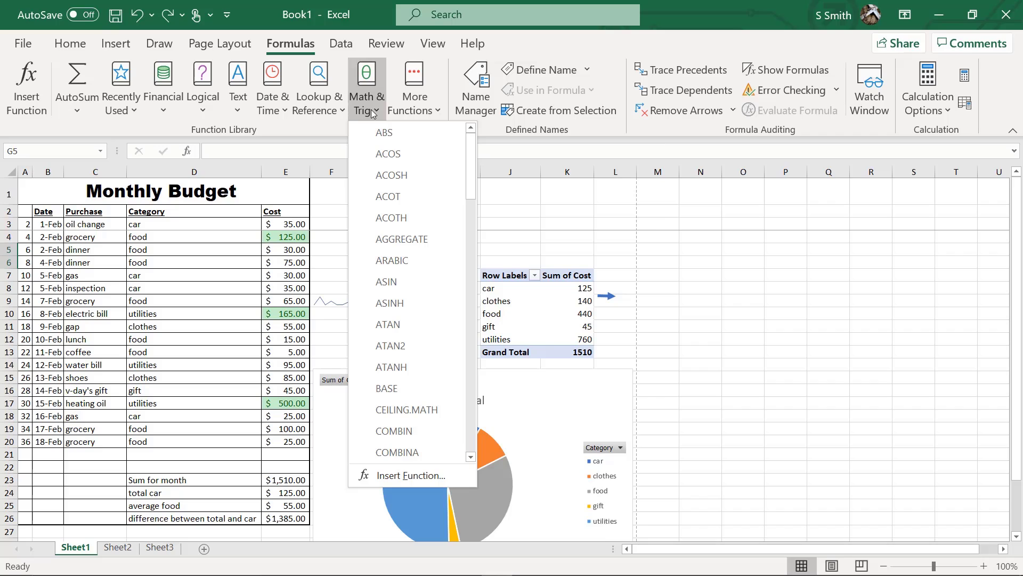
left_click(327, 111)
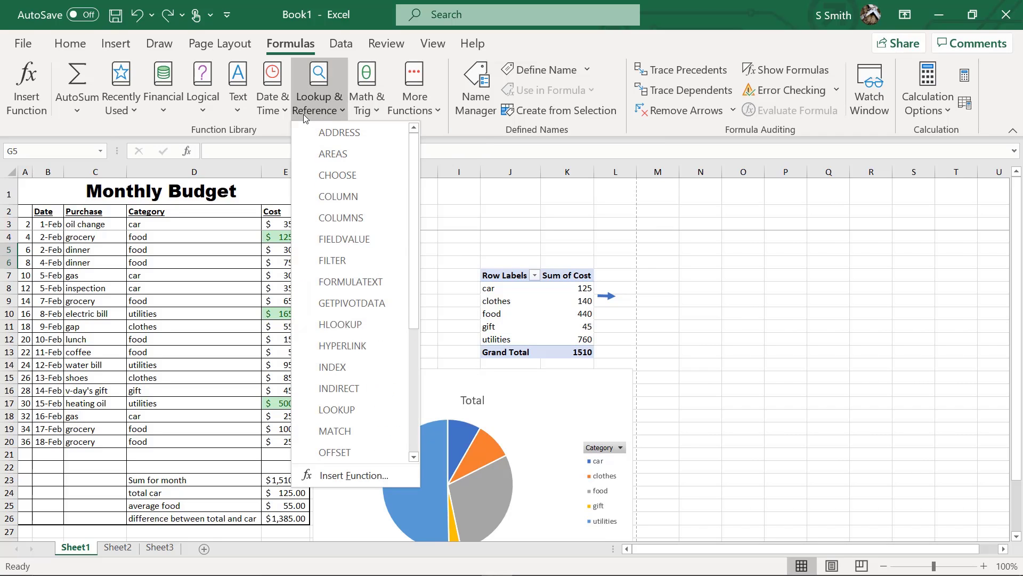
Step: Insert an IF function in G5 that tests D5="car", returning "is car" when true and "not a car" when false
left_click(199, 110)
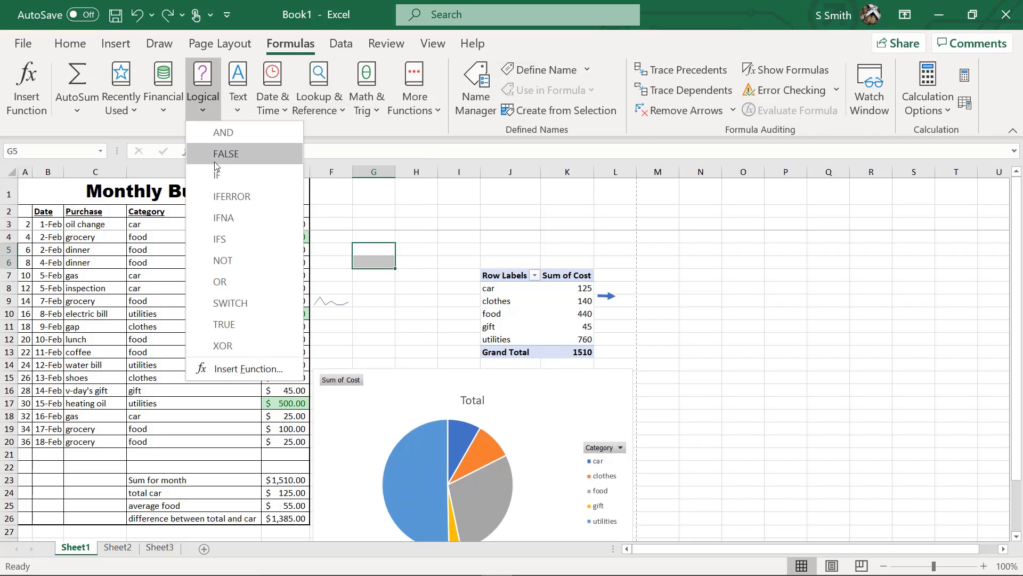
left_click(222, 175)
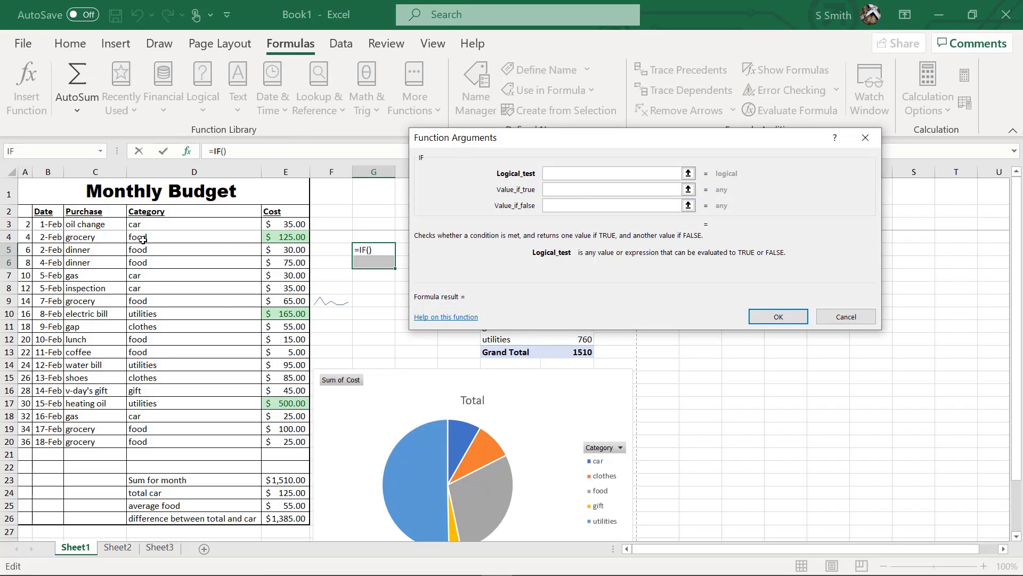
left_click(153, 248)
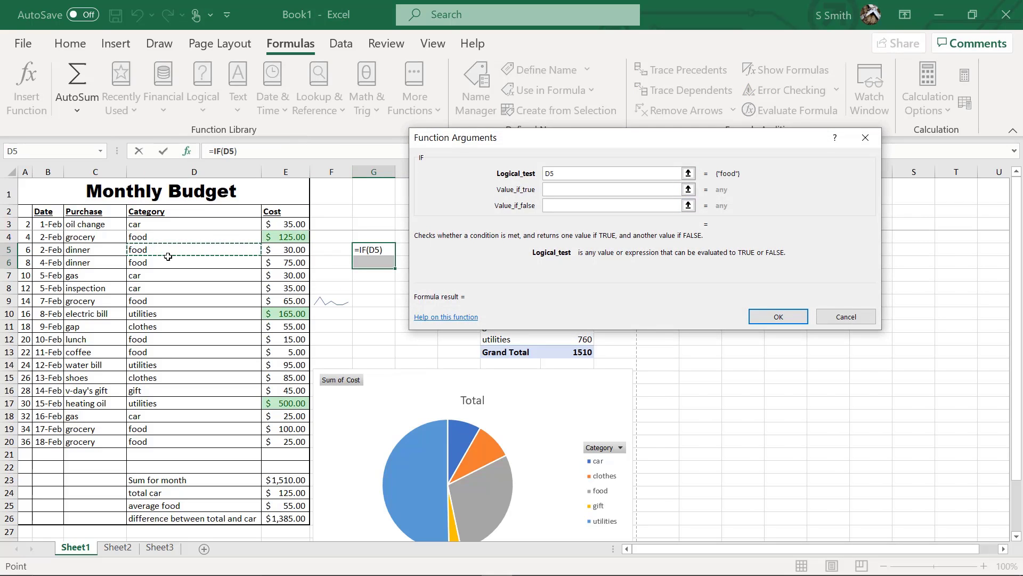
type("=")
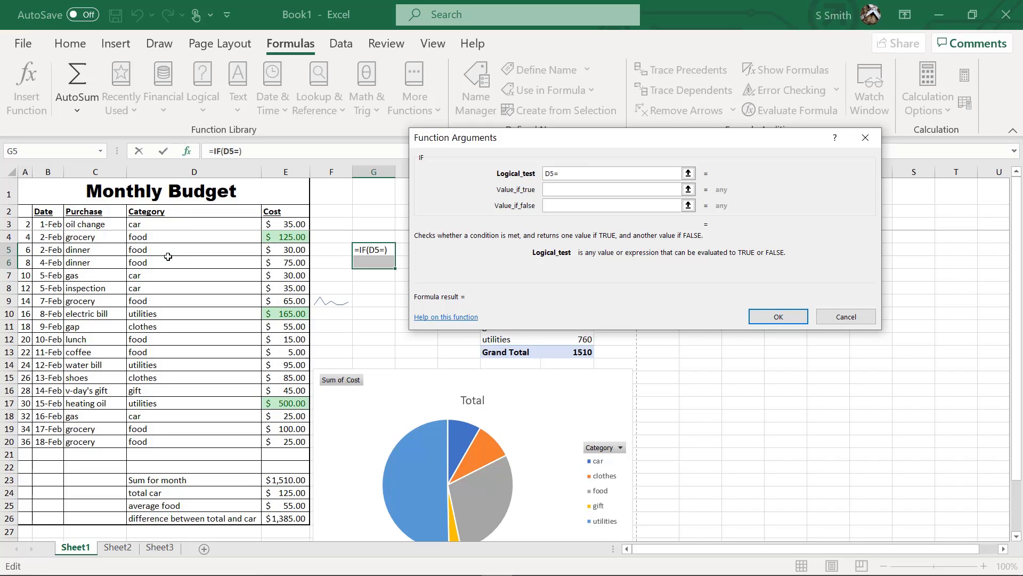
type("\"car")
left_click(552, 191)
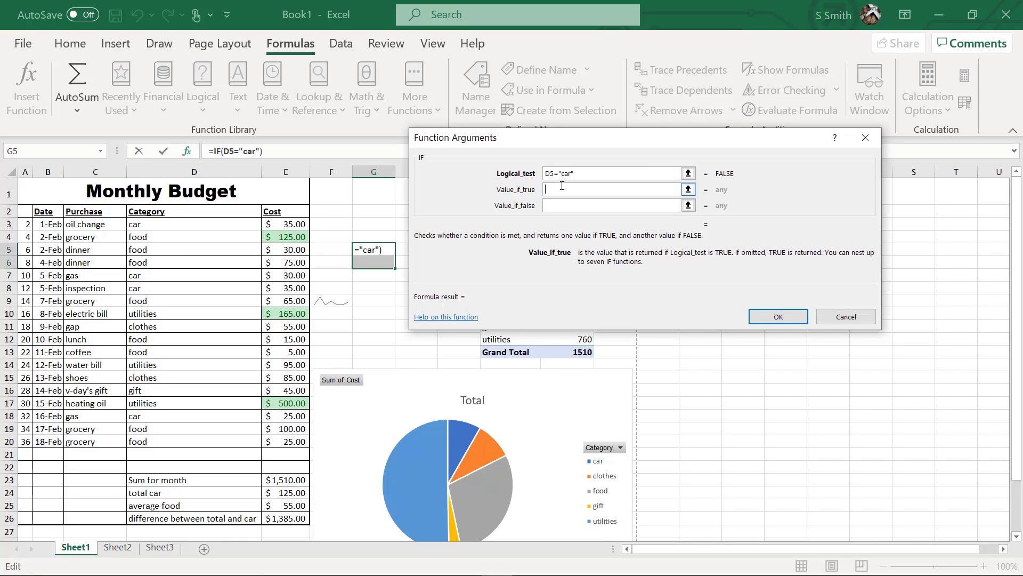
type("is car")
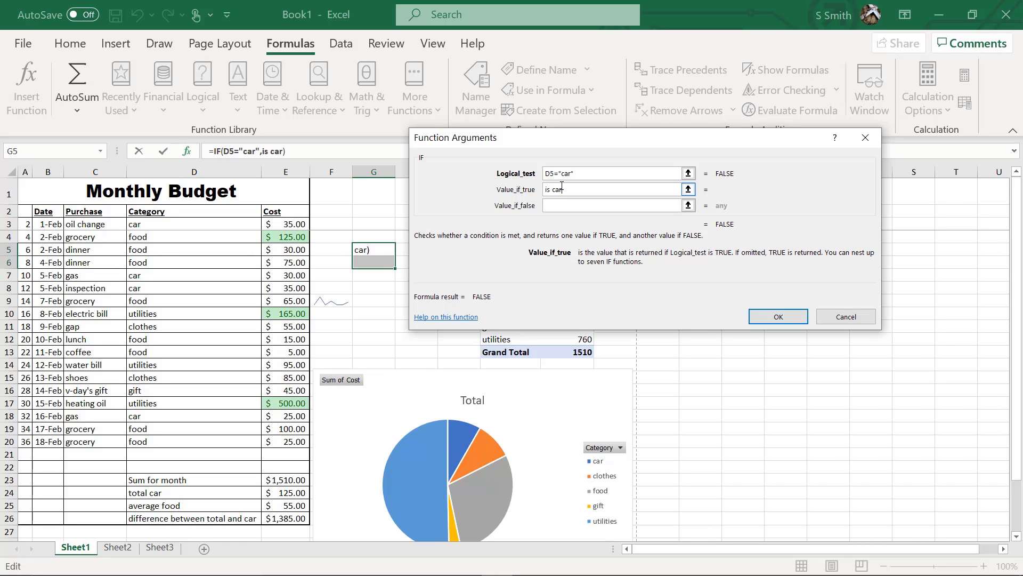
left_click(583, 204)
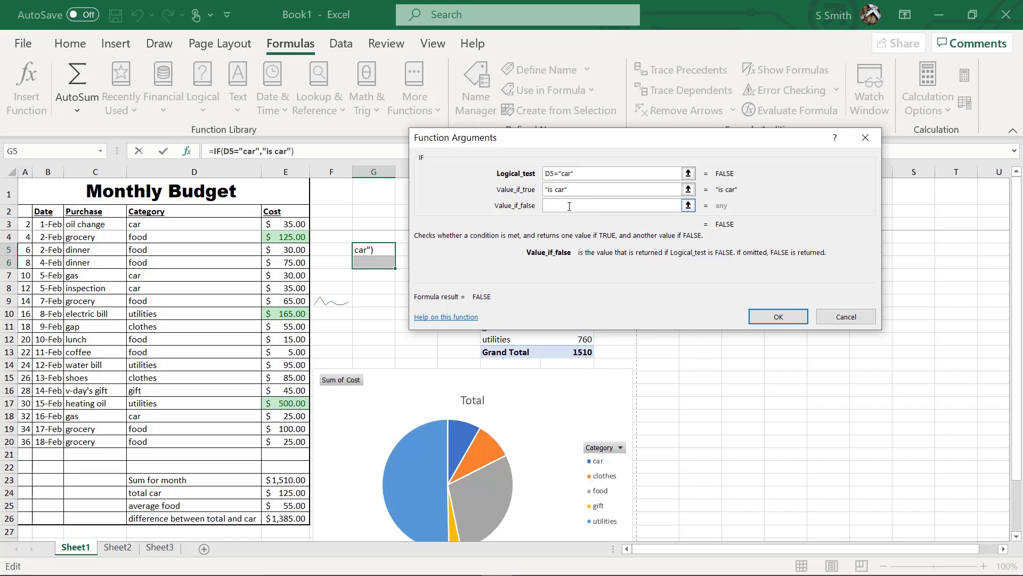
type("not a car")
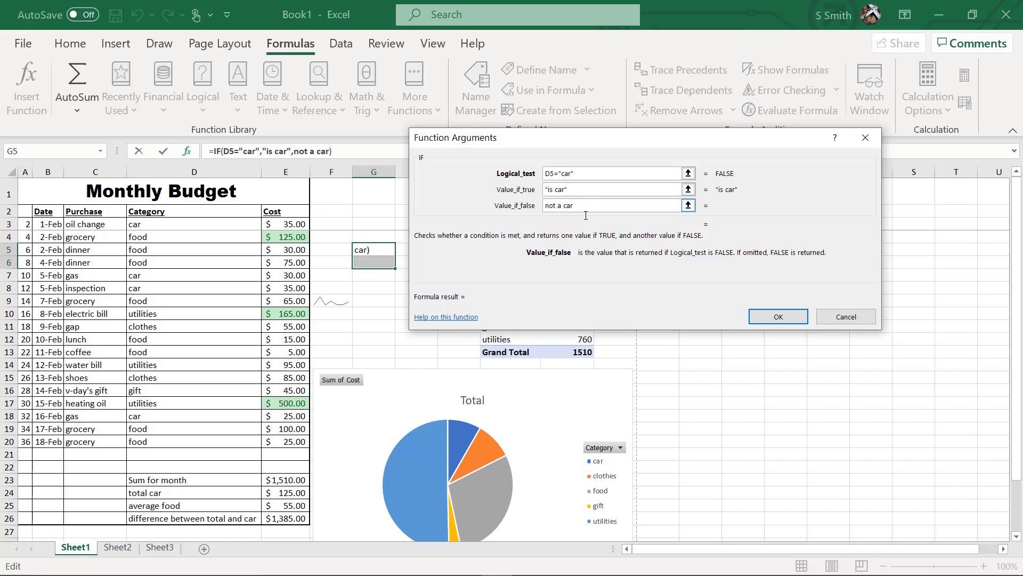
left_click(780, 315)
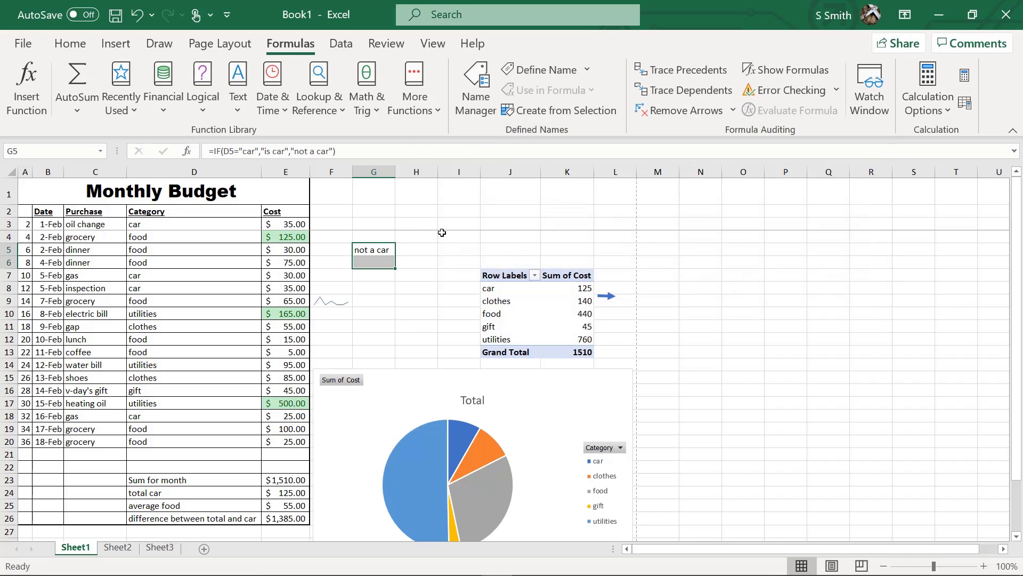
Step: Fill the IF formula from G5 down to G13, and clear the contents of those cells
left_click(385, 250)
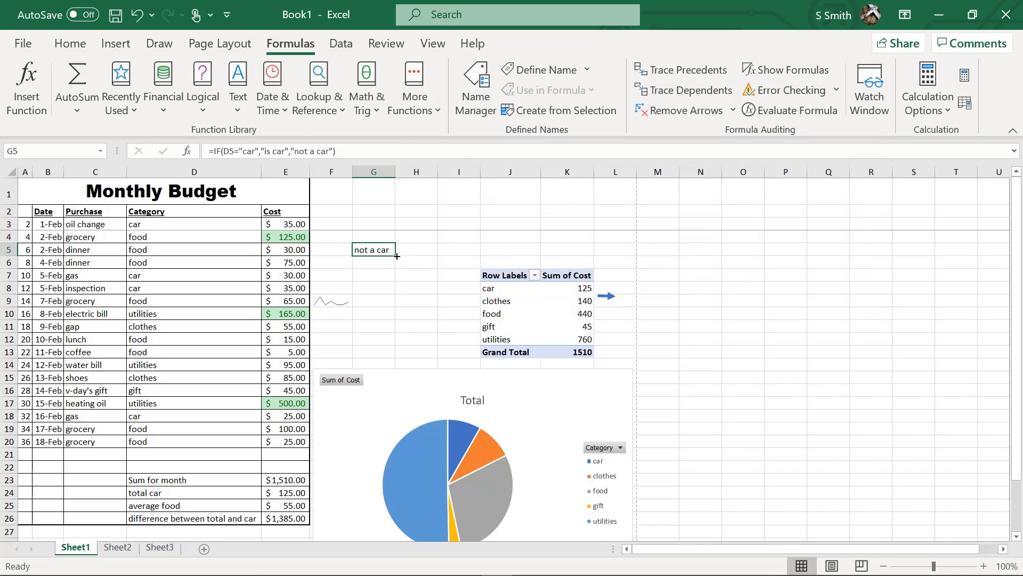
left_click_drag(397, 256, 387, 362)
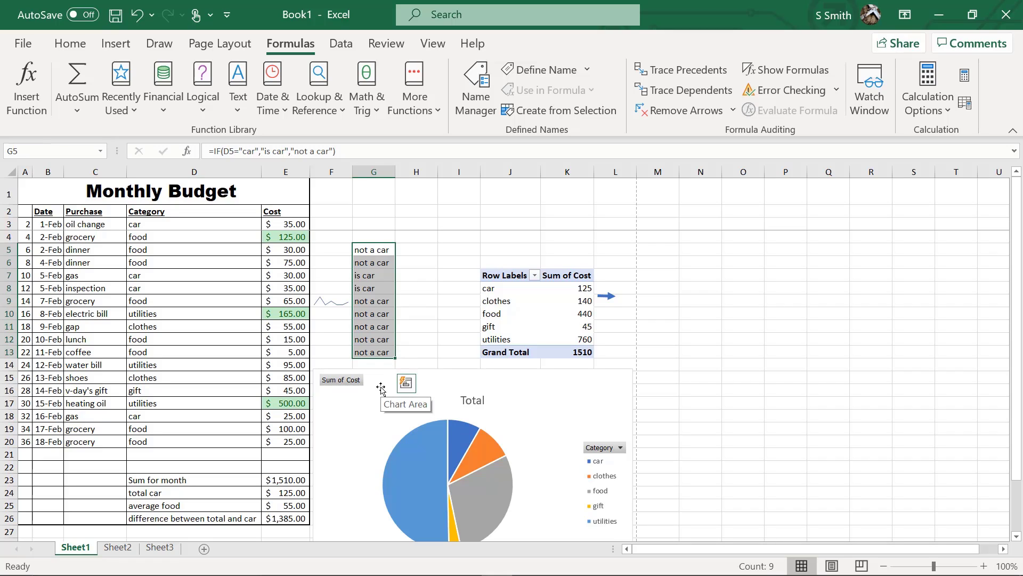
key("Delete")
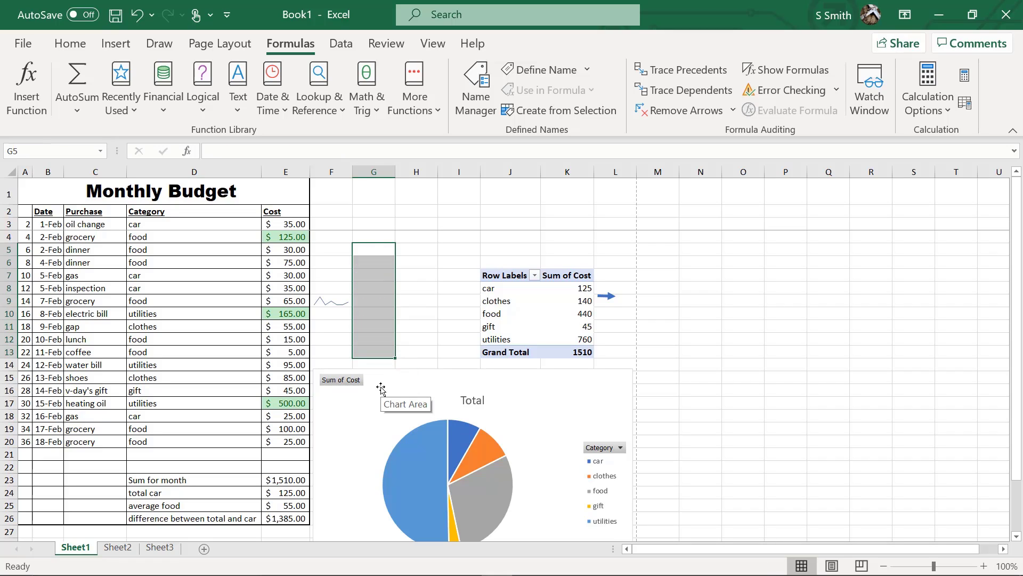
Step: Insert a WEEKDAY function in G5 using the date in B5 as serial number, leaving the return type blank
left_click(375, 250)
left_click(282, 116)
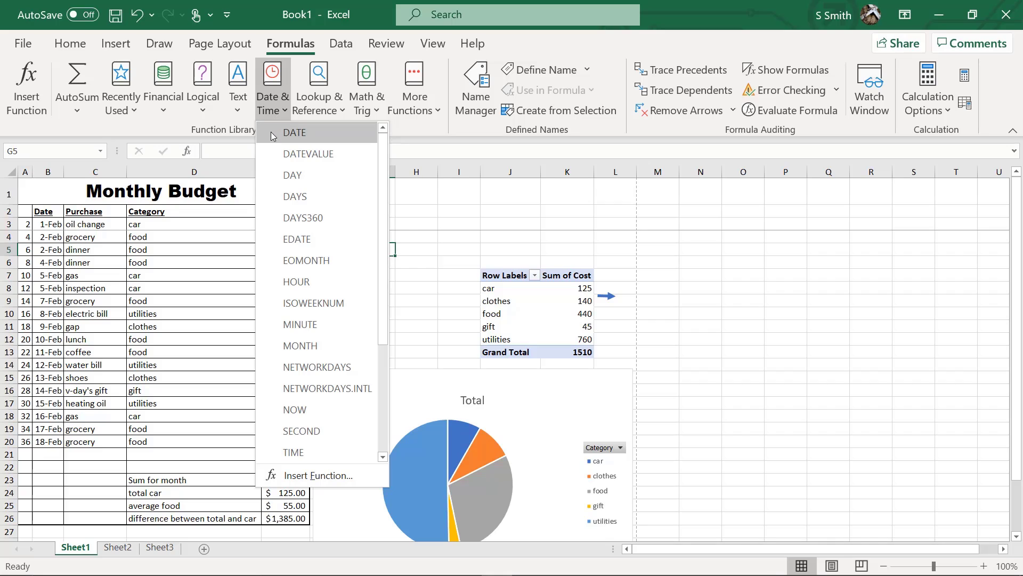
scroll(318, 320, "down", 3)
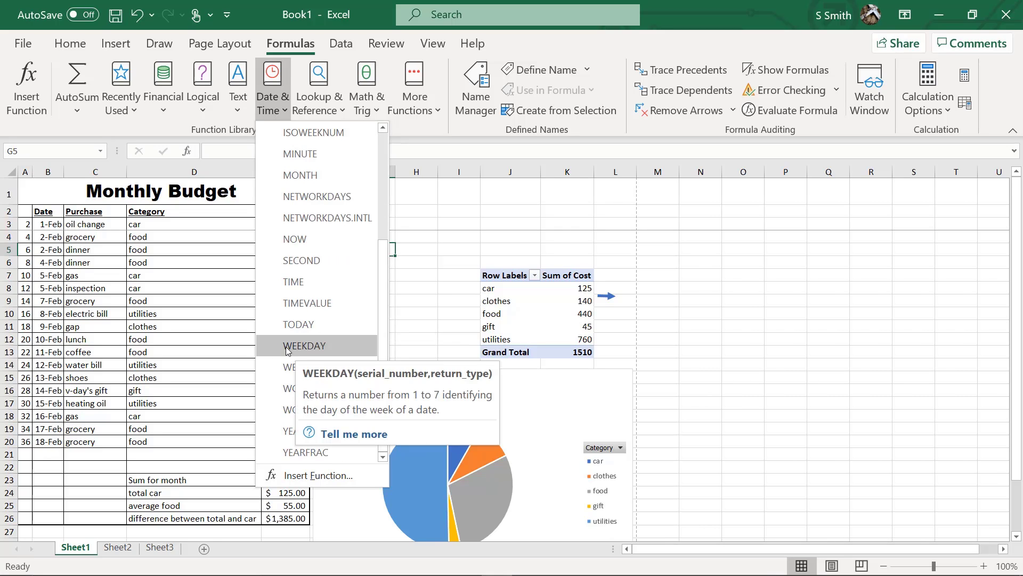
left_click(287, 346)
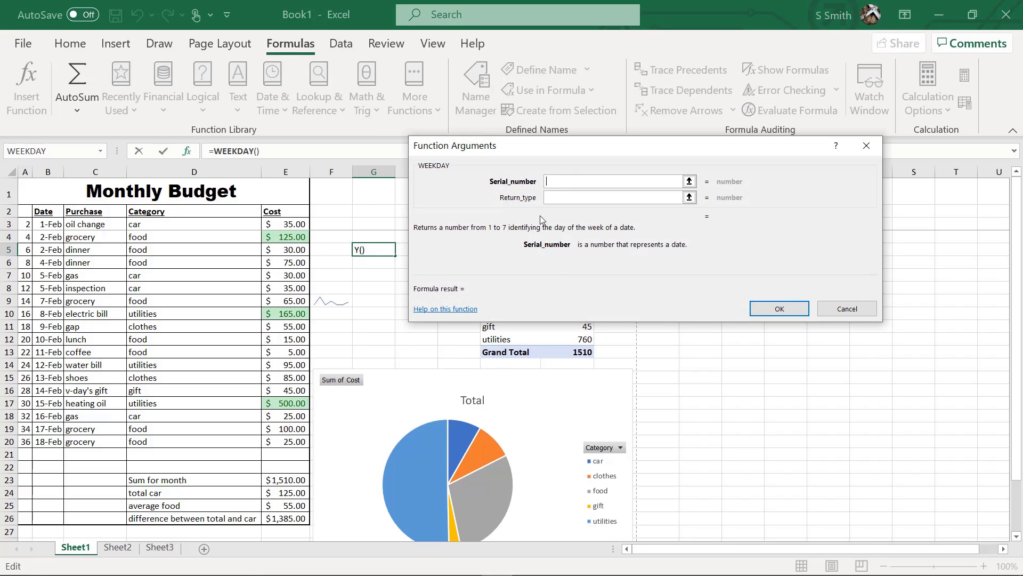
left_click(47, 251)
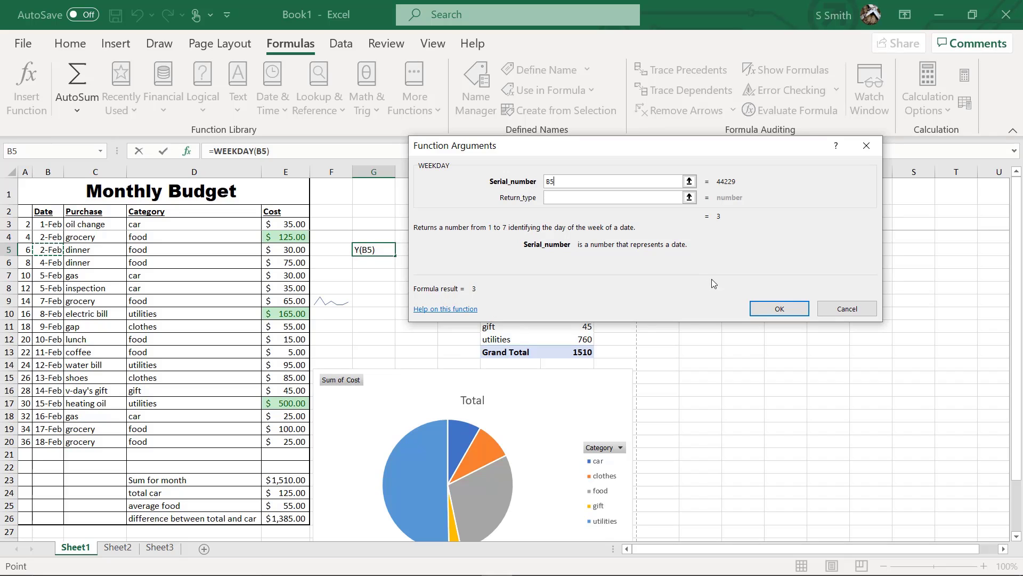
left_click(779, 314)
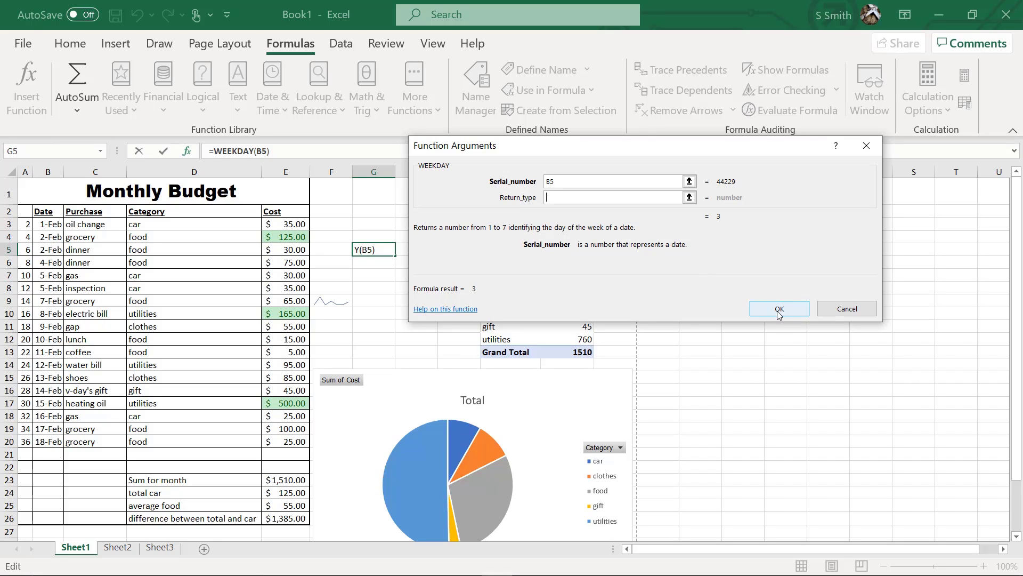
left_click(779, 310)
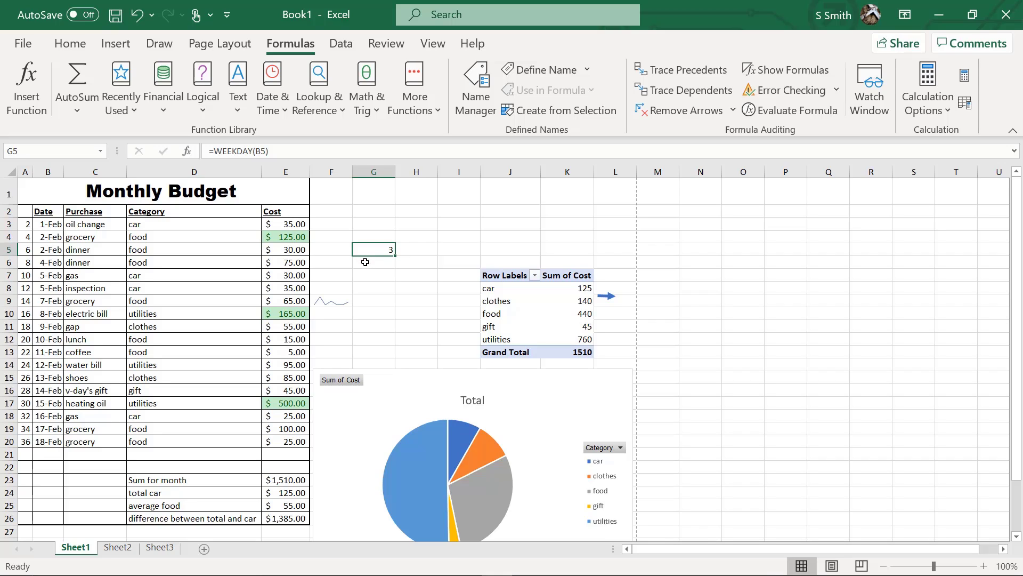
Step: Fill the WEEKDAY formula from G5 down to G11 and check the full dates in B9 through B11
left_click_drag(395, 259, 382, 333)
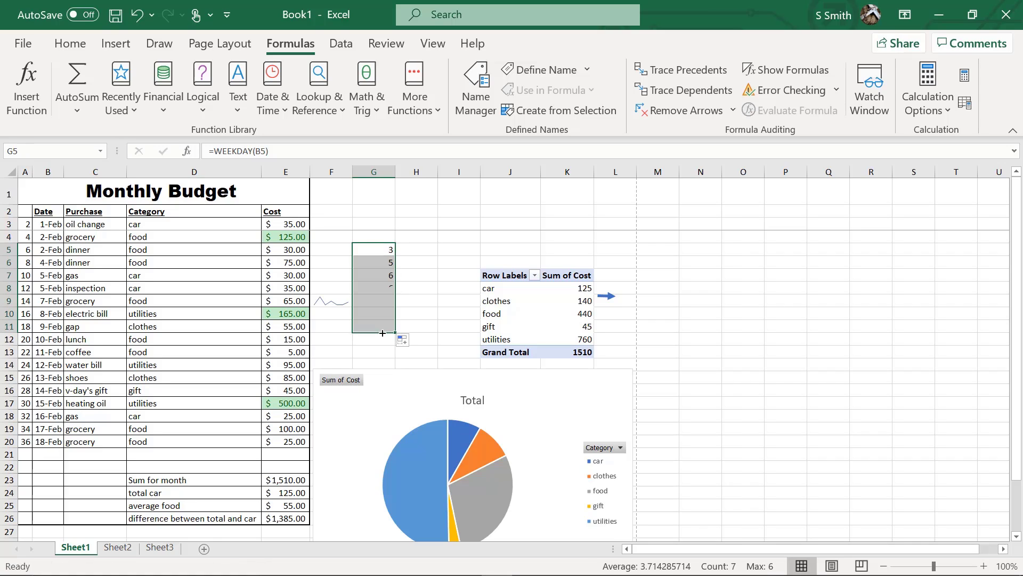
left_click(54, 301)
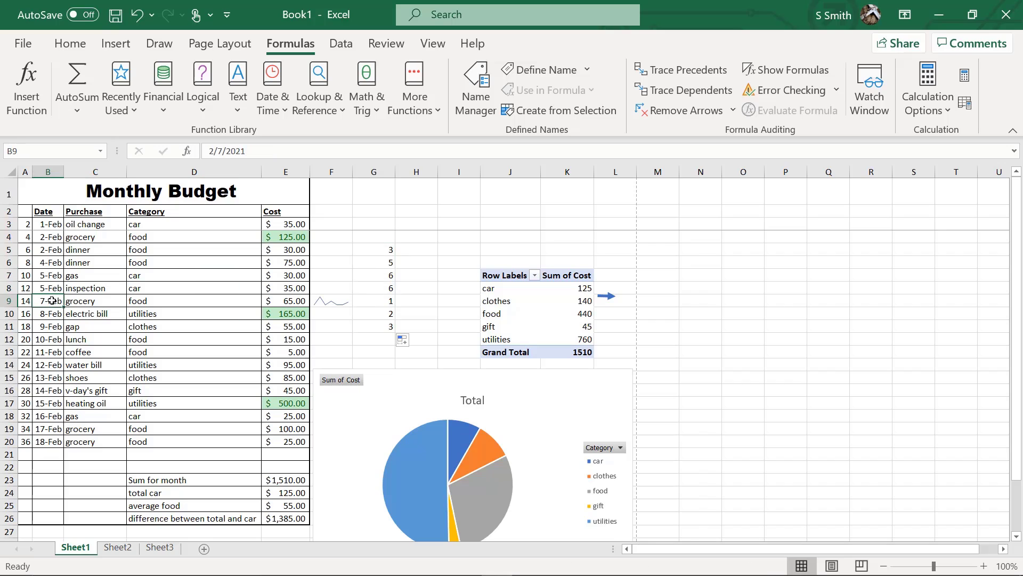
left_click(56, 314)
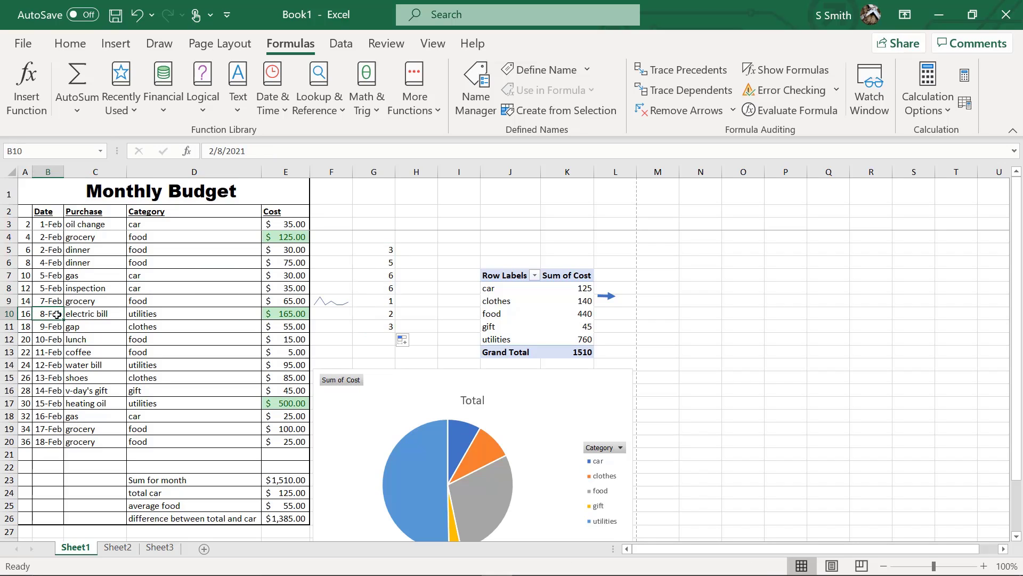
left_click(47, 324)
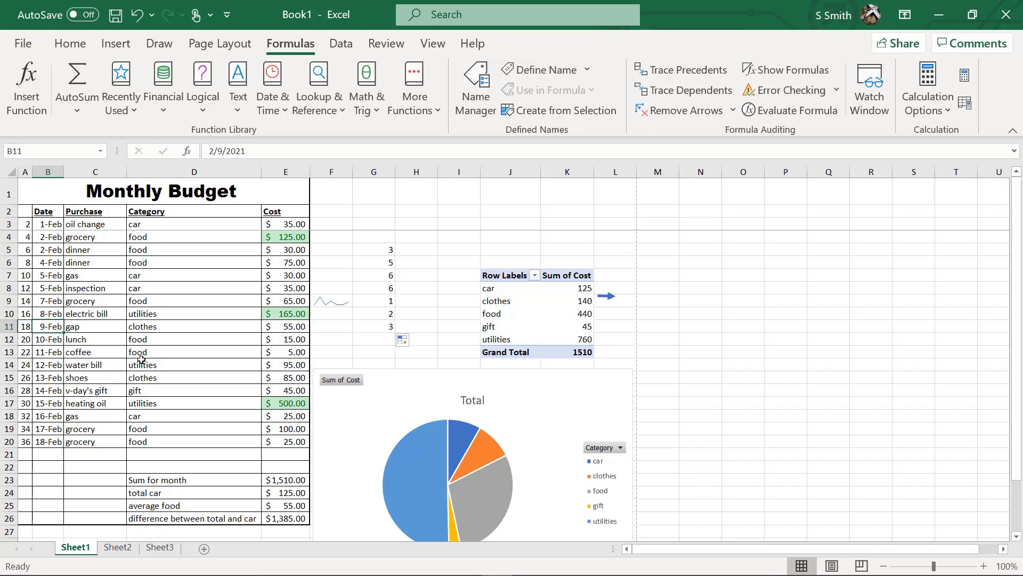
Step: Sort the budget entries in B3:E20 by Category on cell values, A to Z
left_click(341, 43)
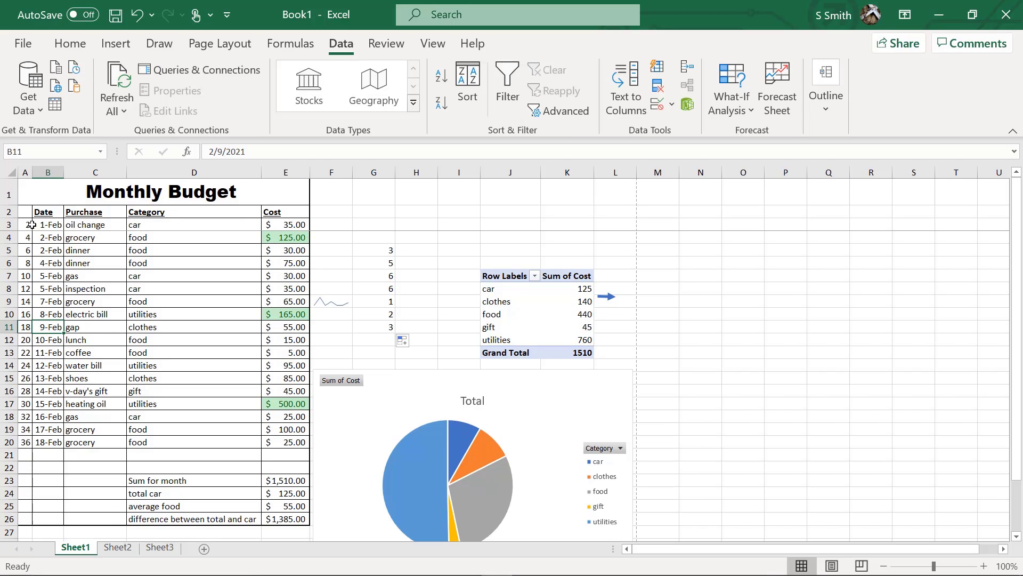
left_click_drag(51, 224, 296, 444)
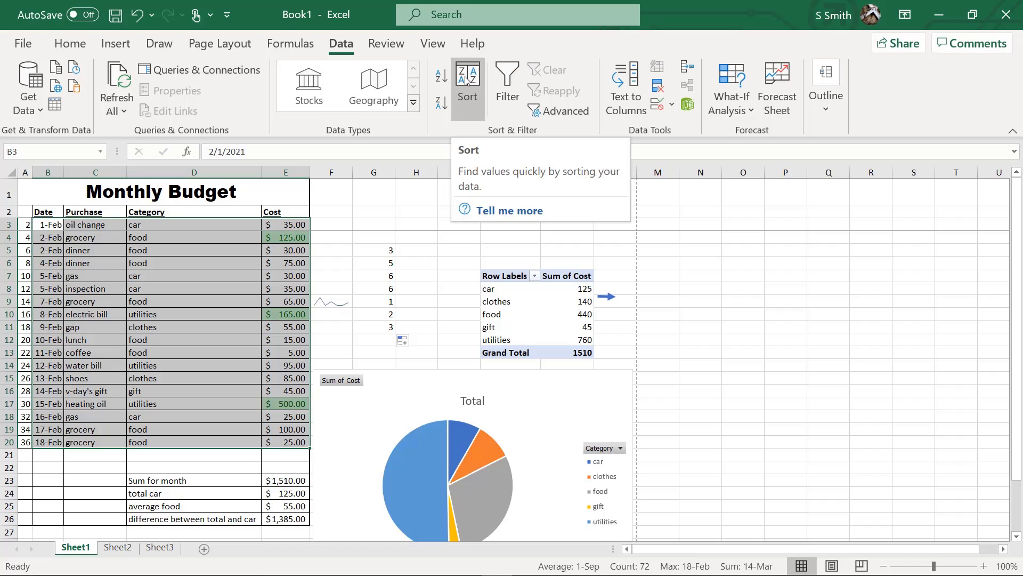
left_click(467, 80)
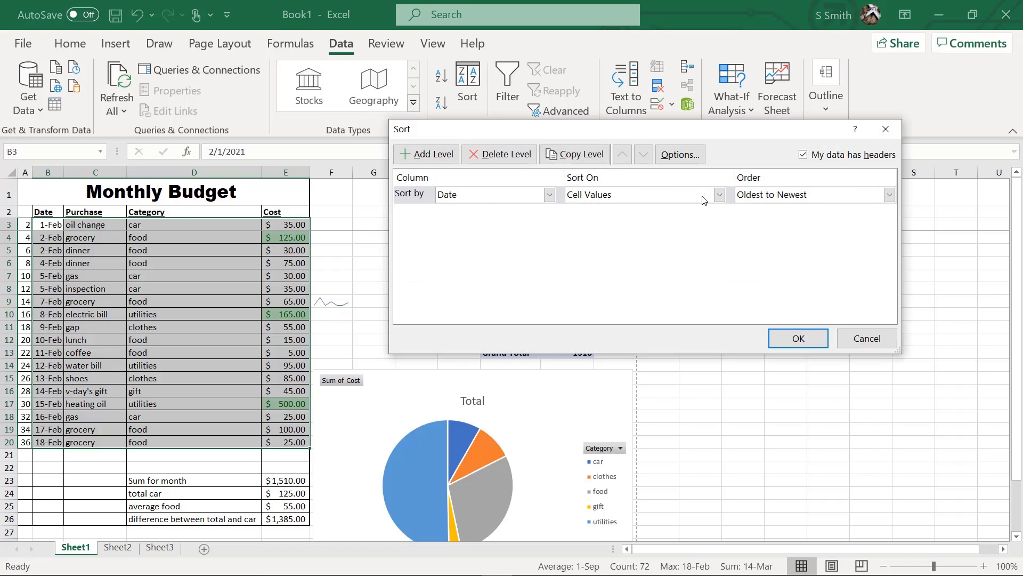
left_click(549, 195)
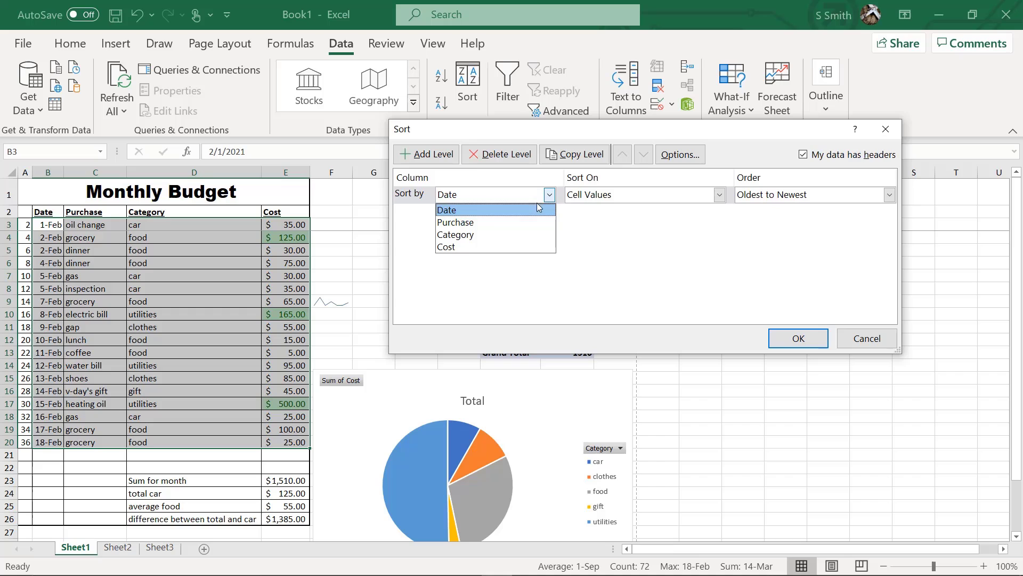
left_click(467, 235)
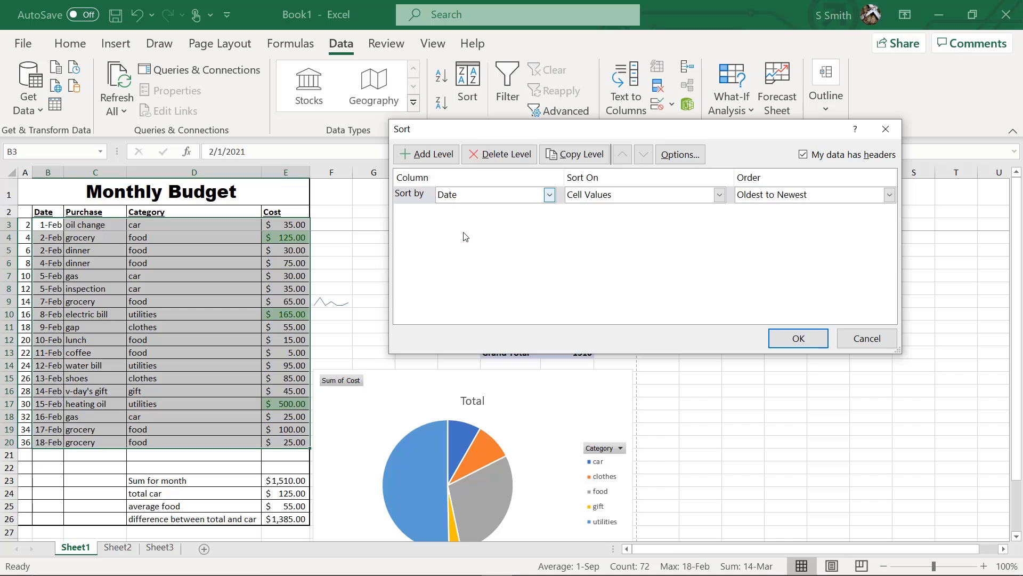
left_click(791, 346)
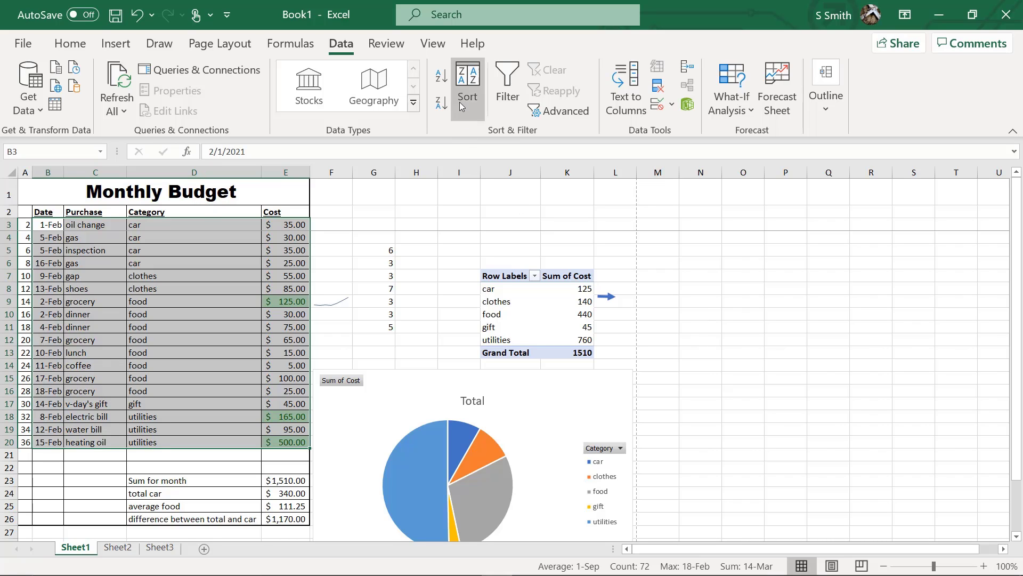
Step: Sort the budget entries in B3:E20 by Date, Oldest to Newest, with Category A to Z as the second level
left_click(466, 79)
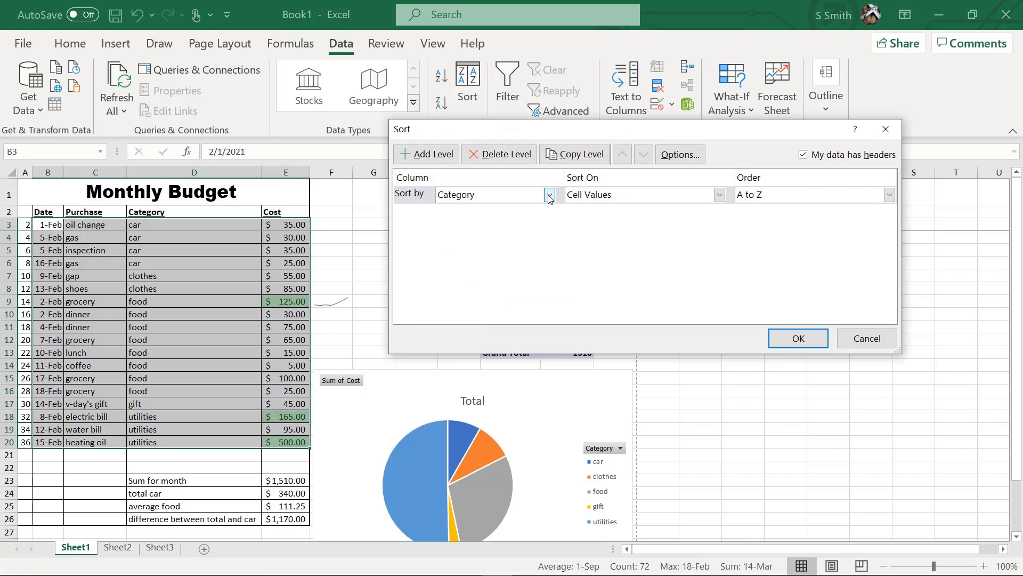
left_click(549, 195)
left_click(480, 209)
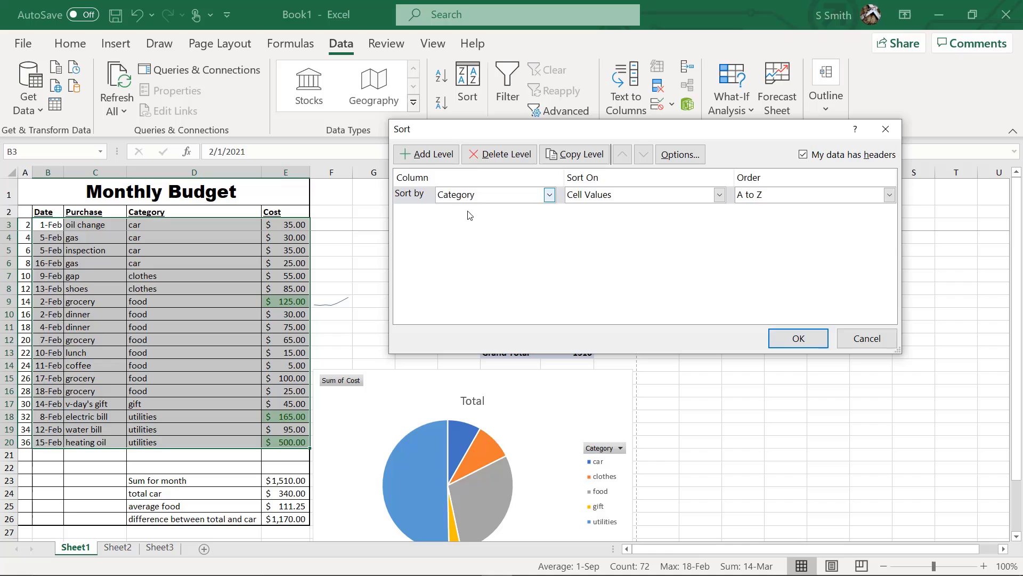
left_click(426, 154)
left_click(549, 212)
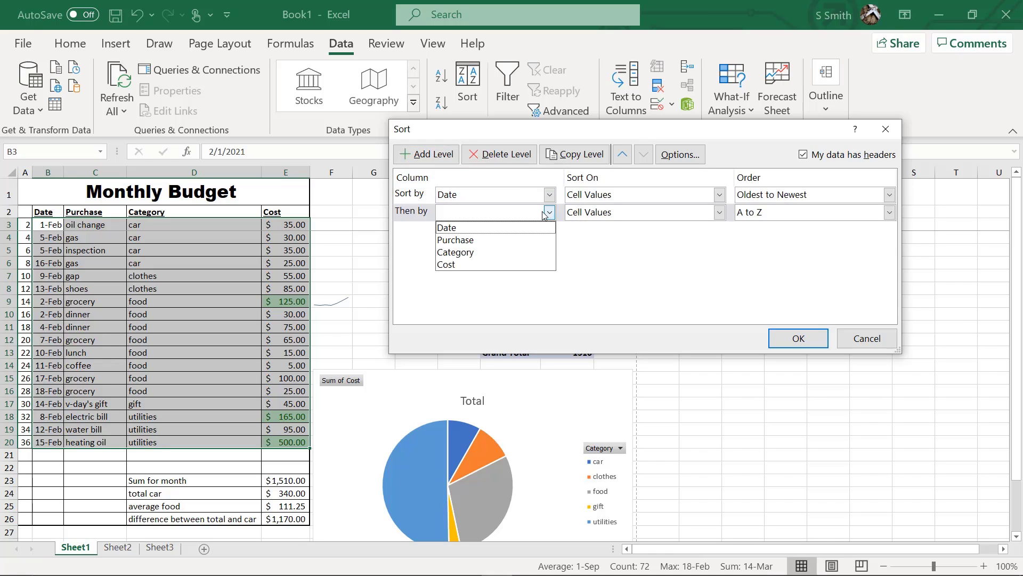
left_click(461, 252)
left_click(790, 344)
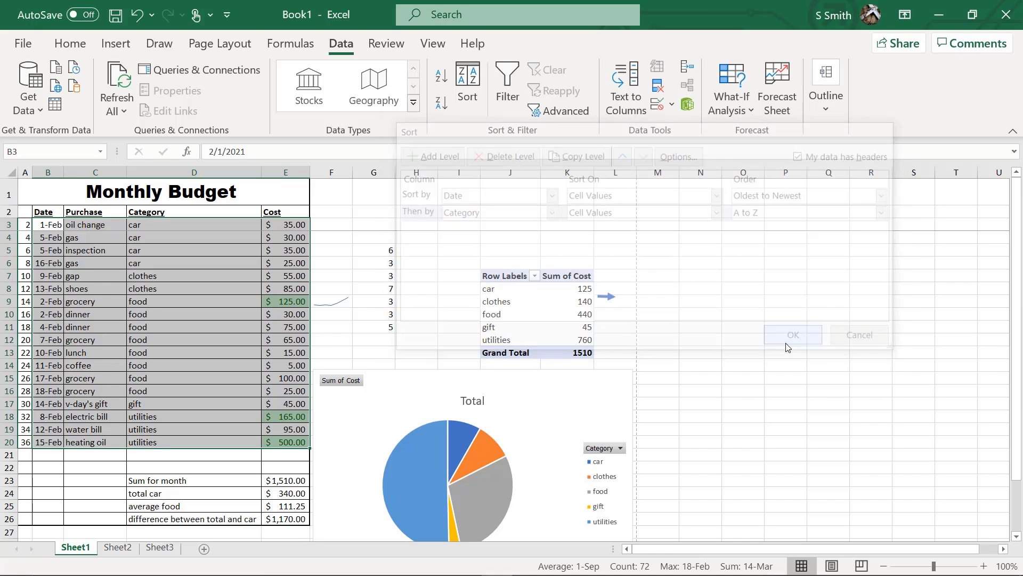
Step: Sort B3:E20 by Cost on cell values, Largest to Smallest, and delete the second sort level for Category
left_click_drag(46, 226, 303, 443)
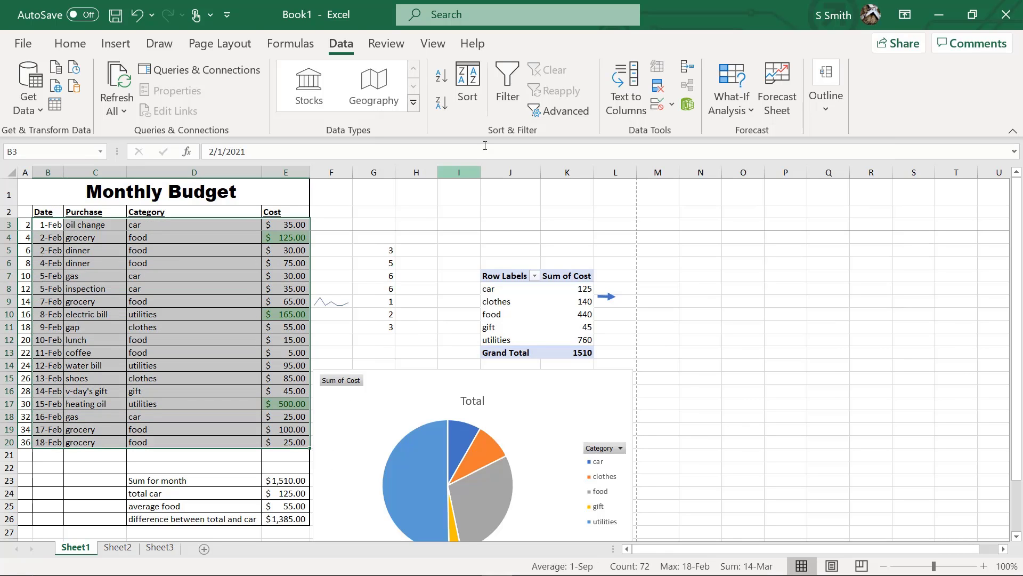
left_click(463, 85)
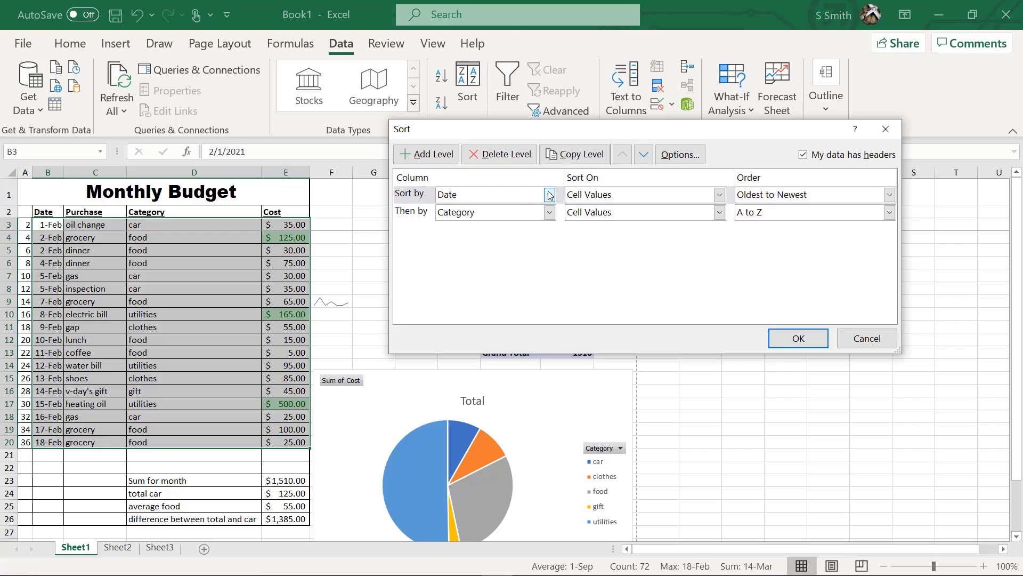
left_click(549, 195)
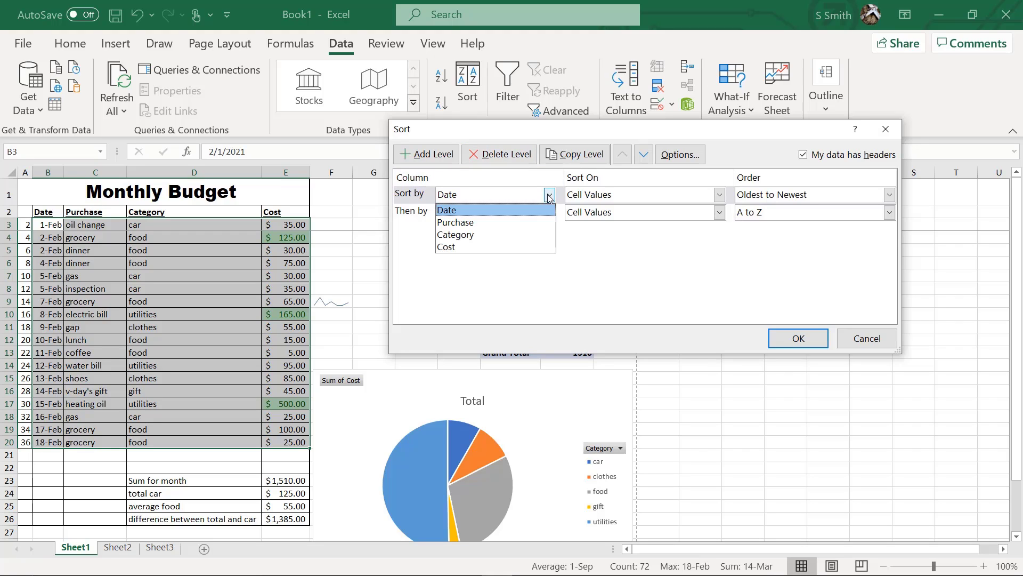
left_click(453, 247)
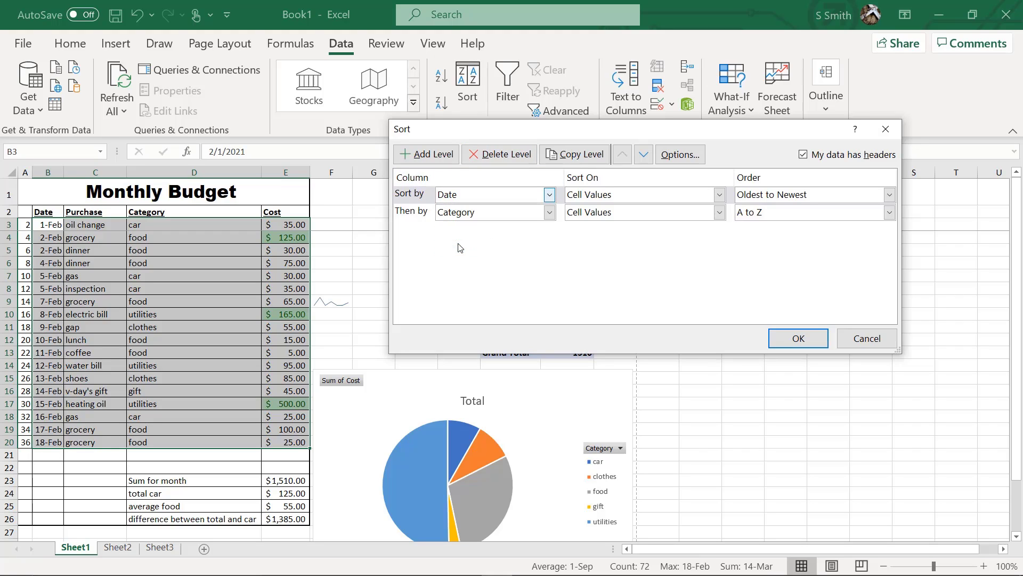
left_click(889, 195)
left_click(789, 221)
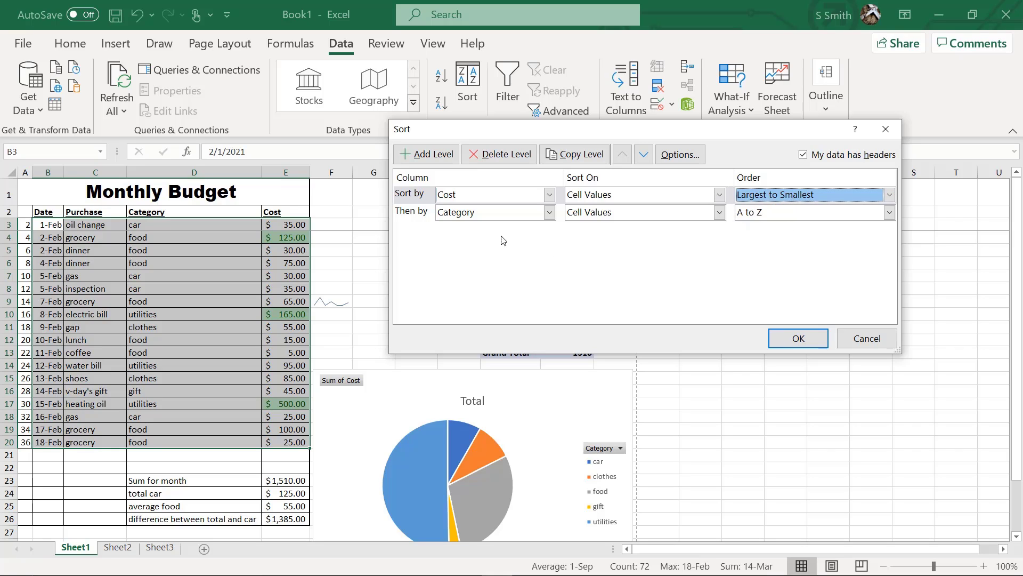
left_click(419, 215)
left_click(494, 156)
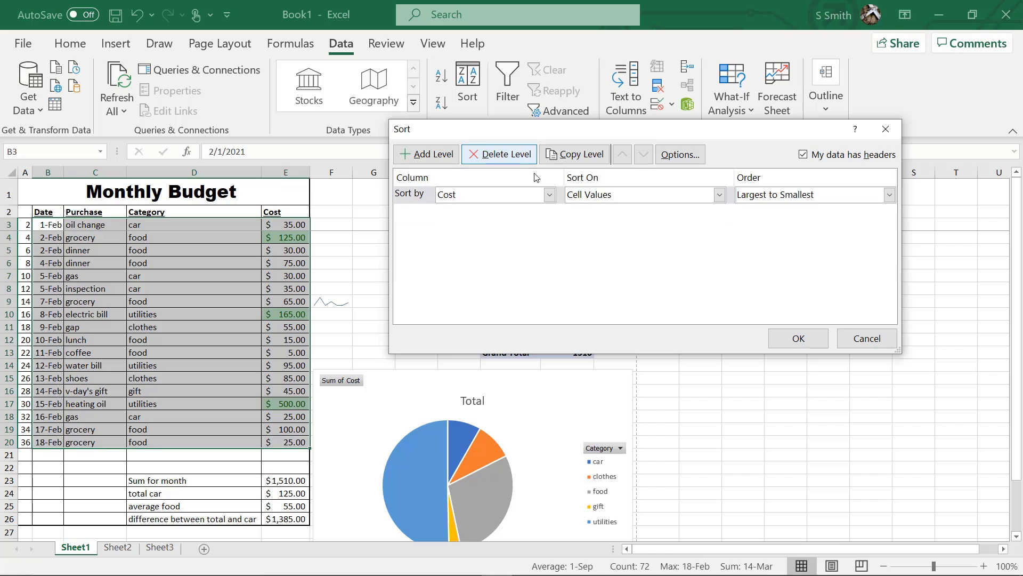
left_click(798, 339)
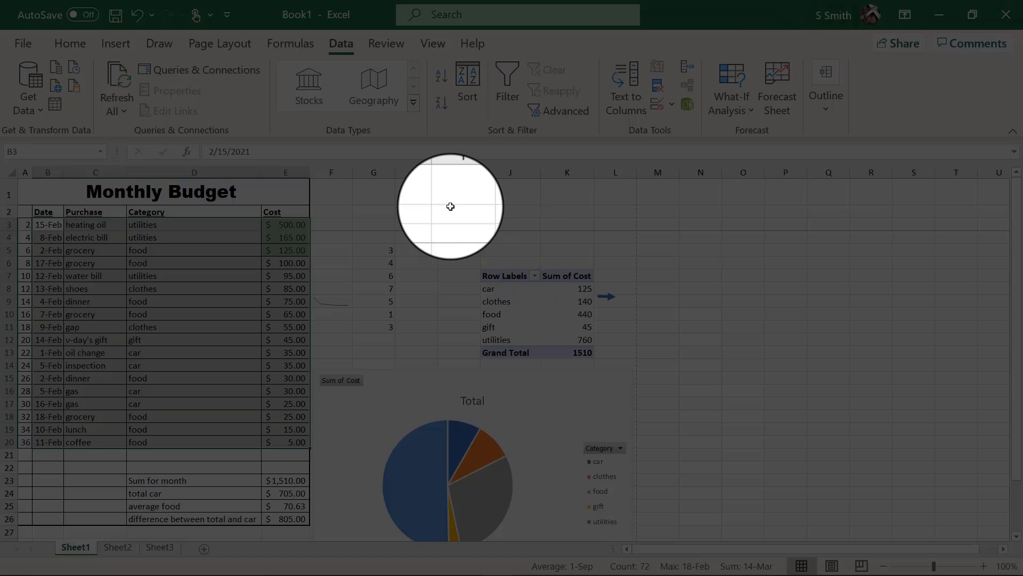
Step: Filter the budget entries by category to show only utilities, and turn the filter off again
left_click(503, 78)
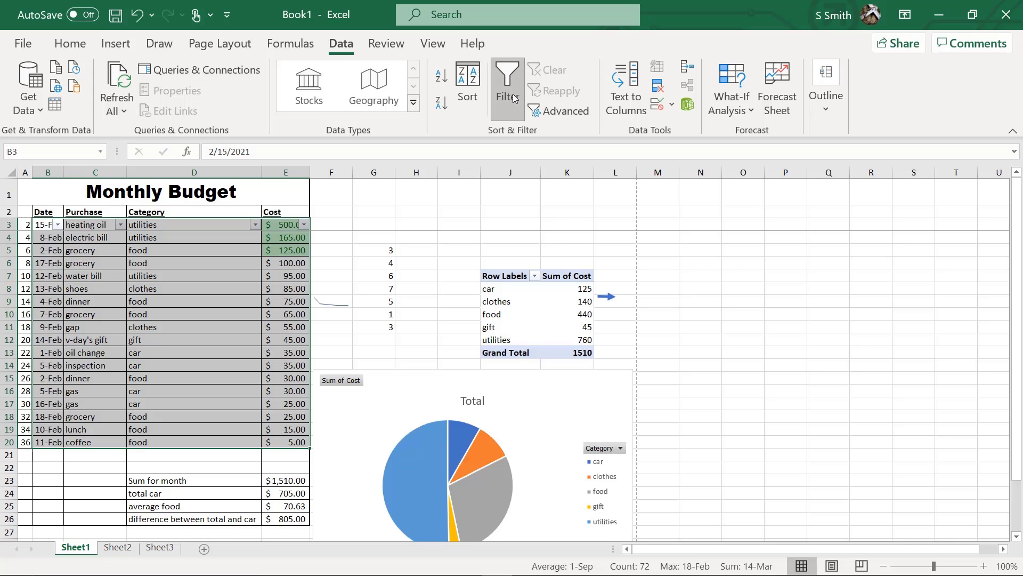
left_click(255, 225)
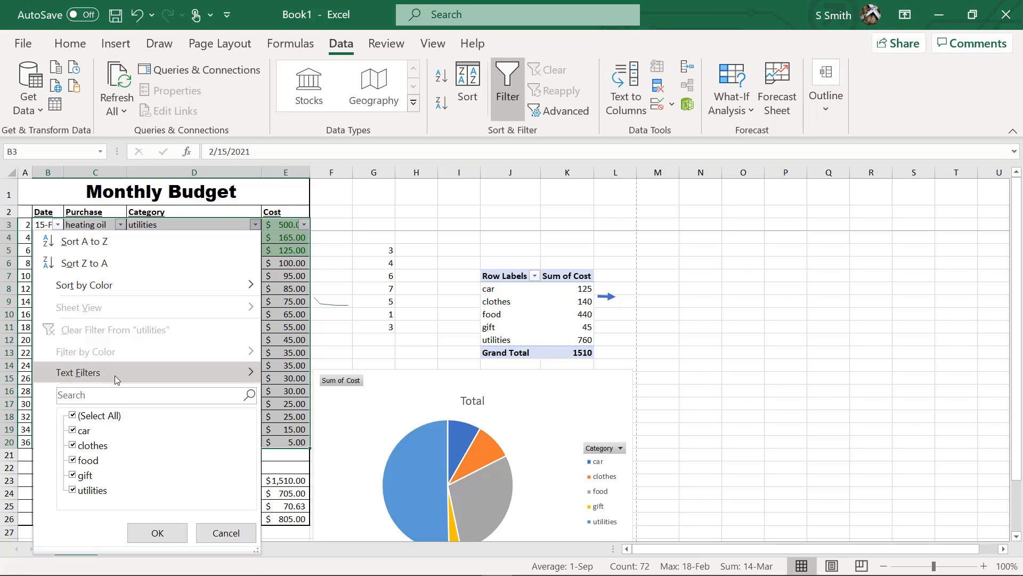
left_click(73, 475)
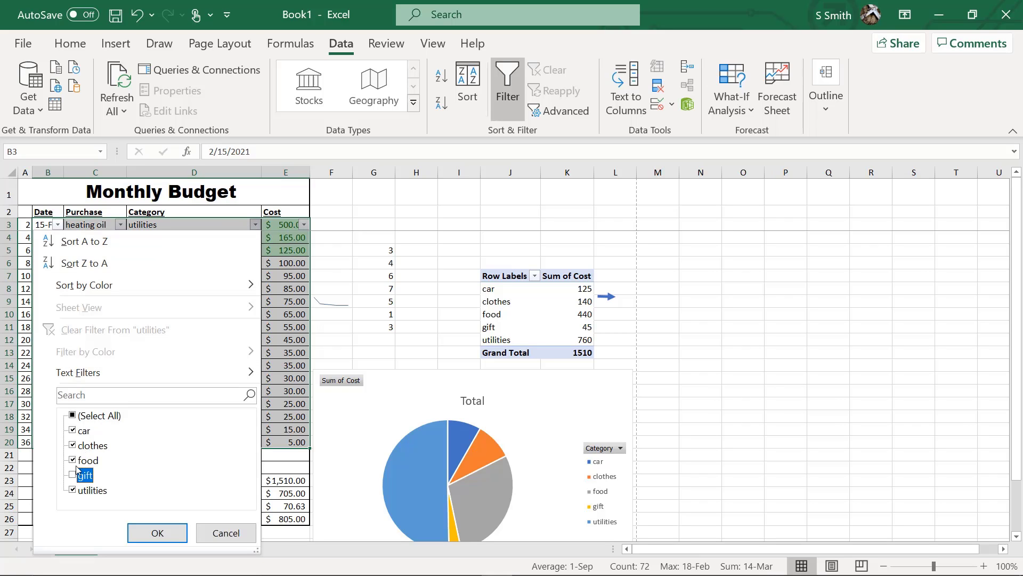
left_click(73, 459)
left_click(73, 445)
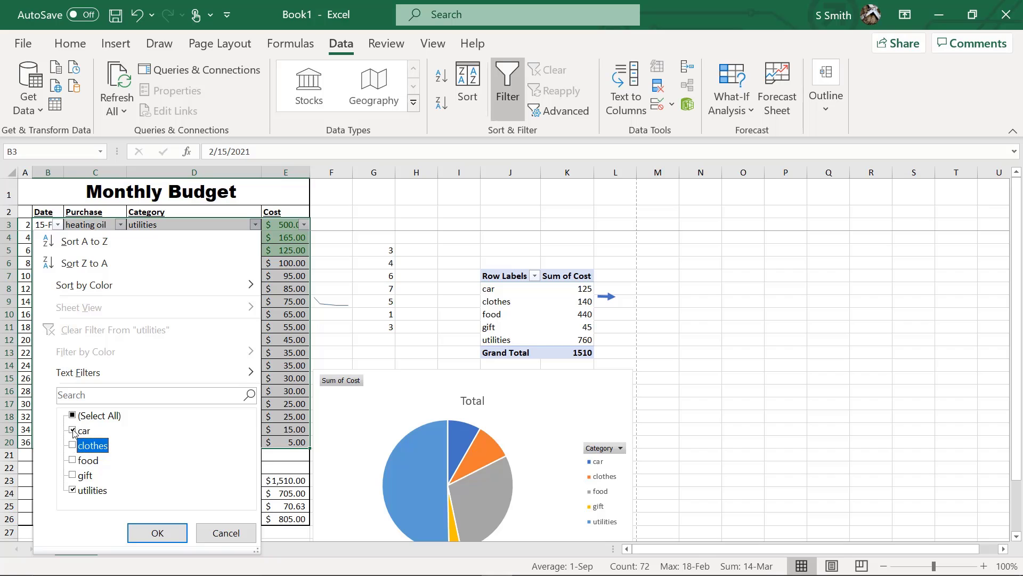
left_click(73, 430)
left_click(152, 532)
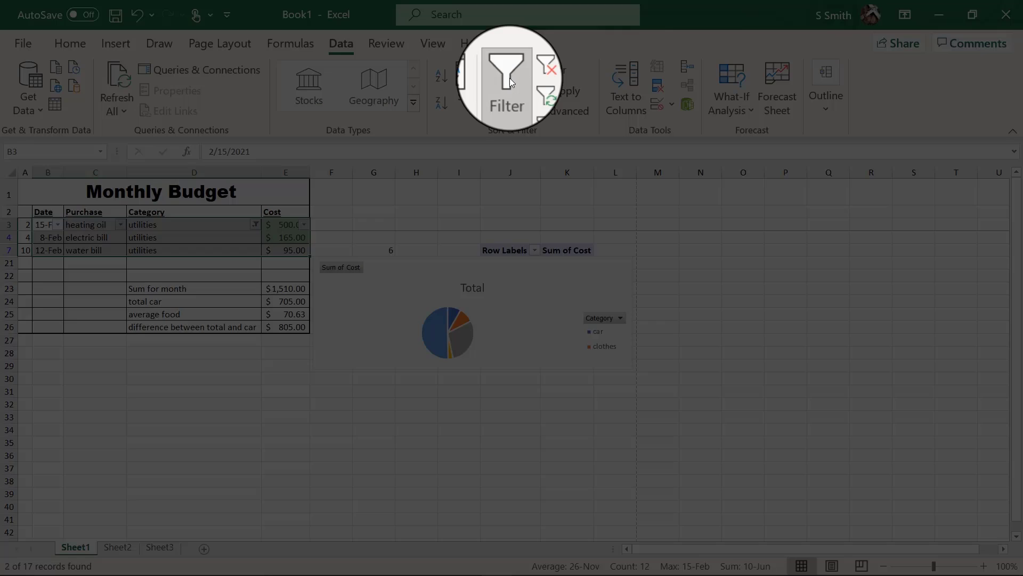
left_click(508, 80)
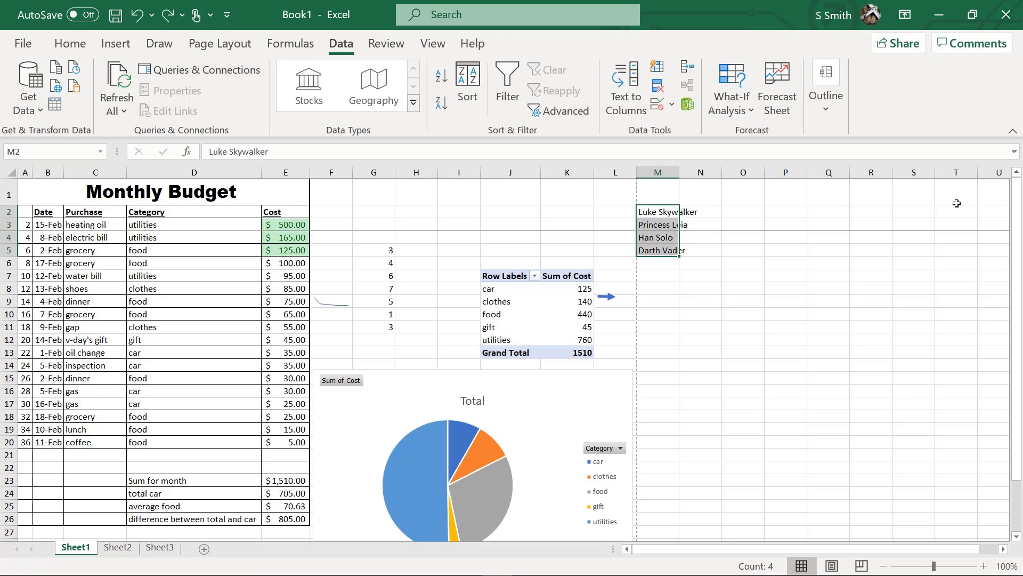
Step: Split the full names in M2:M5 into two columns using Text to Columns, delimited by spaces with General format
left_click_drag(649, 213, 645, 249)
left_click(626, 88)
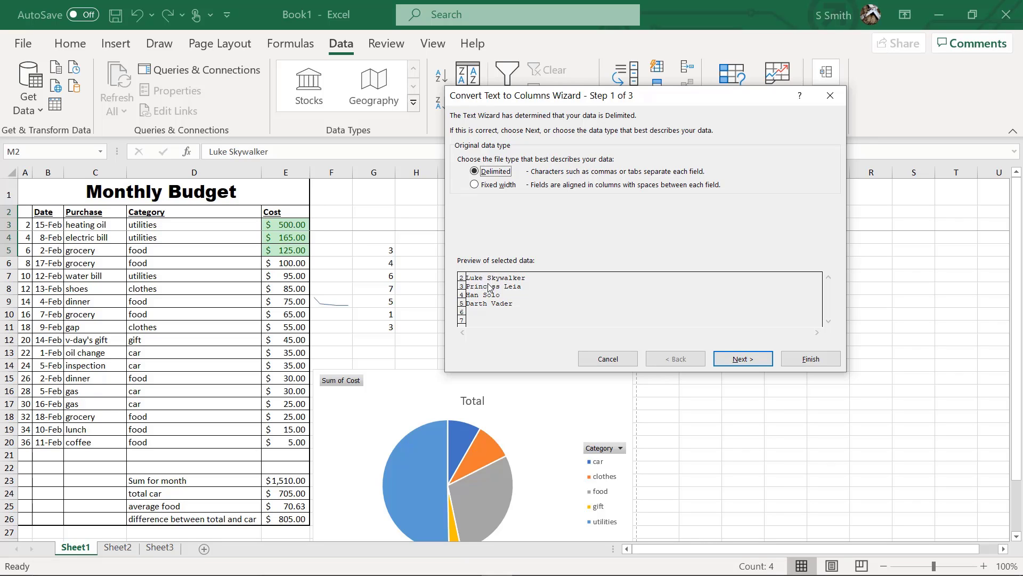
left_click(744, 360)
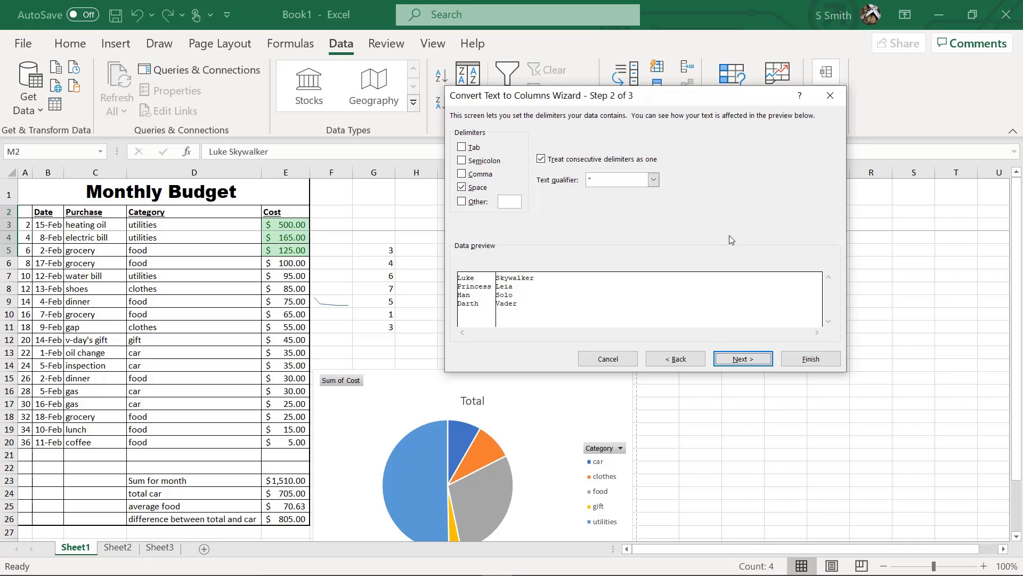
left_click(725, 359)
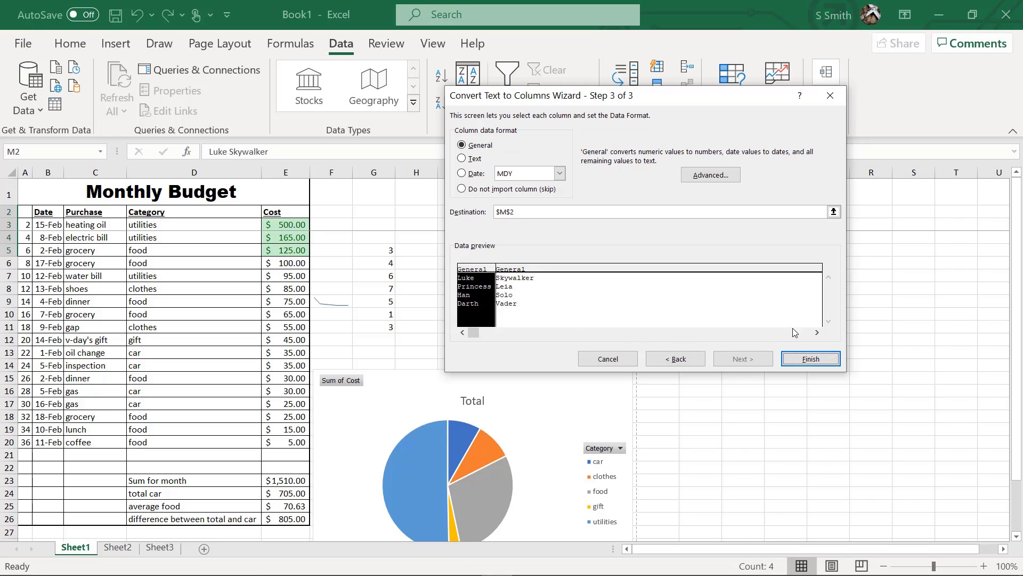
left_click(797, 360)
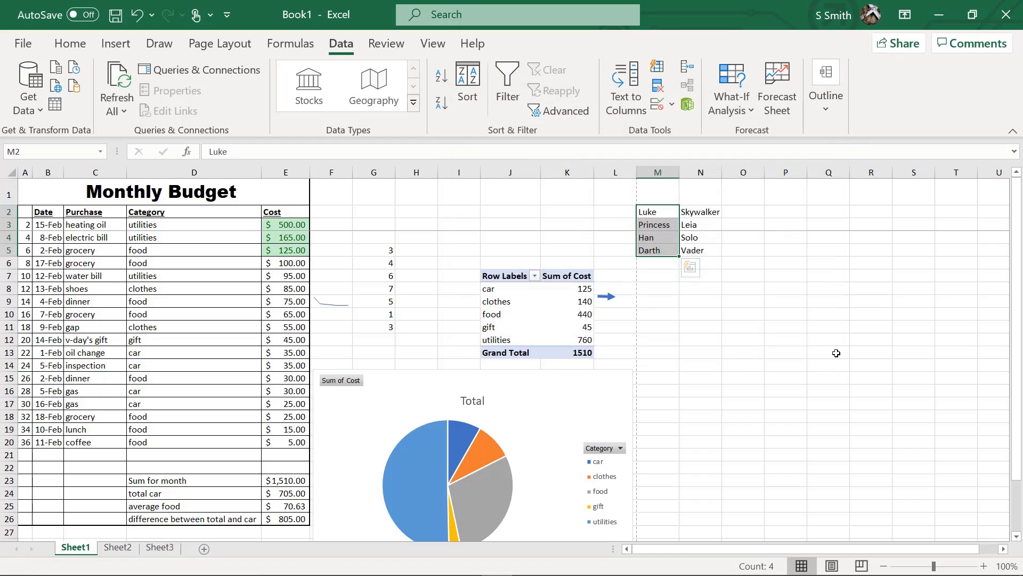
Step: Remove the duplicate animal names from the list in N2:N10, treating the data as having no headers
left_click(660, 213)
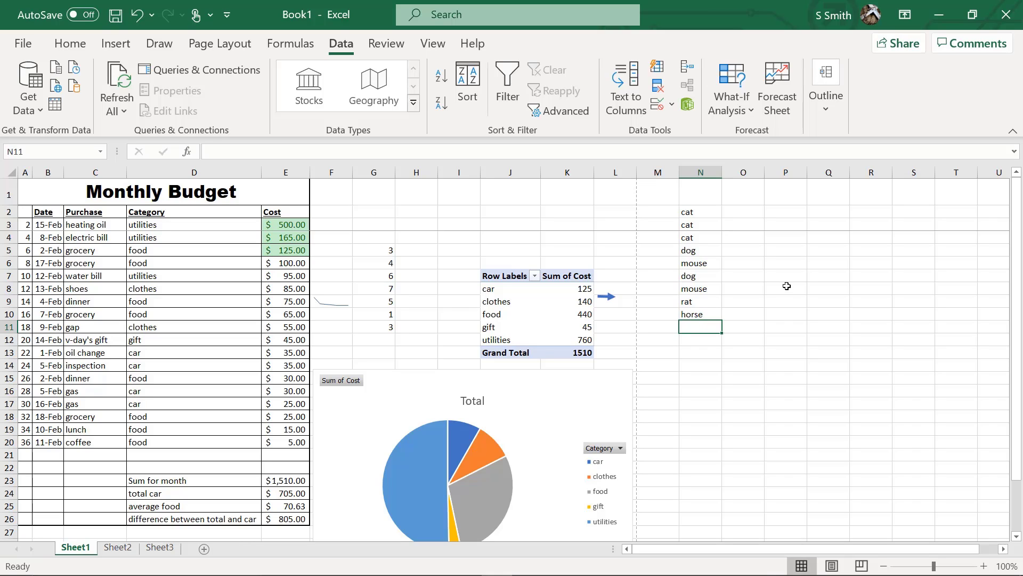
left_click(656, 94)
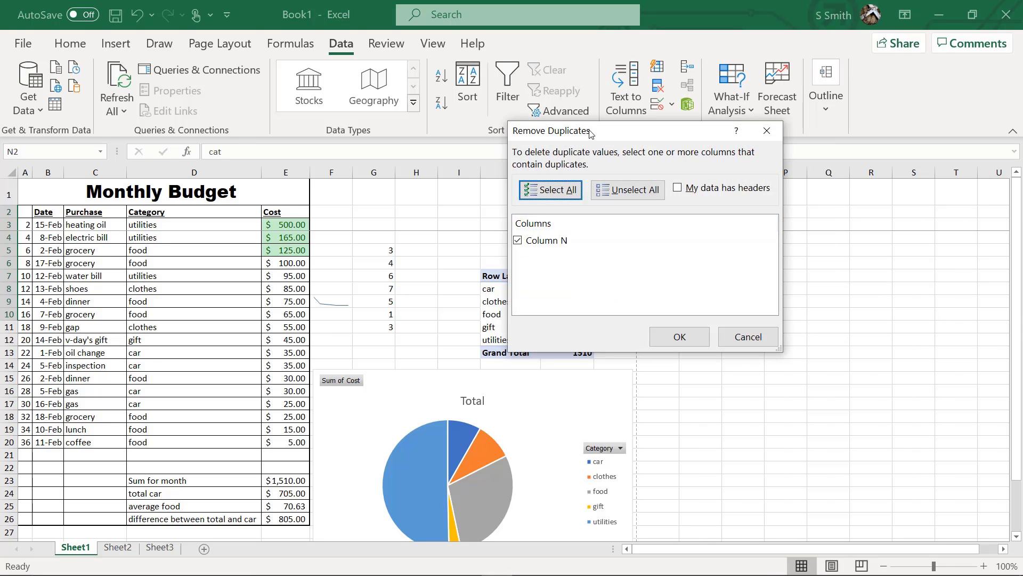
left_click_drag(591, 133, 466, 116)
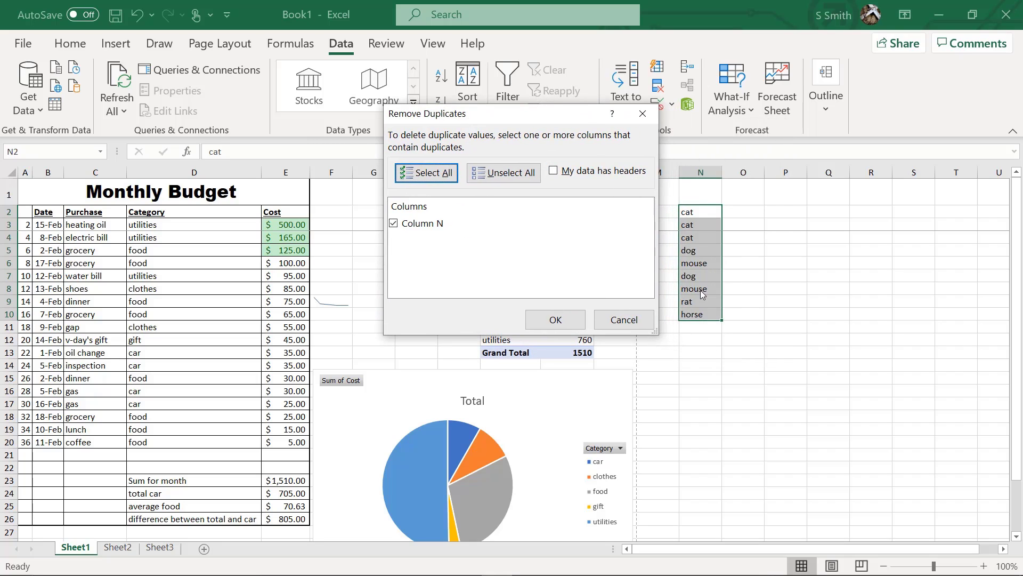
left_click(551, 321)
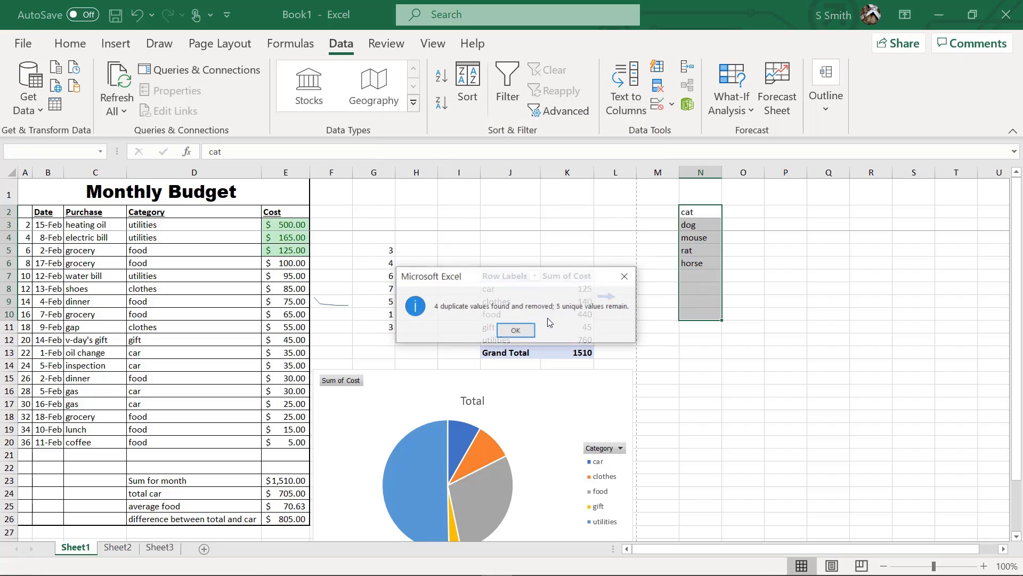
left_click(515, 331)
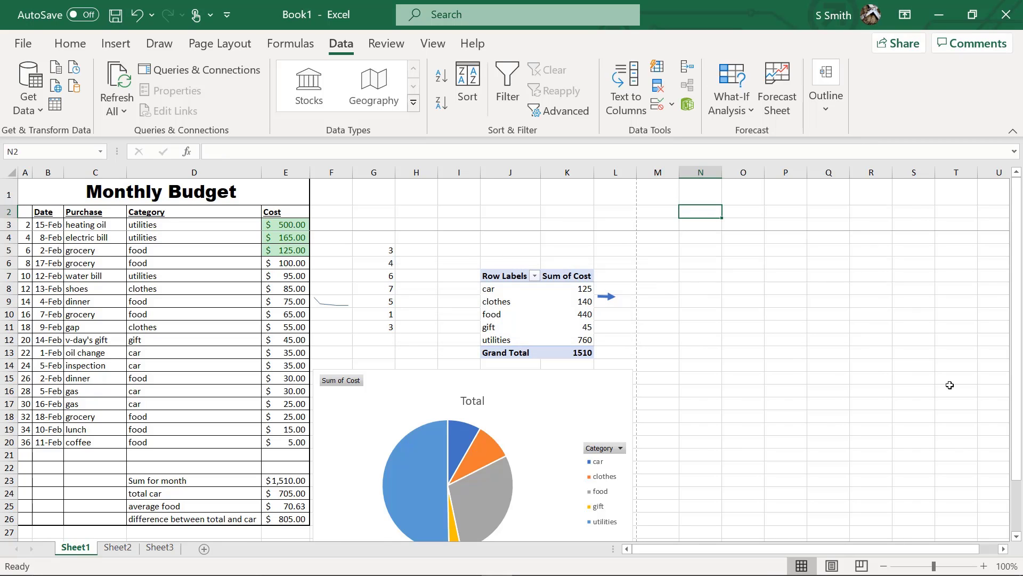
Step: Apply data validation to N2 that allows only whole numbers less than 100
left_click(674, 100)
left_click(677, 126)
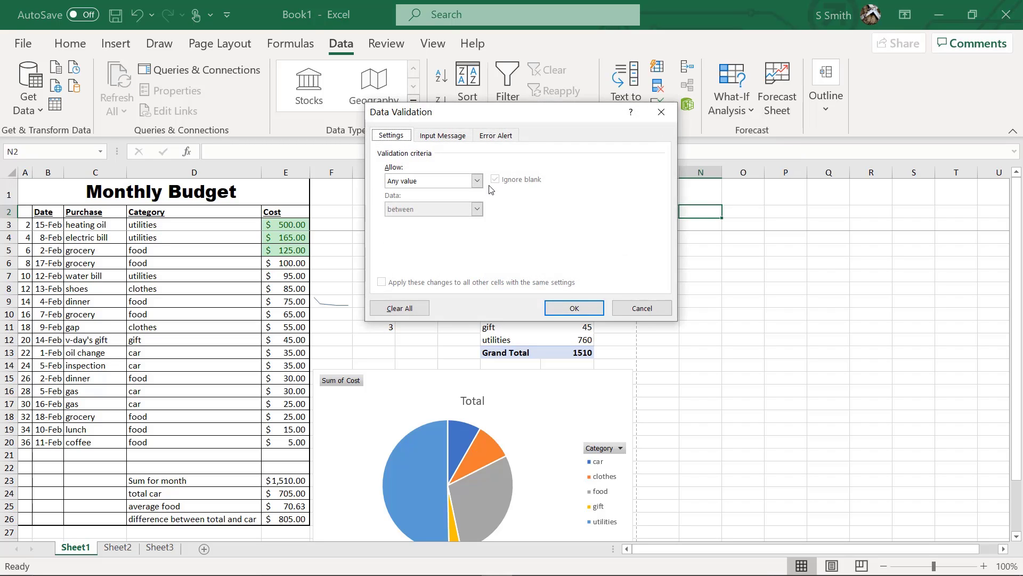
left_click(477, 181)
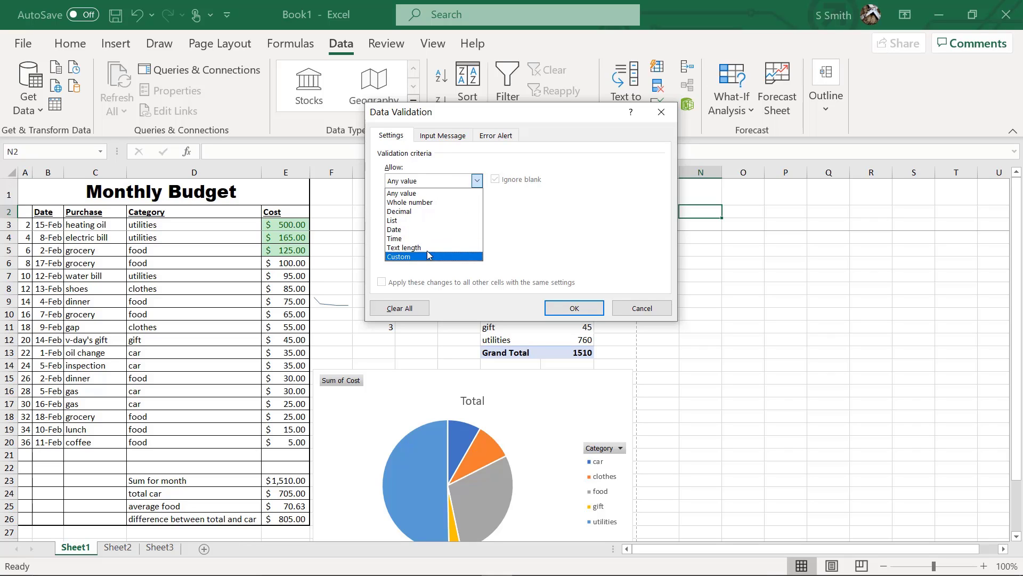
left_click(419, 204)
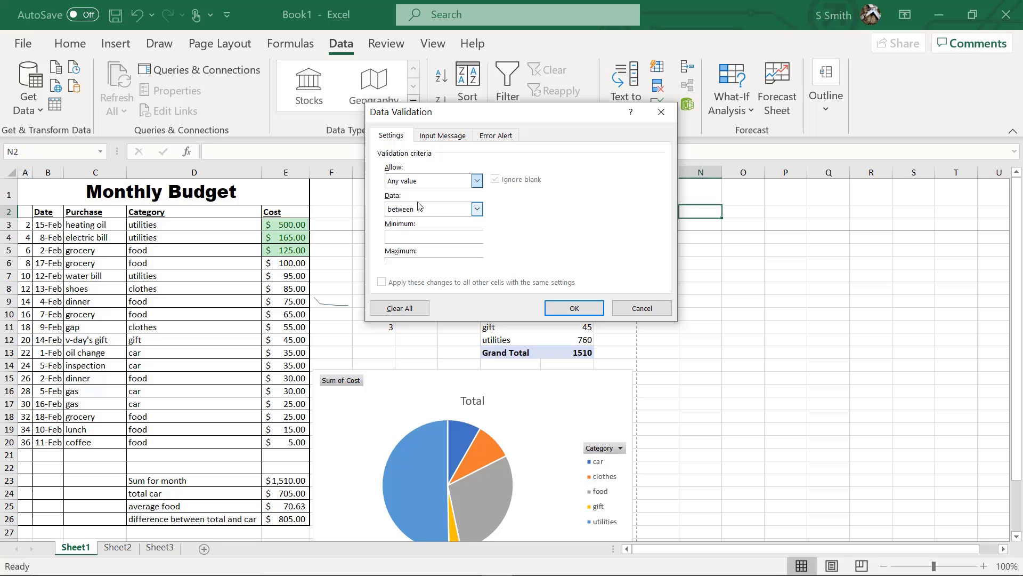
left_click(477, 211)
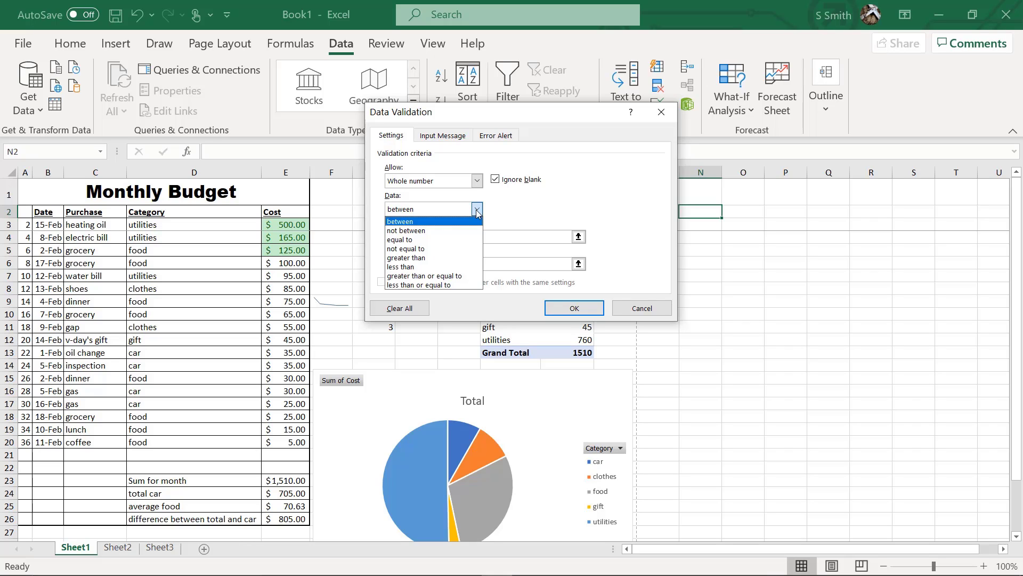
left_click(425, 267)
left_click(442, 235)
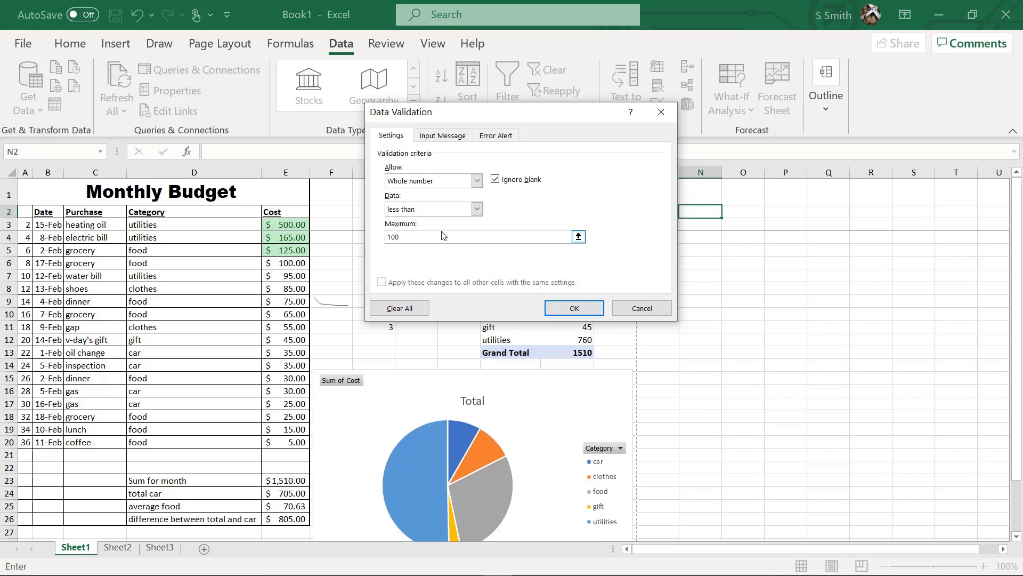
left_click(574, 308)
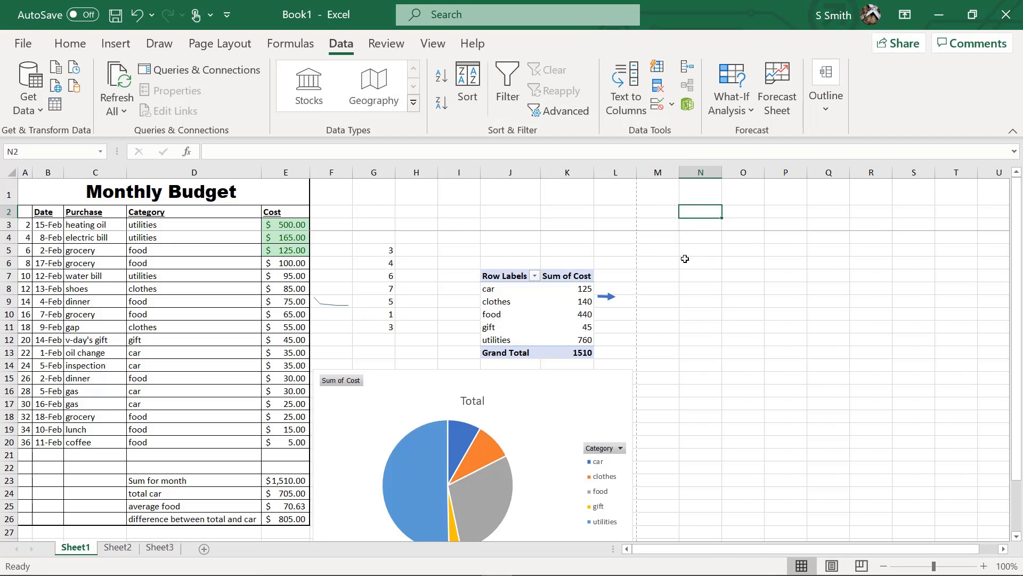
Step: Test the validation rule in N2 by trying 900 and 100, and enter 99 in the cell instead
type("900")
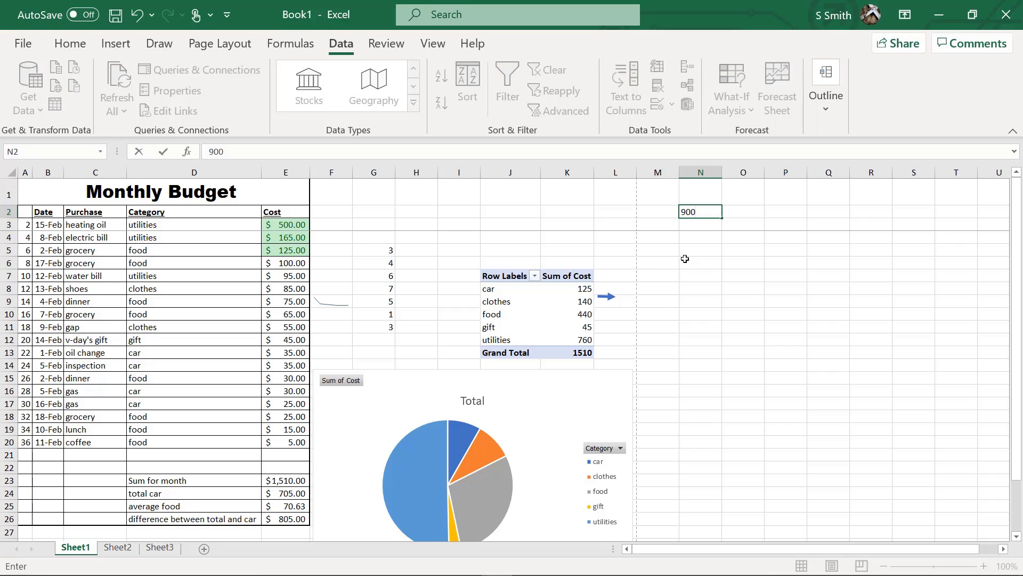
key("Return")
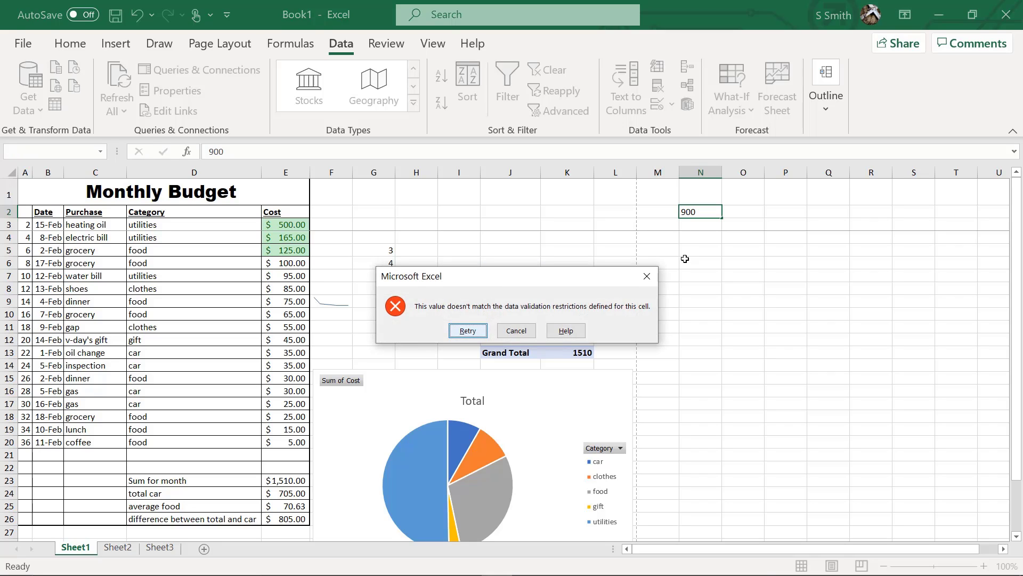
left_click(467, 331)
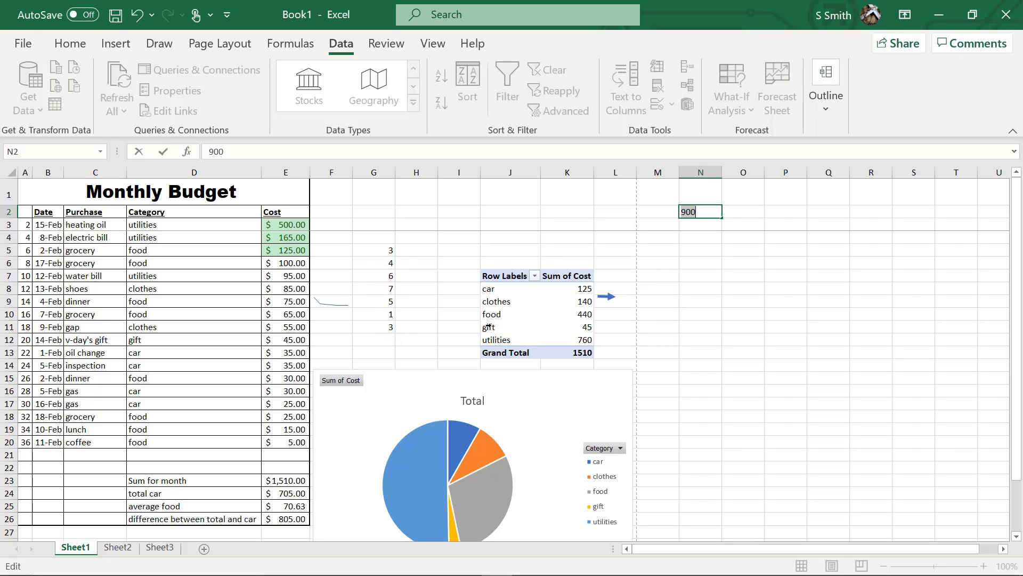
type("100")
key("Return")
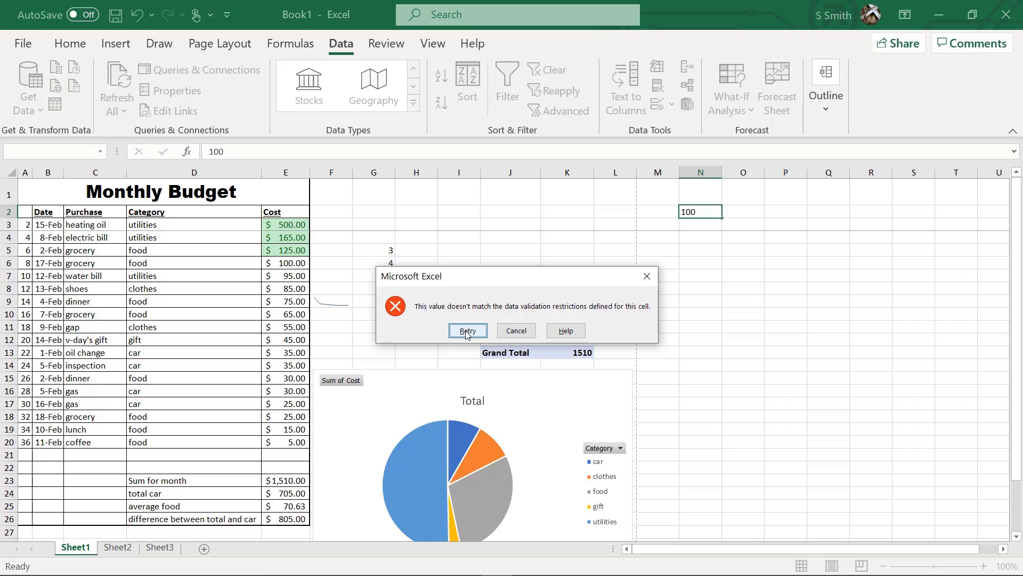
left_click(467, 330)
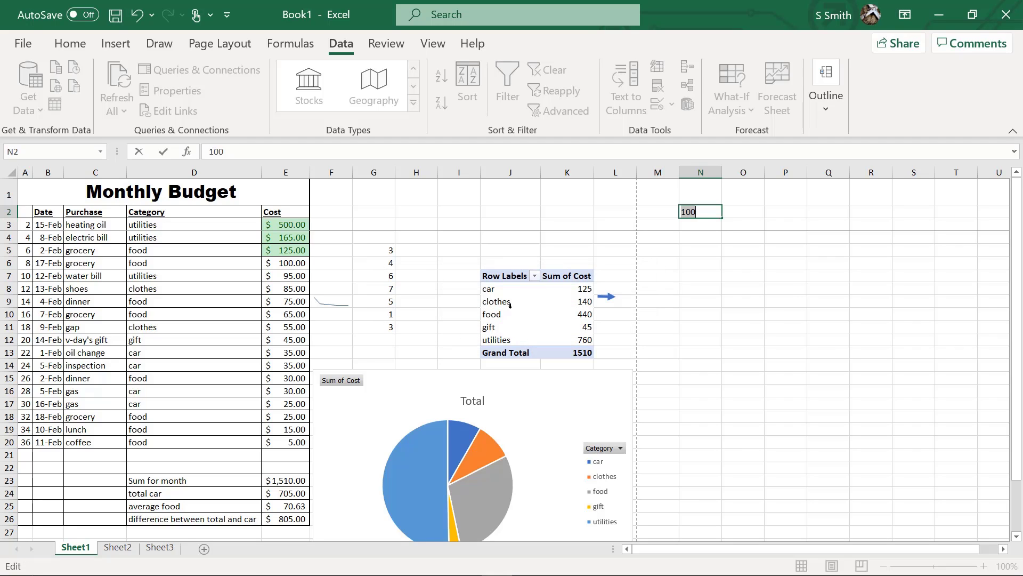
type("99")
key("Return")
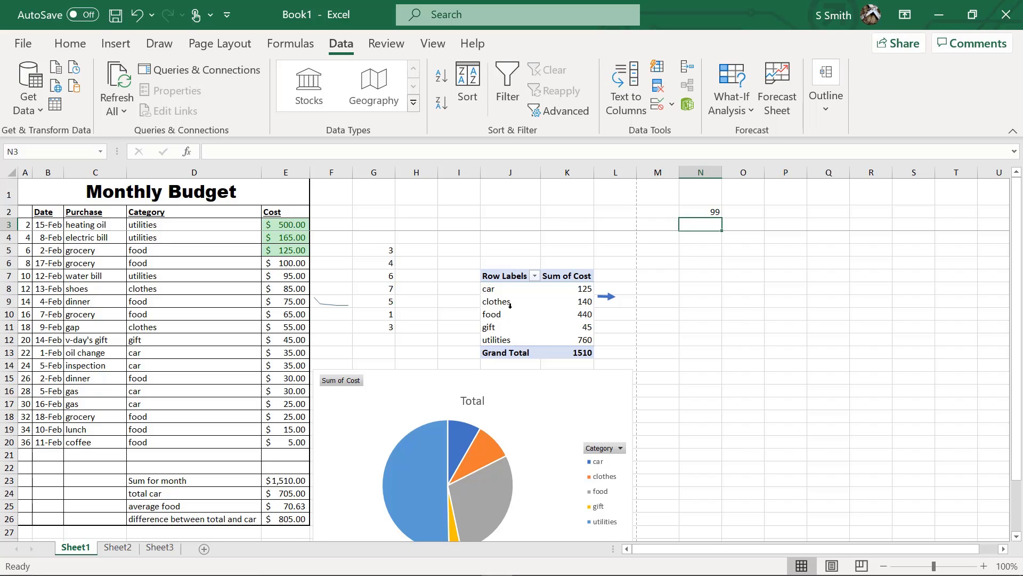
Step: Spell-check the sheet, ignoring "v-day's" once and continuing the check from the beginning of the sheet
left_click(386, 43)
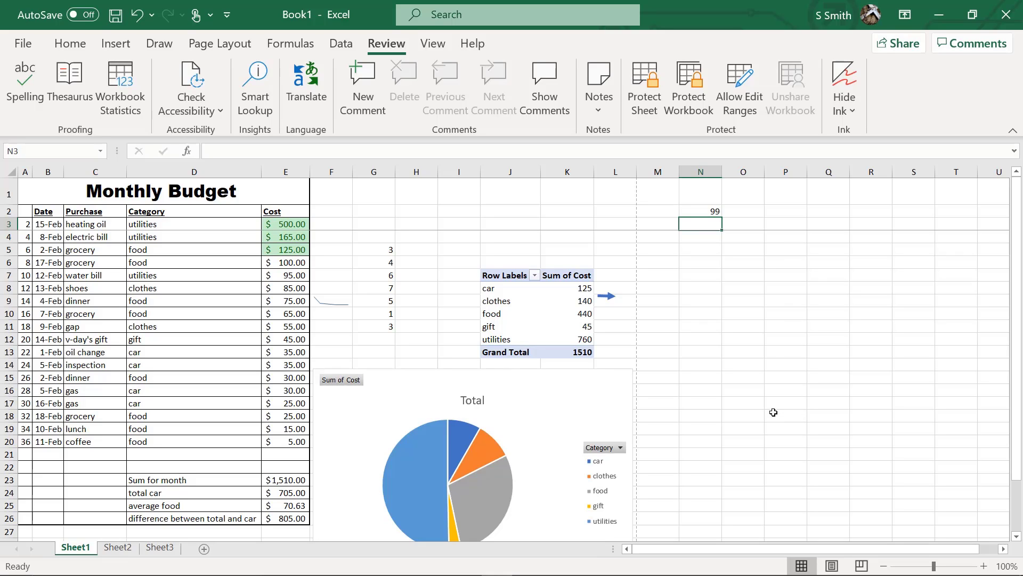
left_click(24, 90)
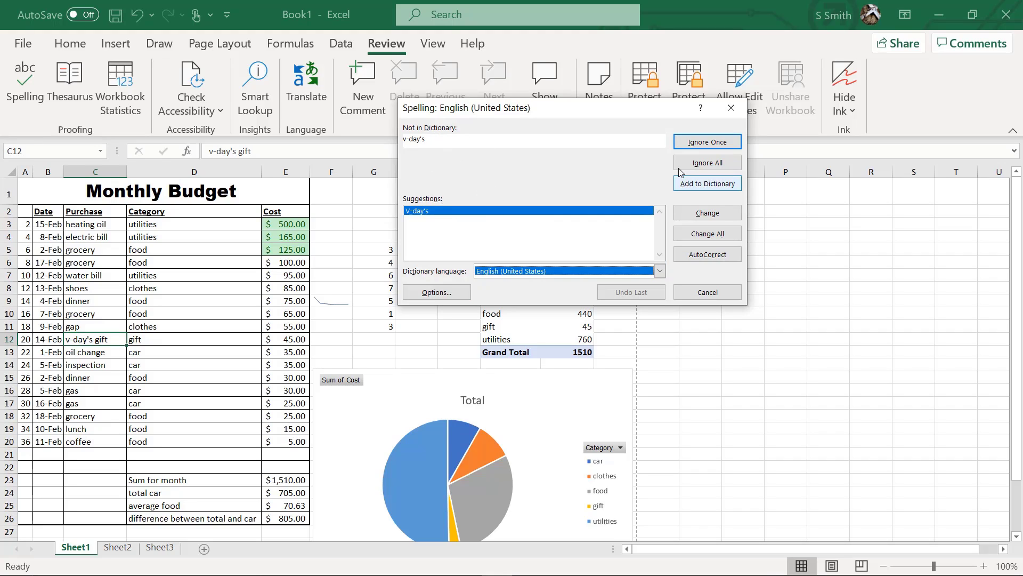
left_click(707, 143)
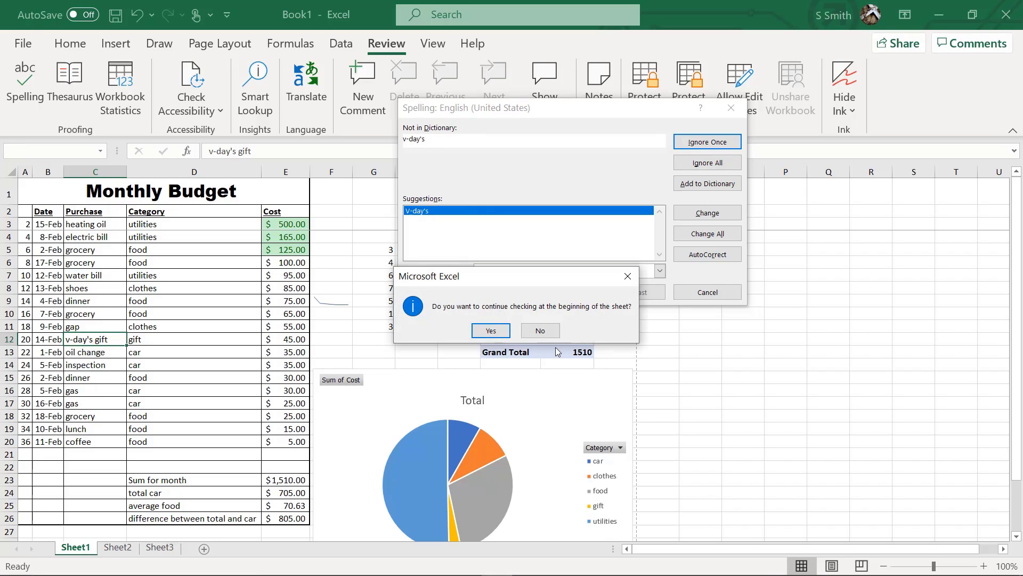
left_click(486, 333)
left_click(516, 331)
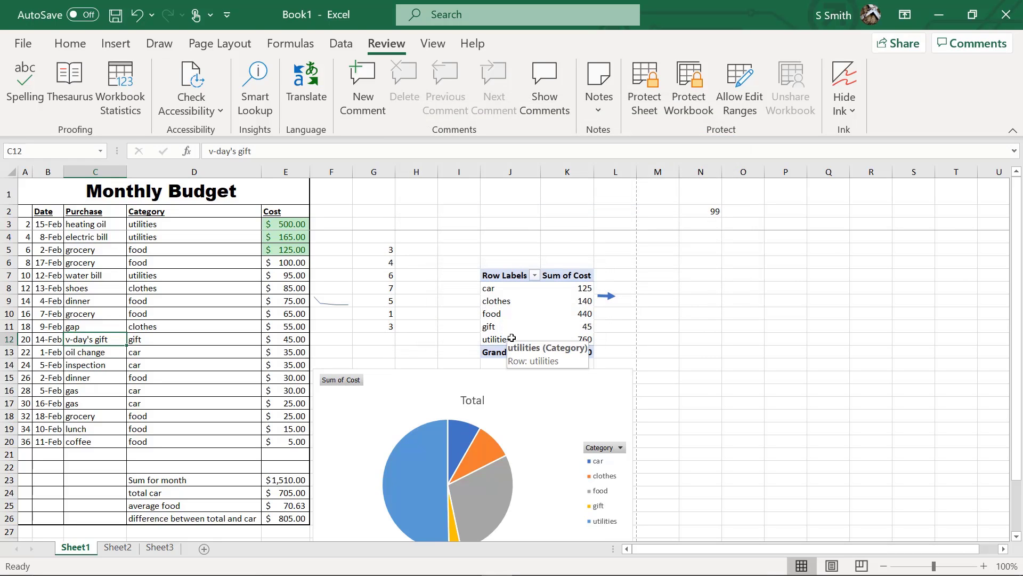
Step: Add the comment "too expensive" to the heating oil cost in E3
left_click(282, 223)
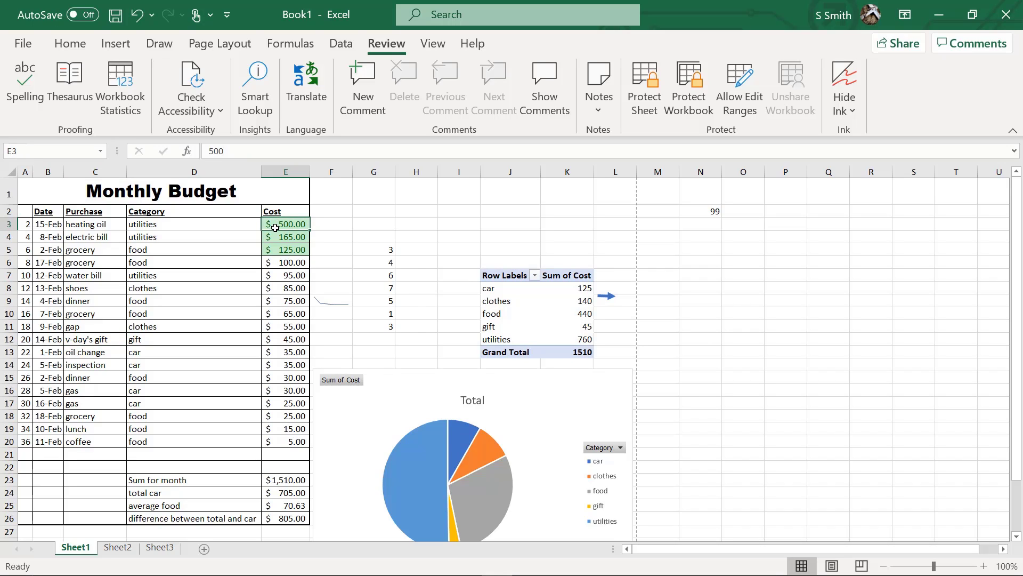
left_click(366, 77)
type("too")
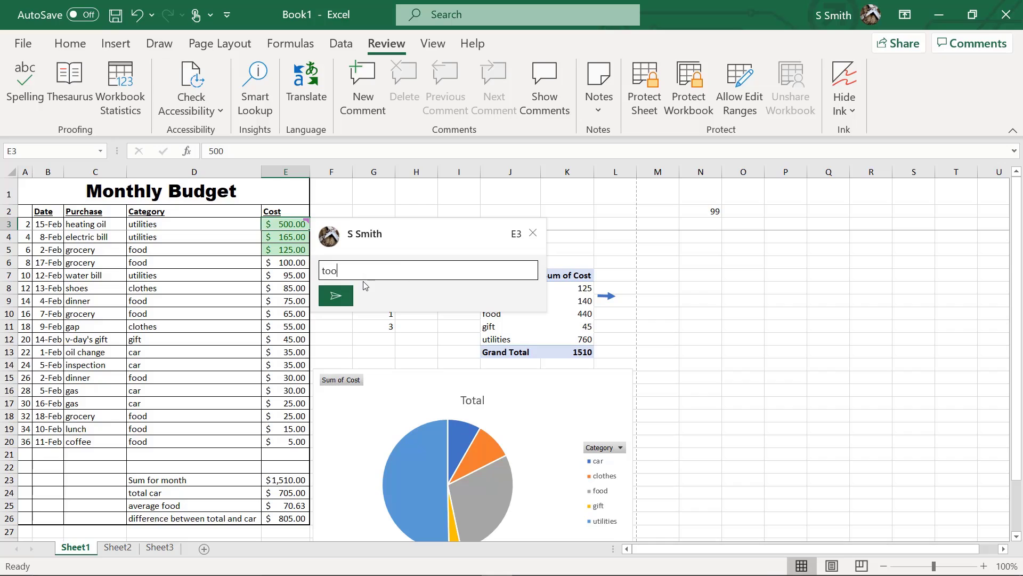
type(" expensive")
left_click(336, 296)
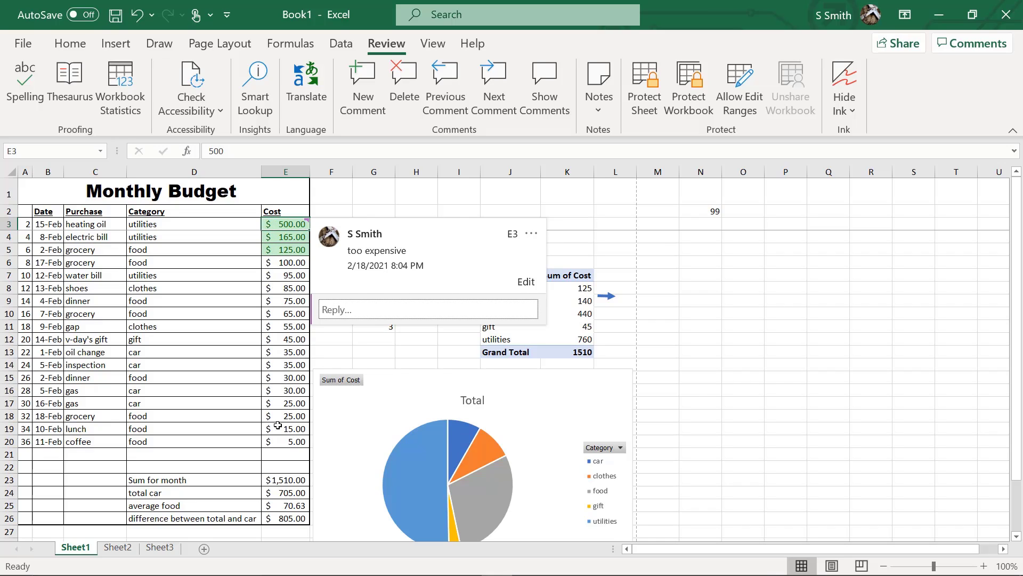
left_click(713, 368)
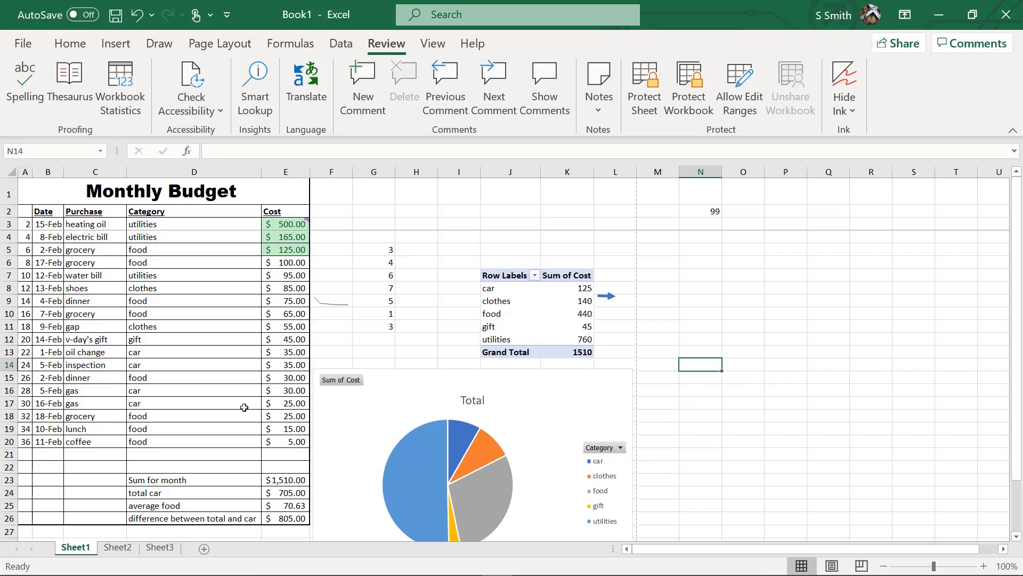
Step: Add the comment "best coffee place ever" to the coffee cost in E20
left_click(275, 402)
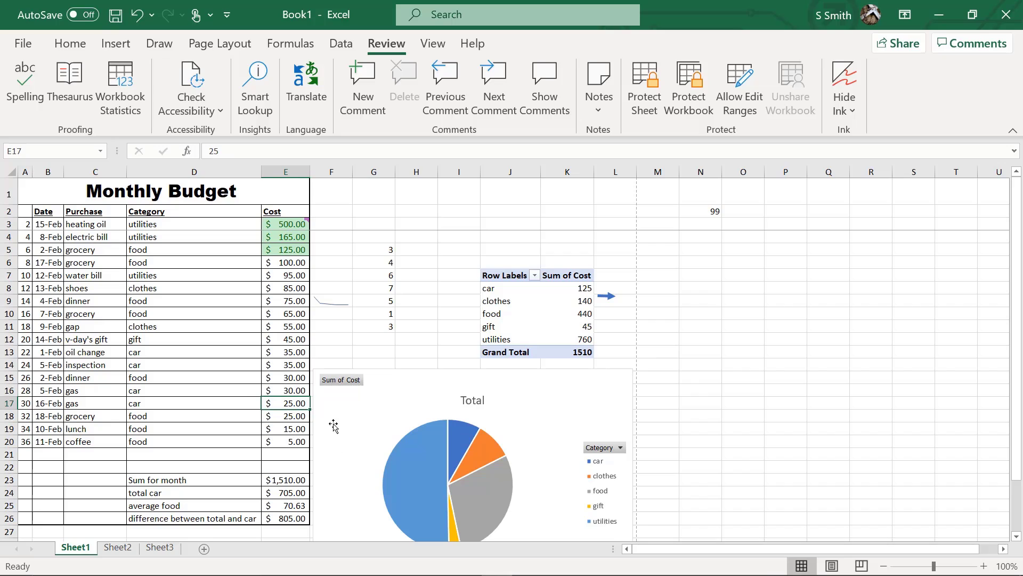
left_click(281, 441)
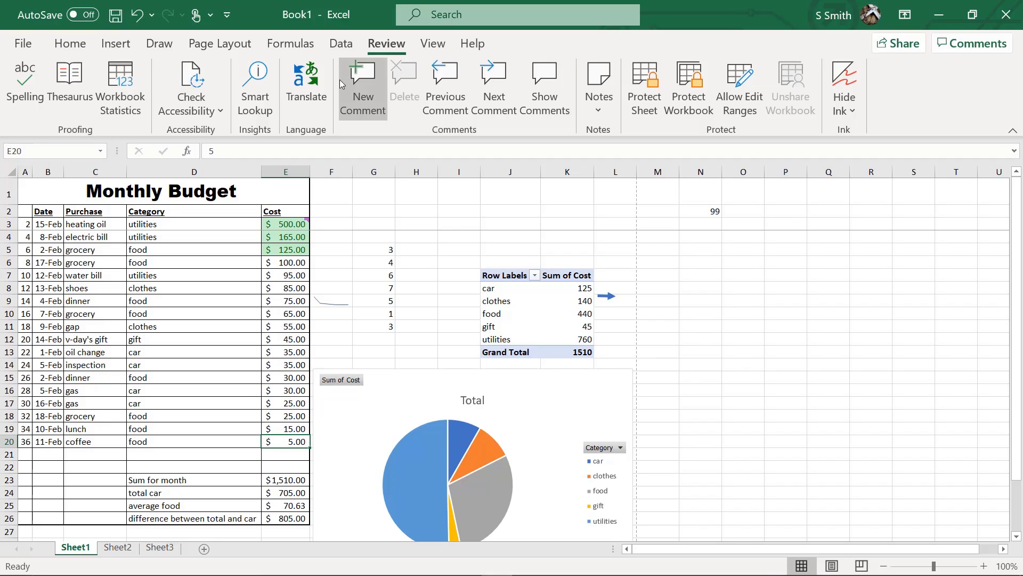
left_click(361, 95)
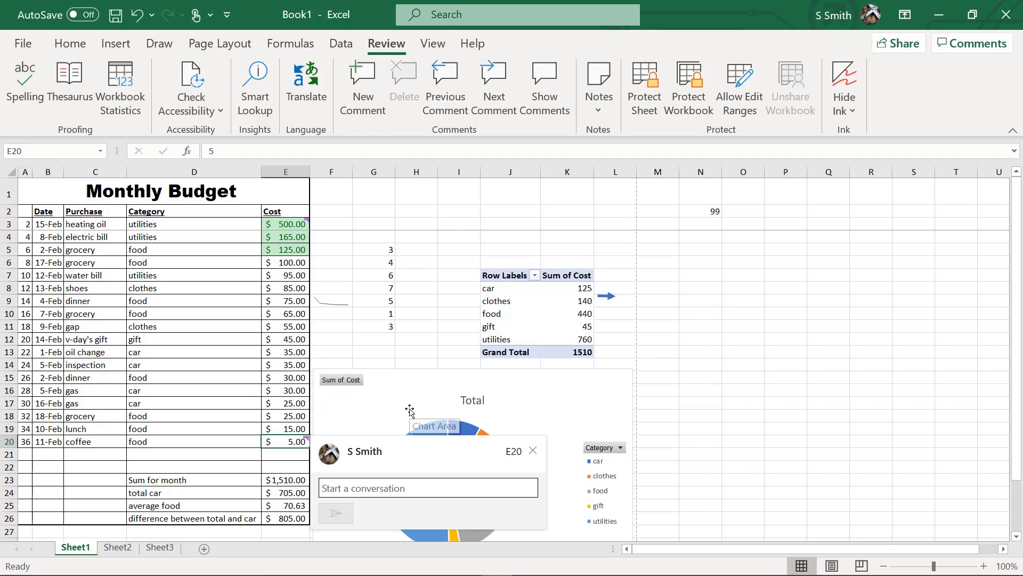
type("best coff")
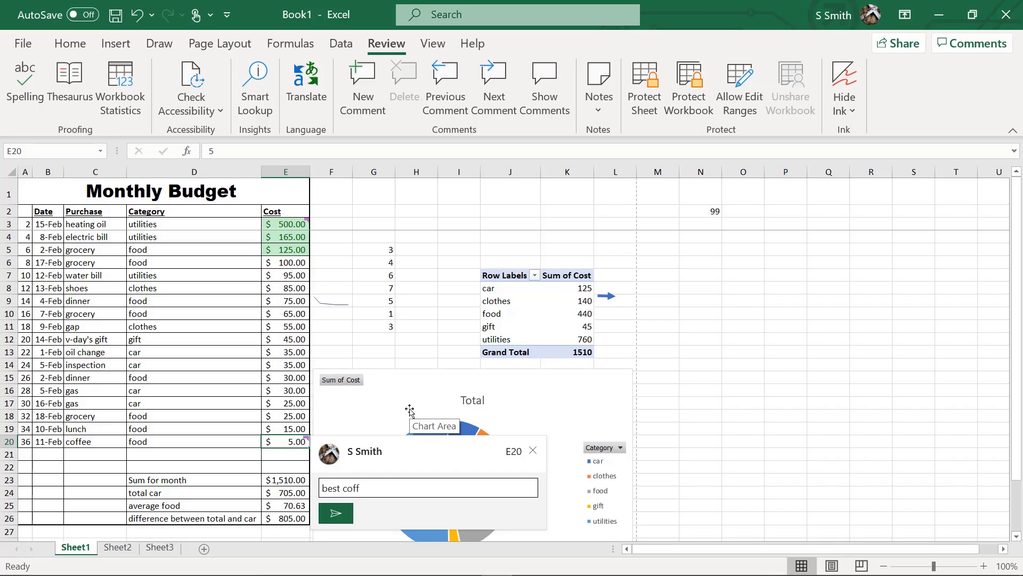
type("ee place ever")
left_click(333, 512)
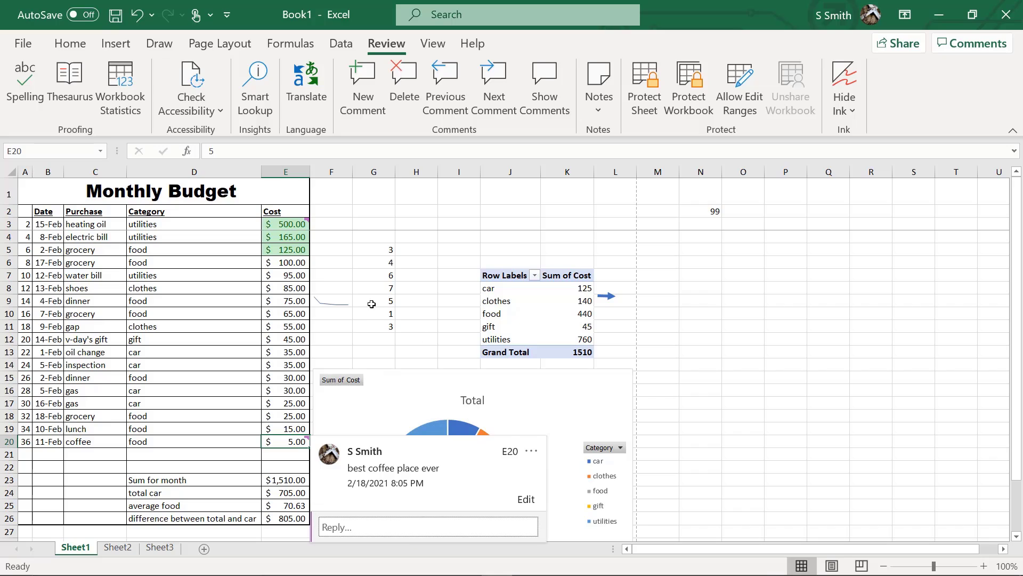
left_click(332, 326)
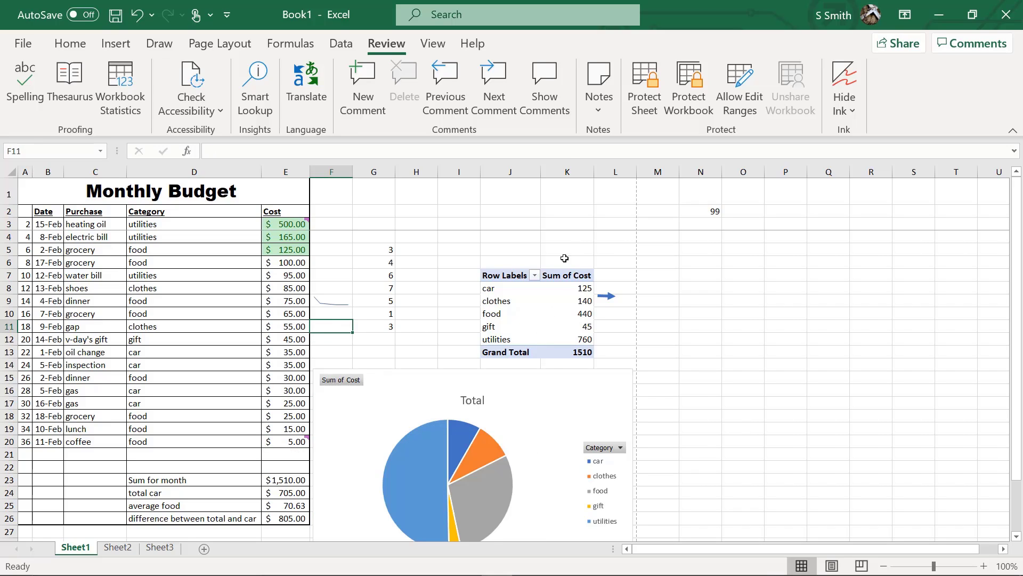
Step: Add a note to cell F11 reading "Test this sheet please"
left_click(544, 83)
left_click(601, 113)
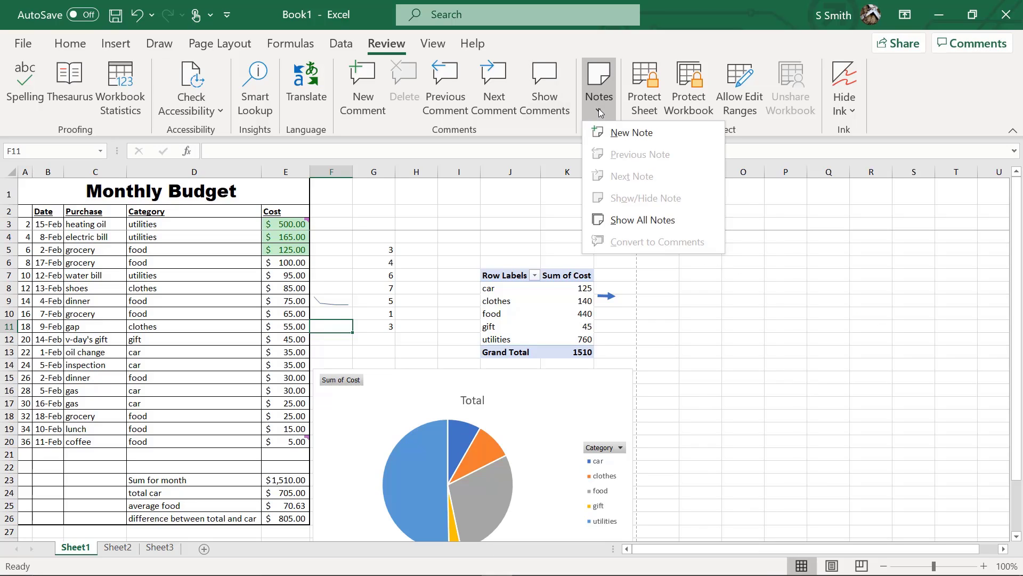
left_click(615, 139)
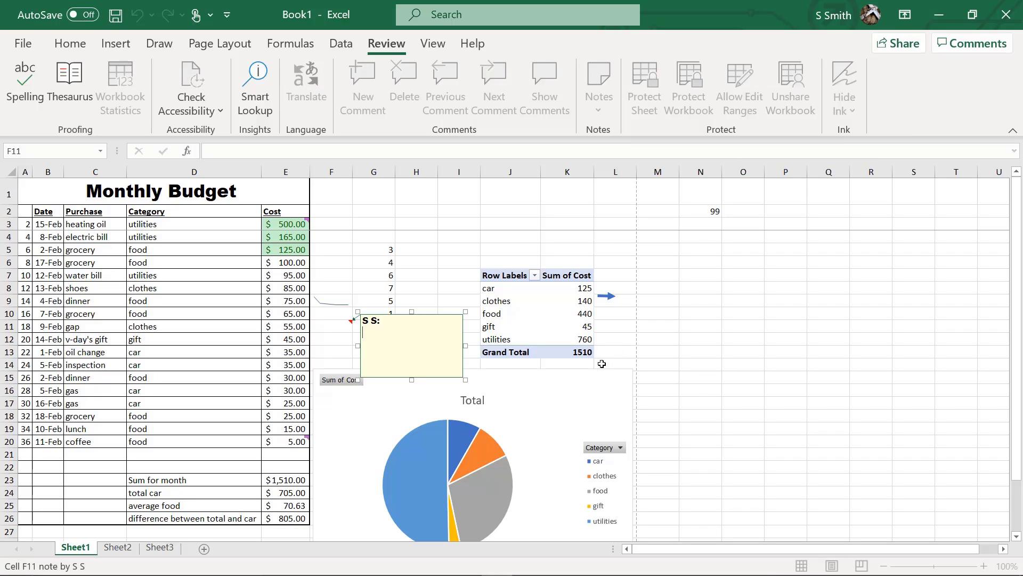
type("Test this sheet please")
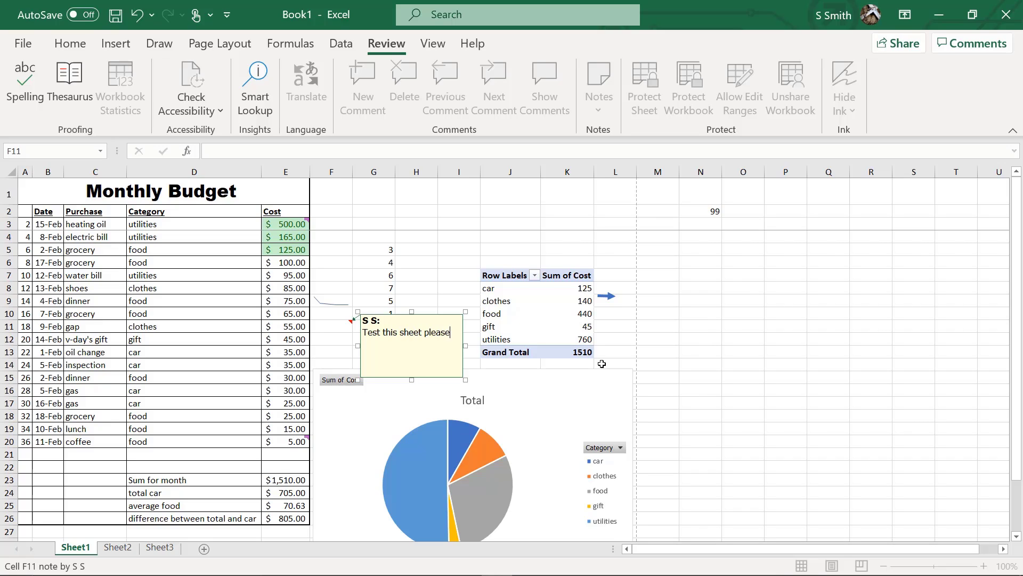
left_click(808, 319)
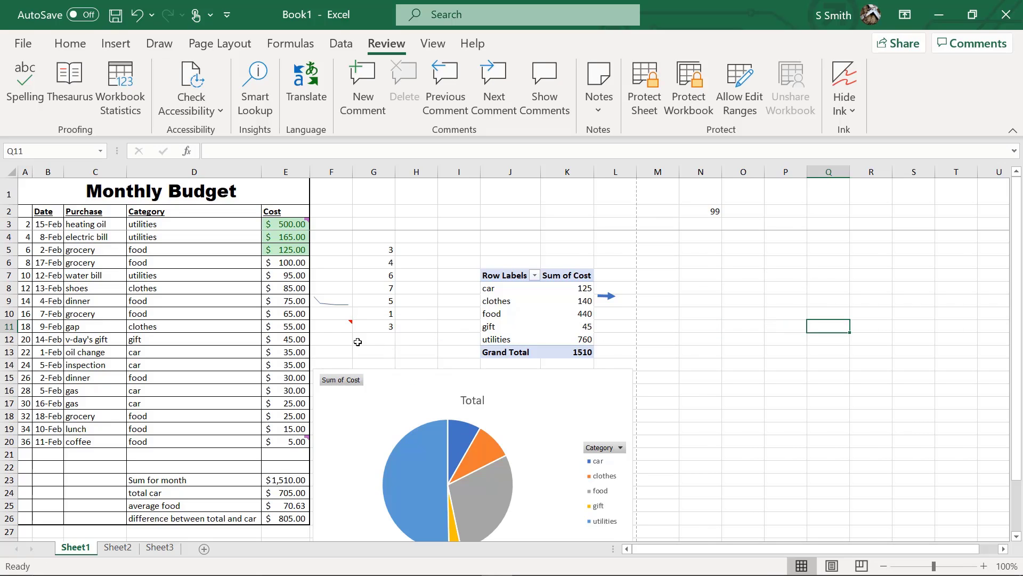
Step: View the note on F11 and the comment on E3 to compare how they are displayed
left_click(350, 326)
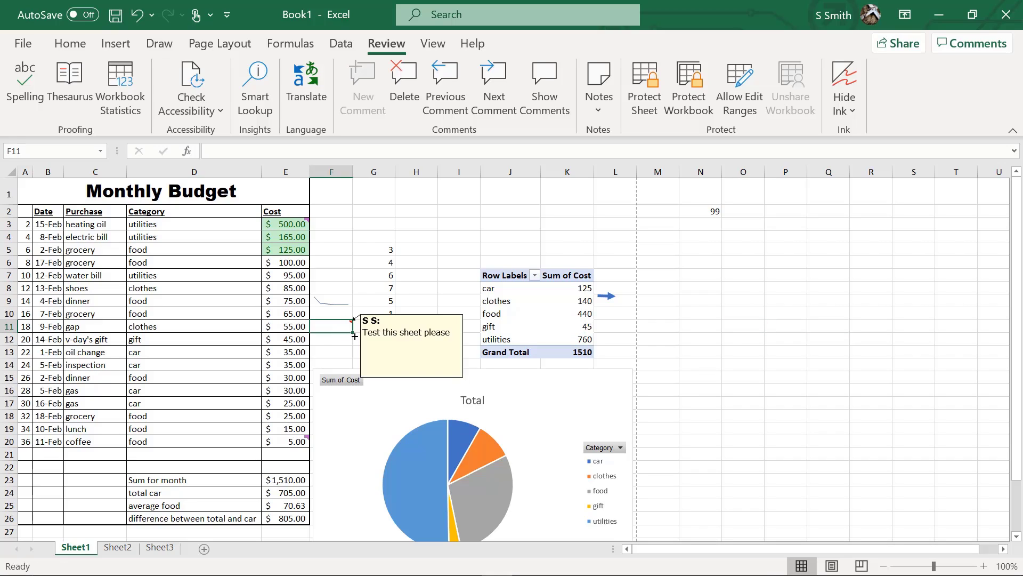
mouse_move(345, 325)
left_click(305, 221)
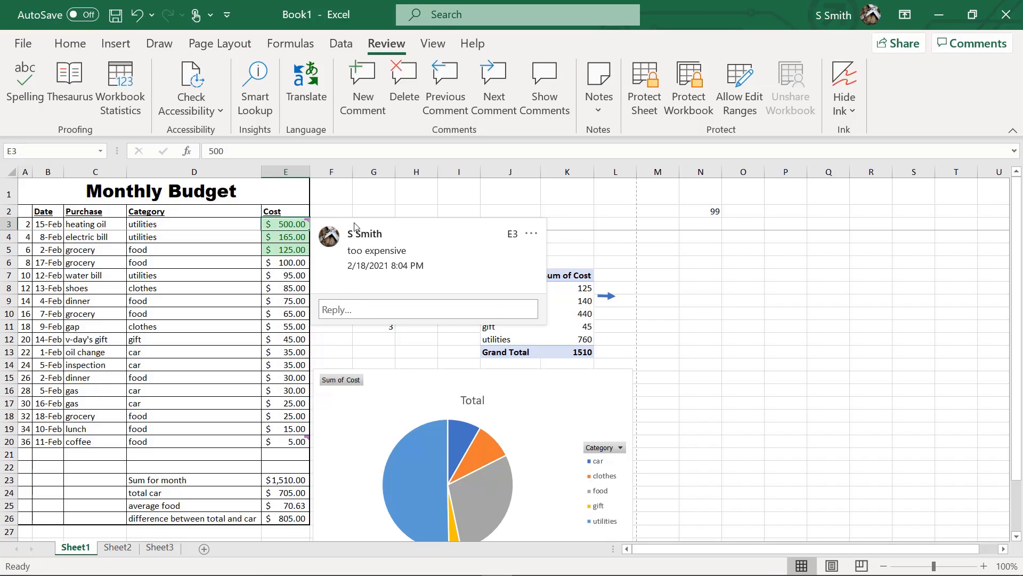
Step: Show all notes on the sheet, and hide the note on F11 again
left_click(336, 327)
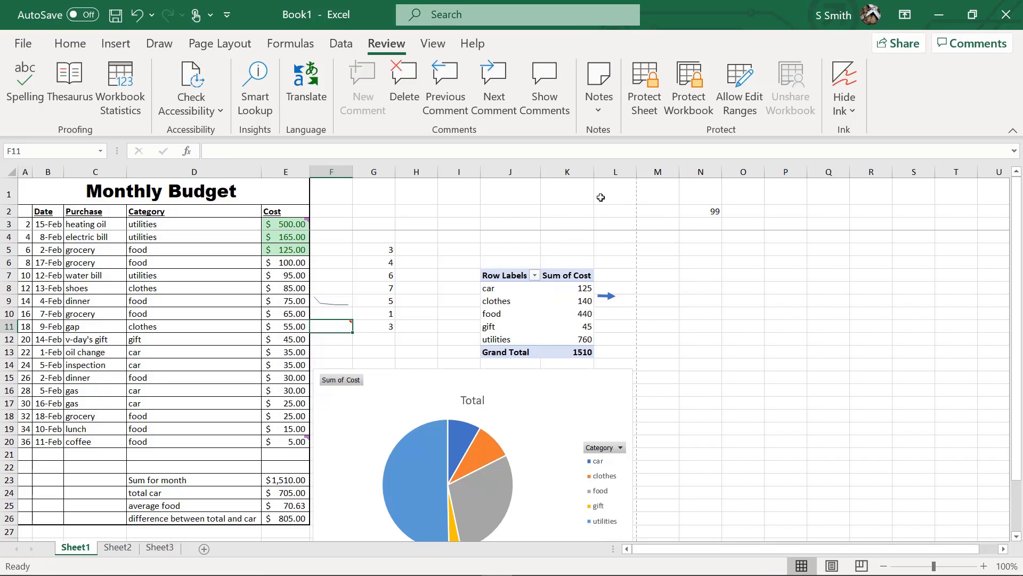
left_click(593, 113)
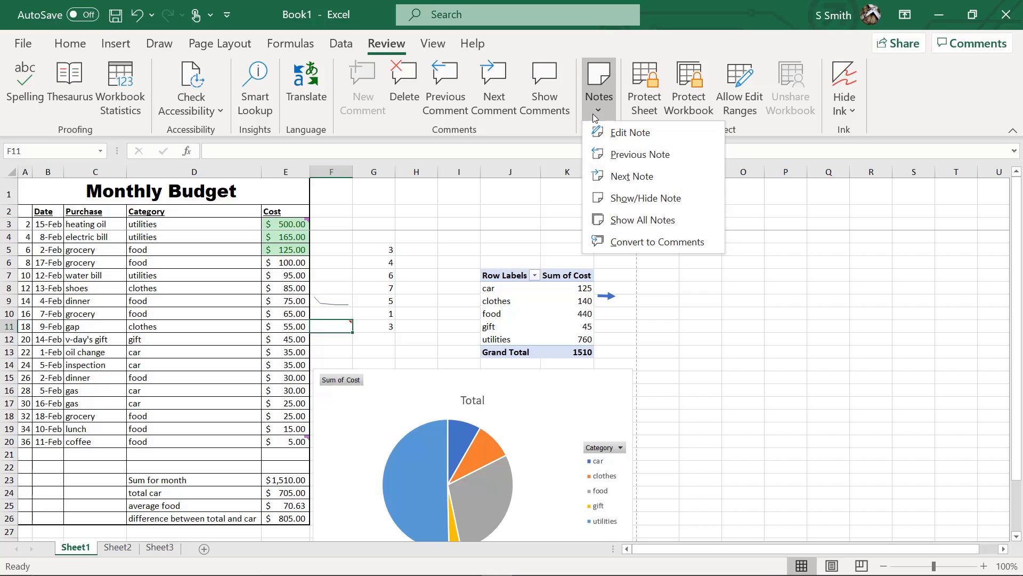
left_click(624, 218)
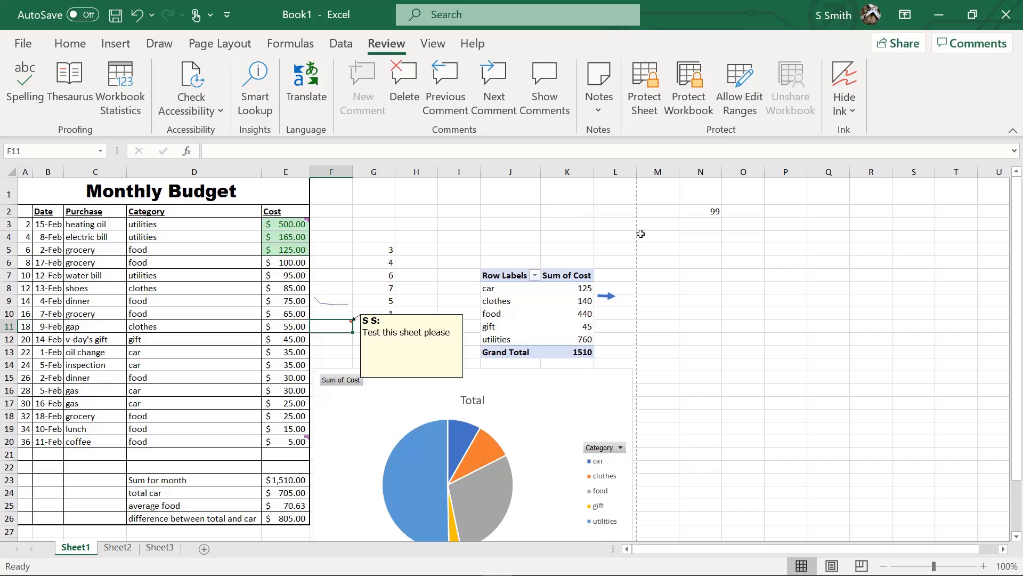
left_click(386, 338)
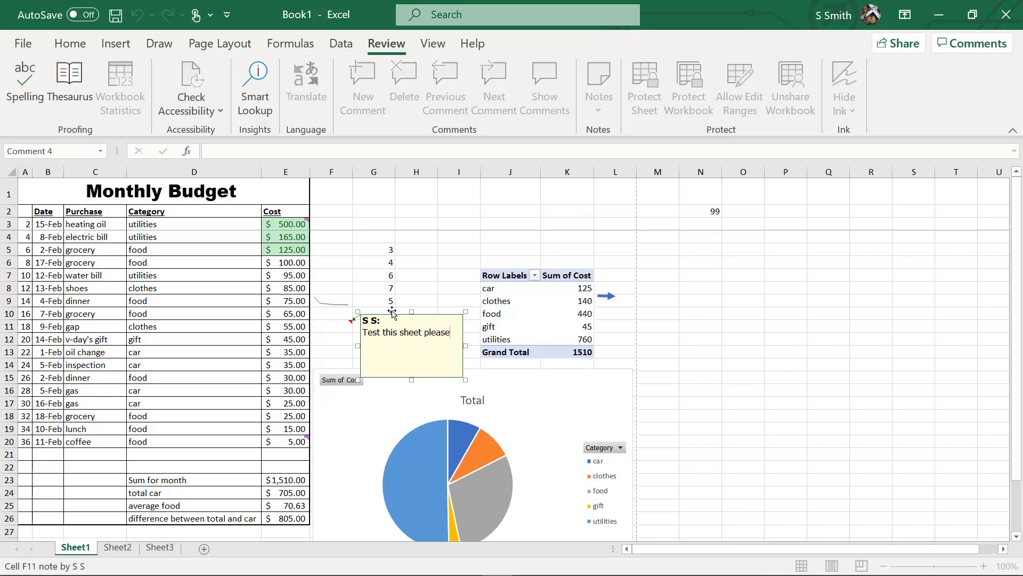
left_click(342, 322)
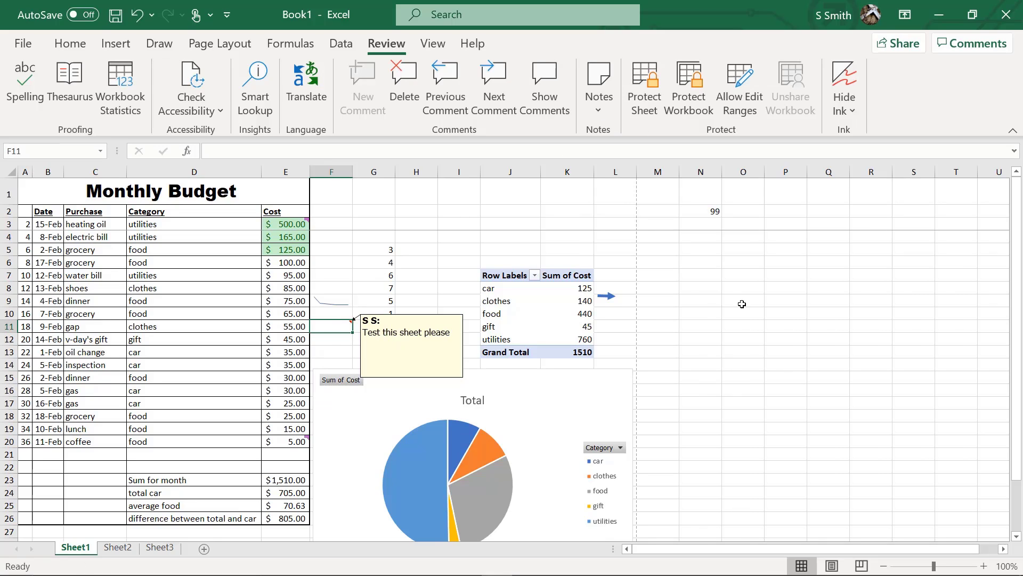
left_click(605, 113)
left_click(663, 200)
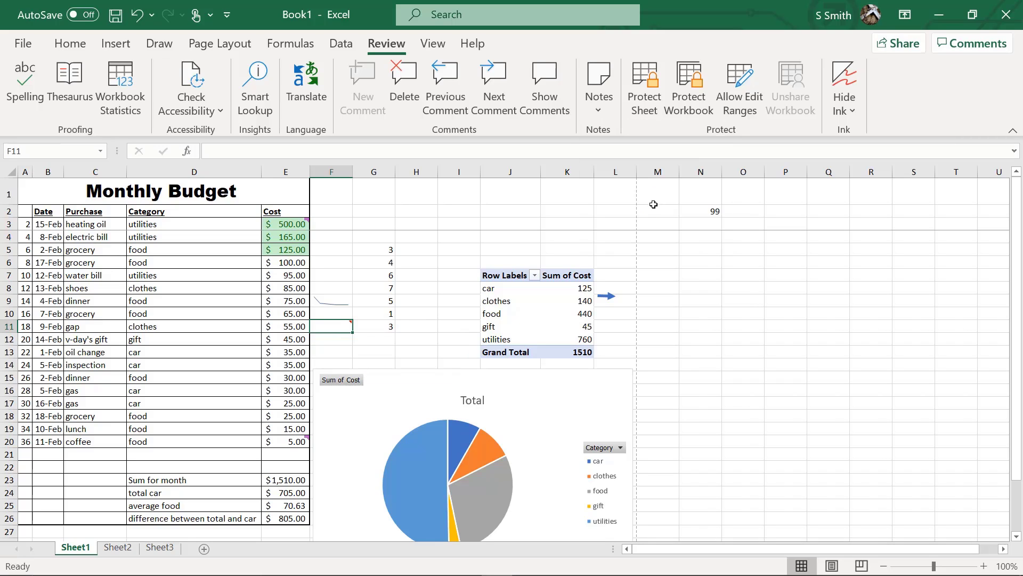
left_click(433, 45)
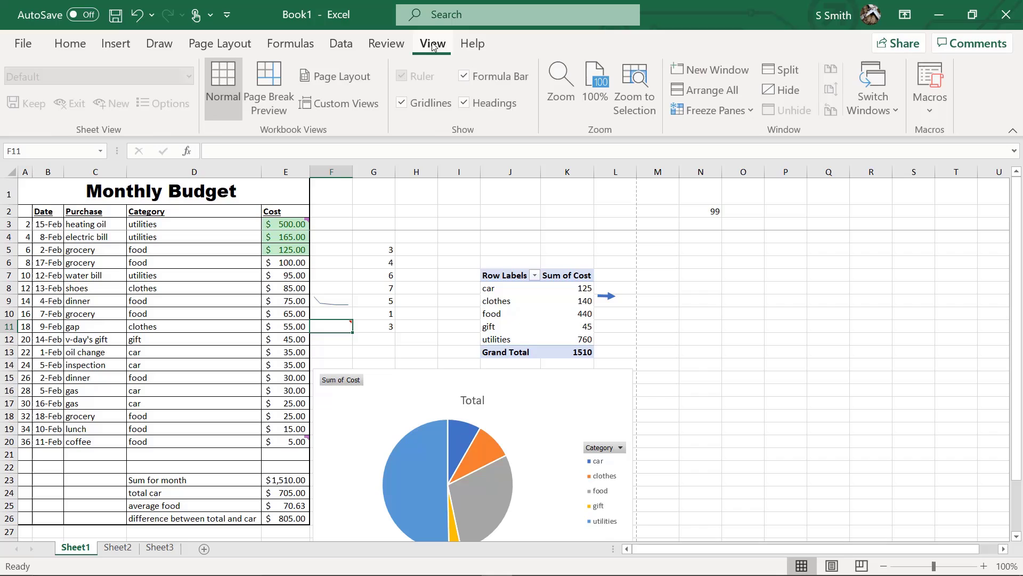
left_click(932, 111)
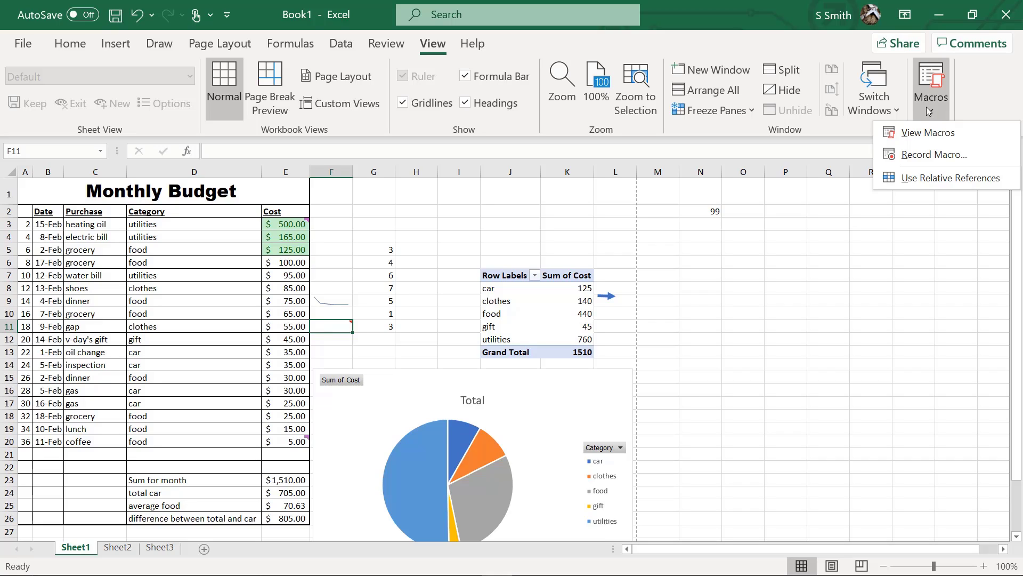
left_click(567, 191)
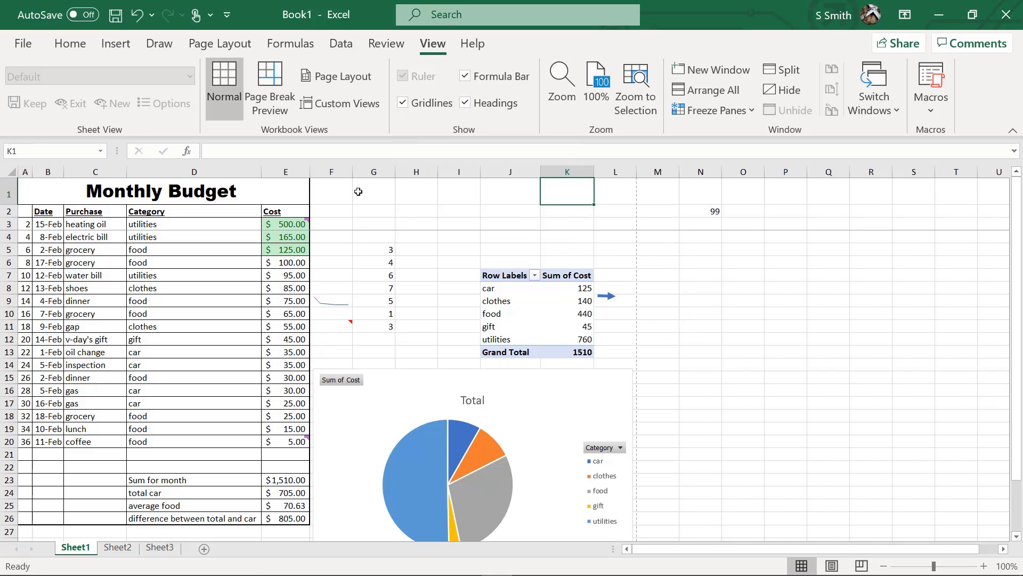
Step: Turn the worksheet's gridlines and its row and column headings off and back on
left_click(402, 104)
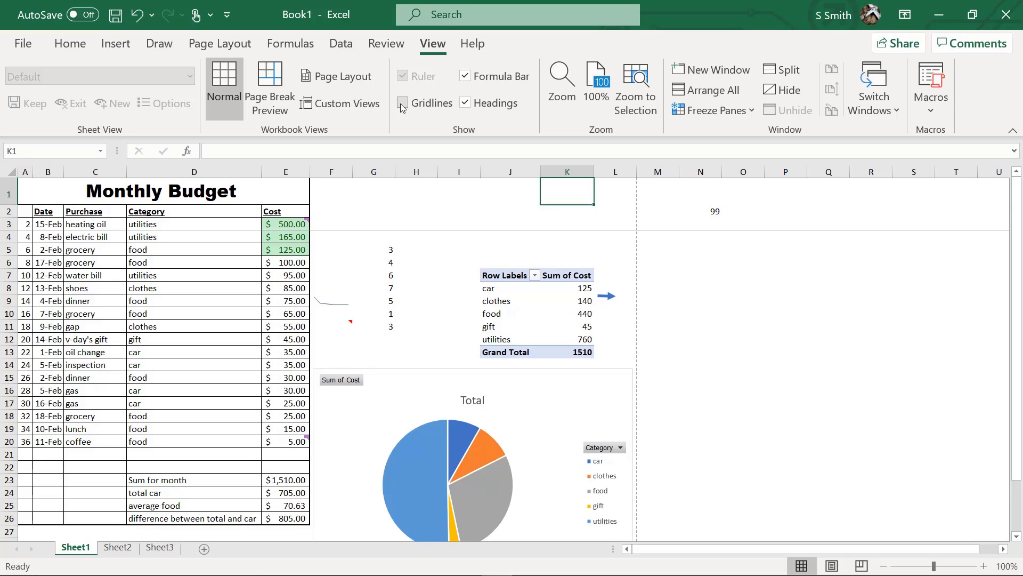
left_click(468, 105)
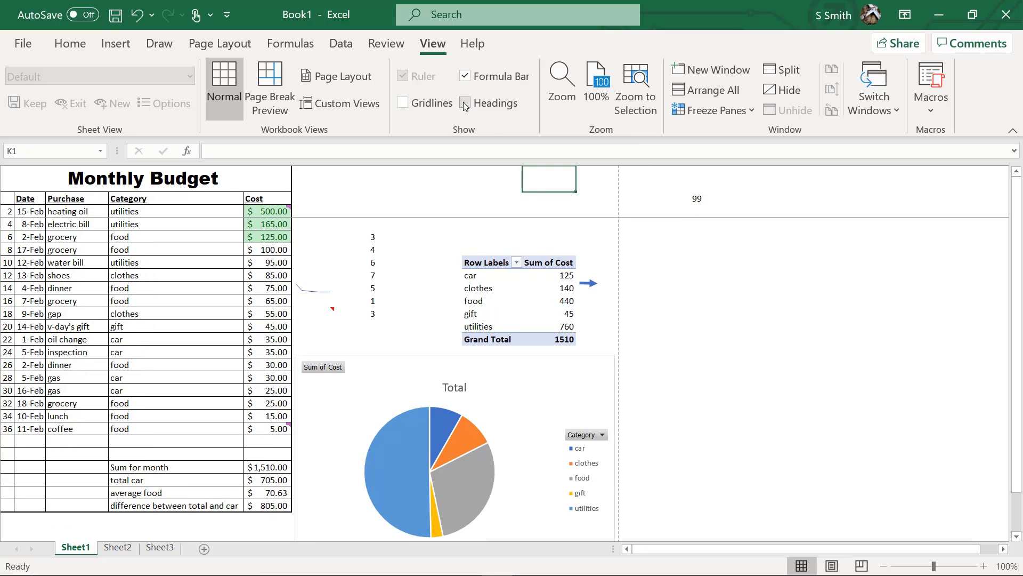
left_click(465, 105)
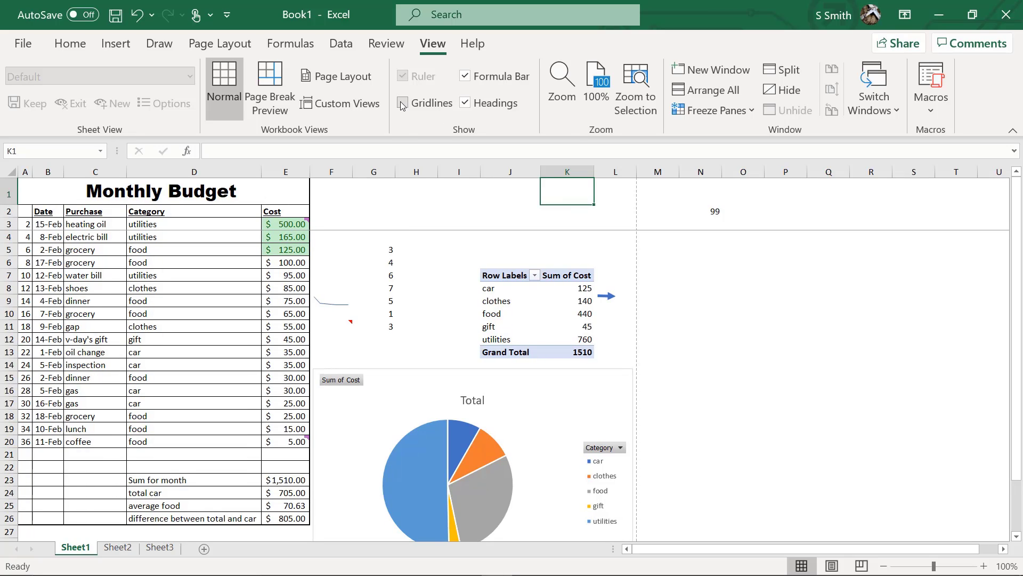
left_click(401, 102)
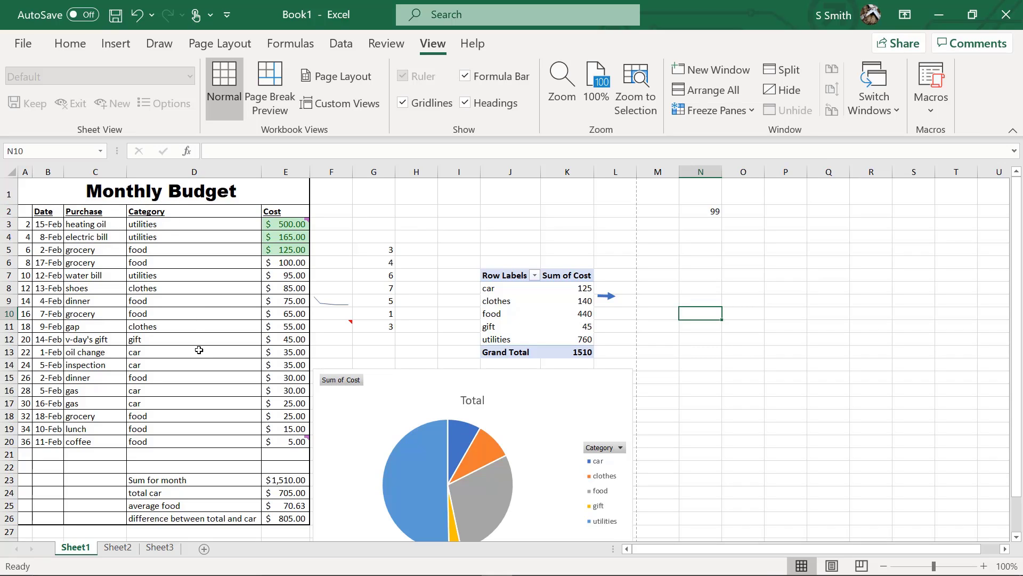
Step: Freeze the panes above row 3 and check that the title and header rows stay in view
left_click(6, 225)
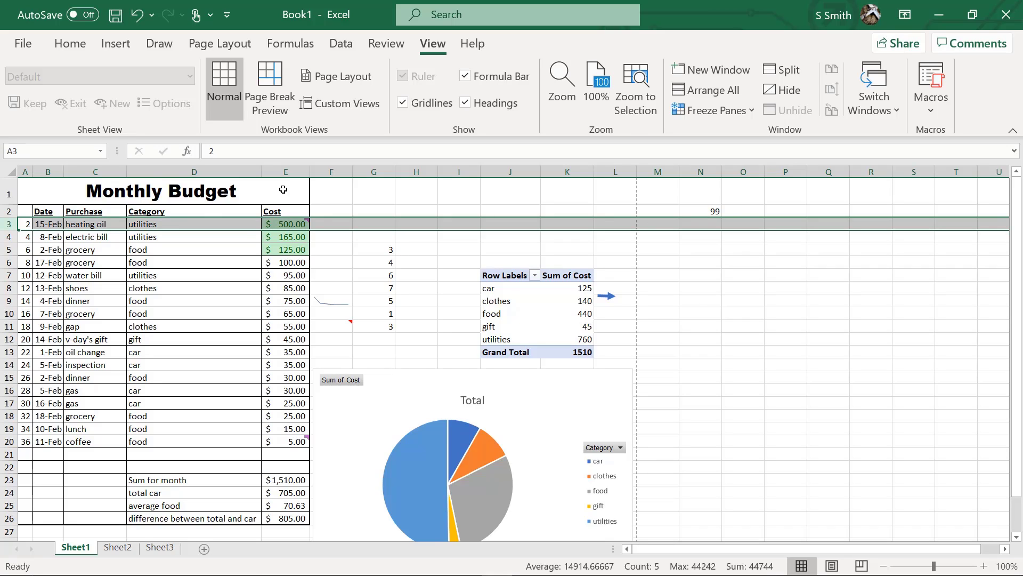
left_click(750, 109)
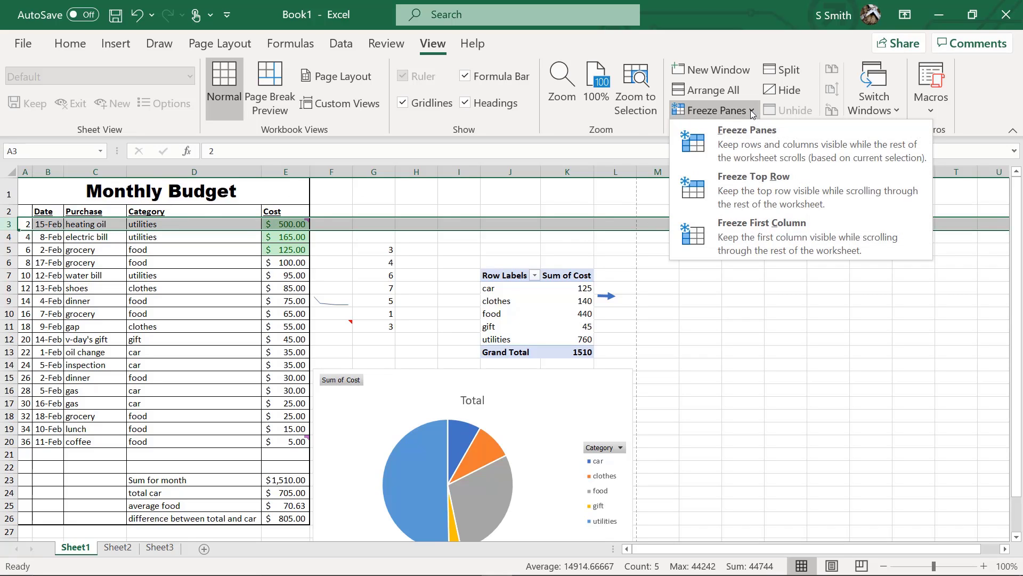
left_click(740, 142)
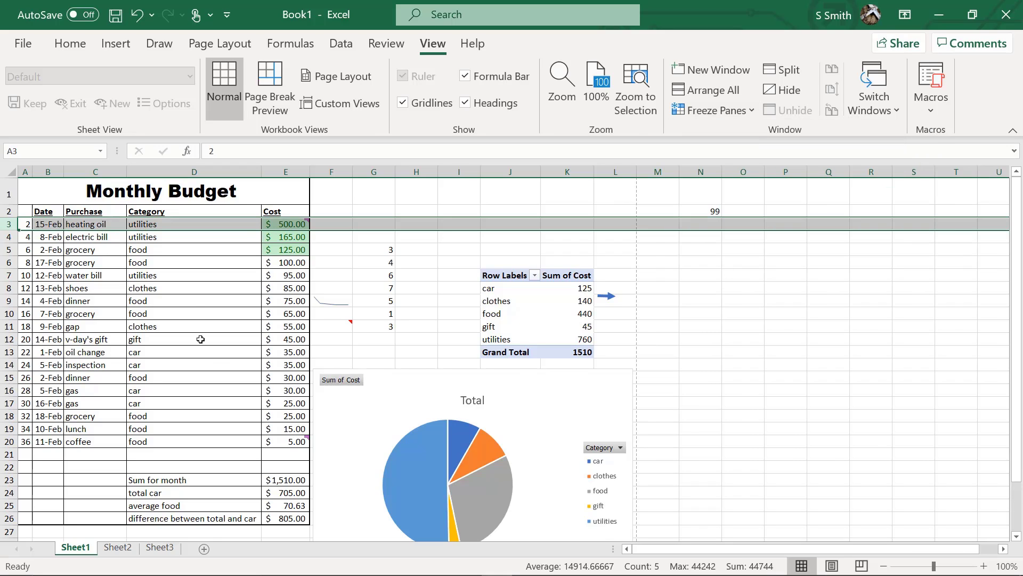
scroll(201, 301, "down", 3)
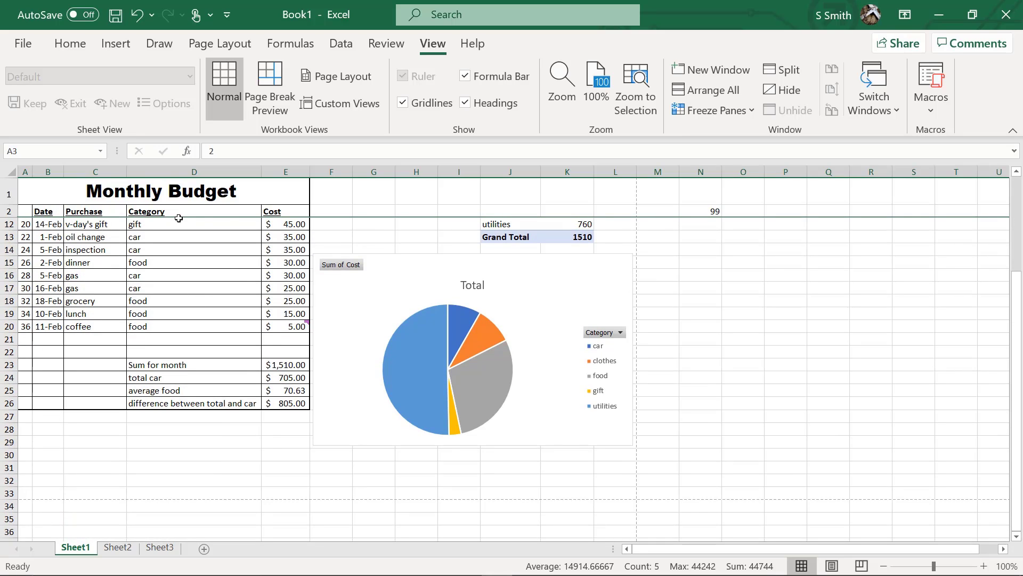
scroll(209, 316, "down", 3)
scroll(209, 316, "down", 1)
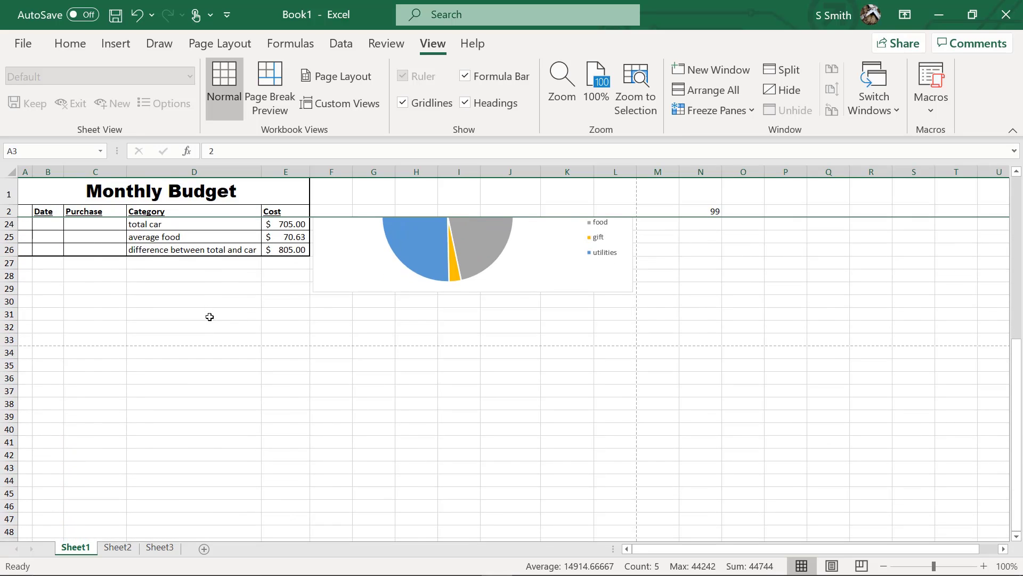
scroll(210, 318, "up", 7)
scroll(156, 325, "down", 4)
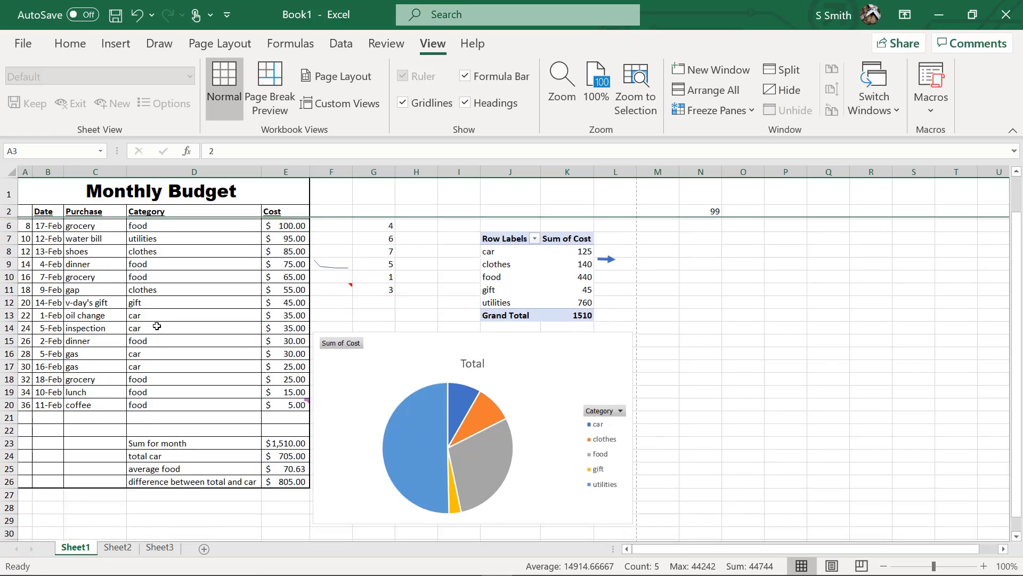
scroll(156, 325, "up", 3)
scroll(157, 326, "up", 2)
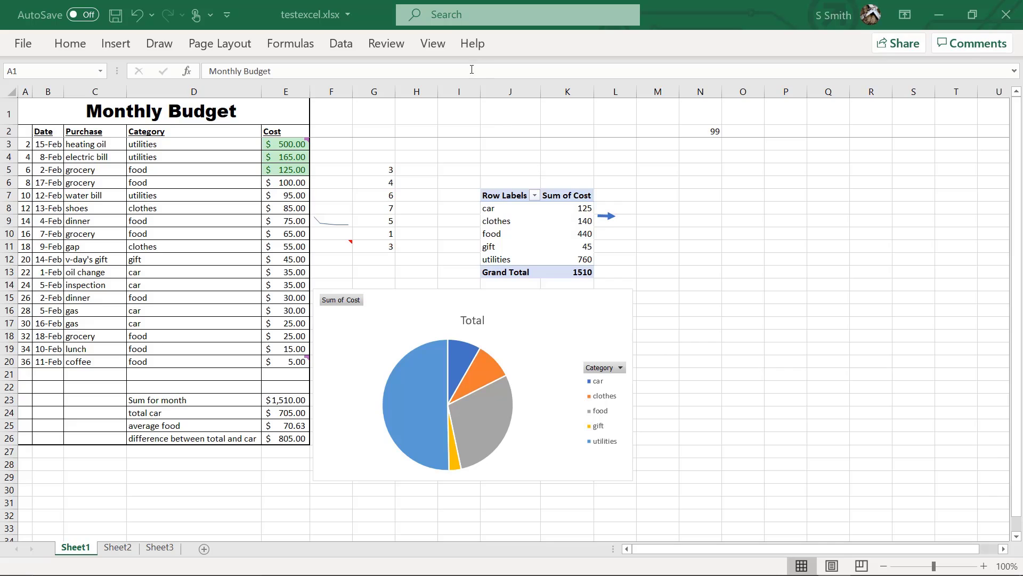
Step: Search the commands for "filter" and add filters to the budget table's header row
left_click(498, 22)
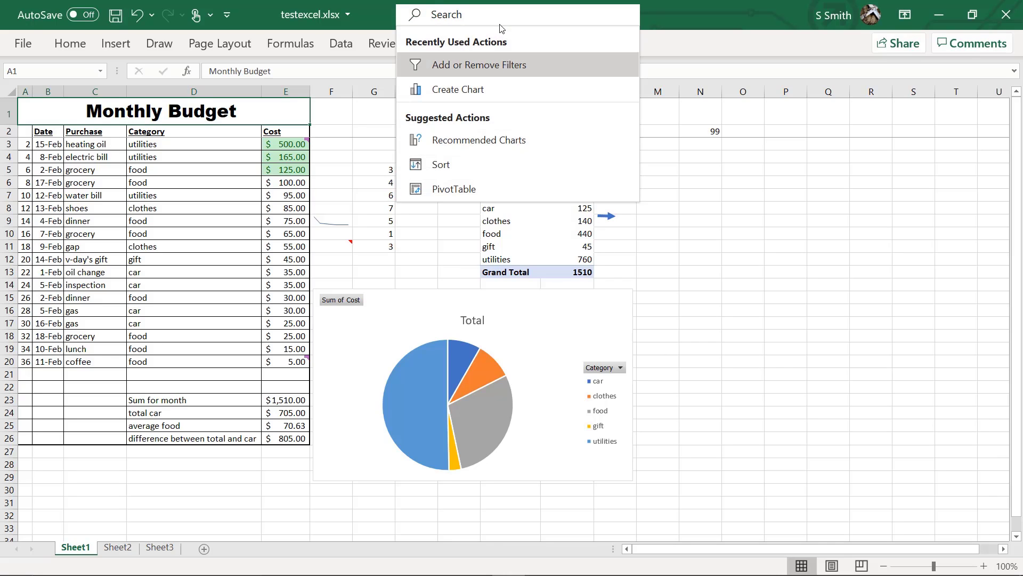
type("filter")
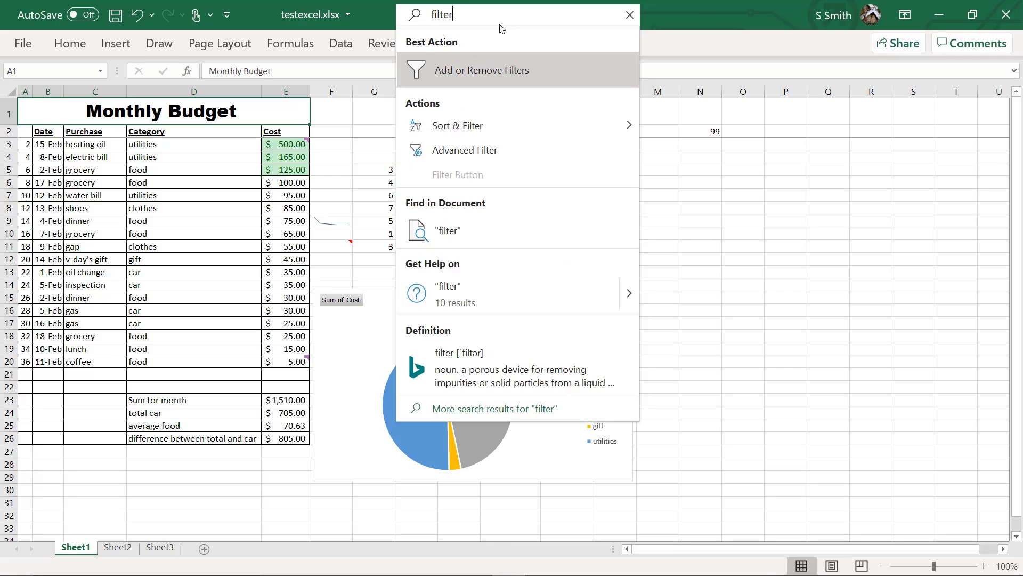
left_click(468, 72)
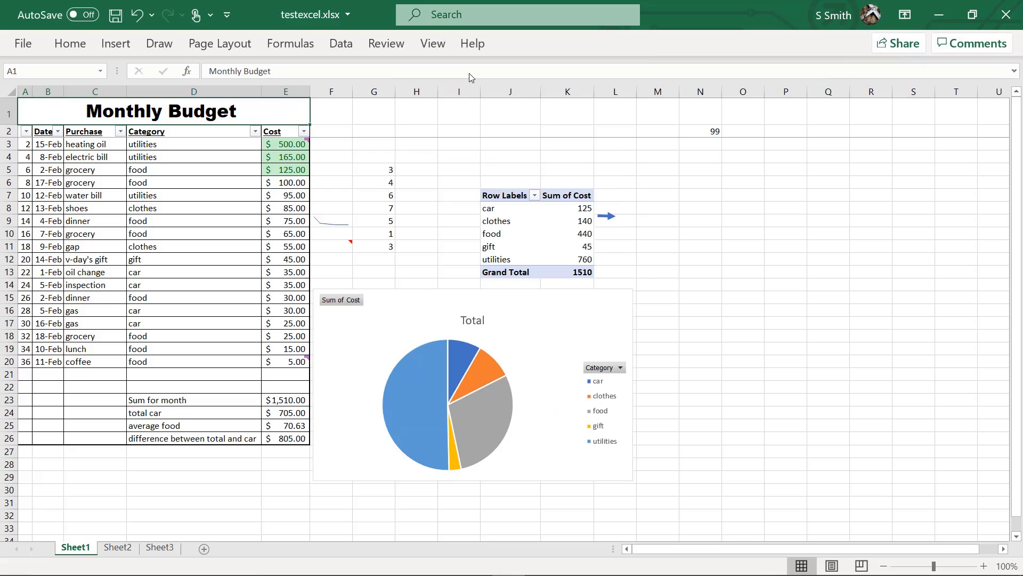
Step: Filter the Category column to show only utilities
left_click(256, 132)
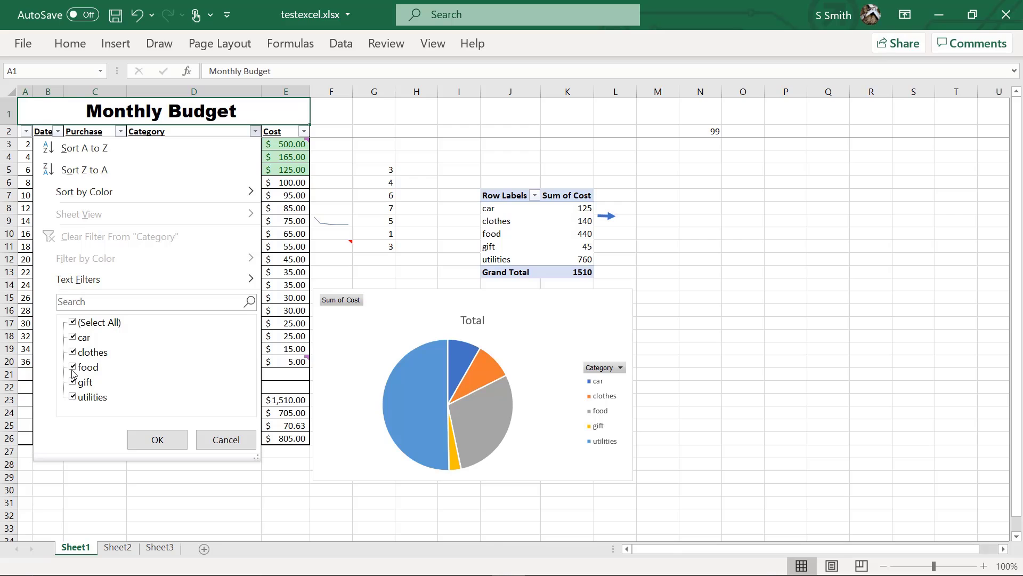
left_click(73, 323)
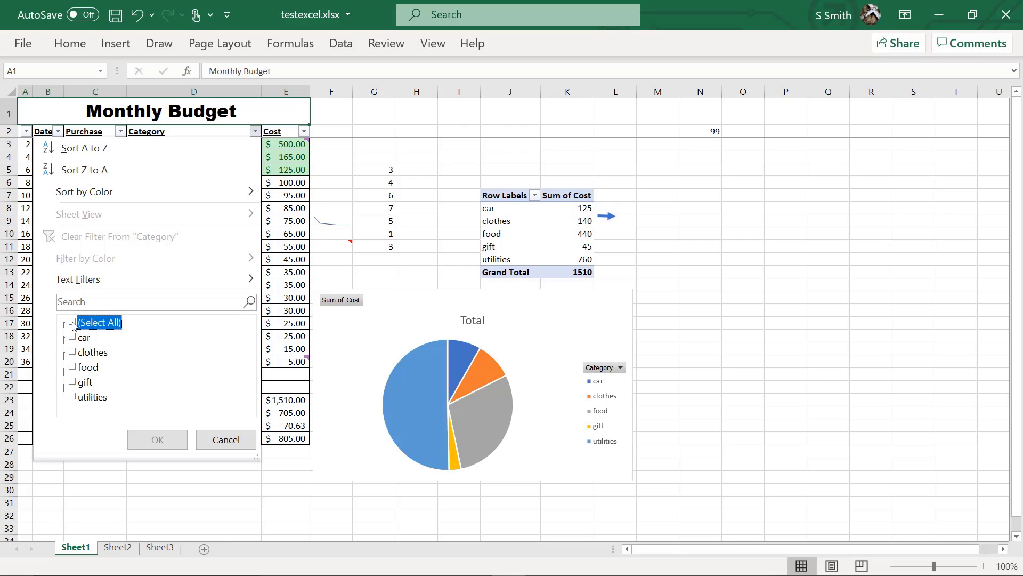
left_click(73, 396)
left_click(162, 444)
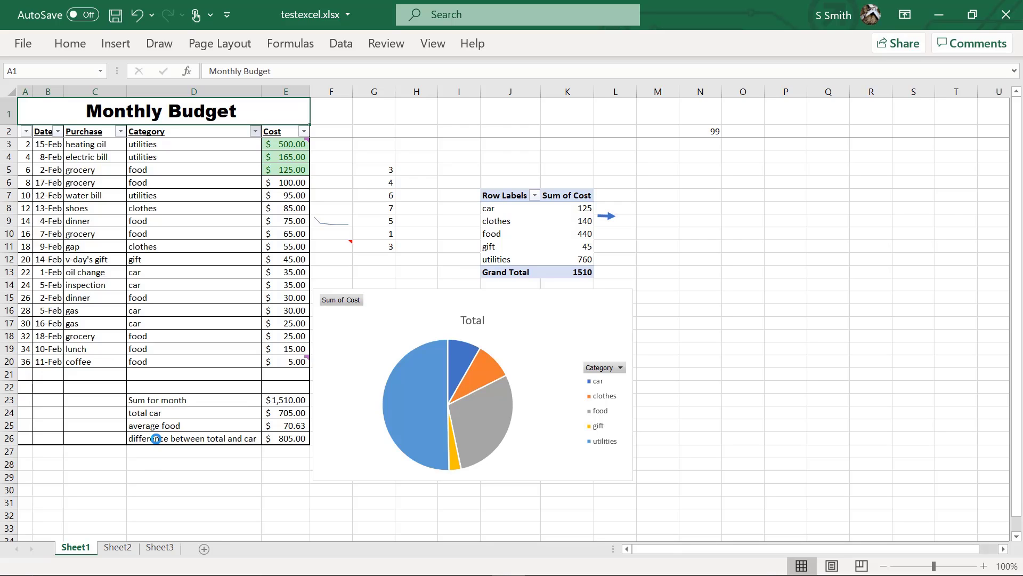
Step: Change the Category filter to show only food instead of utilities
left_click(257, 131)
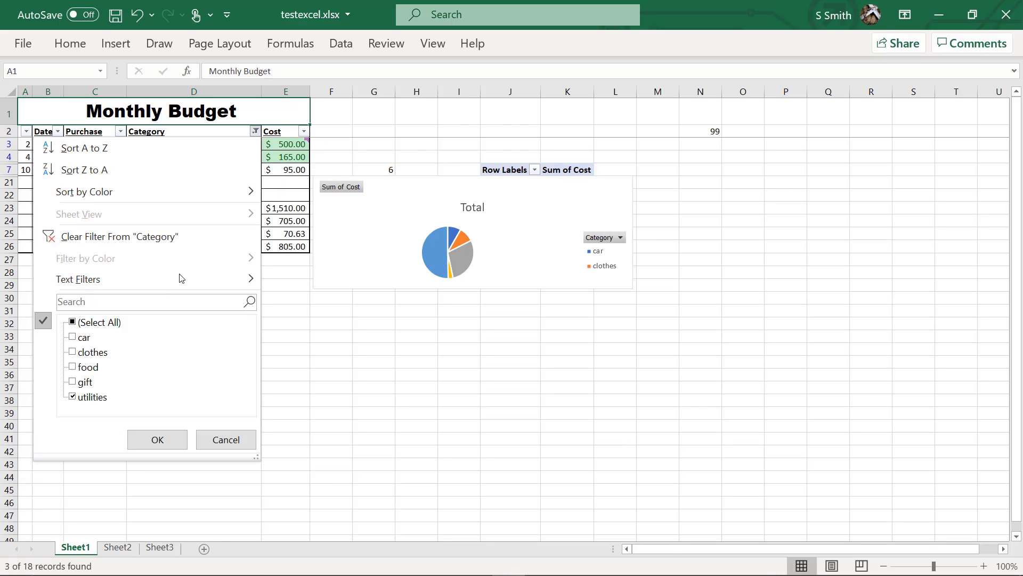
left_click(73, 398)
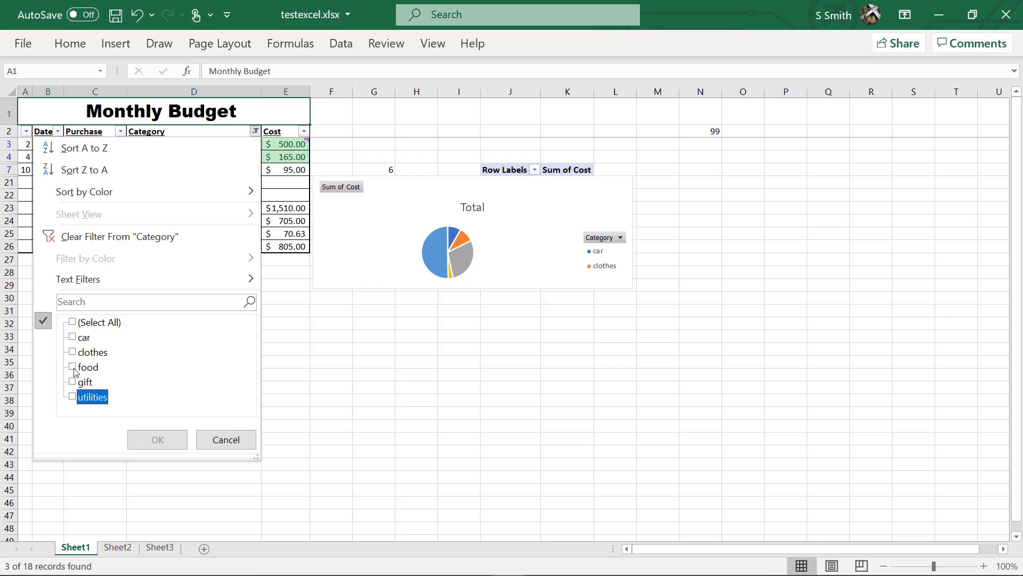
left_click(73, 367)
left_click(154, 440)
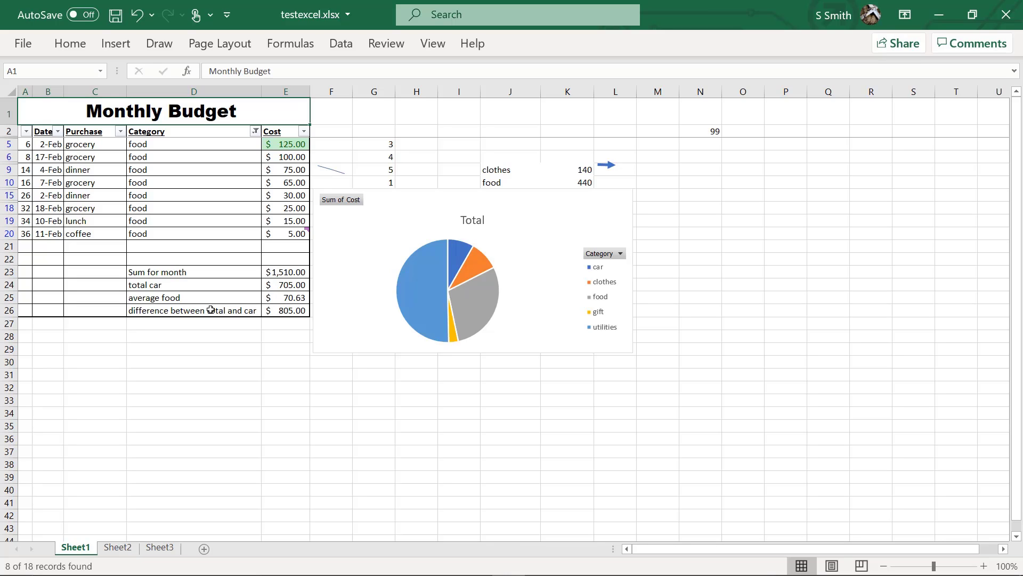
Step: Search the commands for "chart" and run Create Chart
left_click(440, 22)
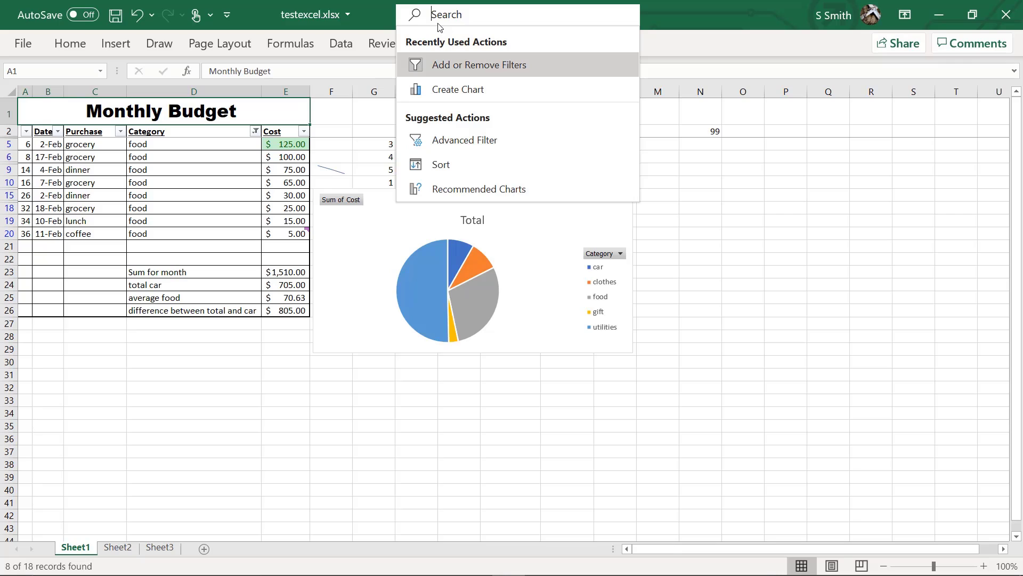
type("chart")
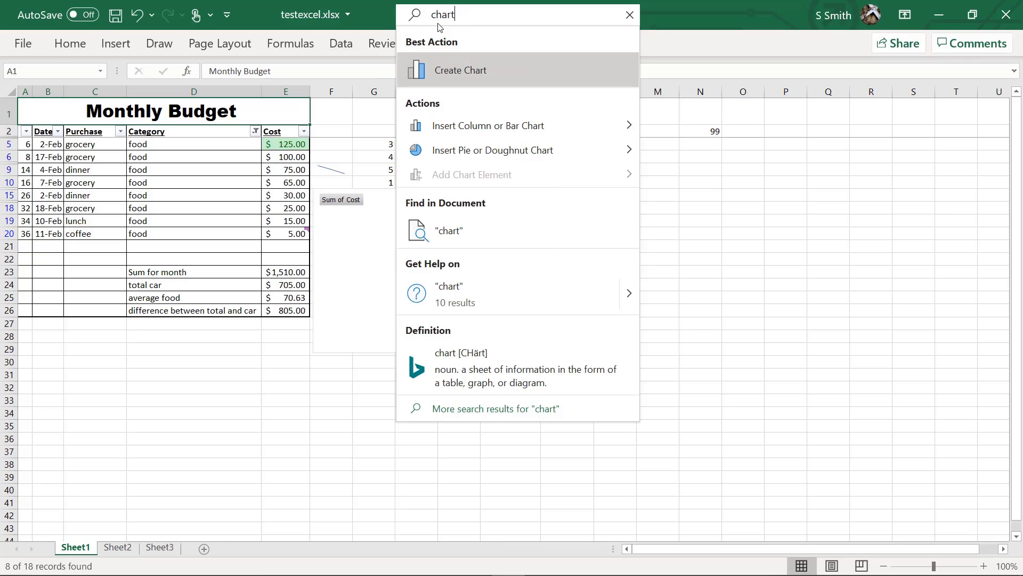
left_click(482, 74)
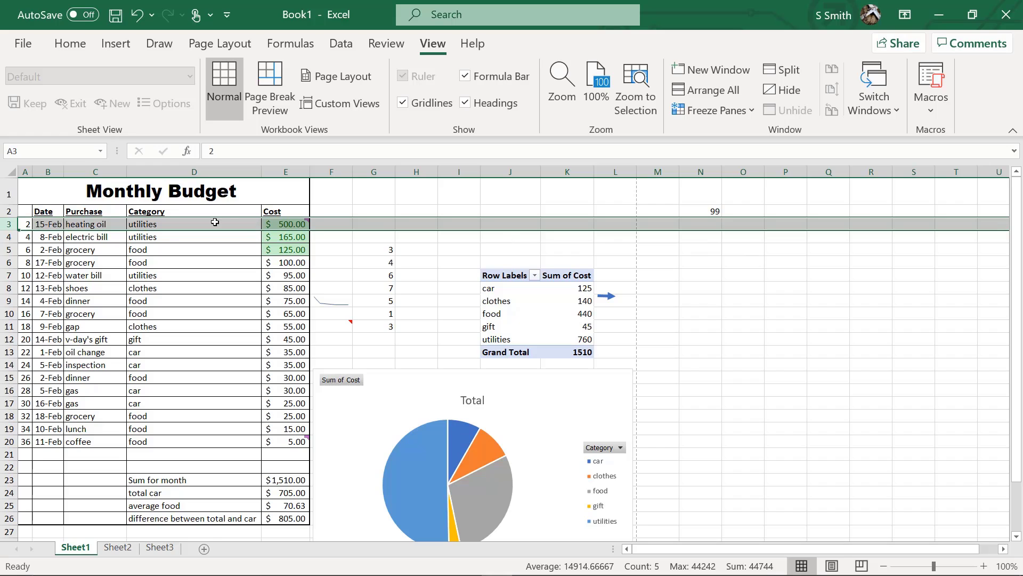
Step: Save the workbook to the Desktop as testexcel in the Excel Workbook (*.xlsx) format
left_click(20, 46)
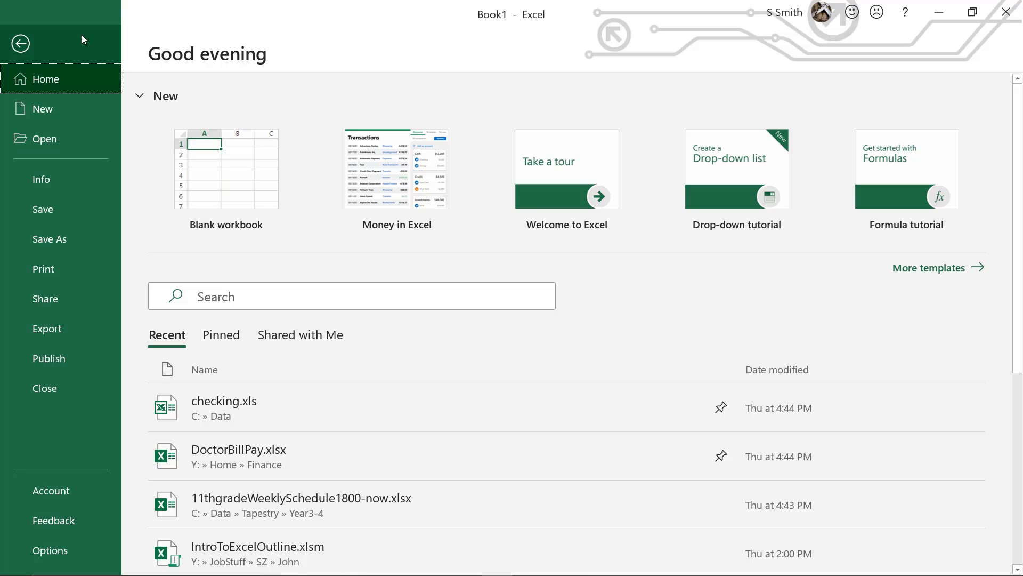
left_click(56, 214)
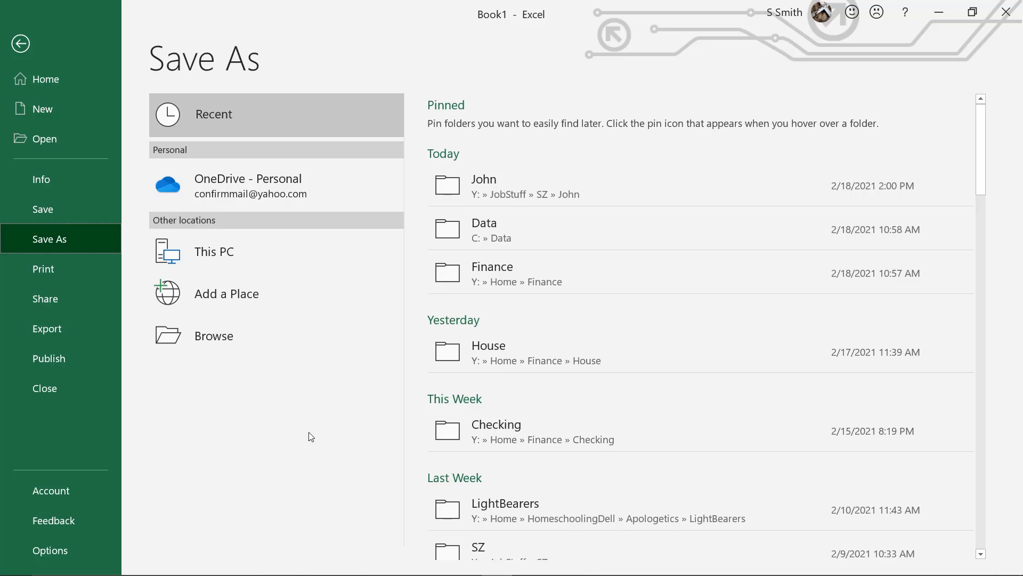
left_click(208, 336)
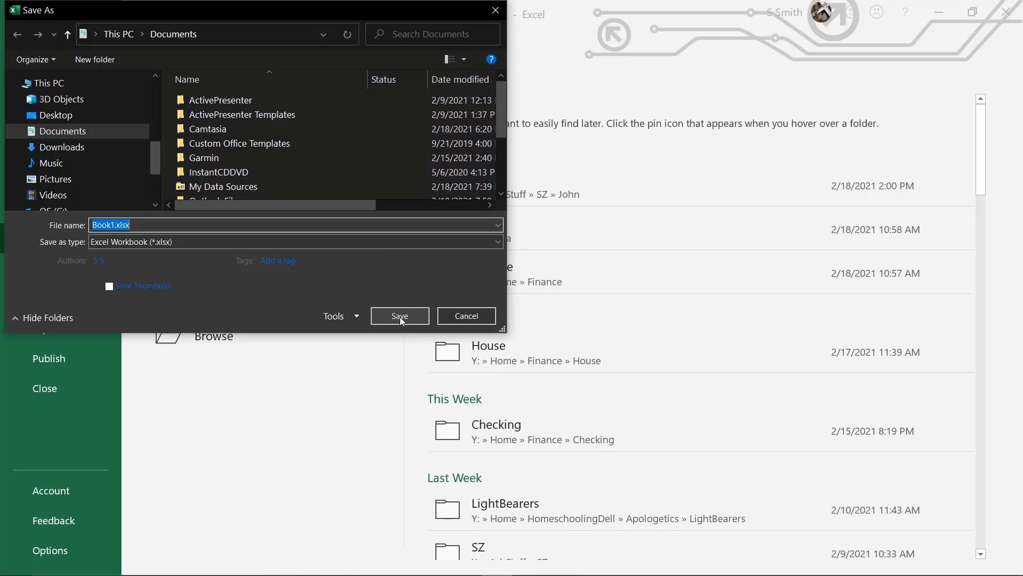
left_click(74, 116)
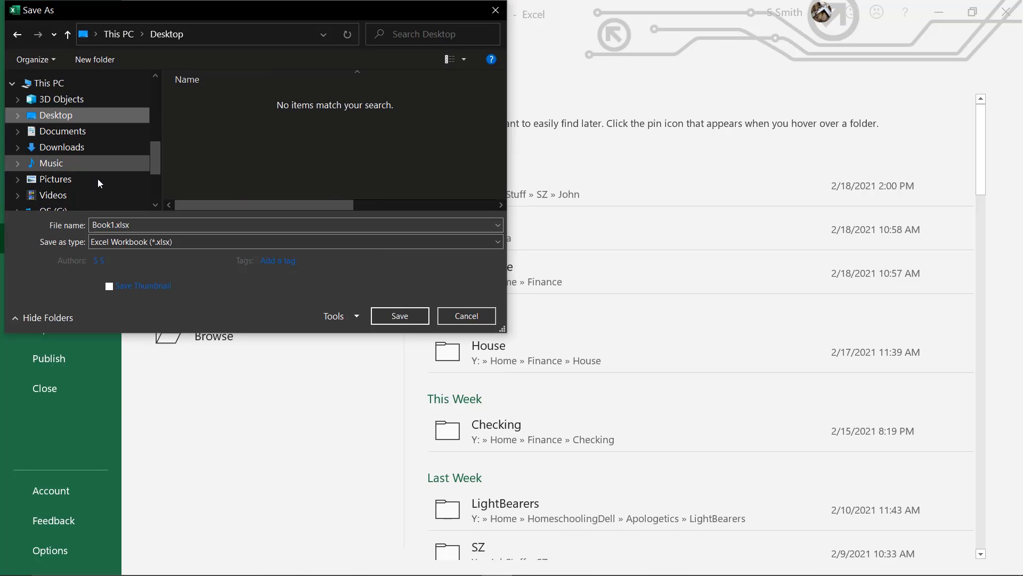
double_click(134, 226)
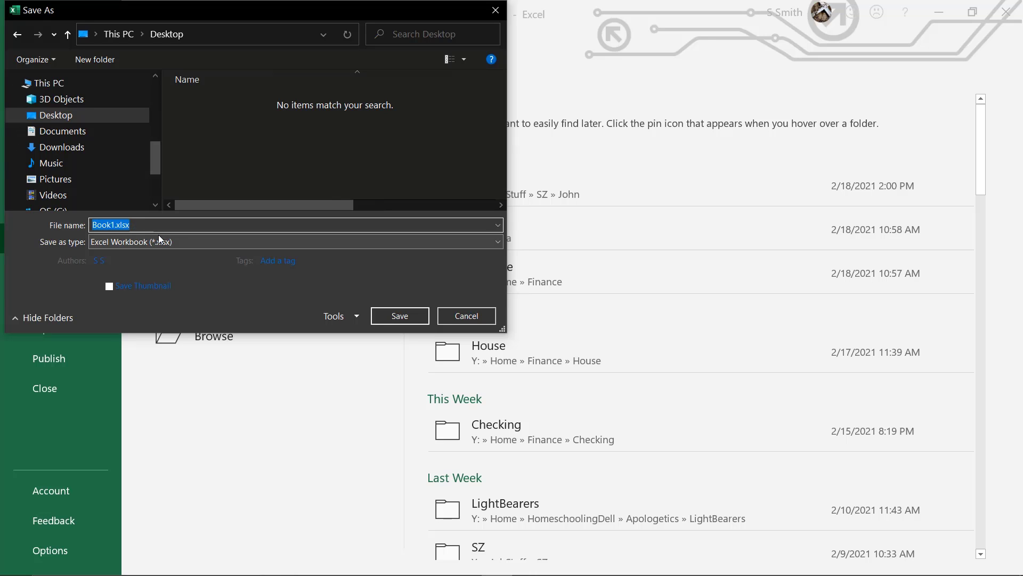
type("testexcel")
left_click(382, 322)
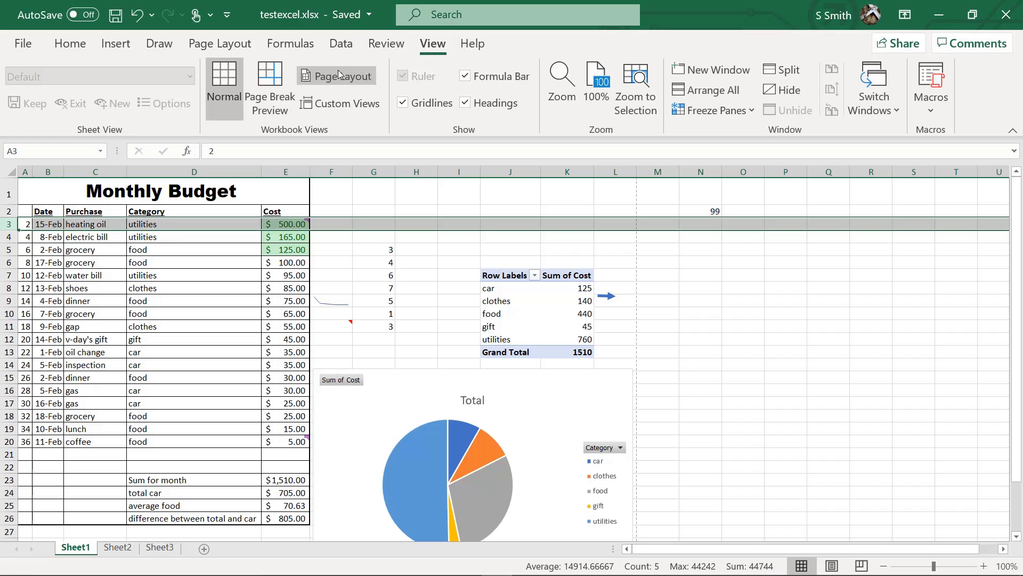
Step: Look over the new-workbook templates and the locations for opening files, and browse the Desktop without opening a workbook
left_click(19, 44)
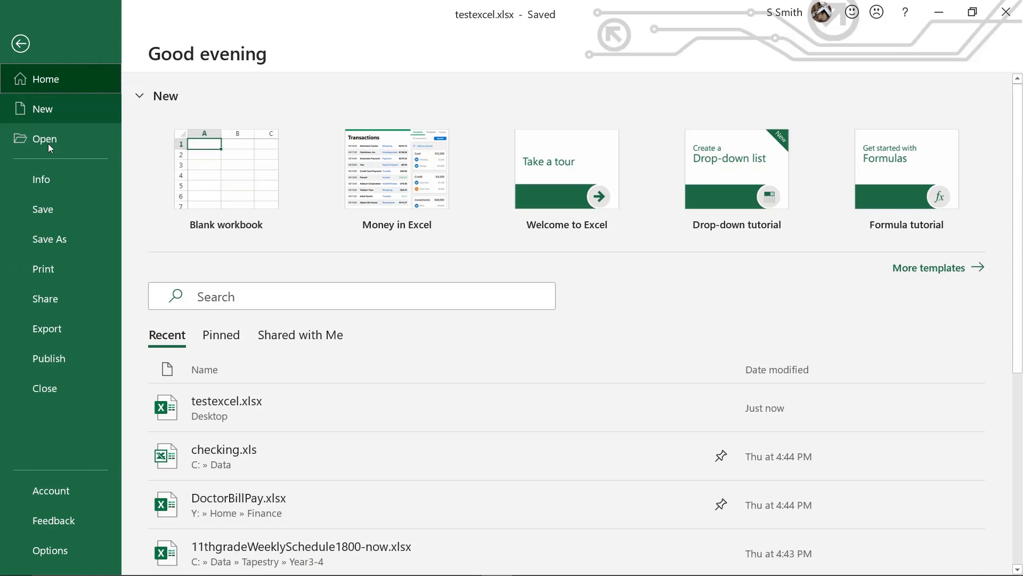
left_click(36, 110)
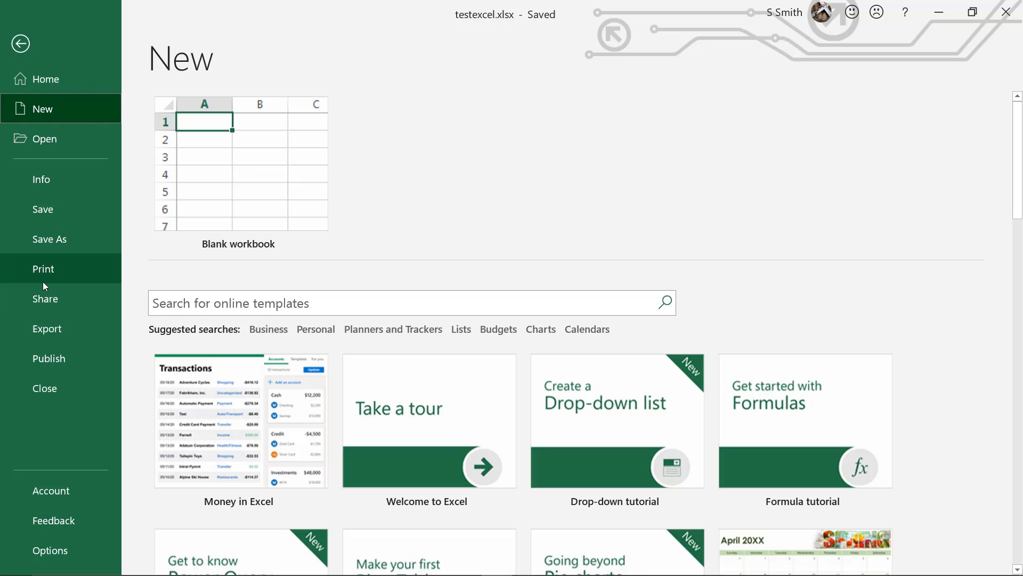
left_click(43, 146)
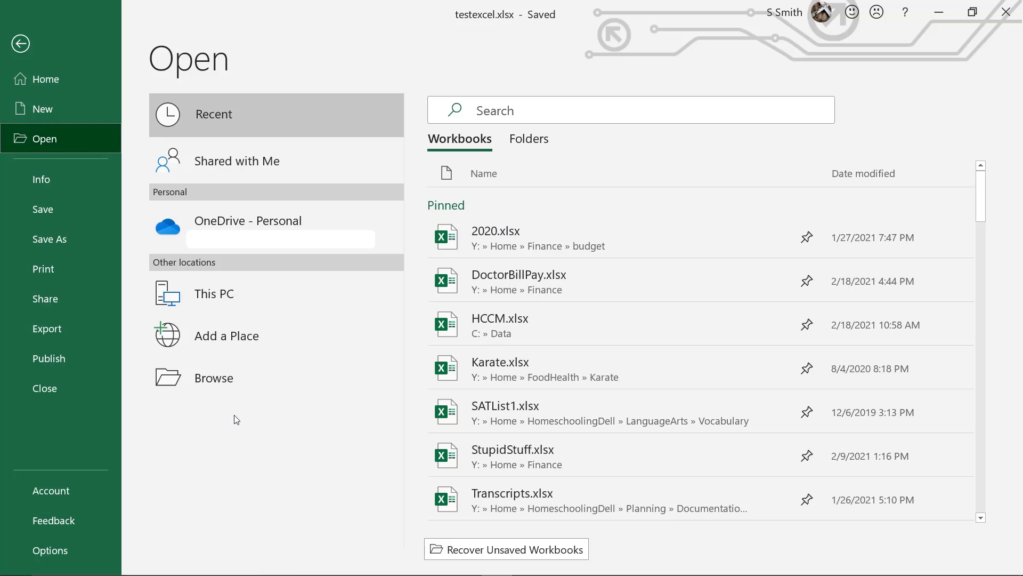
left_click(206, 378)
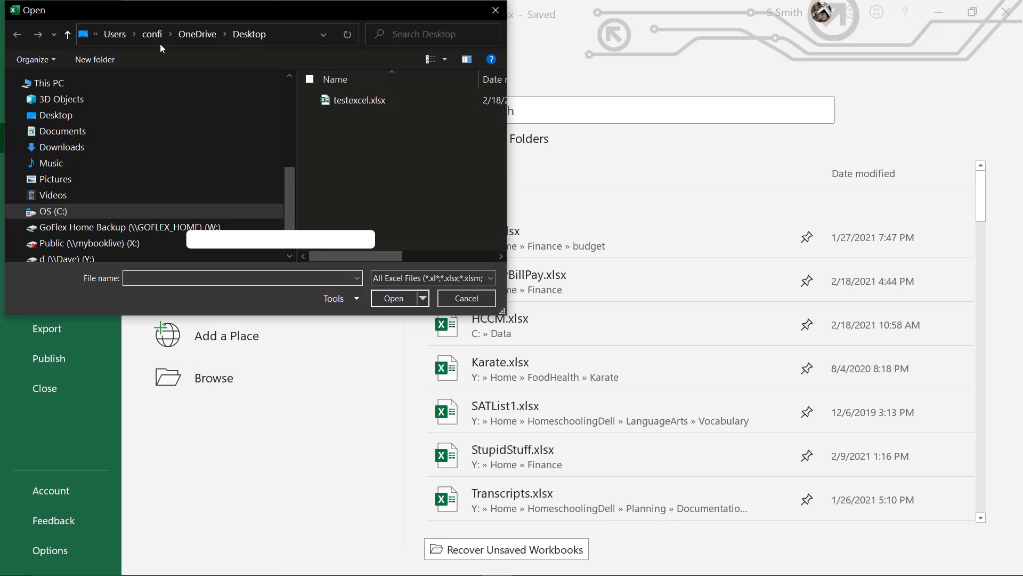
left_click(465, 299)
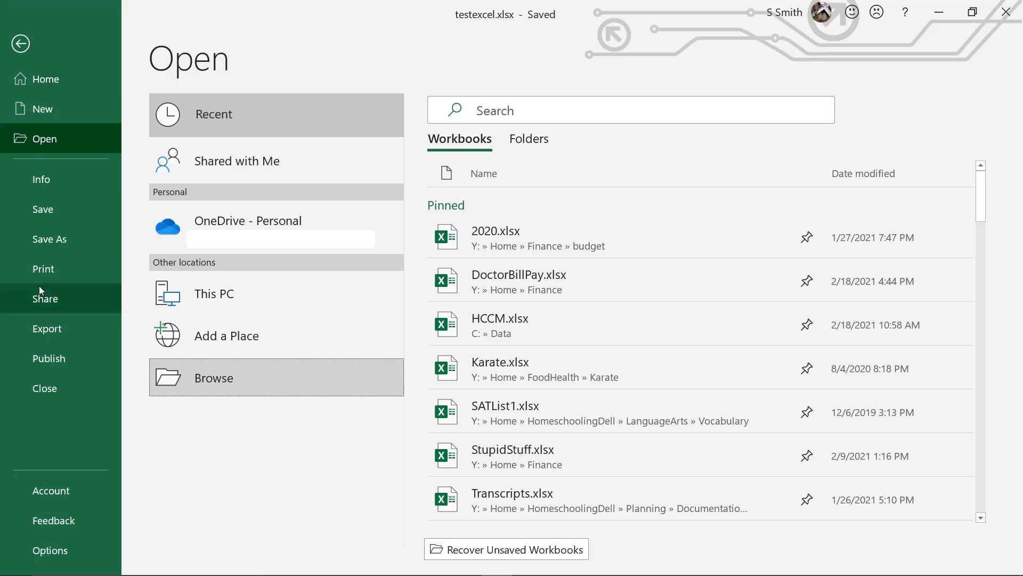
Step: Preview both pages of the budget sheet's printout and print one copy on the Dell Color MFP H625cdw in landscape orientation
left_click(28, 270)
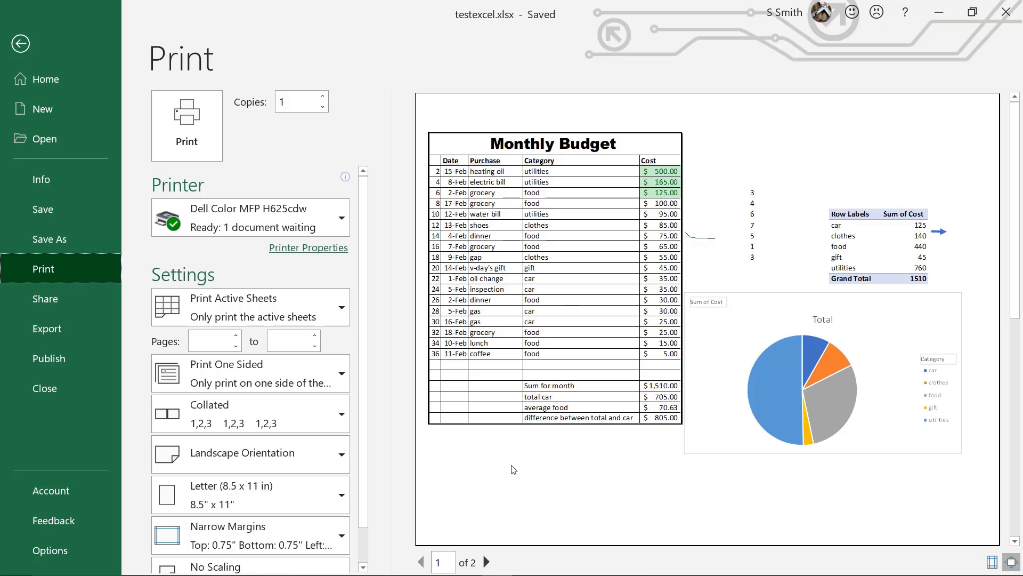
left_click(487, 562)
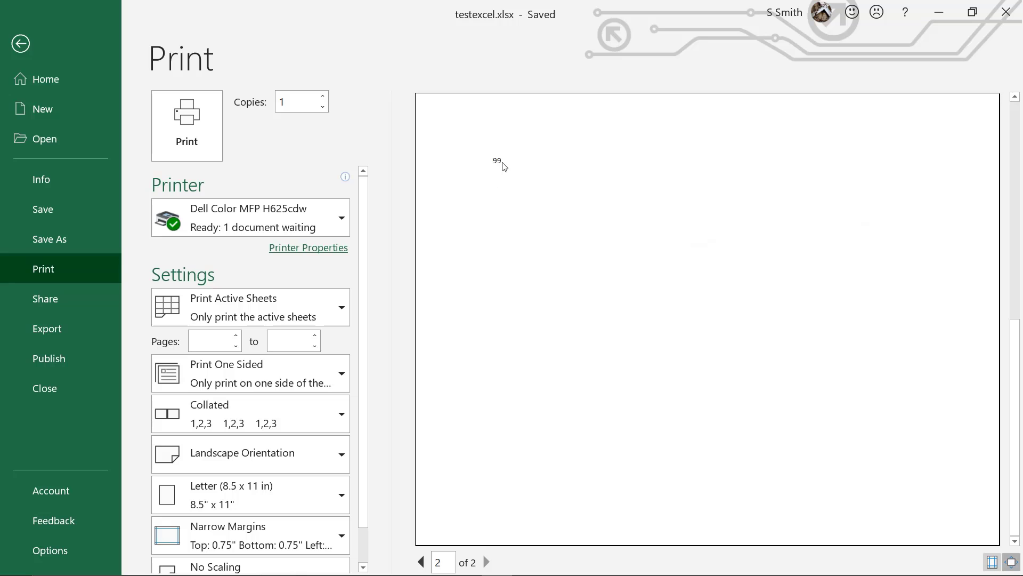
left_click(421, 562)
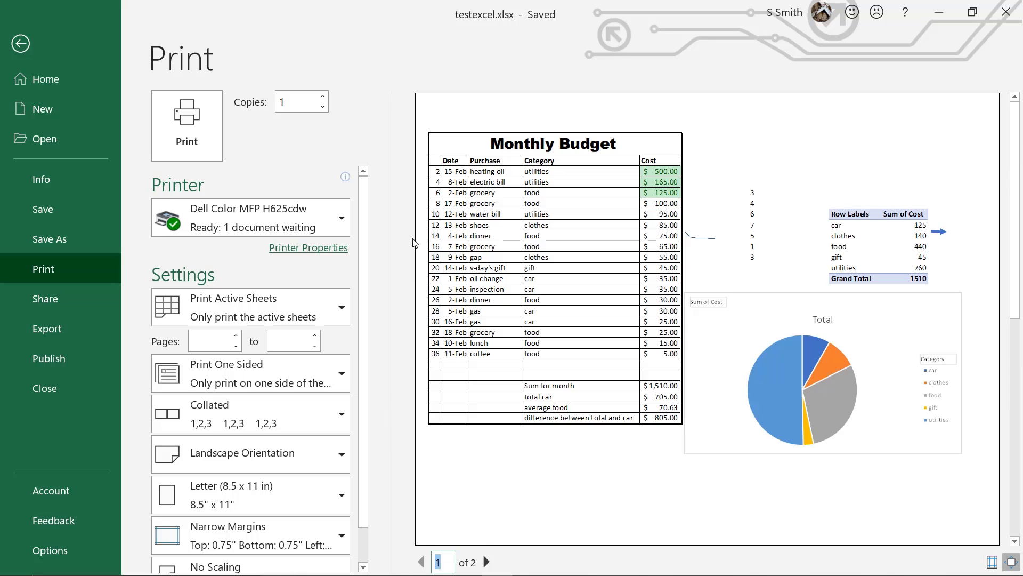
left_click(177, 130)
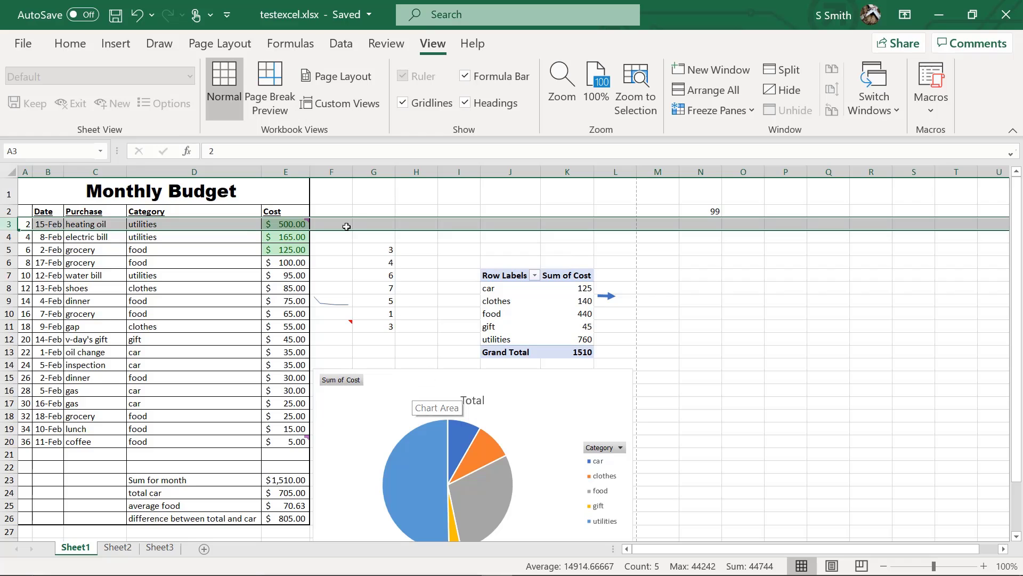
Step: Look over the user and product information on the account page and return to the budget sheet
left_click(24, 44)
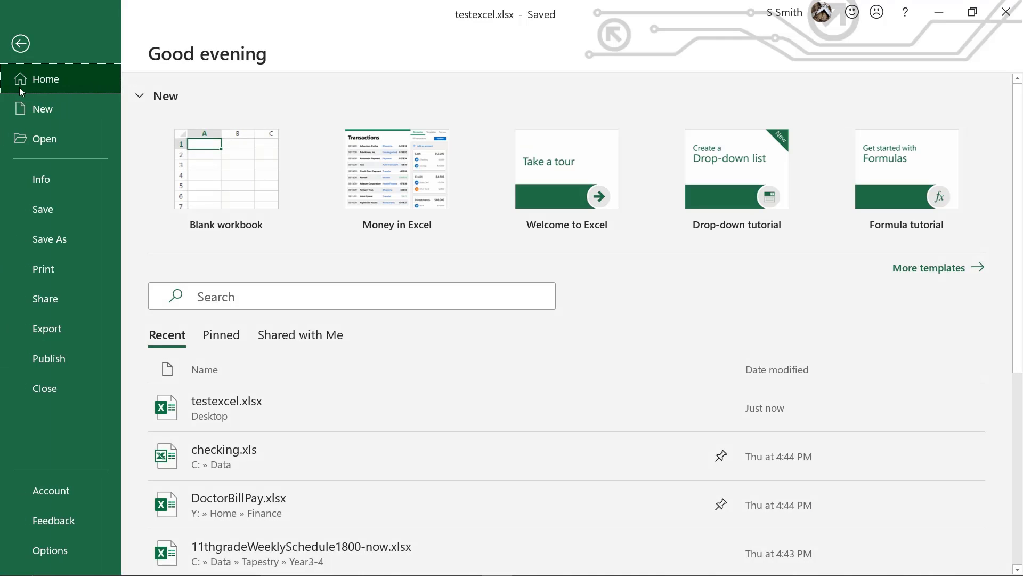
left_click(22, 503)
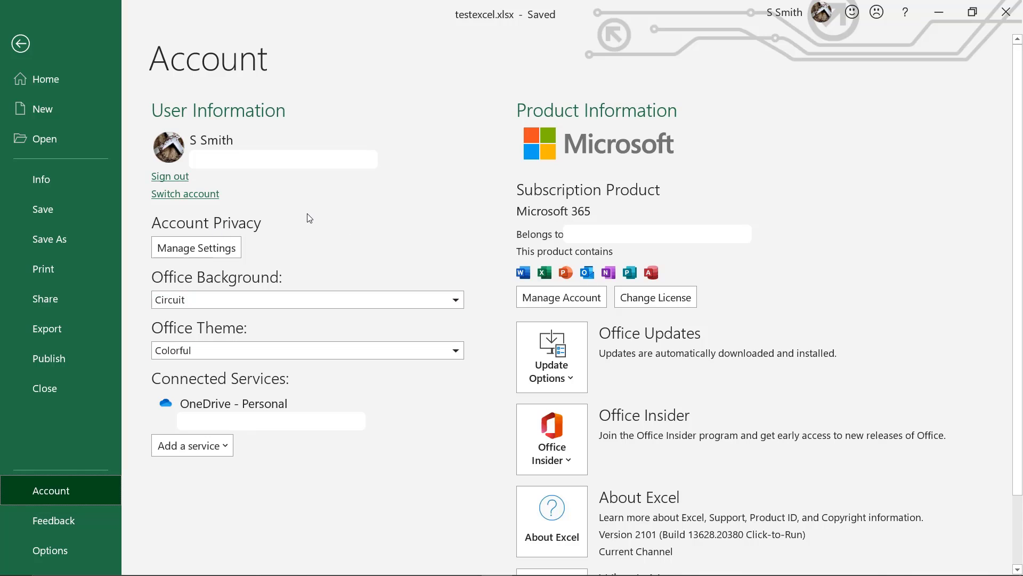
left_click(15, 53)
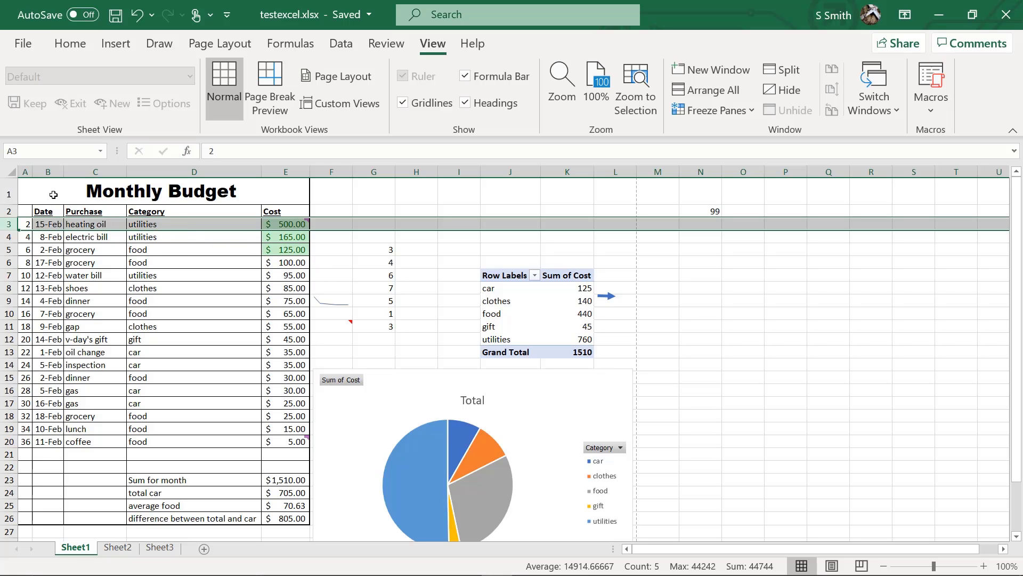
Step: Close the testexcel.xlsx workbook, check the file options available without an open workbook, and exit the program
left_click(21, 46)
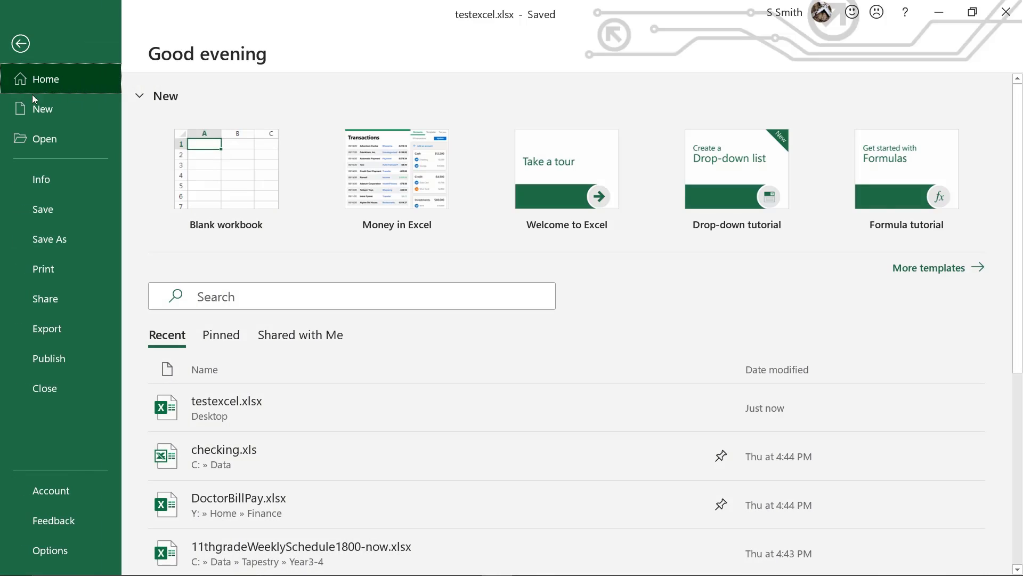
left_click(40, 391)
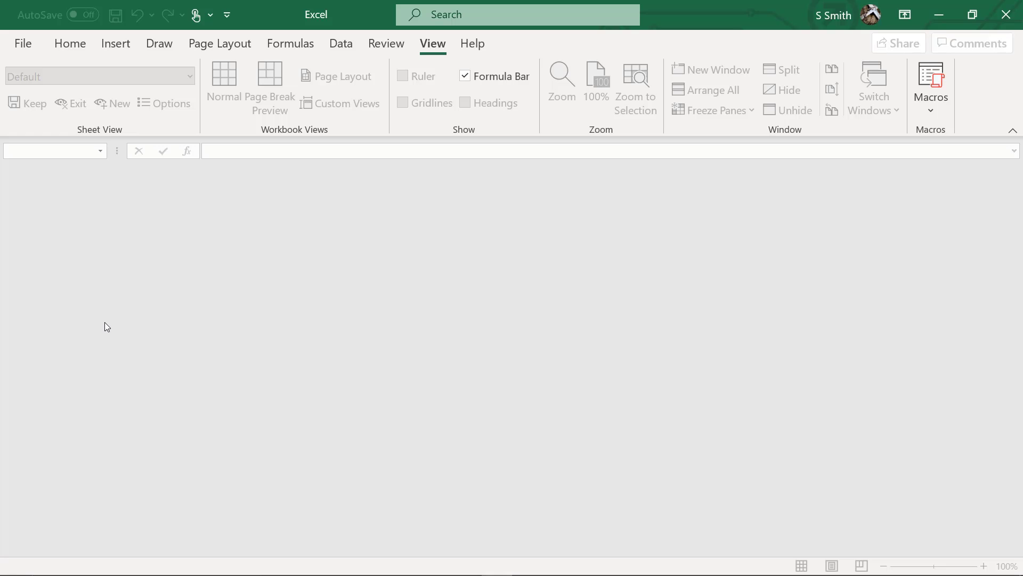
left_click(23, 43)
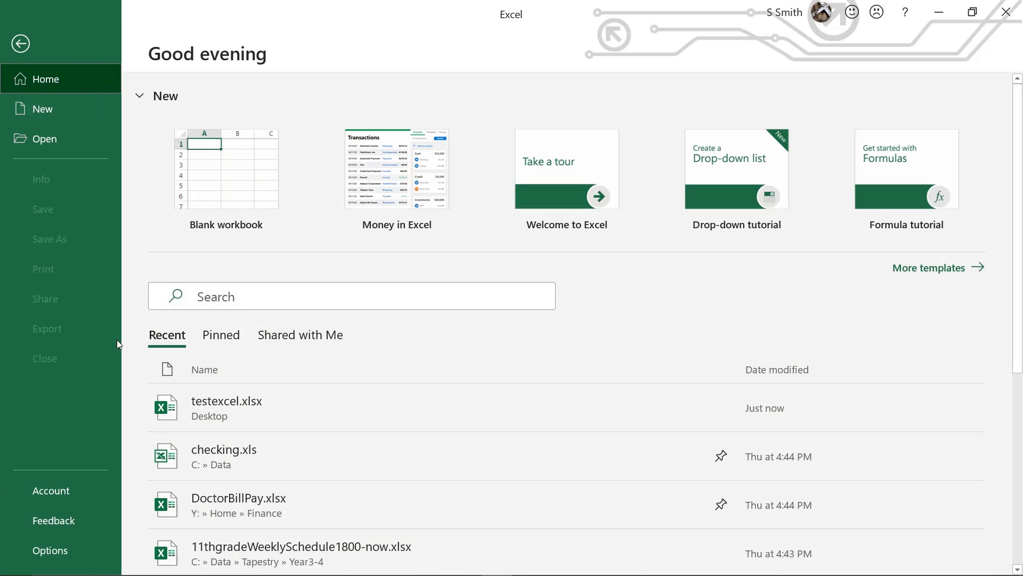
left_click(20, 45)
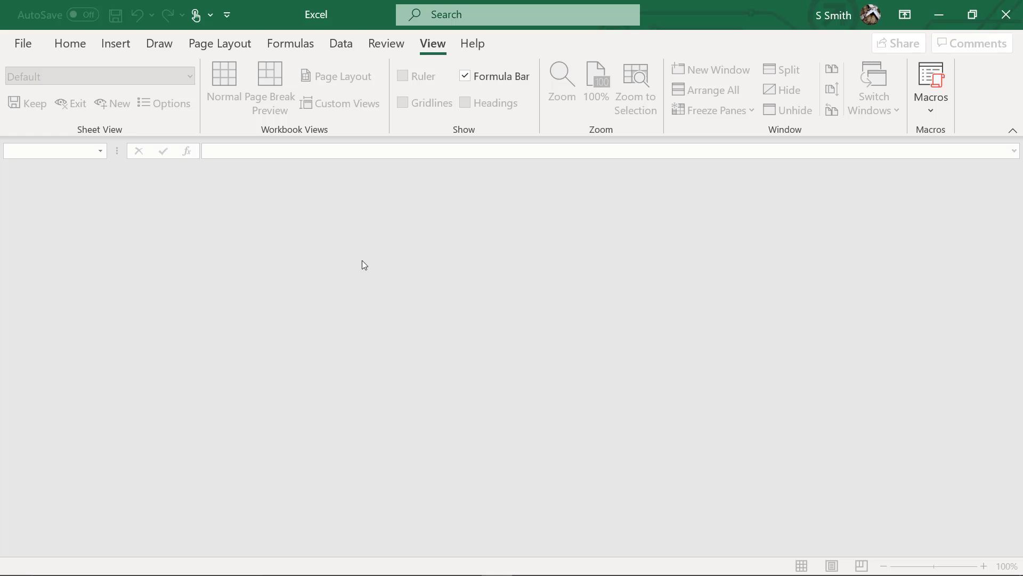
left_click(1004, 15)
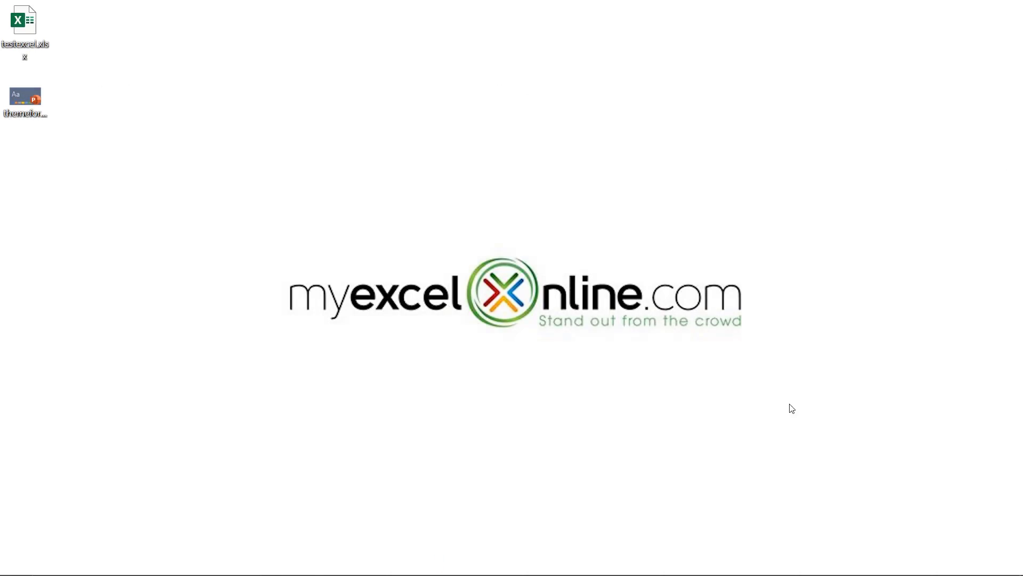